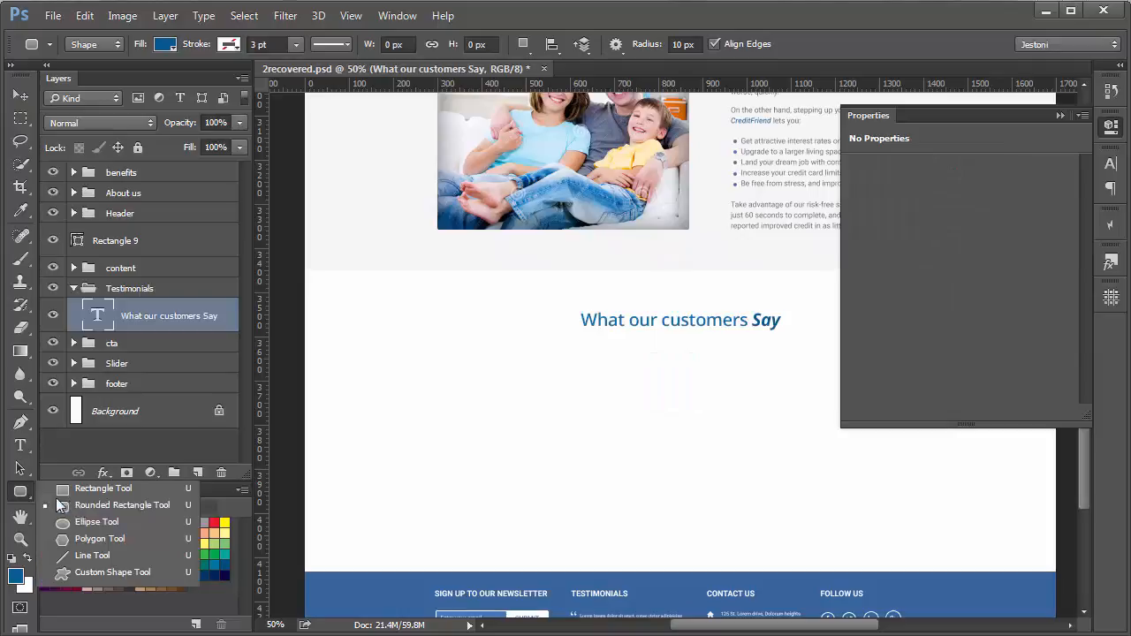
Draw a blue circle about 142 px in diameter below the "What our customers Say" heading with the Ellipse tool.
left_click(111, 523)
left_click(1060, 114)
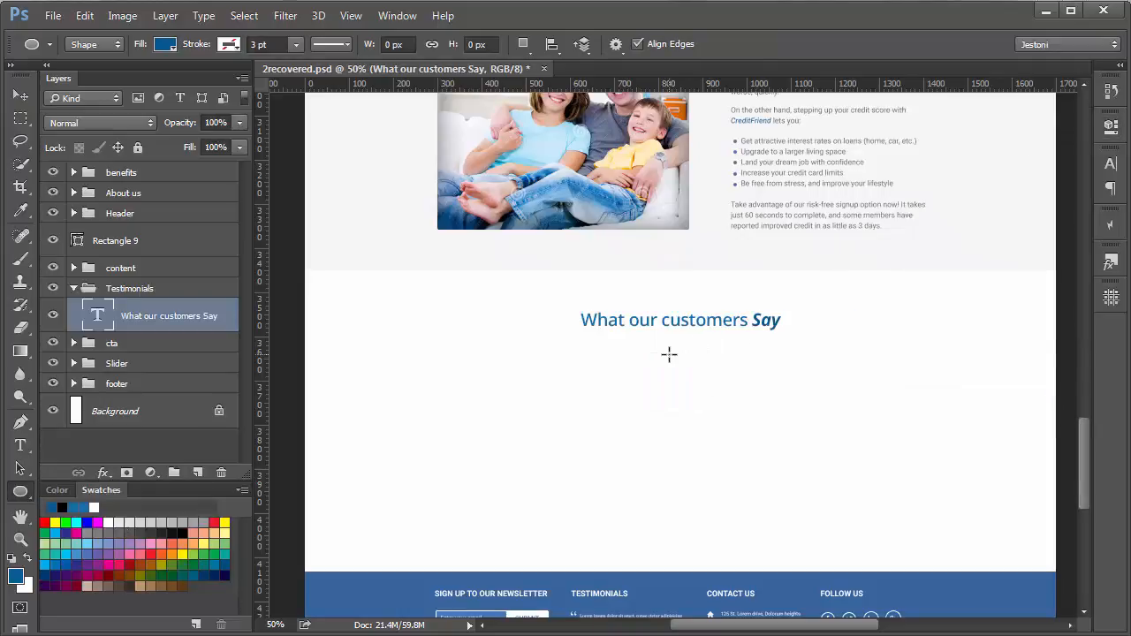
left_click_drag(649, 362, 804, 424)
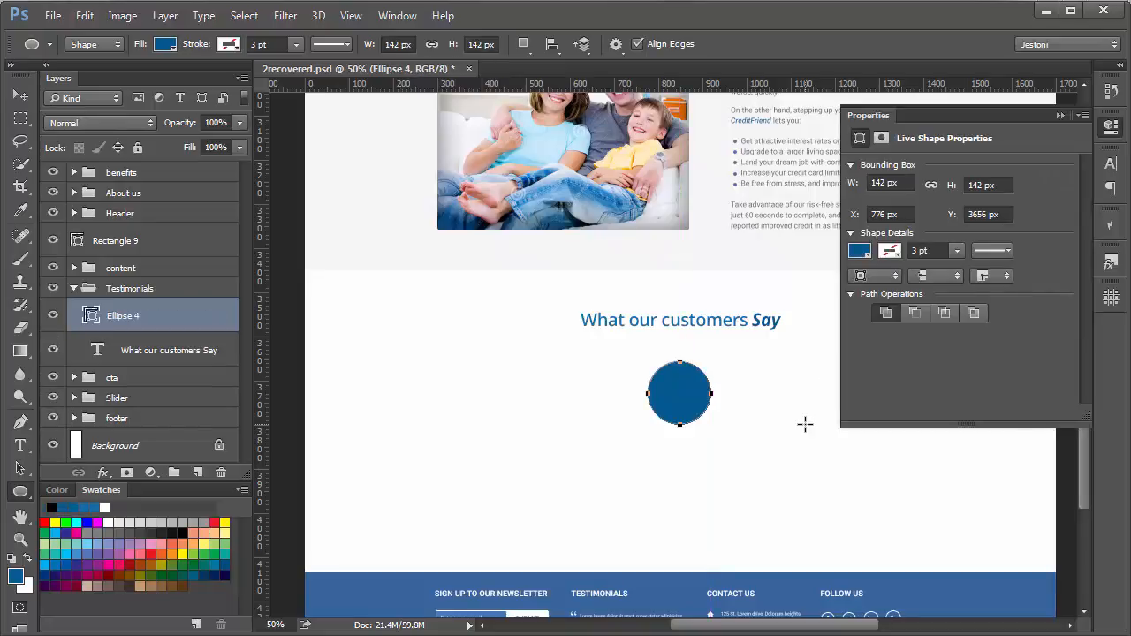
Switch to the file explorer and place photo 22 from the "random user generator faces" folder into the Photoshop document.
key("alt+Tab")
left_click(354, 33)
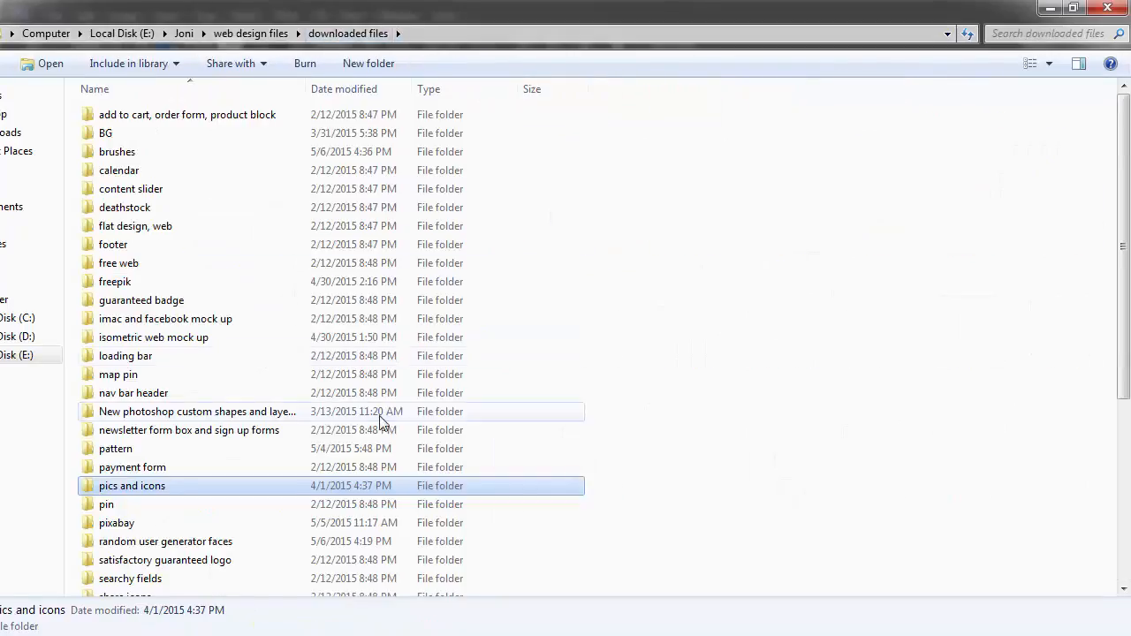
double_click(410, 542)
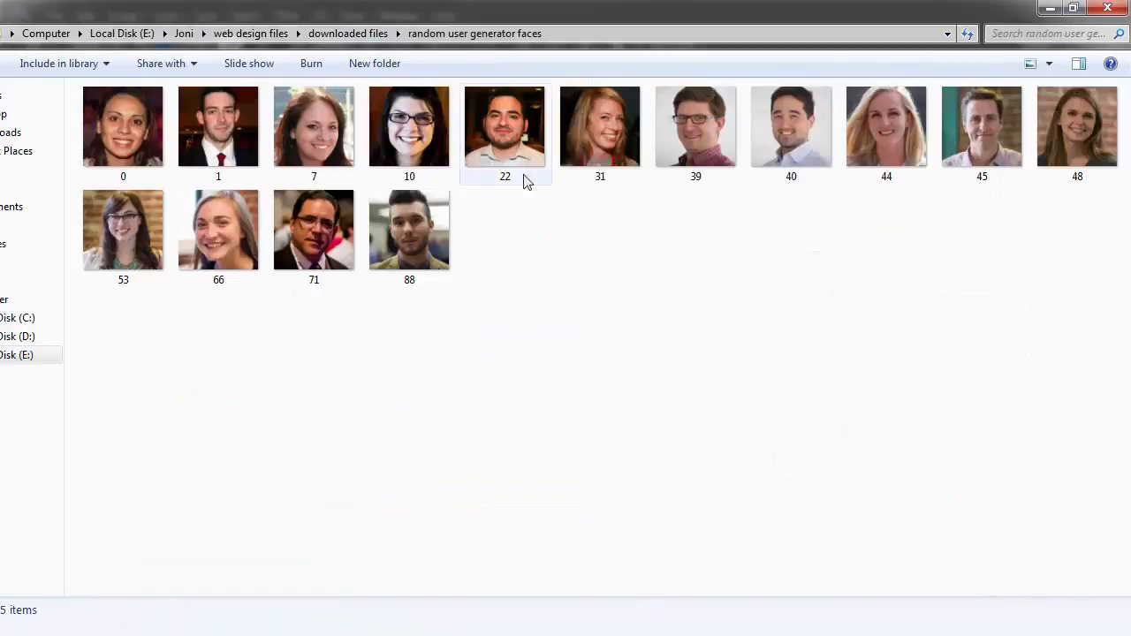
left_click(497, 106)
left_click_drag(505, 108, 629, 414)
Scale the placed photo to about 35% and position it so it covers the blue circle.
left_click_drag(563, 240, 733, 316)
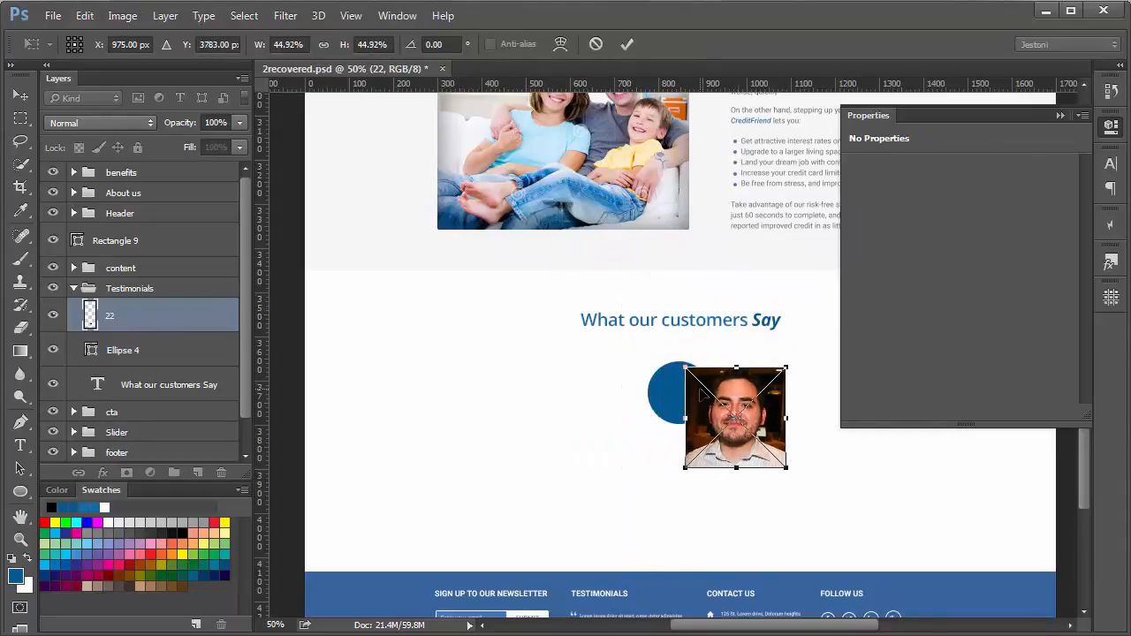
left_click_drag(701, 395, 661, 384)
left_click_drag(749, 353, 725, 377)
left_click_drag(701, 415, 700, 402)
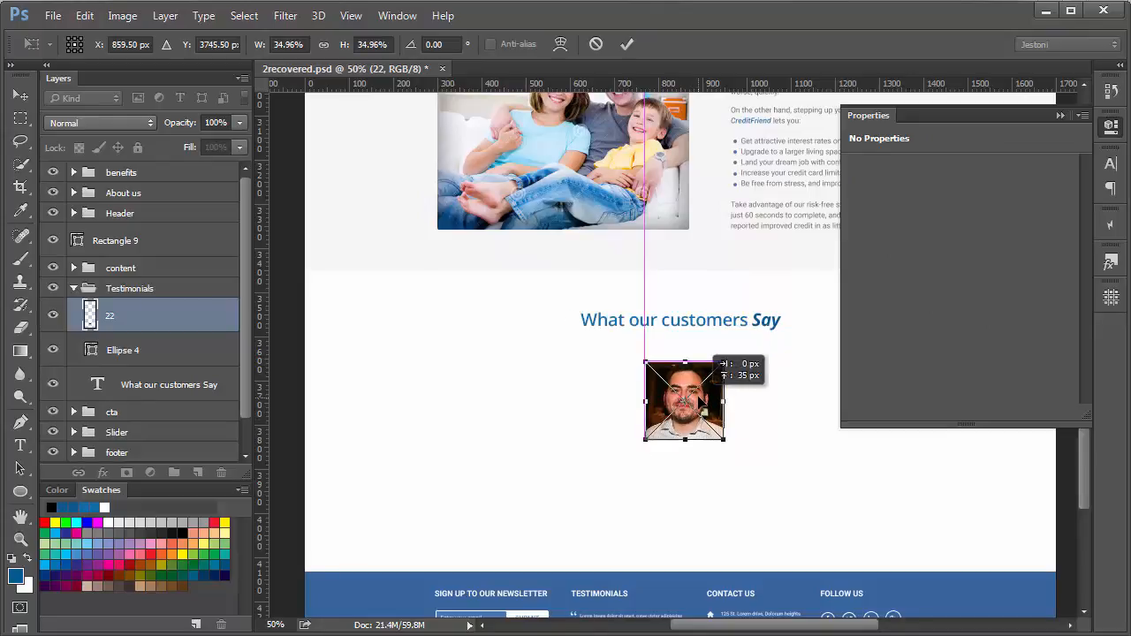
key("Return")
Clip the photo to the circle and shift it so the face is centred inside.
key("u")
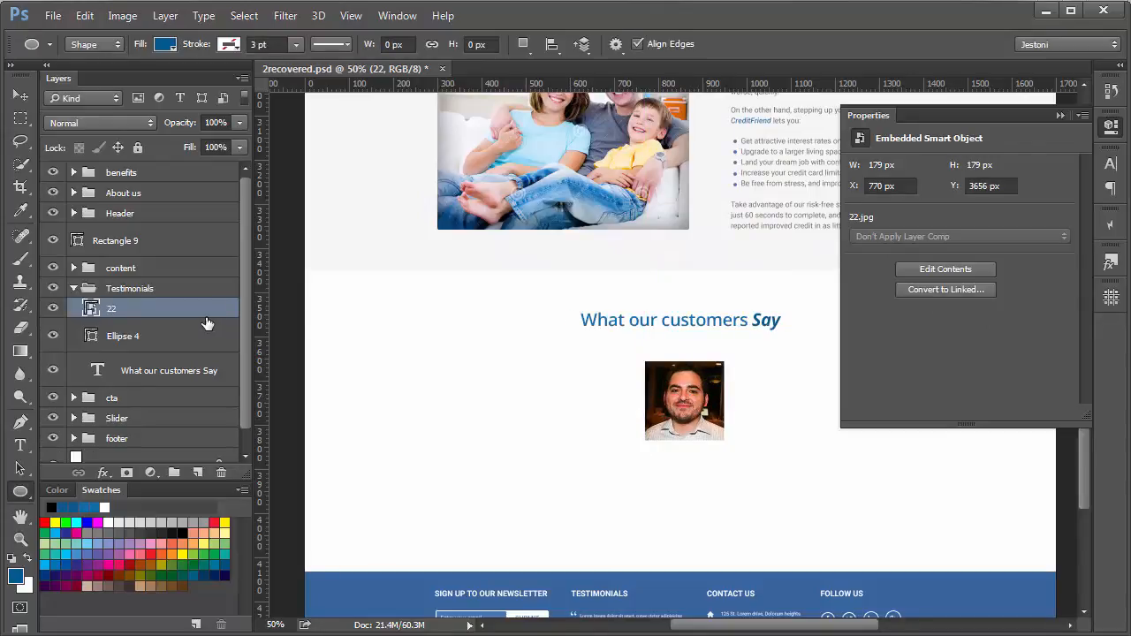
left_click(206, 314, "alt")
left_click(1060, 116)
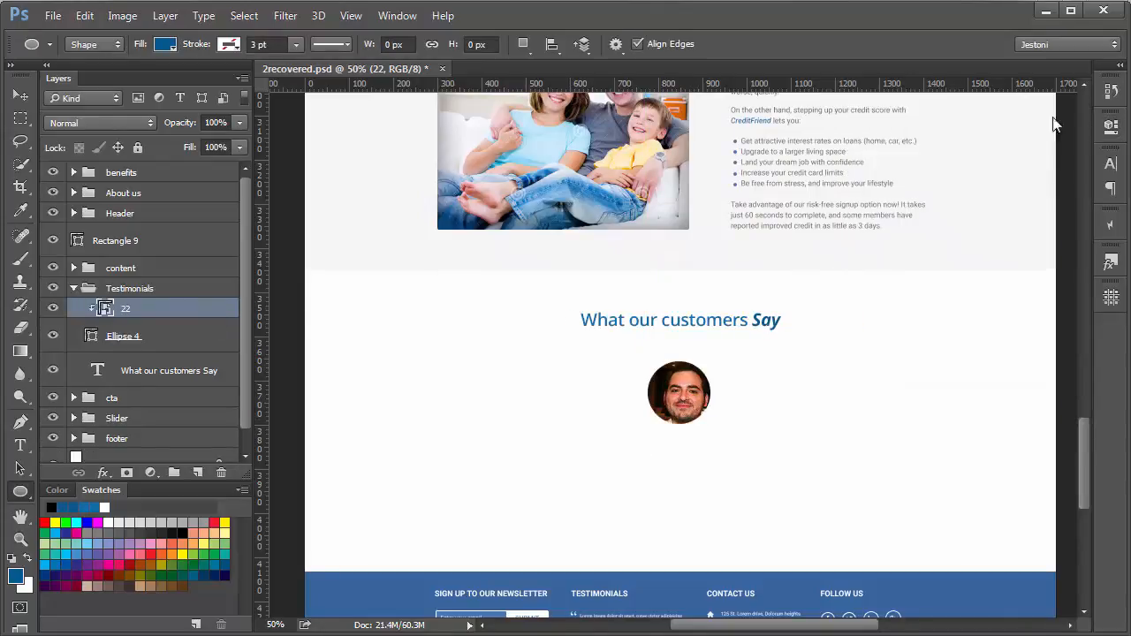
key("v")
left_click_drag(704, 416, 698, 413)
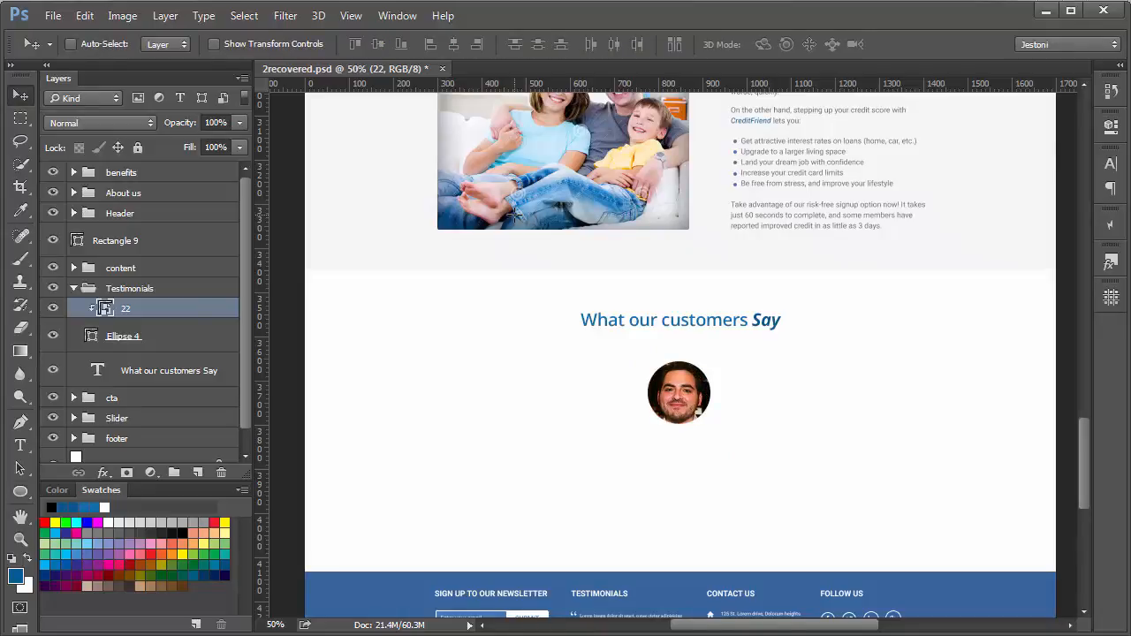
Add a text layer below the photo containing a single backtick as a quotation mark in Times New Roman Regular.
left_click_drag(724, 313, 709, 247)
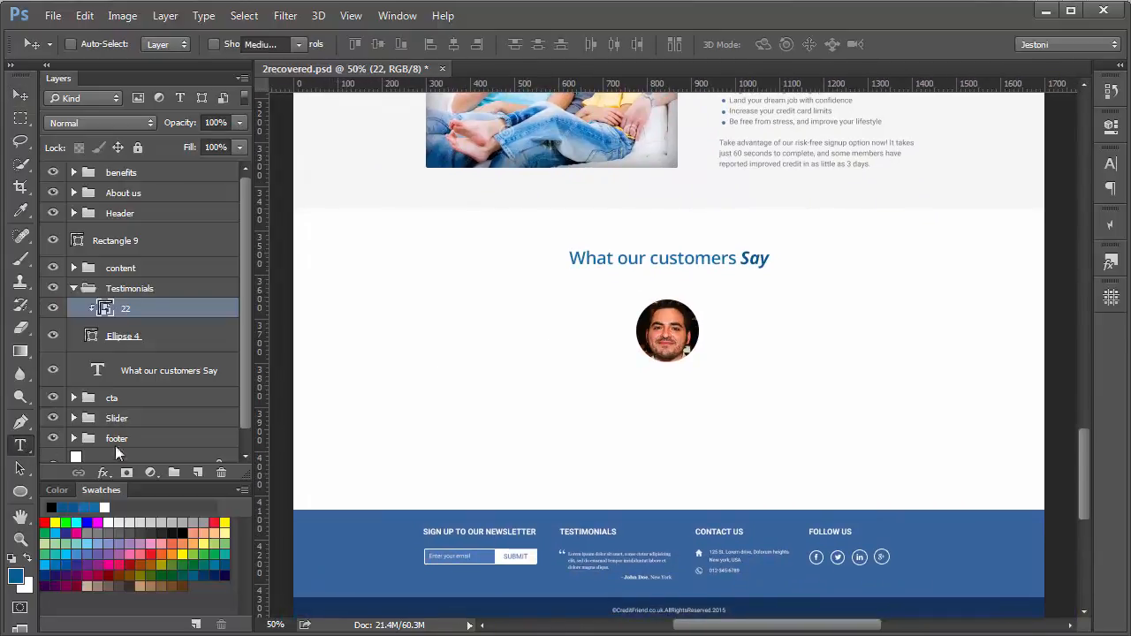
left_click(21, 445)
left_click(599, 394)
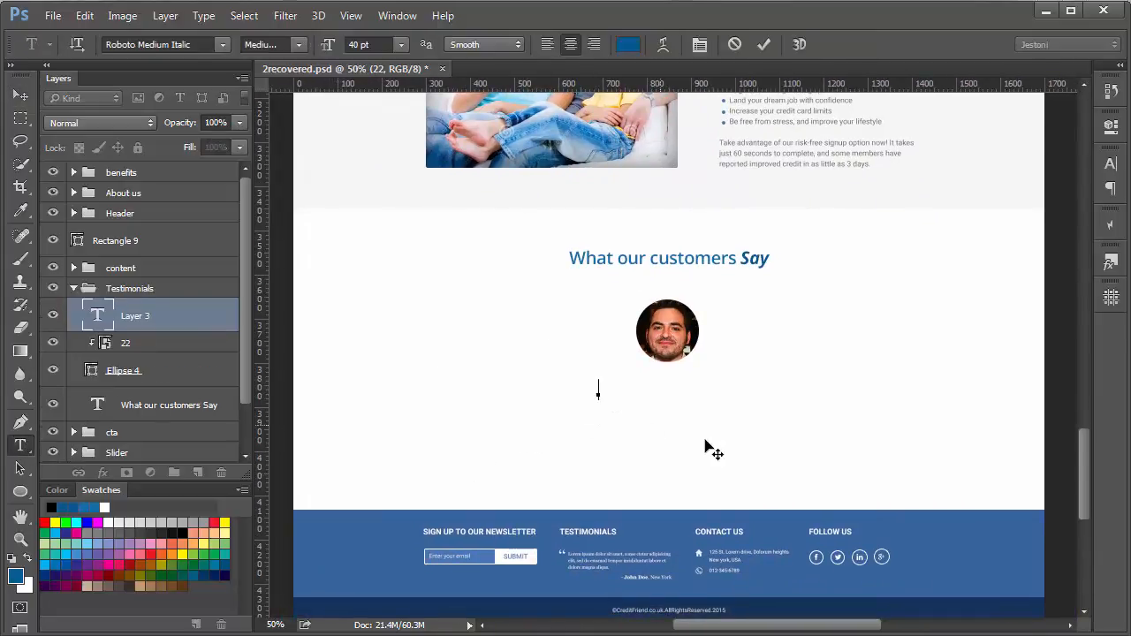
left_click(194, 45)
type("time")
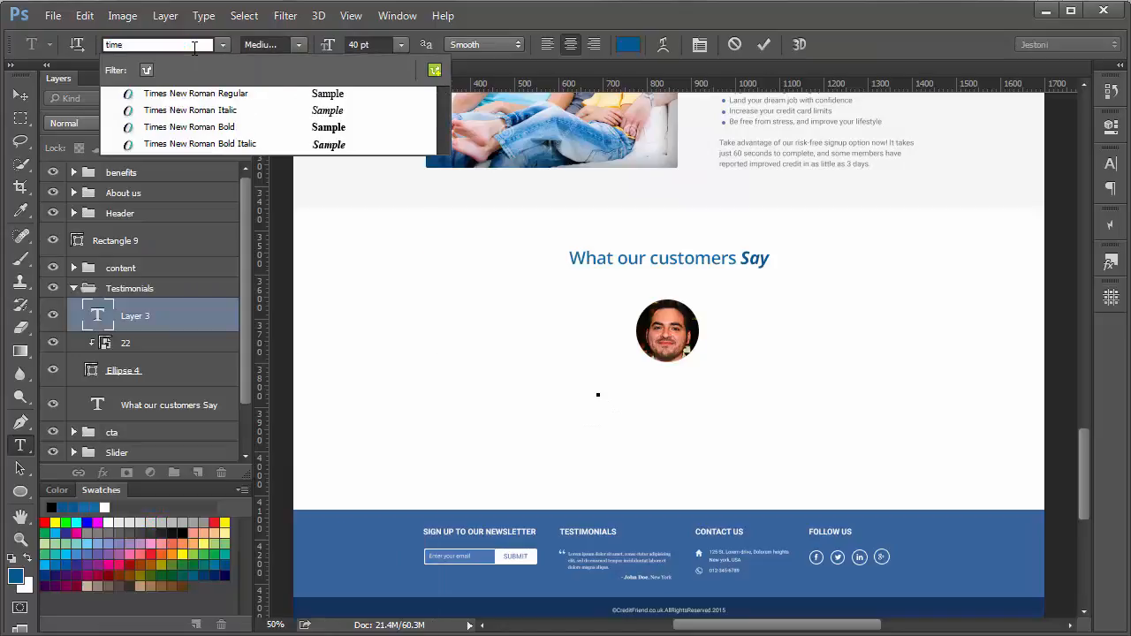
key("Return")
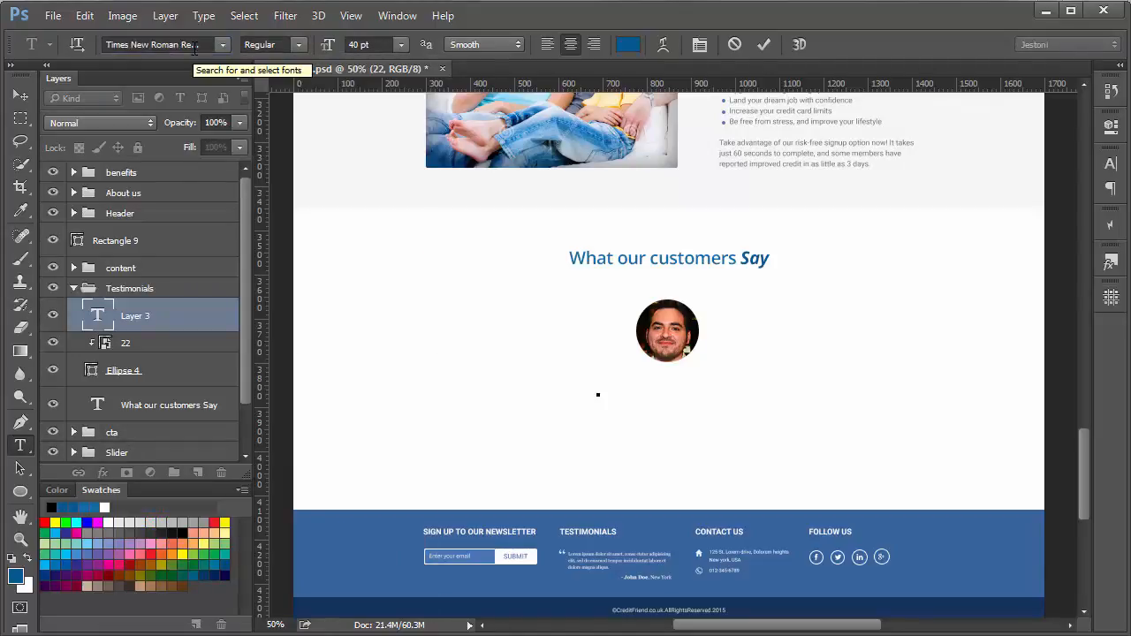
type("'")
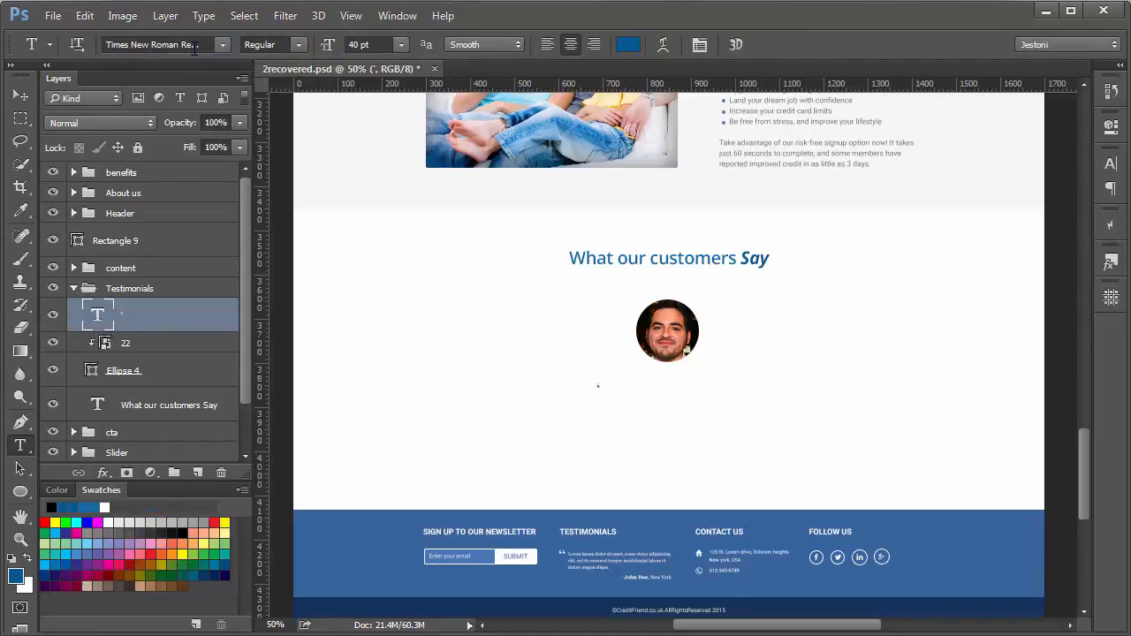
Duplicate the quotation mark layer and offset the copy sideways to form a double opening quotation mark.
key("ctrl+j")
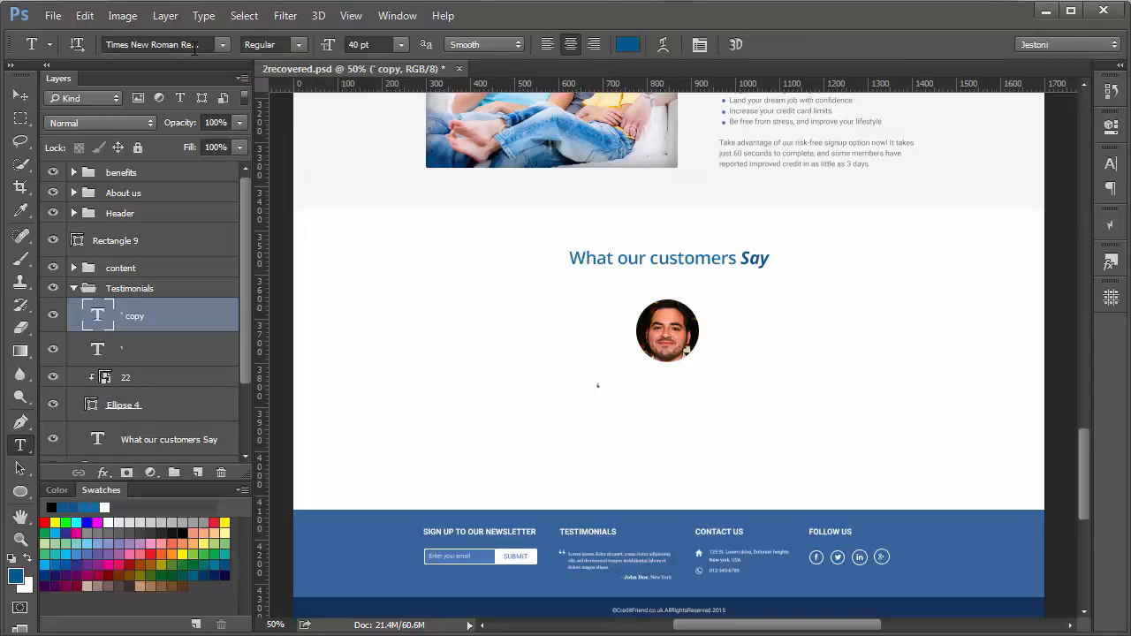
left_click(185, 341, "shift")
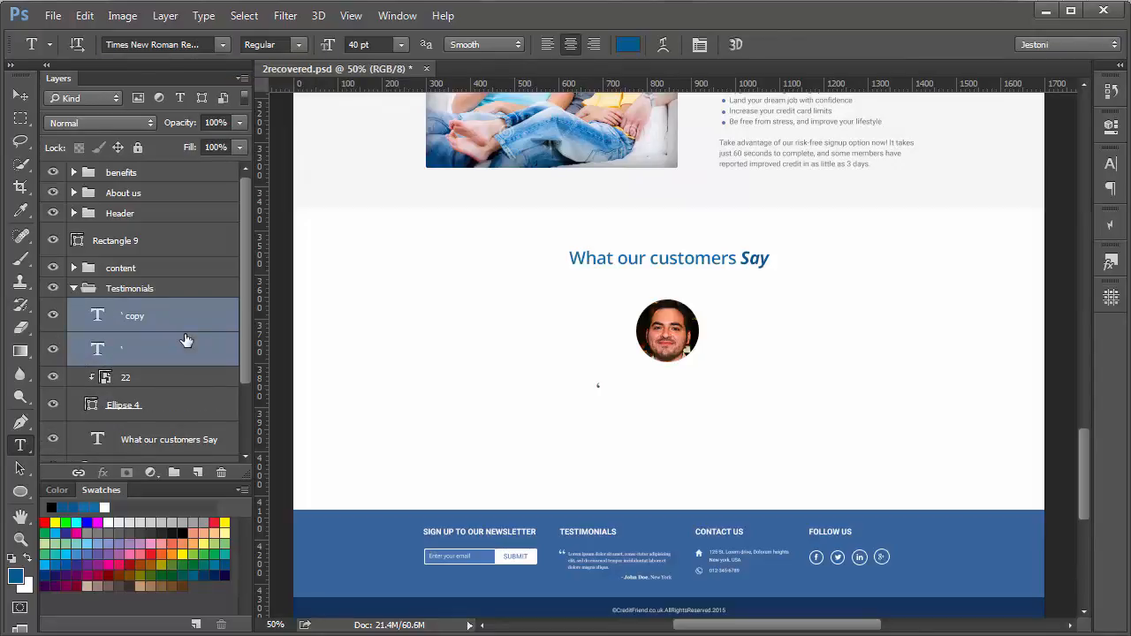
key("v")
left_click(21, 444)
left_click(20, 95)
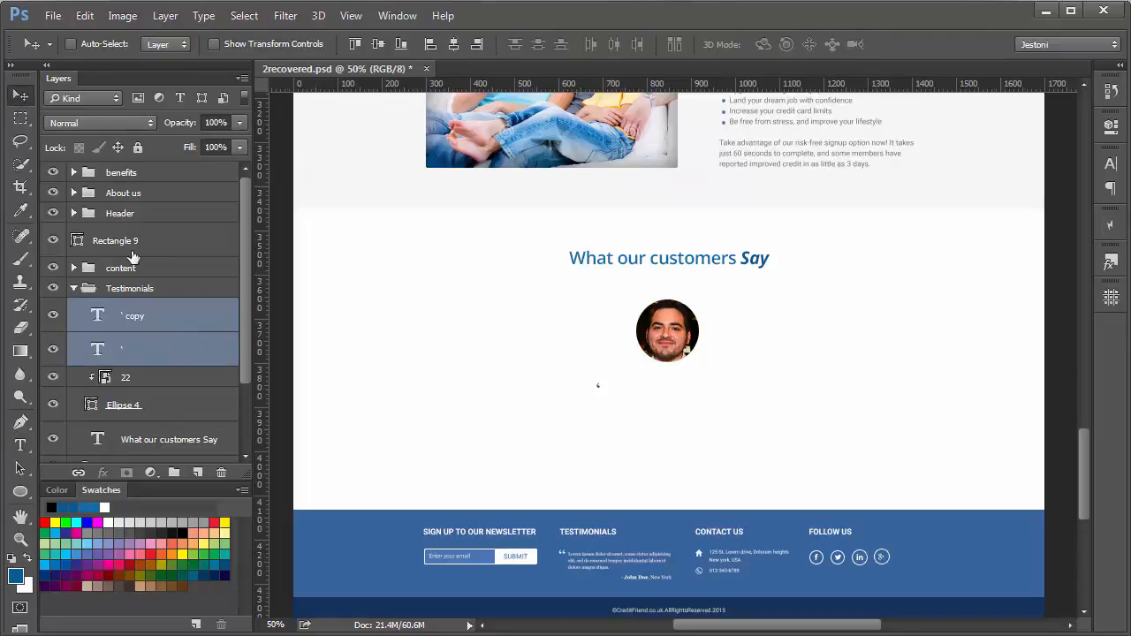
left_click(218, 320)
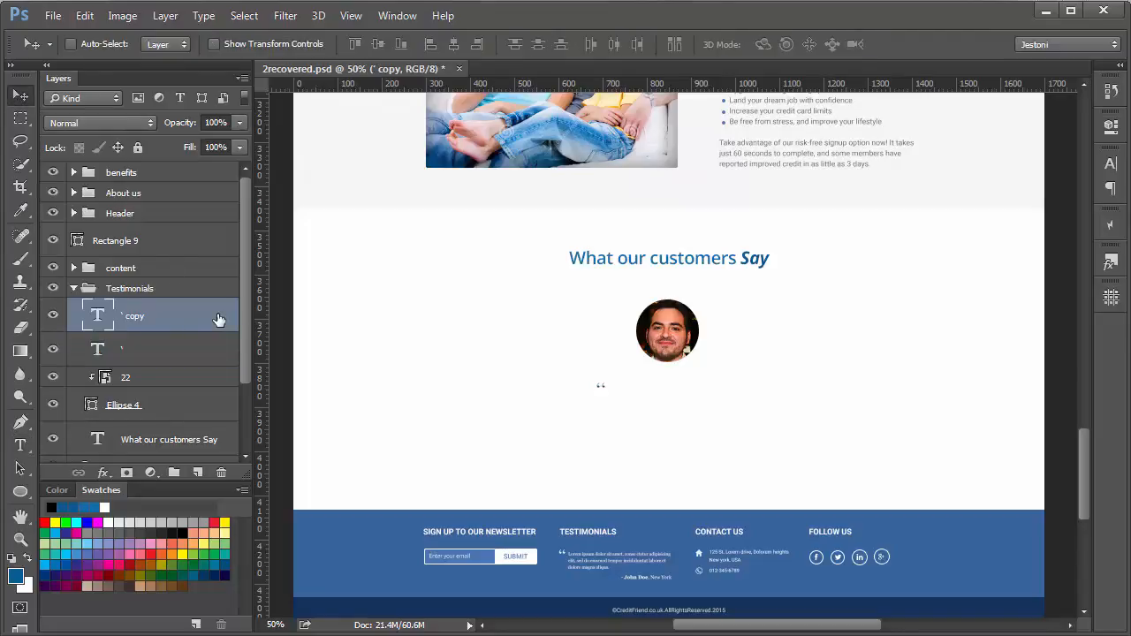
Set the font size of both quotation mark layers to 80 pt.
left_click(172, 352, "shift")
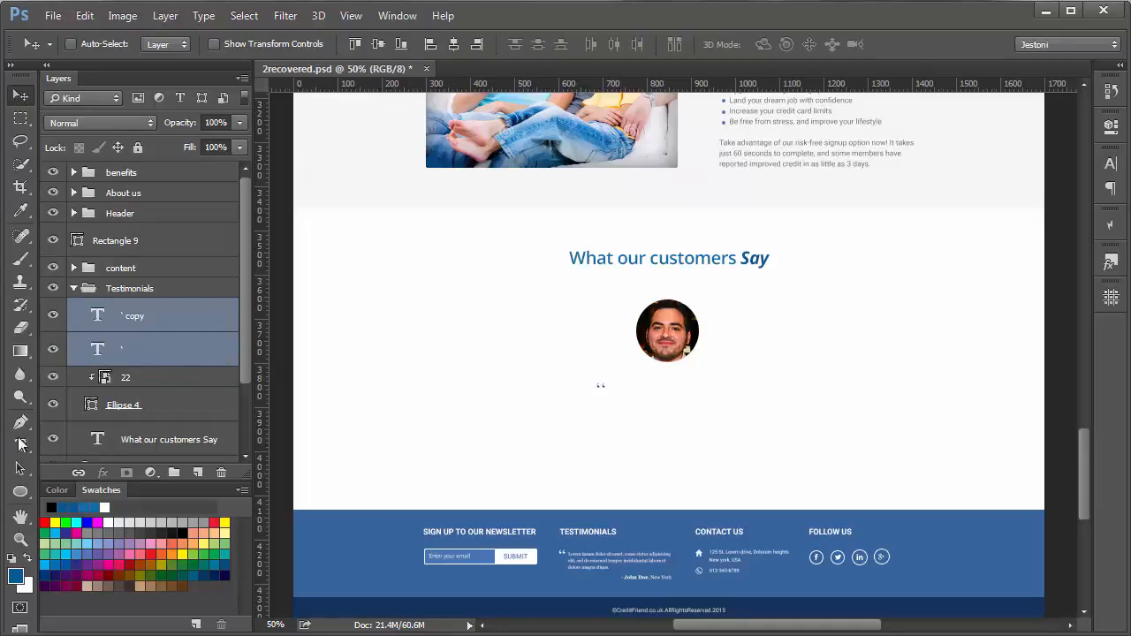
key("t")
left_click_drag(330, 47, 339, 46)
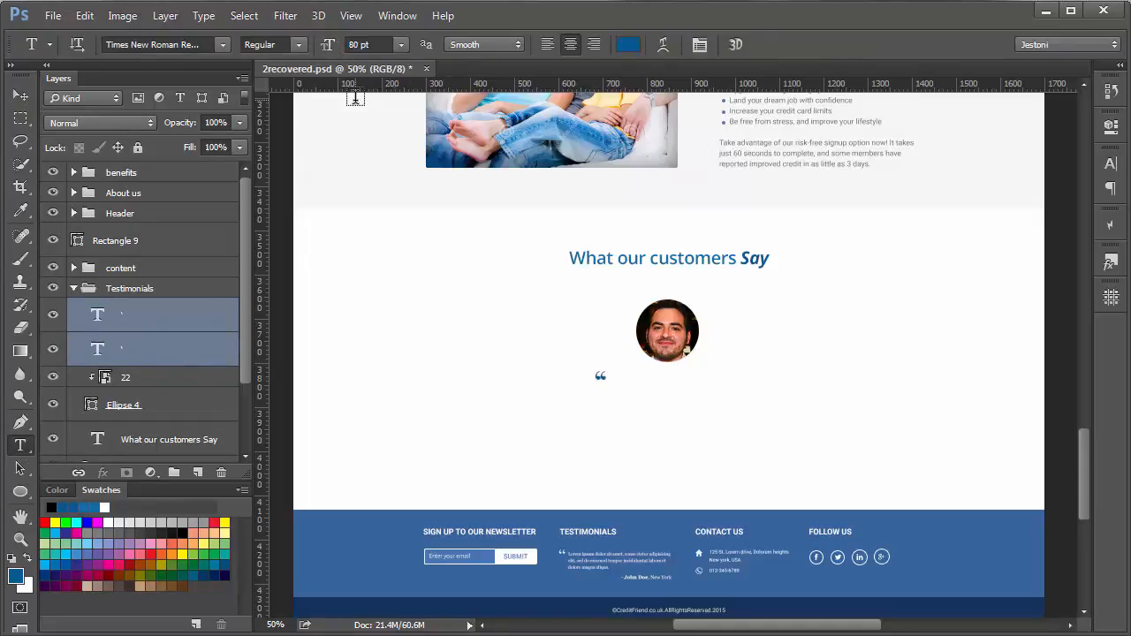
Widen the gap between the two quotation marks slightly and move the pair a little down and to the right.
left_click(20, 94)
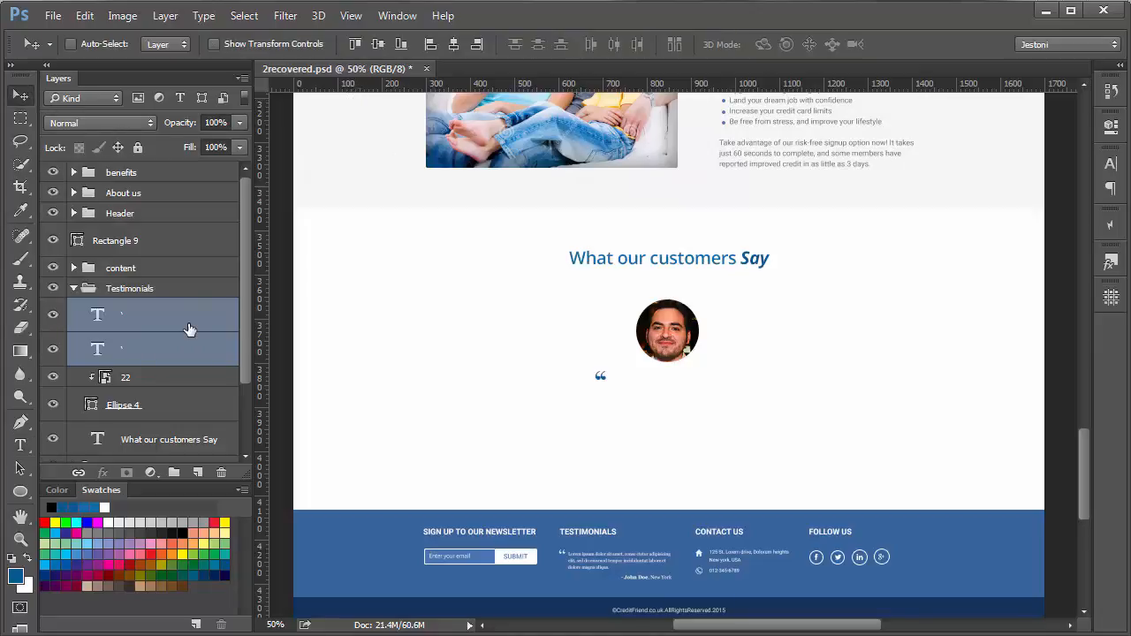
left_click(189, 329)
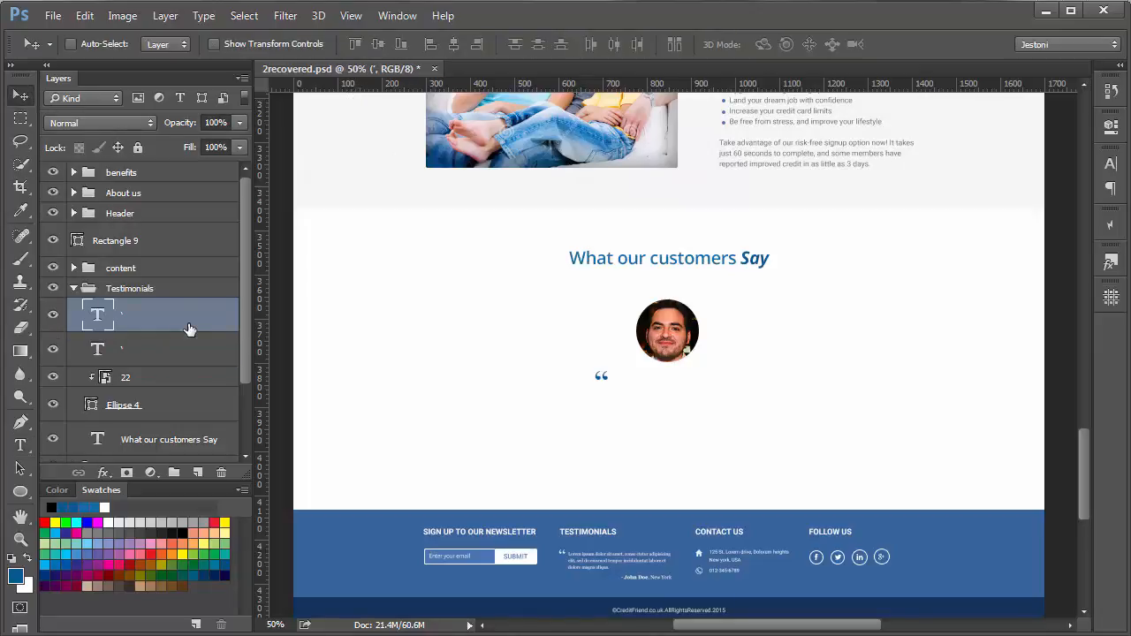
left_click(225, 357, "shift")
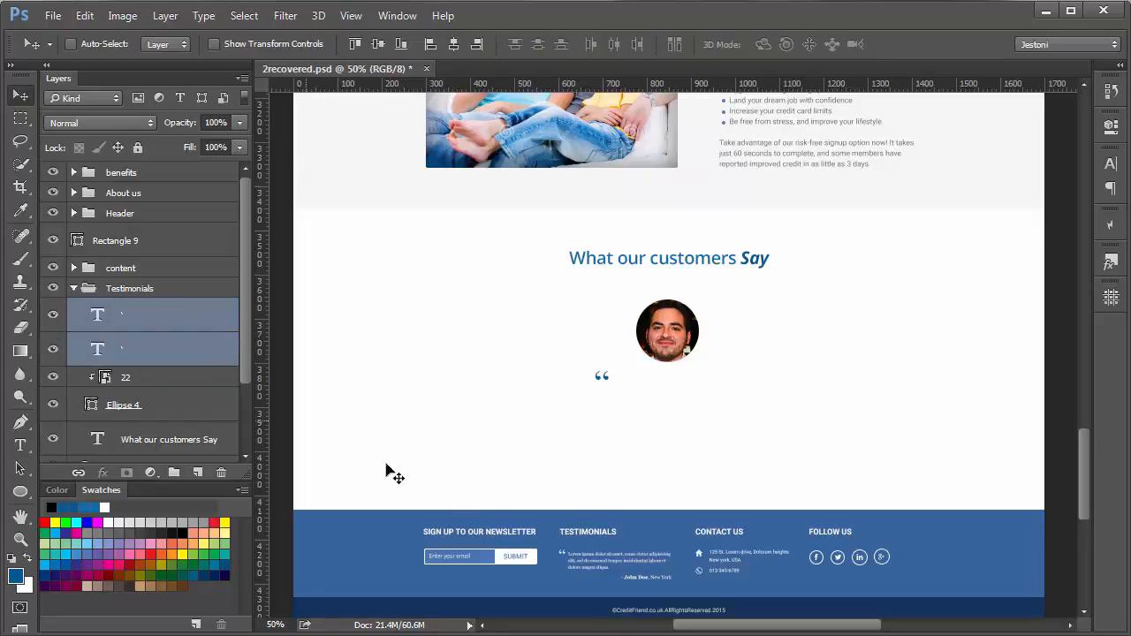
left_click_drag(571, 441, 579, 448)
Draw a paragraph text box beside the quotation marks and fill it with 19 pt Lorem Ipsum placeholder text.
left_click(20, 444)
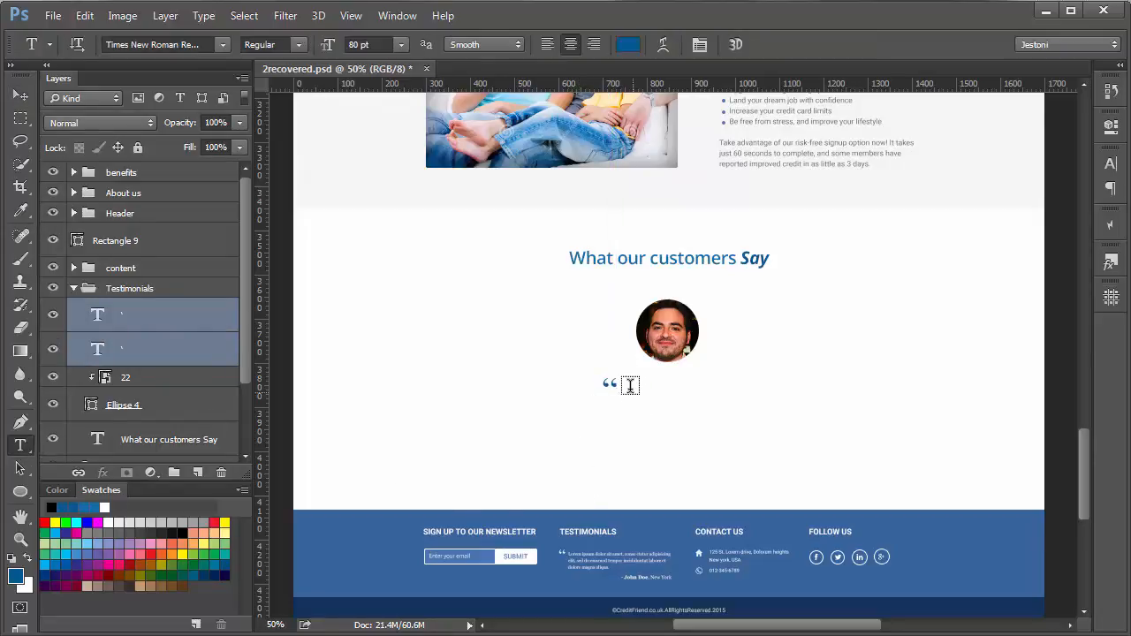
left_click_drag(630, 382, 795, 439)
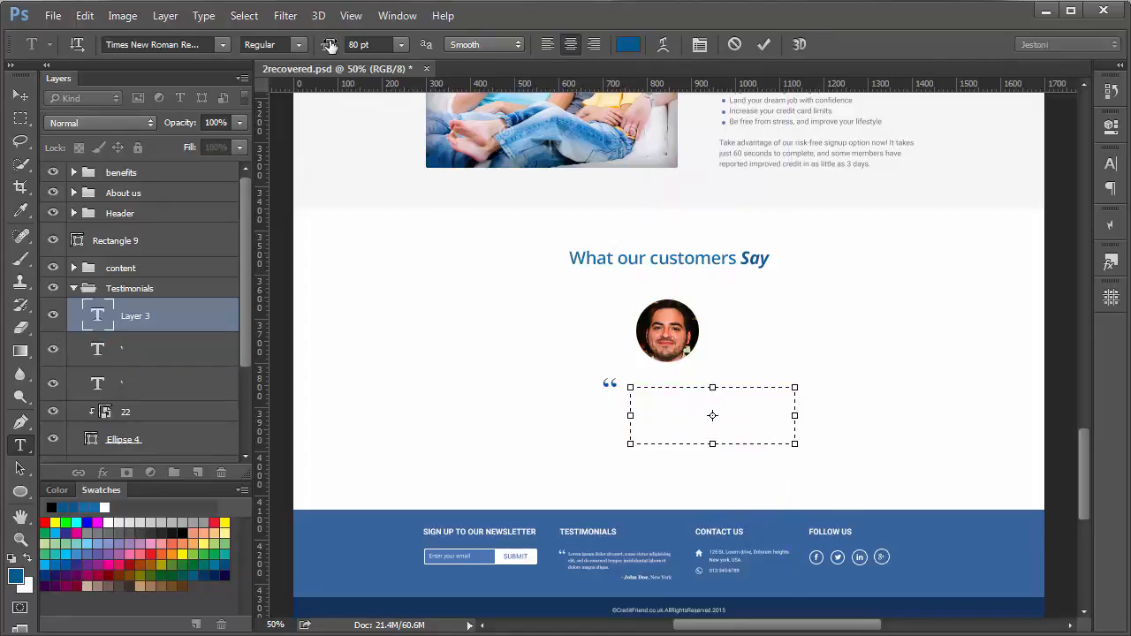
left_click_drag(329, 44, 323, 53)
left_click(203, 16)
left_click(299, 383)
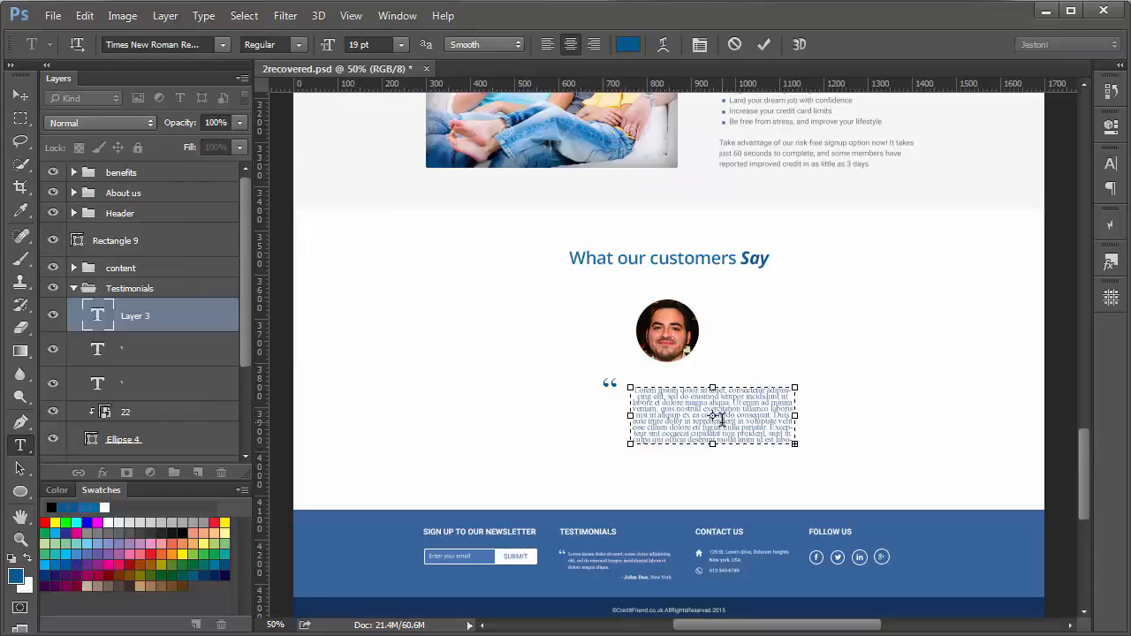
Set the placeholder paragraph's leading to 23 pt and fit its box to four lines close beside the quotation marks.
key("ctrl+plus")
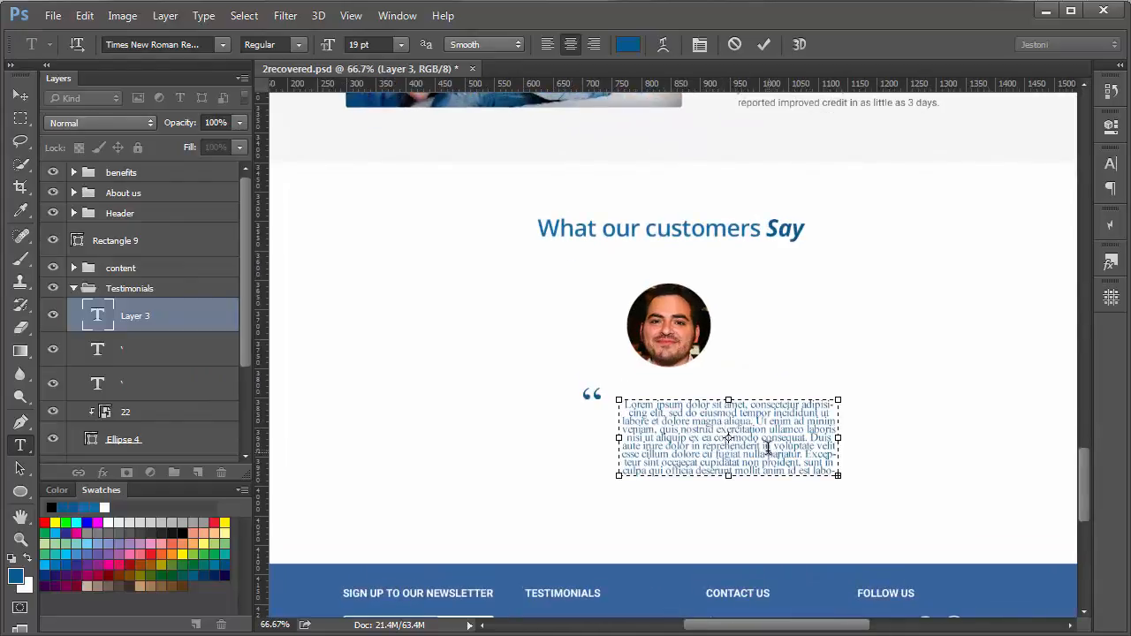
key("ctrl+a")
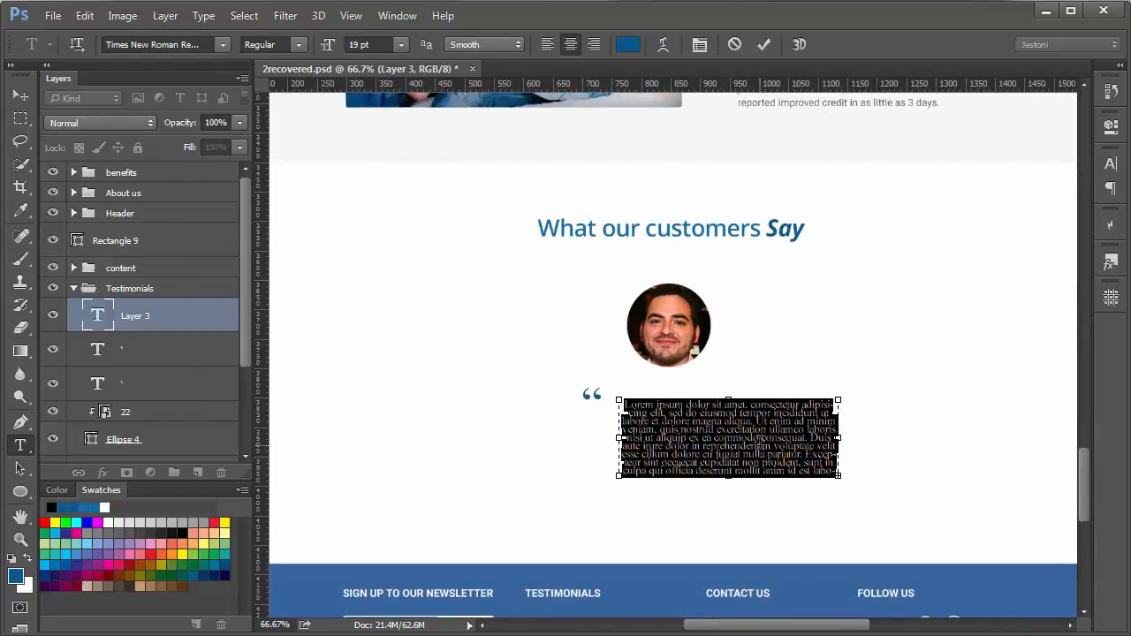
left_click(1111, 163)
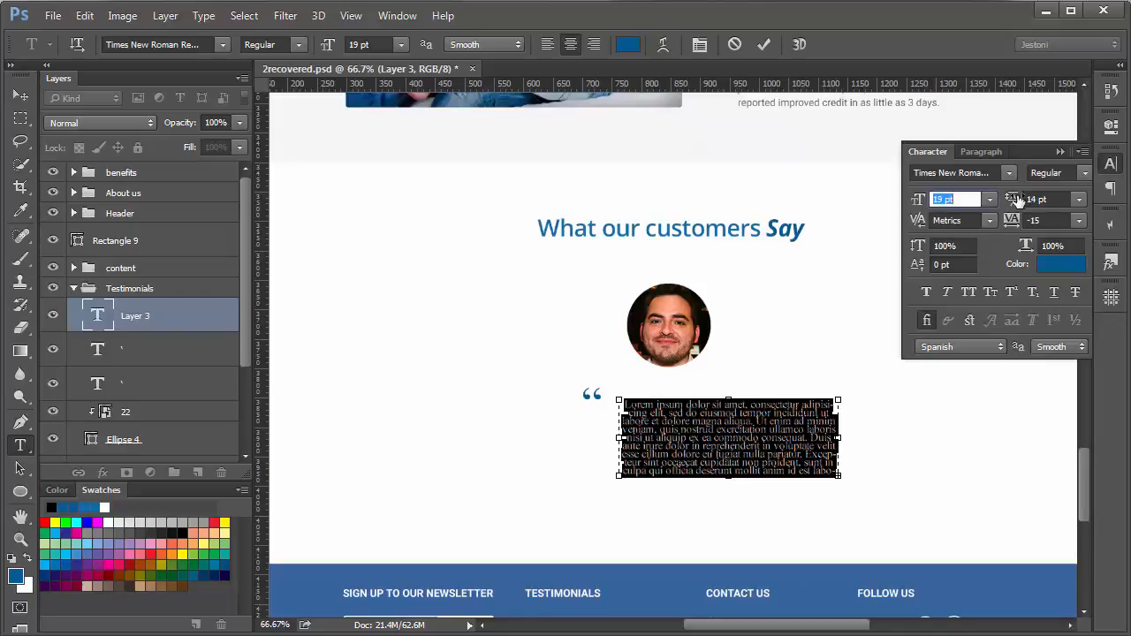
left_click_drag(1018, 200, 1027, 200)
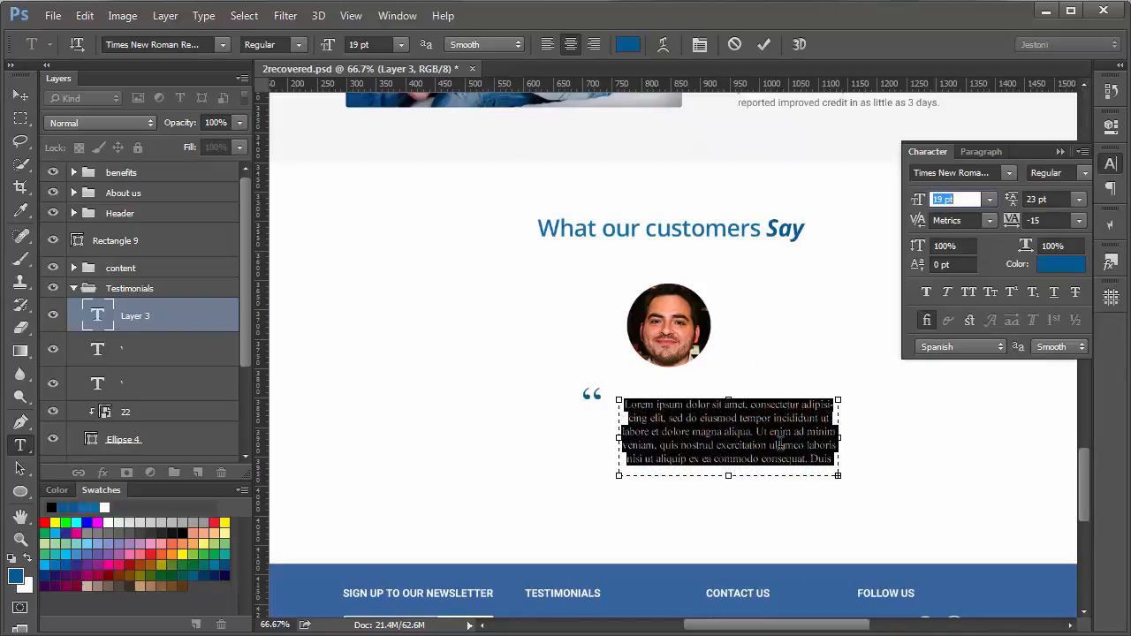
left_click_drag(731, 474, 733, 455)
left_click_drag(736, 509, 723, 504)
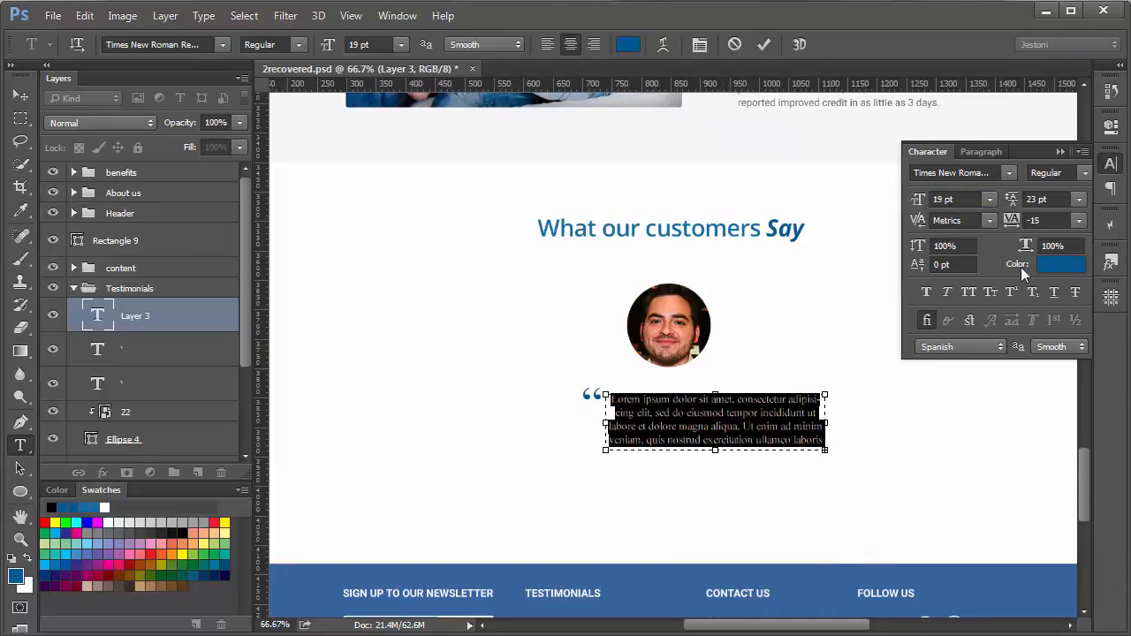
Change the placeholder paragraph's text color to gray #696969.
left_click(1059, 266)
mouse_move(177, 332)
left_mouse_down()
mouse_move(147, 296)
mouse_move(137, 318)
mouse_move(148, 344)
left_mouse_up()
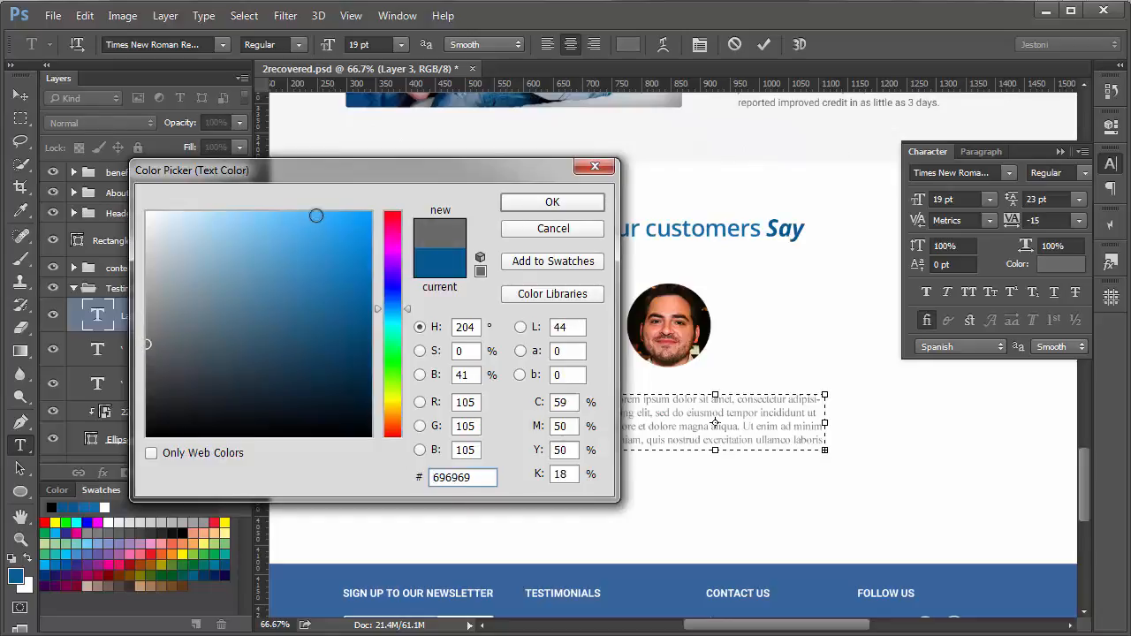
left_click_drag(298, 156, 231, 121)
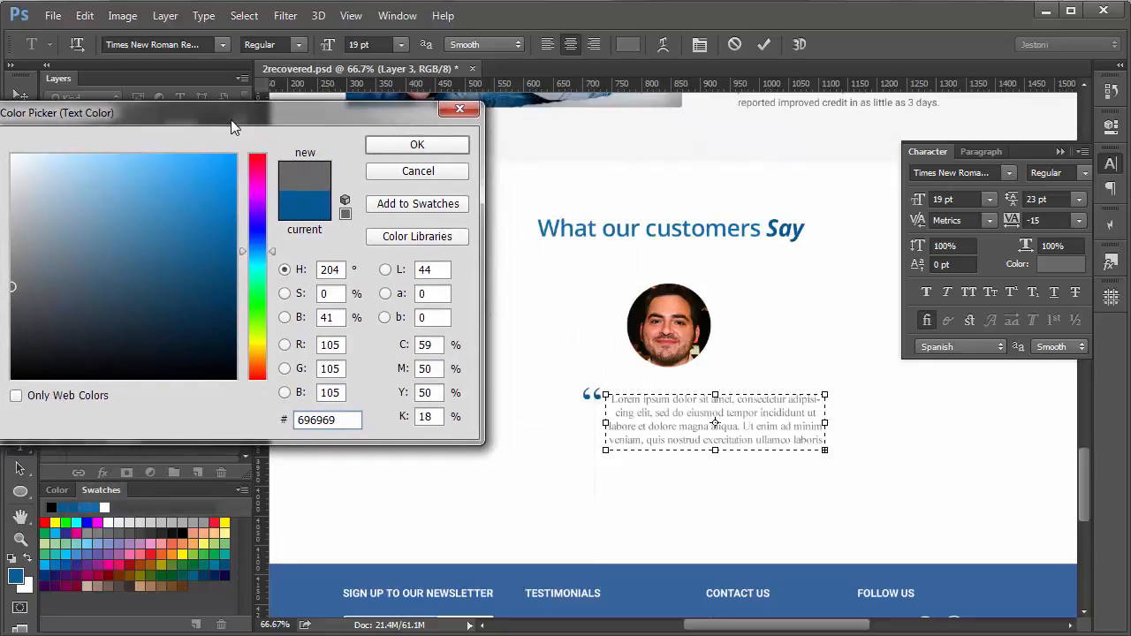
left_click(417, 144)
Trim the placeholder paragraph so it ends with "quis nostrud exercitation.".
left_click(756, 440)
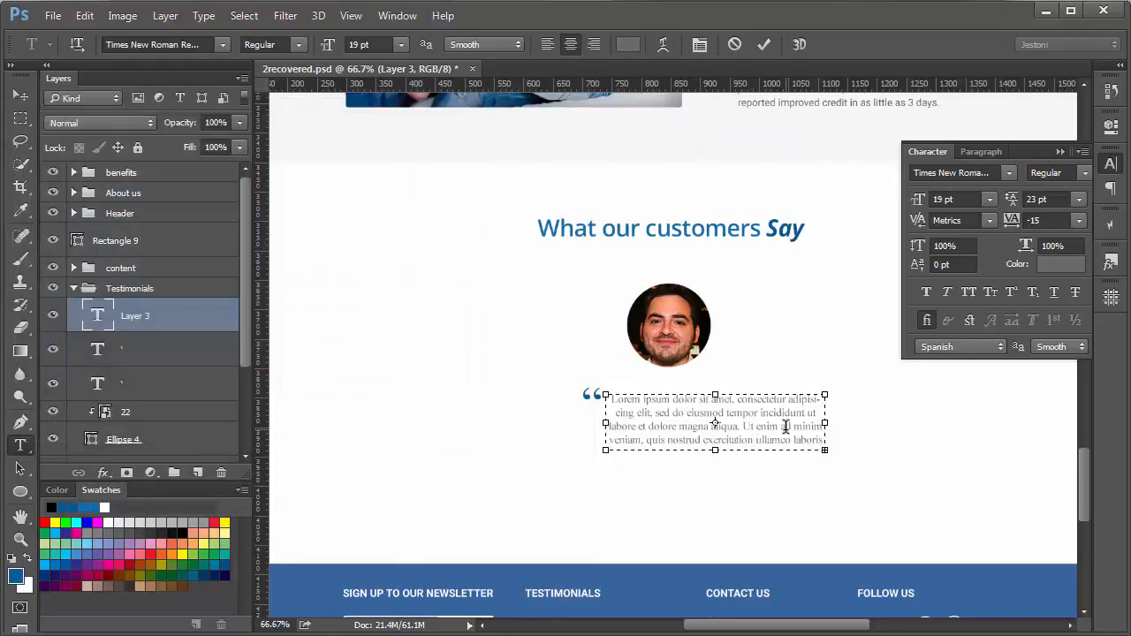
key("Delete")
key("Delete")
key("Delete")
key("Delete")
key("Delete")
key("Delete")
key("Delete")
key("Delete")
key("Delete")
key("Delete")
key("Delete")
key("Delete")
key("Delete")
key("Delete")
key("Delete")
key("Delete")
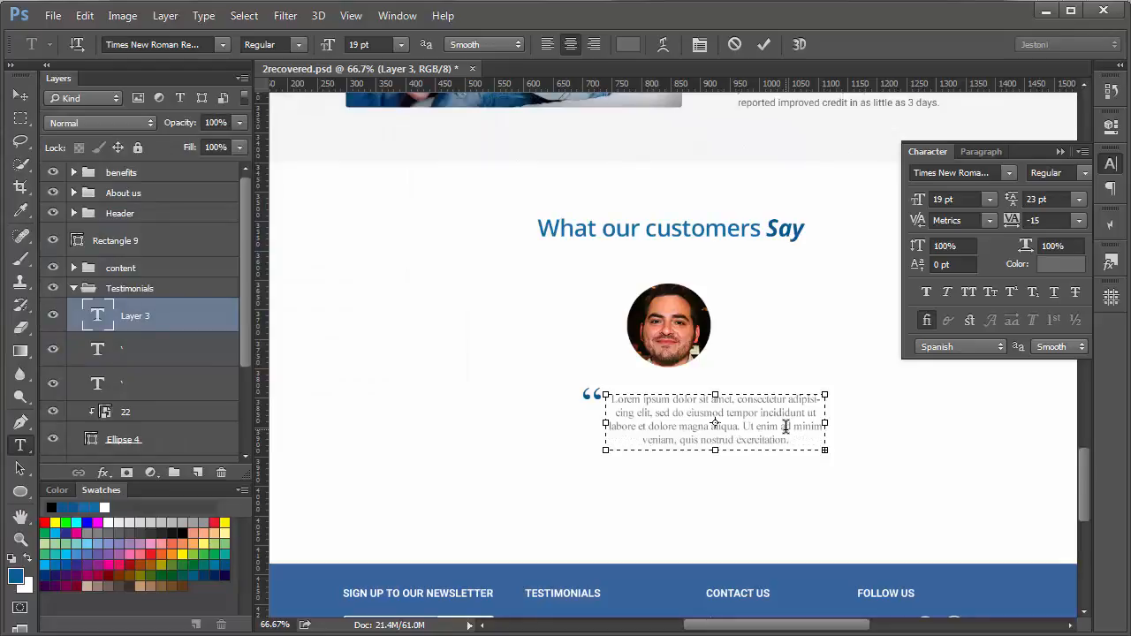
Try left alignment on the placeholder paragraph, return it to centered alignment and commit the text.
key("ctrl+a")
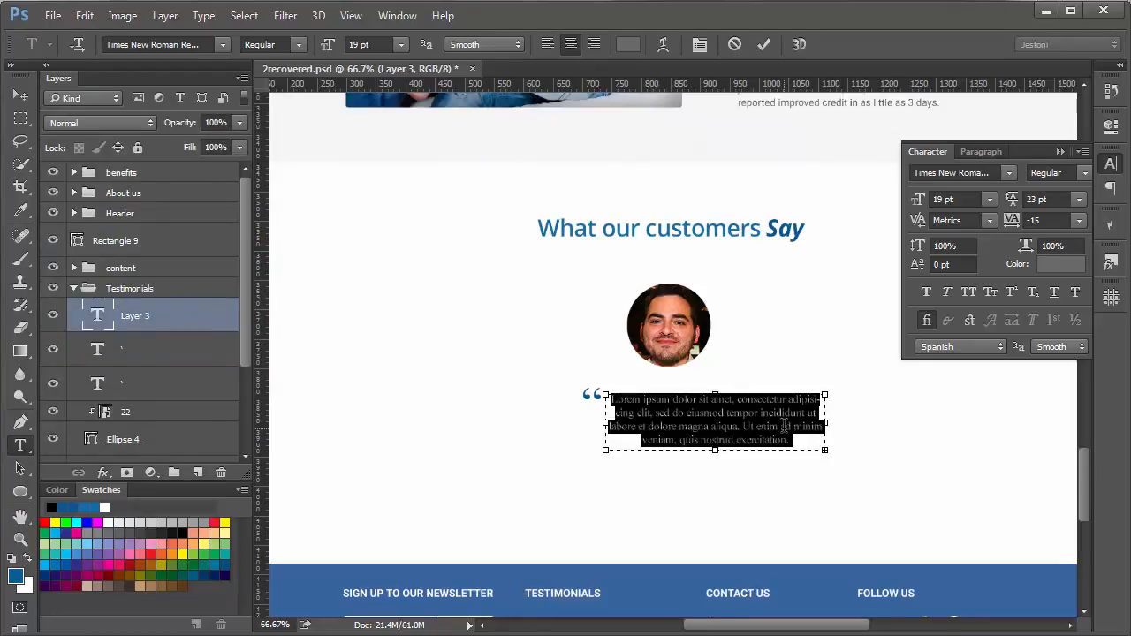
left_click(548, 44)
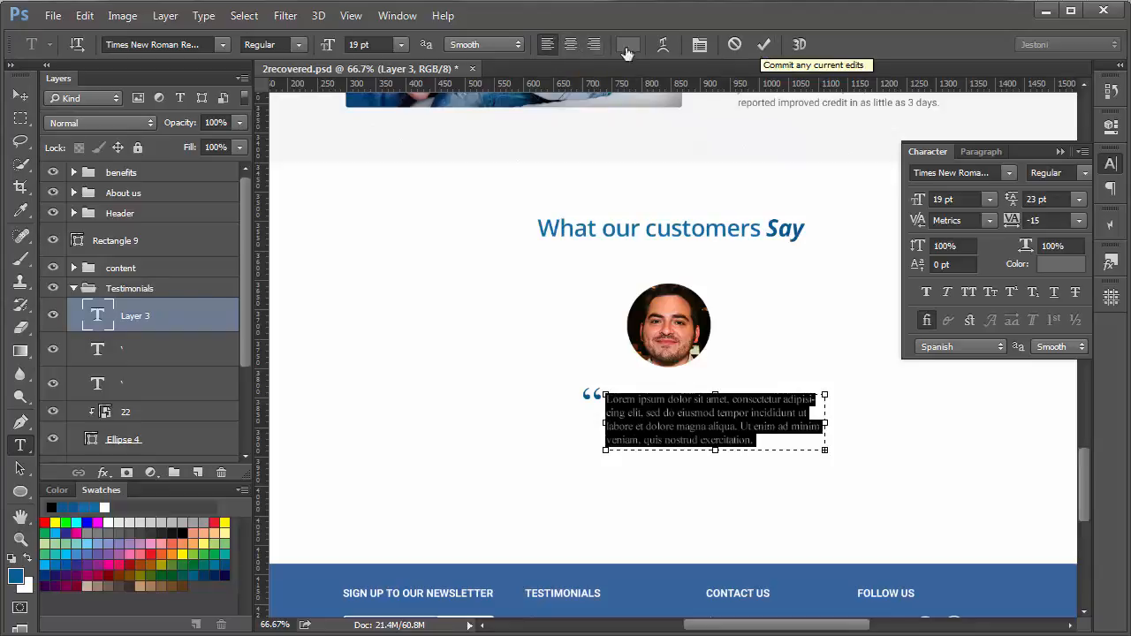
left_click(571, 44)
left_click(764, 45)
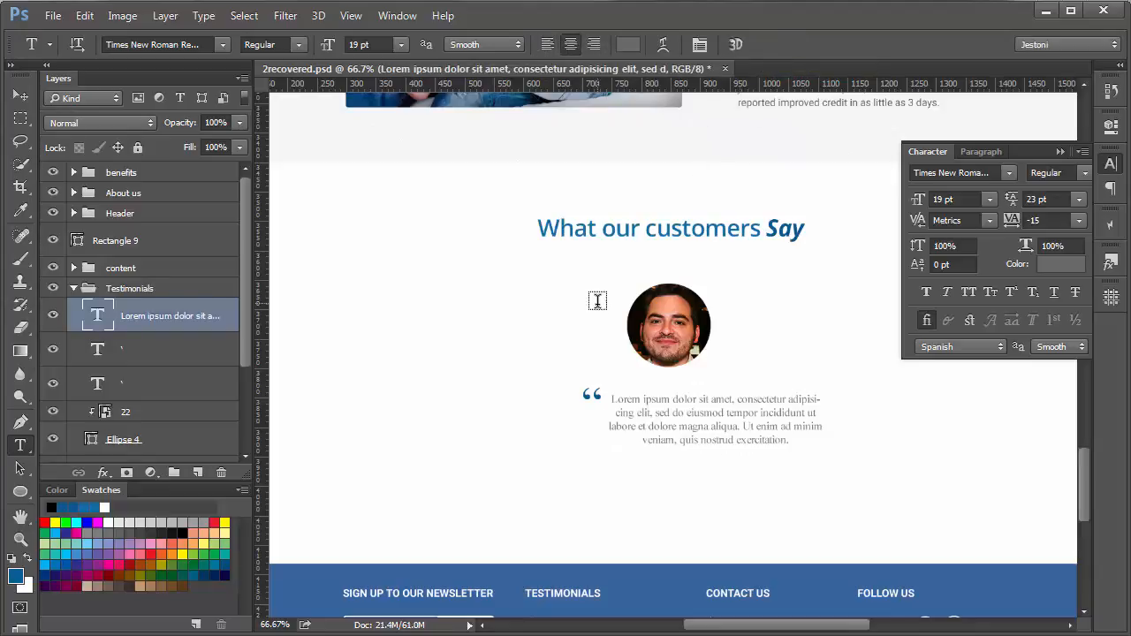
Duplicate both opening quotation mark layers, group the copies and move the group to the end of the placeholder paragraph.
key("v")
left_click(204, 349)
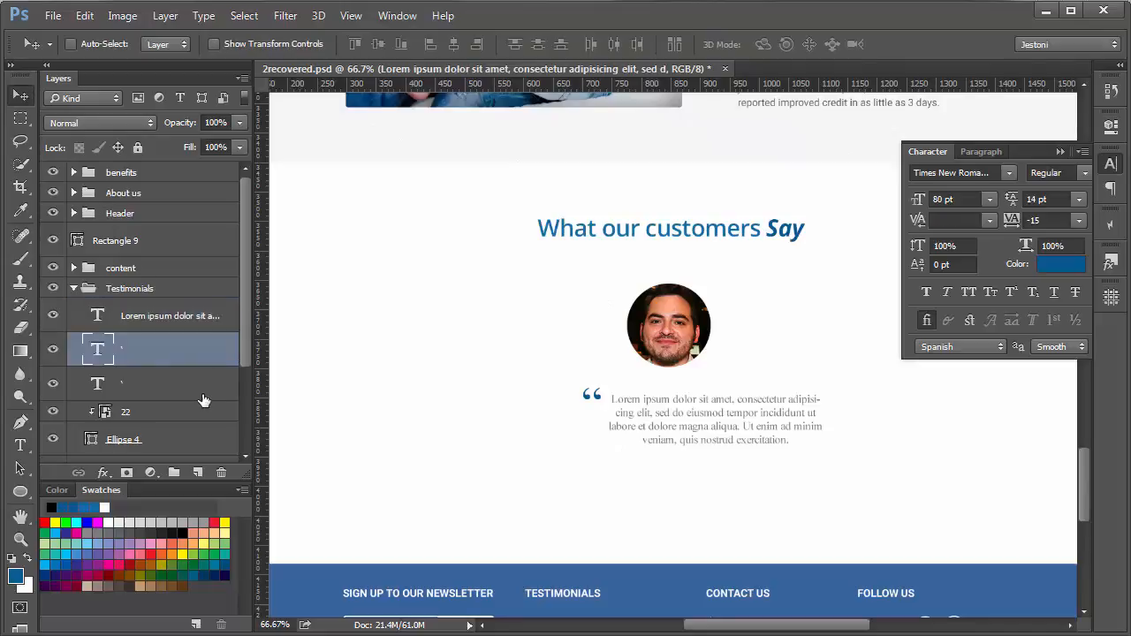
left_click(202, 383, "ctrl")
key("ctrl+j")
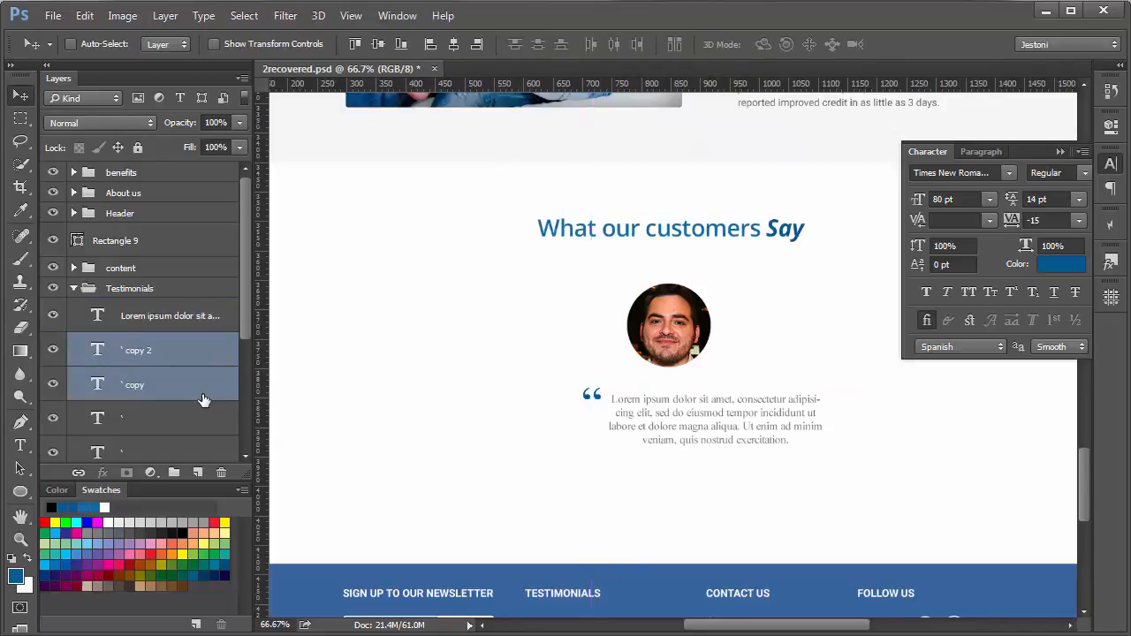
key("ctrl+g")
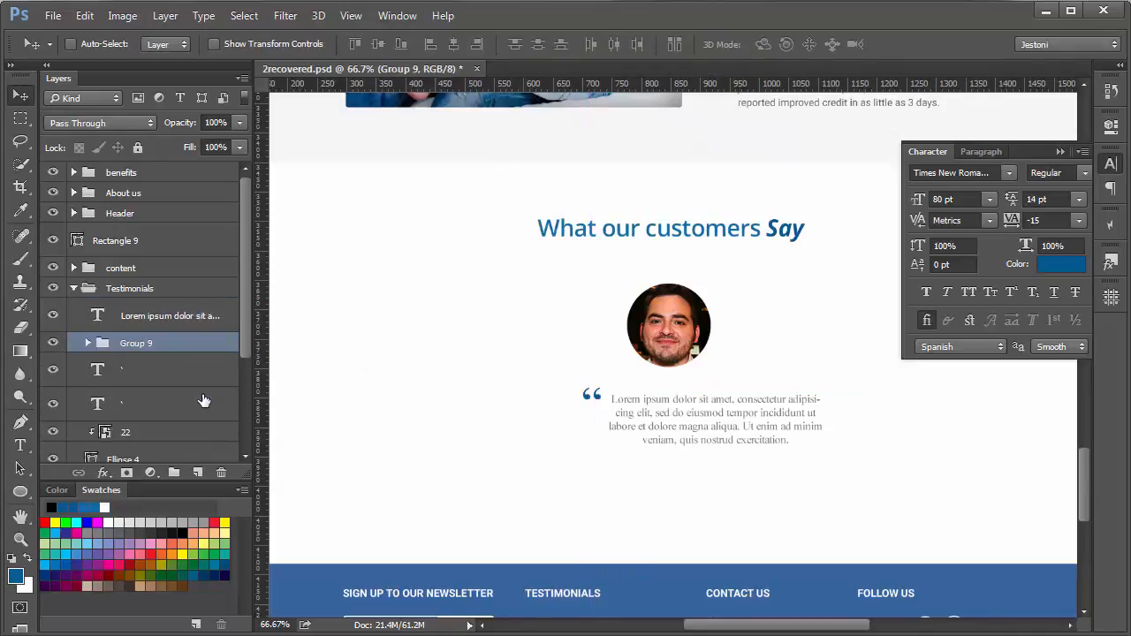
key("j")
key("v")
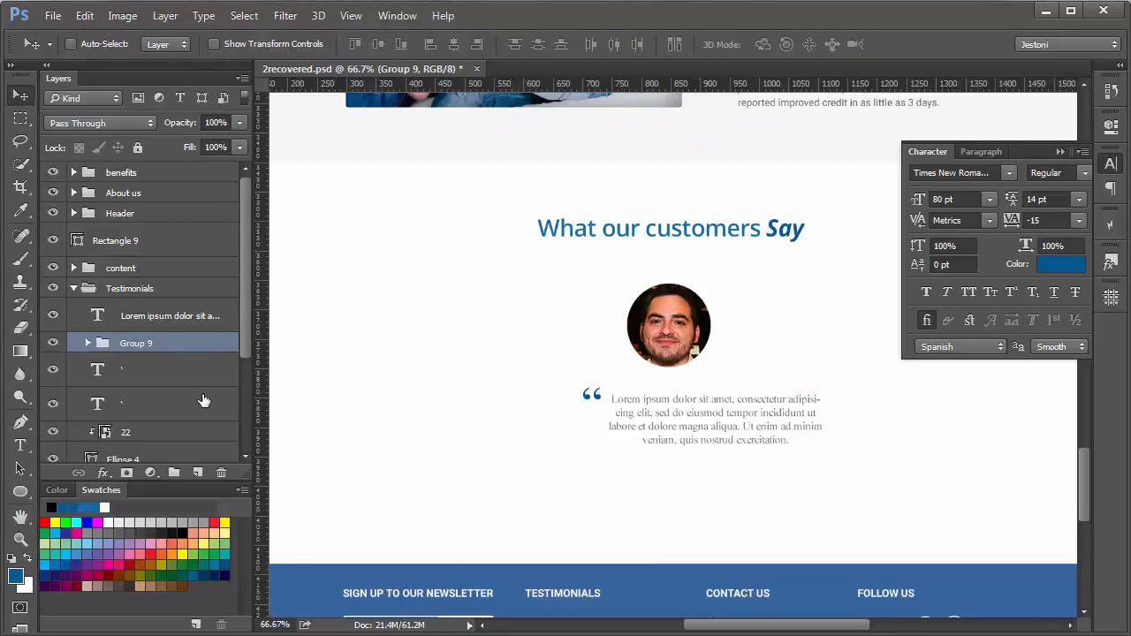
left_click_drag(601, 442, 821, 485)
Reduce the two copied quotation marks to 41 pt and place their group right after the paragraph's last word.
left_click(88, 343)
left_click(147, 370)
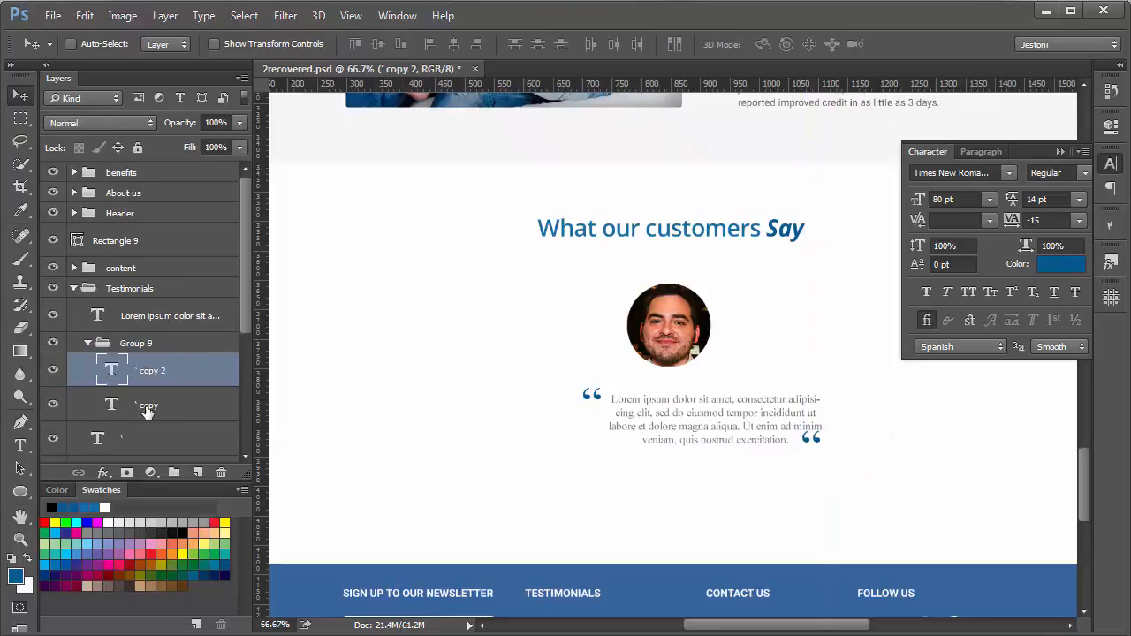
left_click(147, 404, "shift")
key("t")
left_click(329, 47)
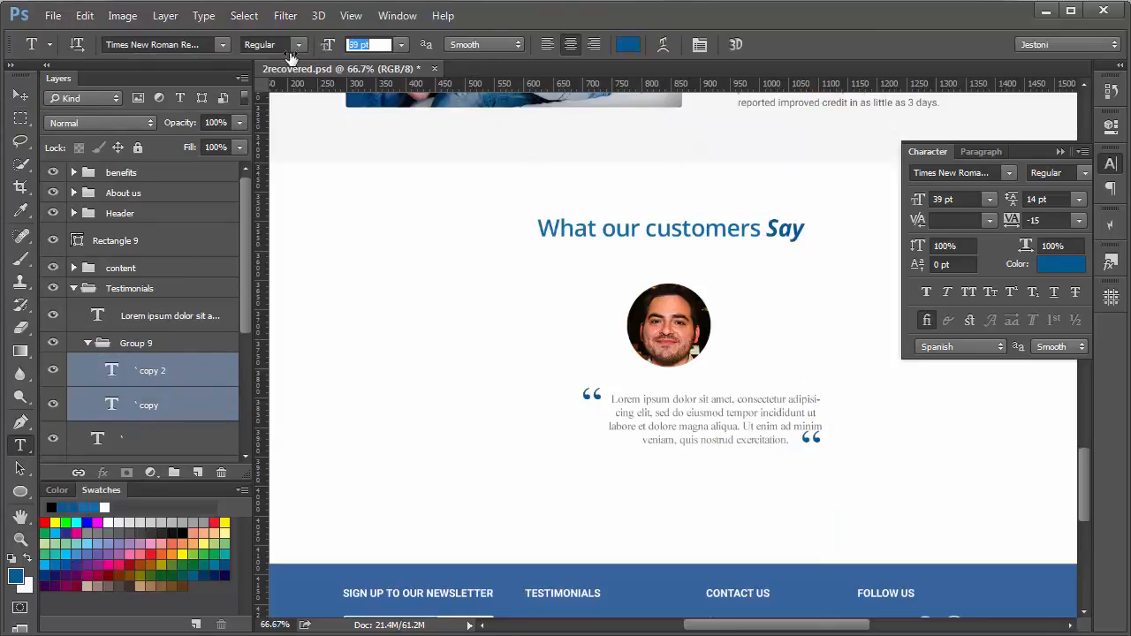
type("39")
key("Return")
left_click_drag(329, 52, 331, 51)
left_click(21, 96)
left_click(175, 379)
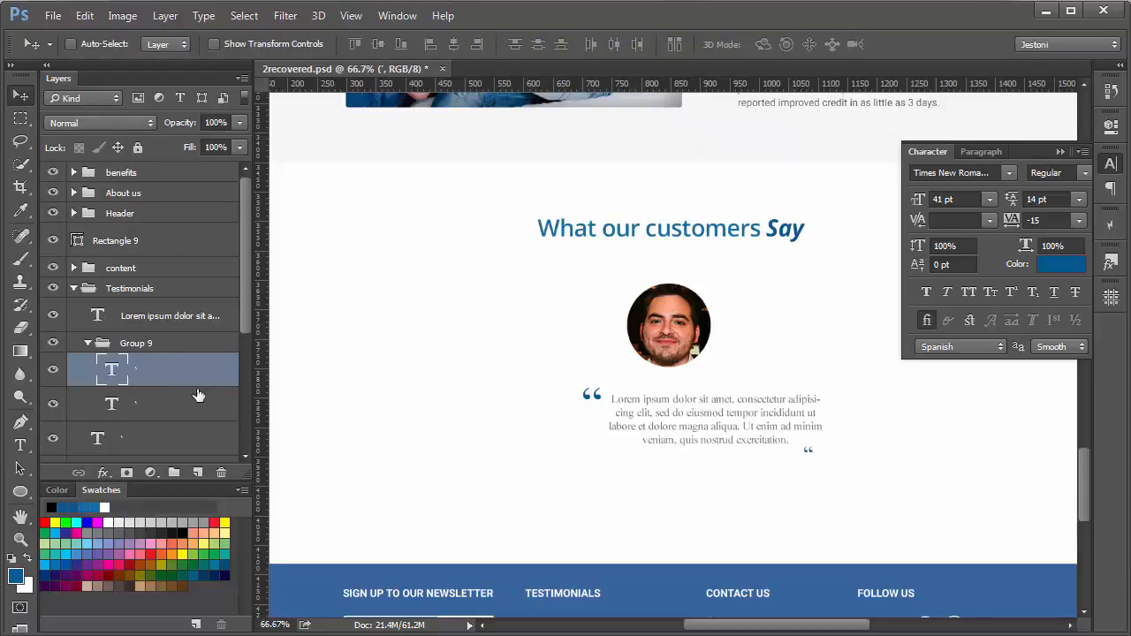
left_click(179, 345)
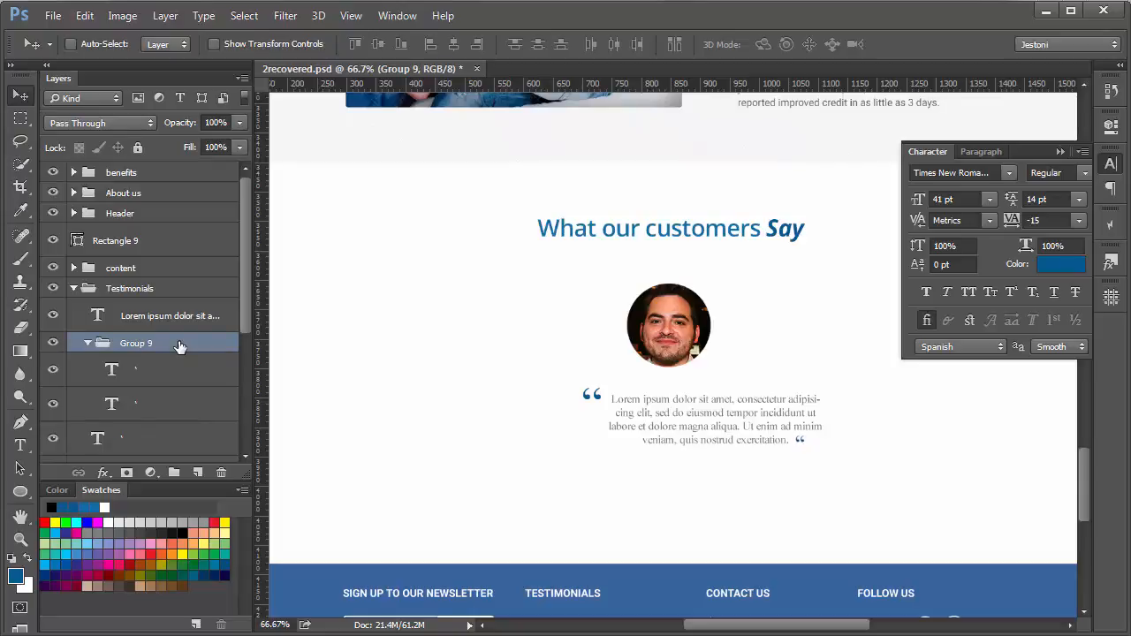
Group the placeholder paragraph with its opening and closing quotation marks, and check the group's contents by toggling its visibility.
left_click_drag(245, 306, 249, 334)
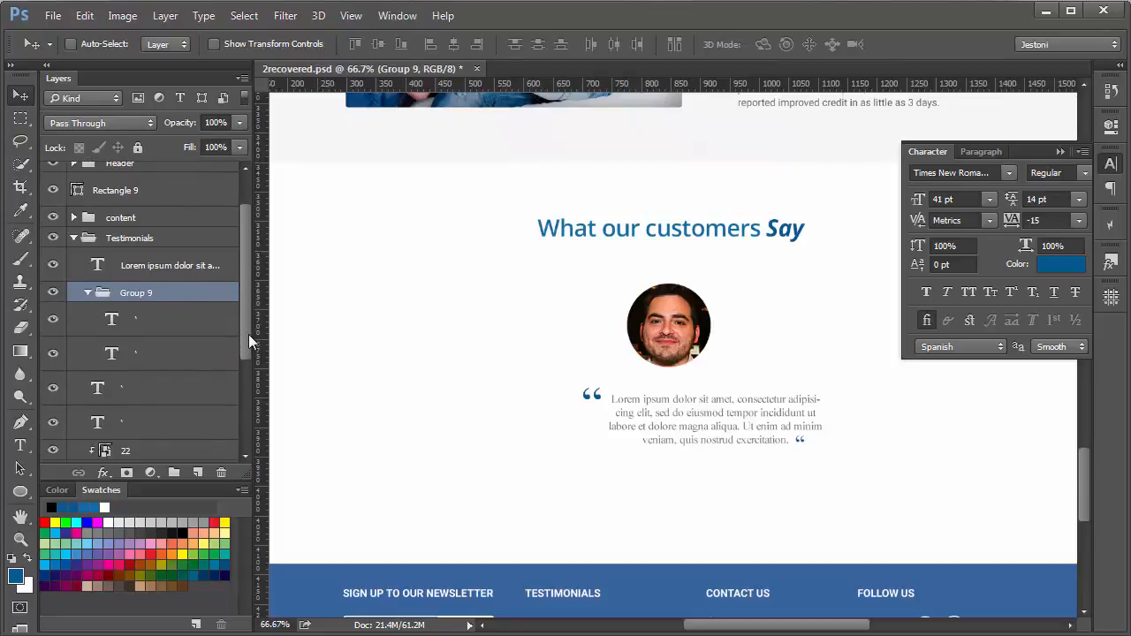
left_click(88, 293)
left_click(156, 266)
left_click(159, 354, "shift")
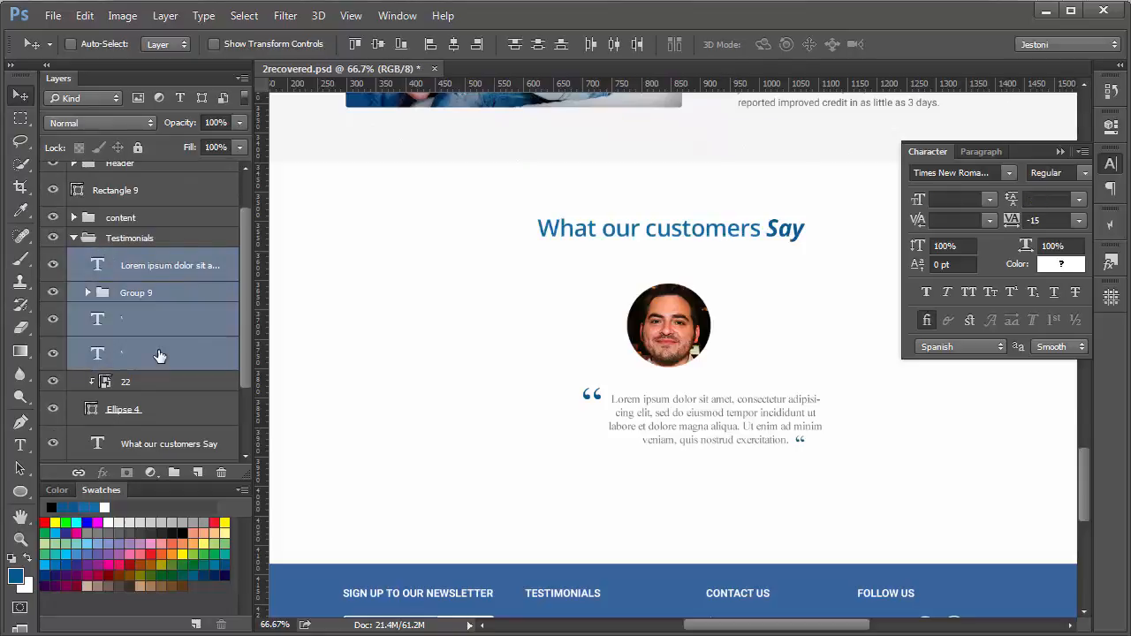
key("ctrl+g")
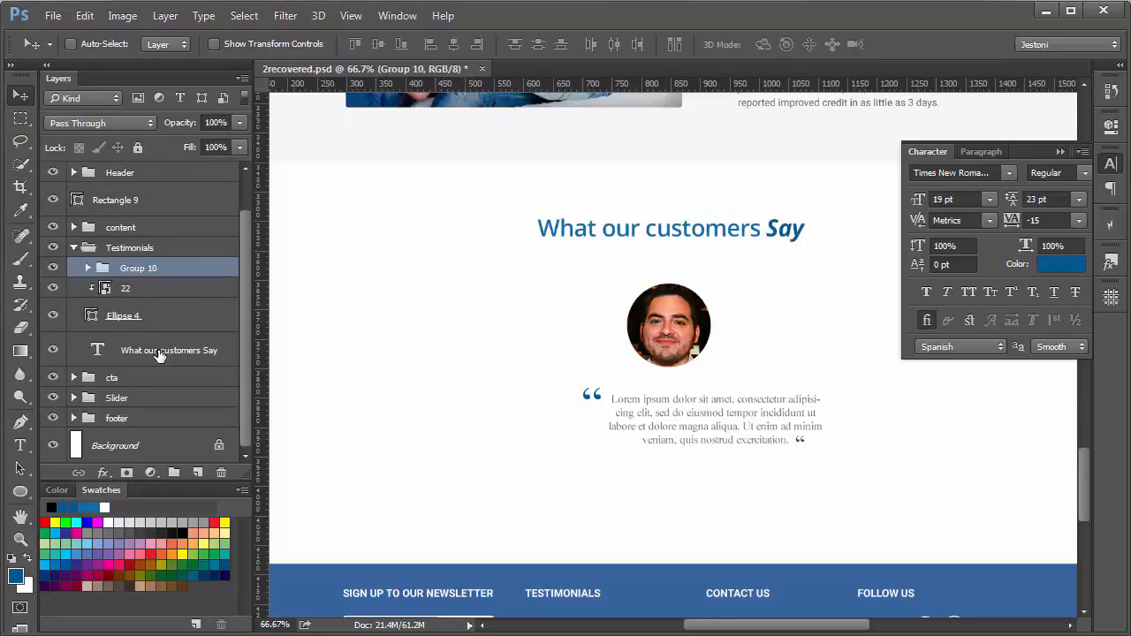
left_click(53, 267)
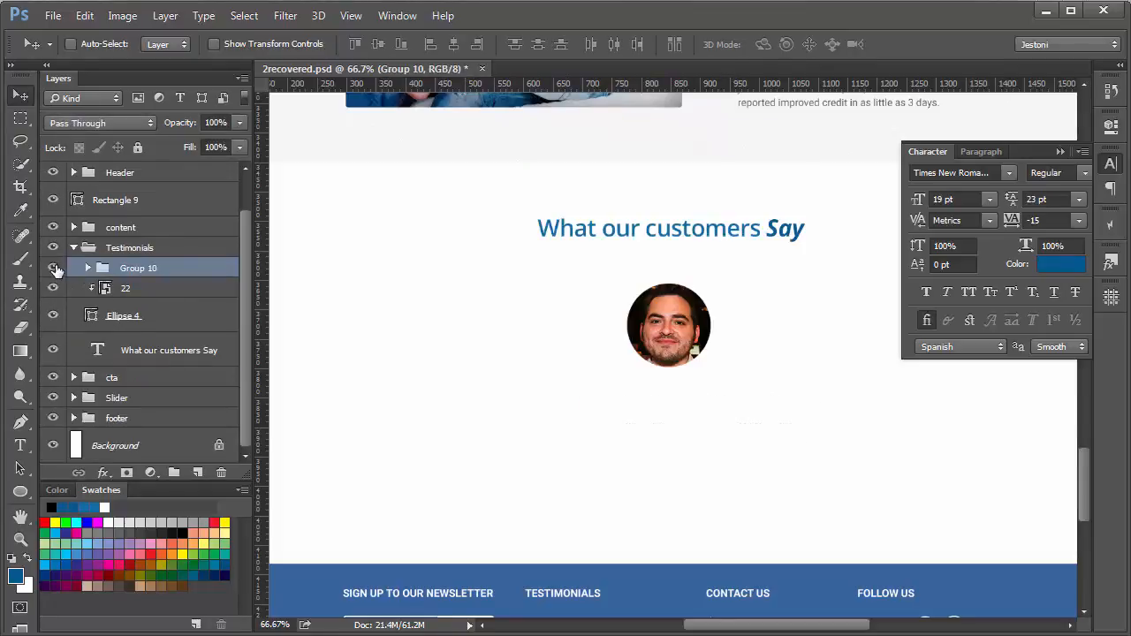
left_click(53, 267)
Shift the testimonial text group left to center it under the customer photo and nudge it slightly up.
mouse_move(539, 476)
left_mouse_down()
mouse_move(500, 476)
mouse_move(540, 473)
left_mouse_up()
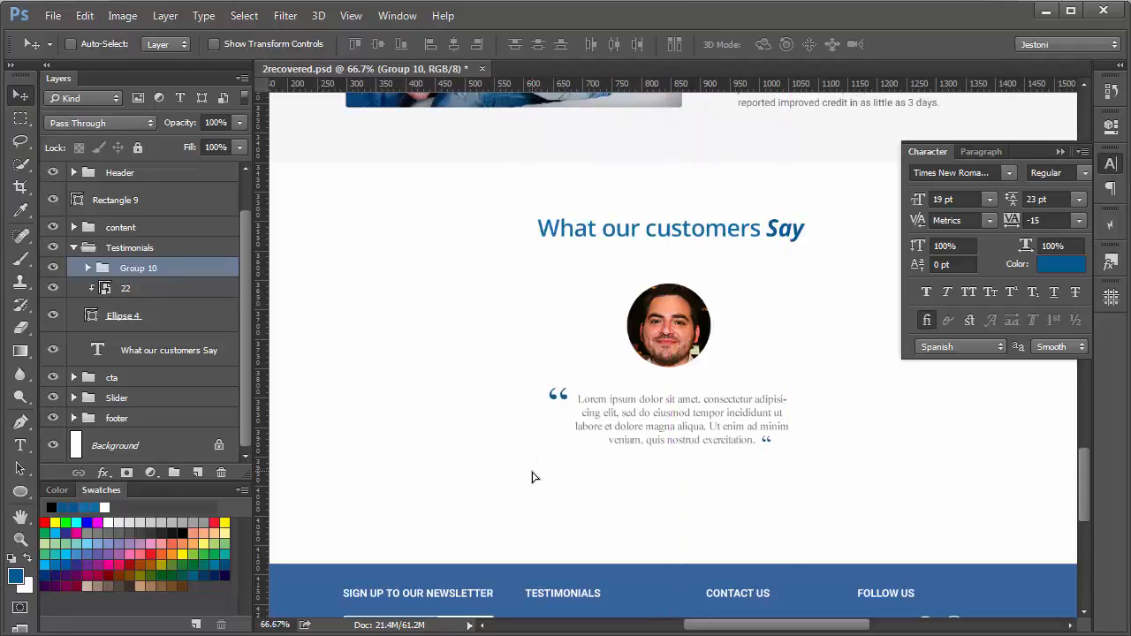
left_click_drag(605, 418, 543, 339)
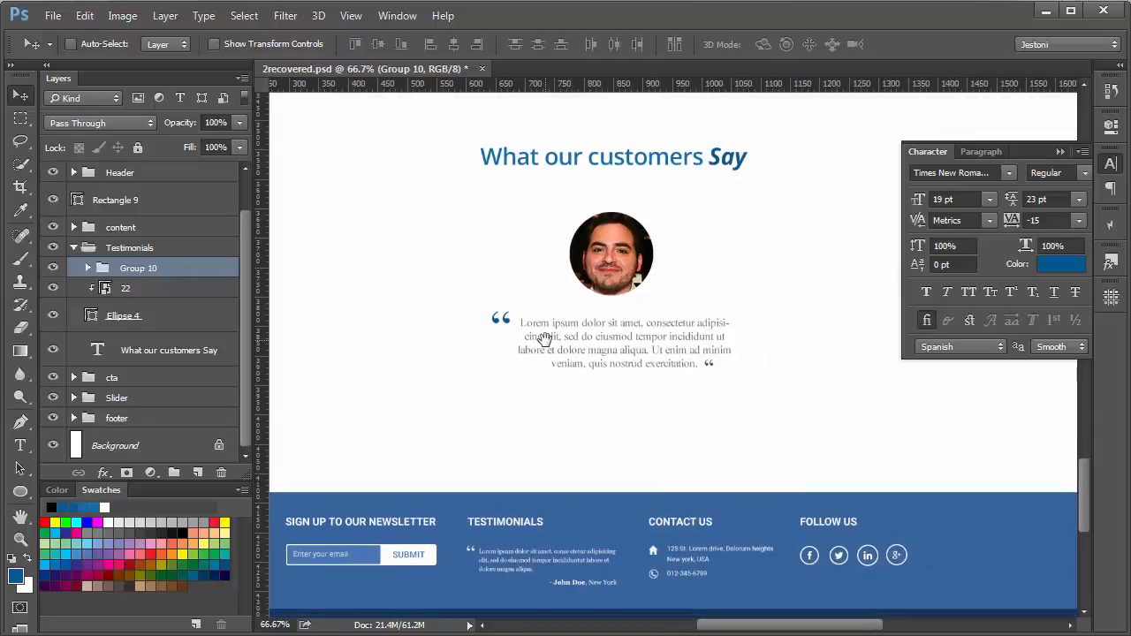
key("shift+Up")
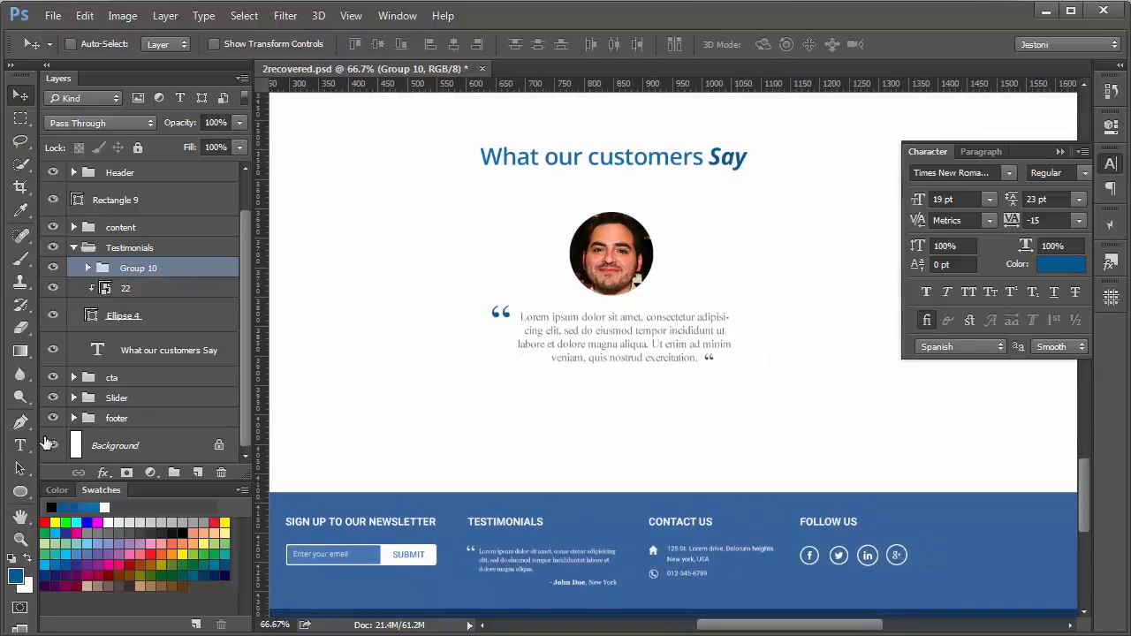
Add a 20 pt text line below the testimonial paragraph with the customer's full name followed by ", New York".
left_click(21, 446)
left_click(587, 389)
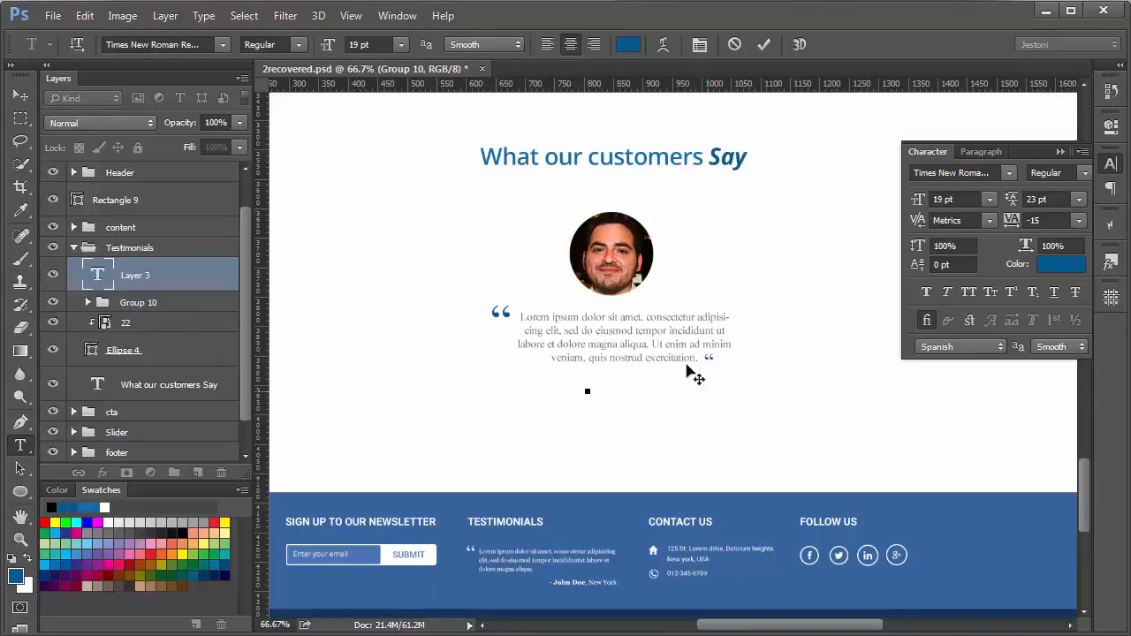
left_click_drag(322, 51, 329, 52)
key("Return")
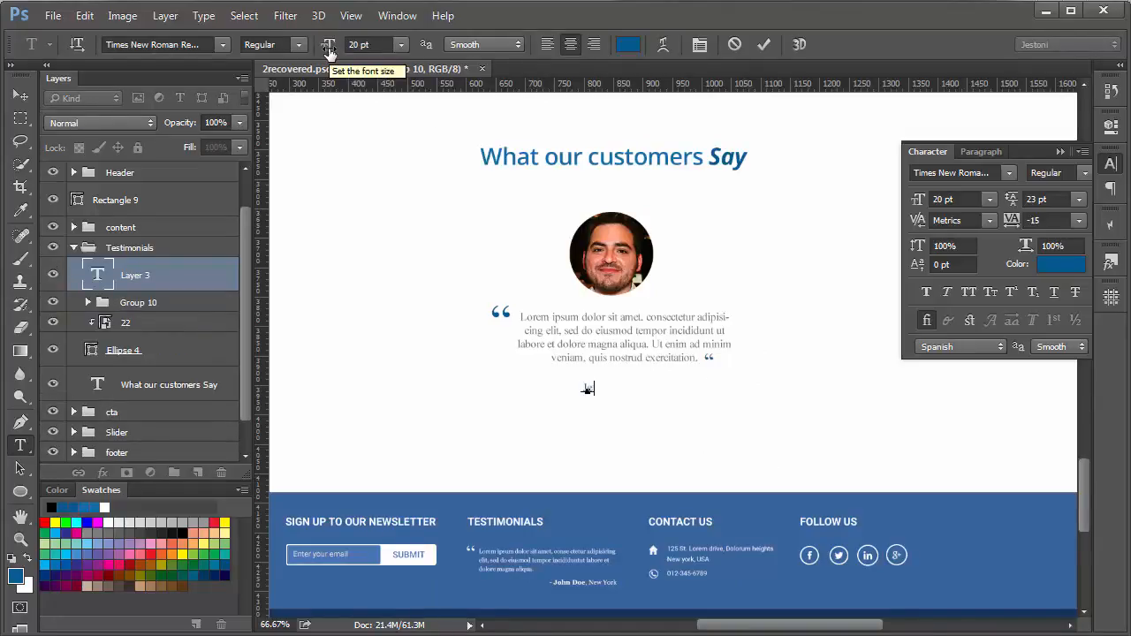
type("Smith")
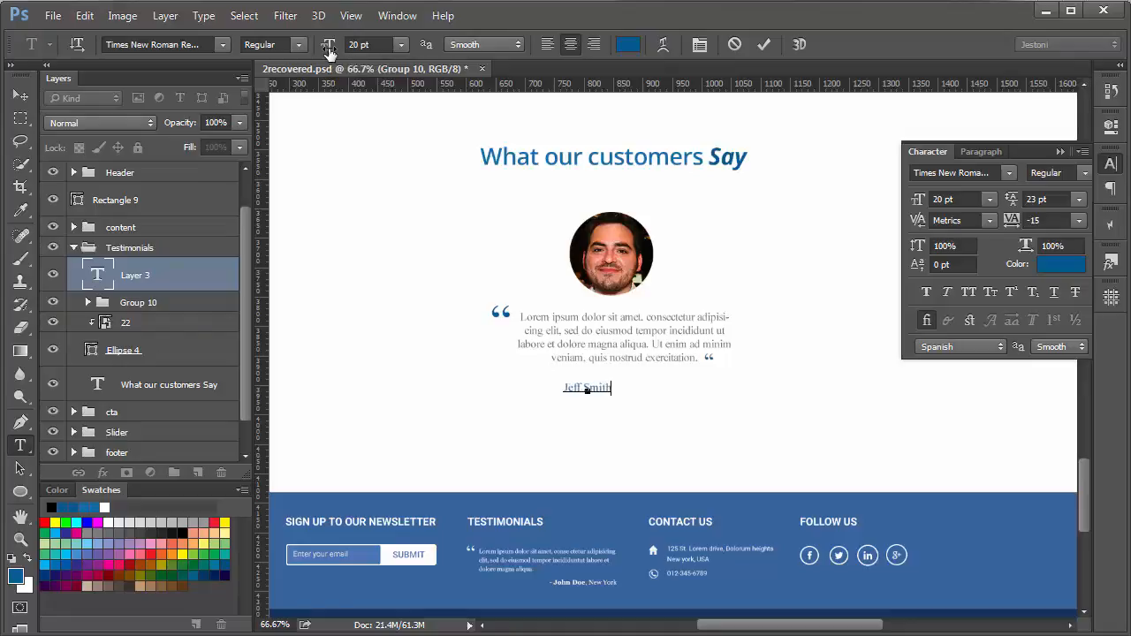
type(", New York")
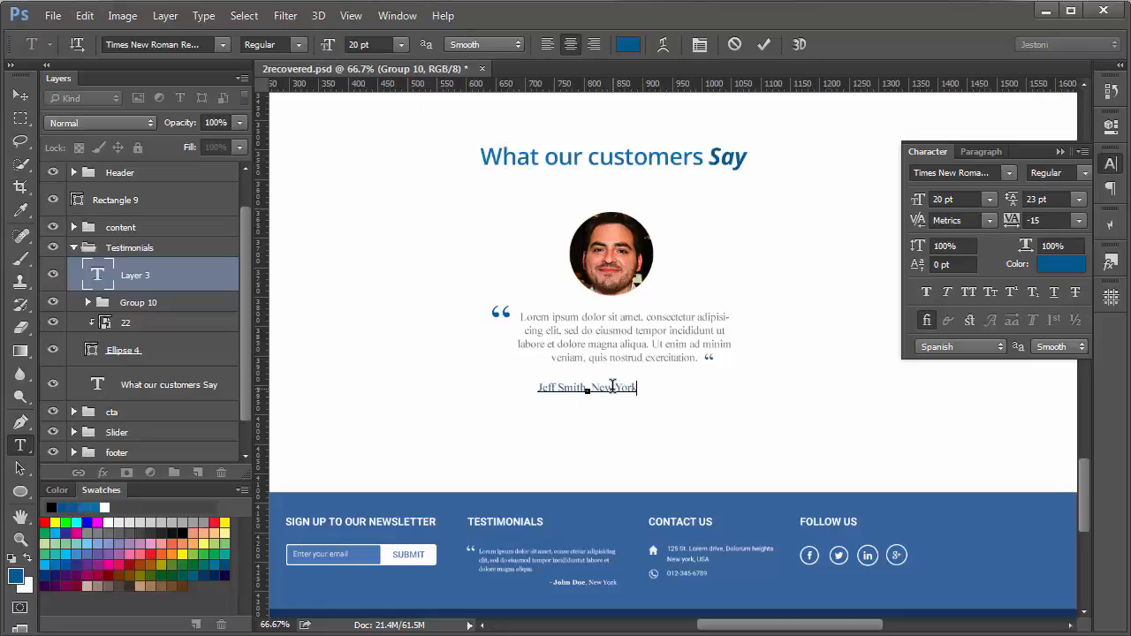
Set the font of the whole customer name and city line to Open Sans Regular.
key("ctrl+a")
left_click(158, 44)
type("o")
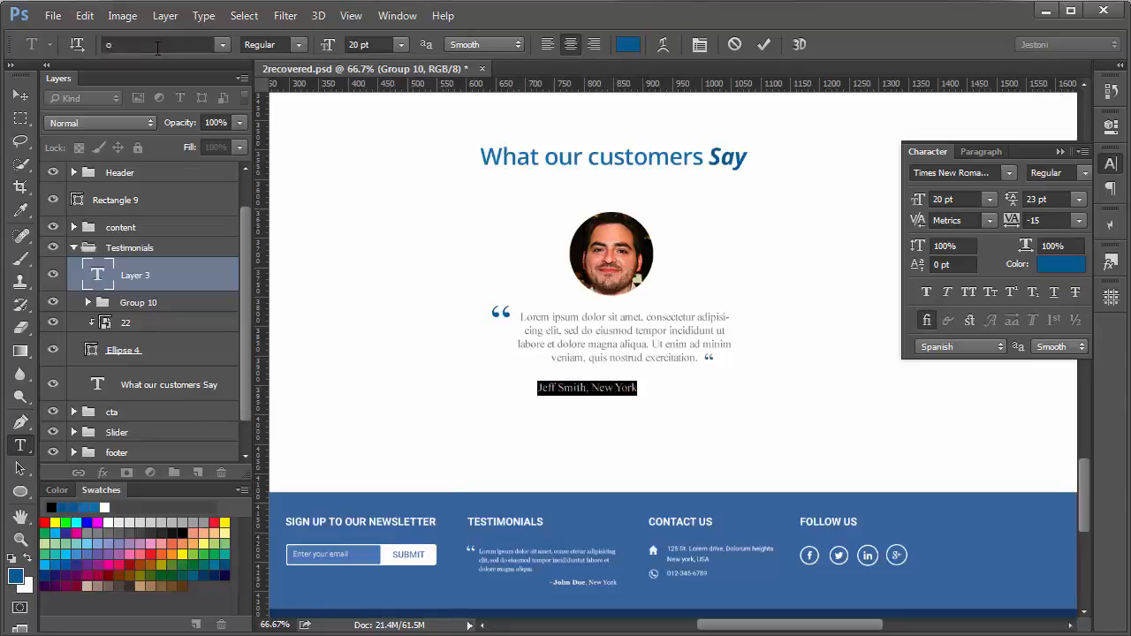
type("pen")
key("Down")
key("Down")
key("Down")
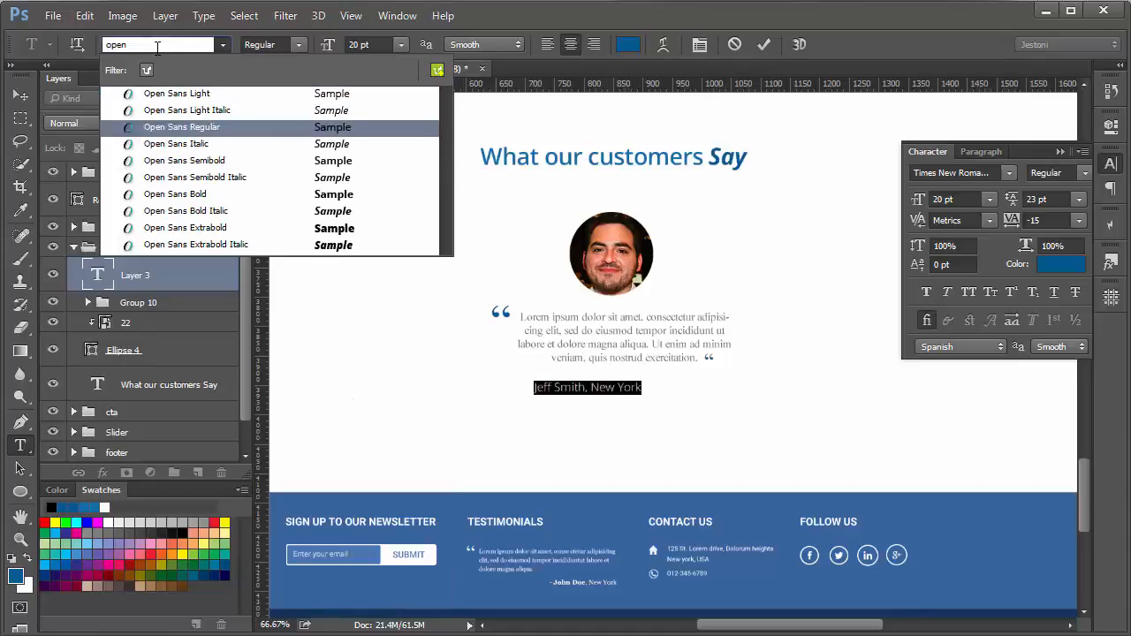
key("Return")
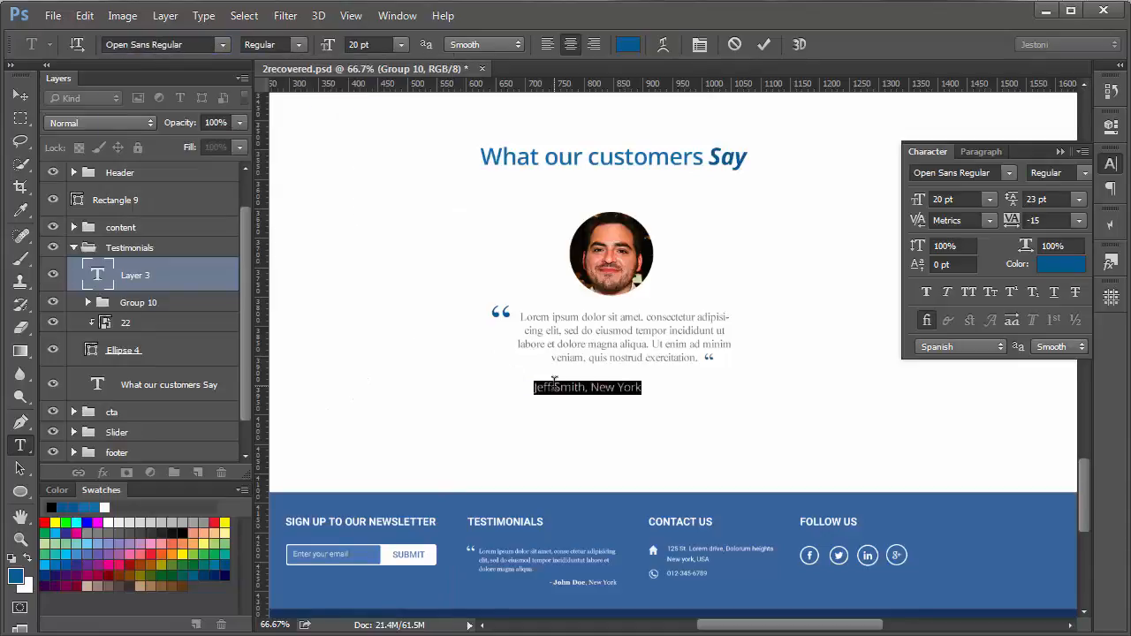
Format the customer's name and its comma as Open Sans Semibold Italic with the darker blue #024a79.
left_click_drag(588, 389, 533, 387)
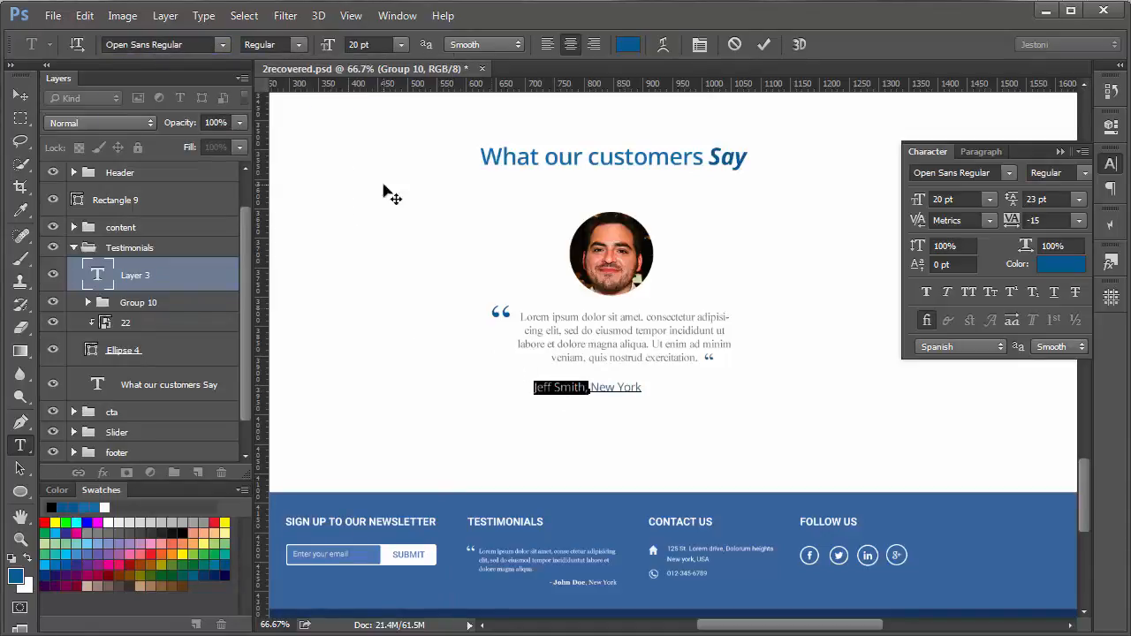
left_click(298, 44)
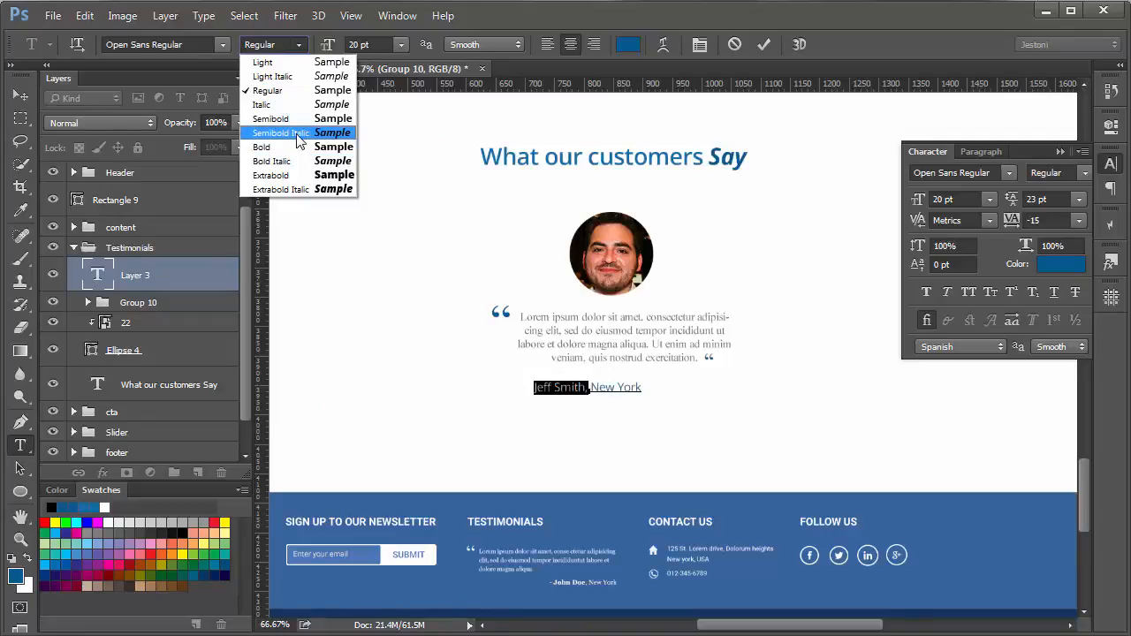
left_click(298, 132)
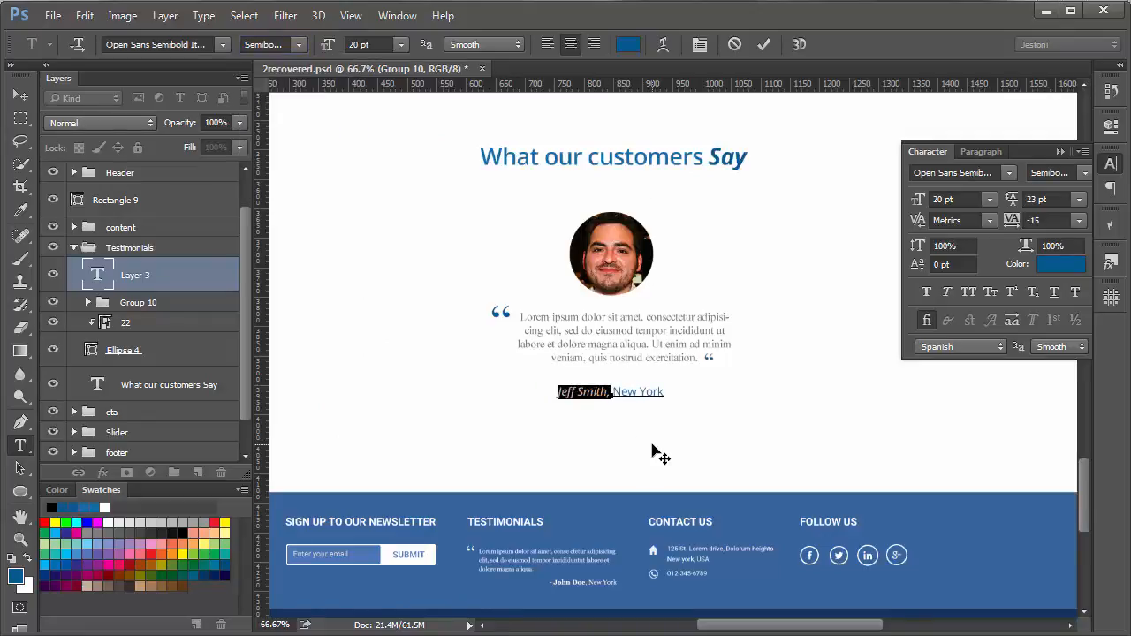
left_click(626, 46)
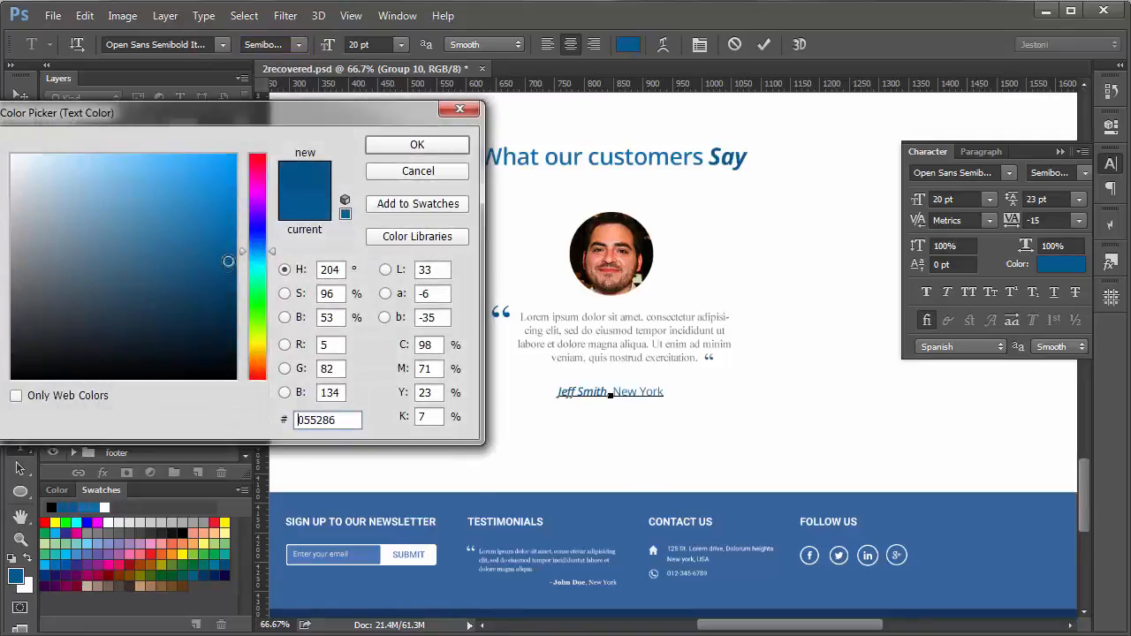
left_click_drag(228, 261, 232, 273)
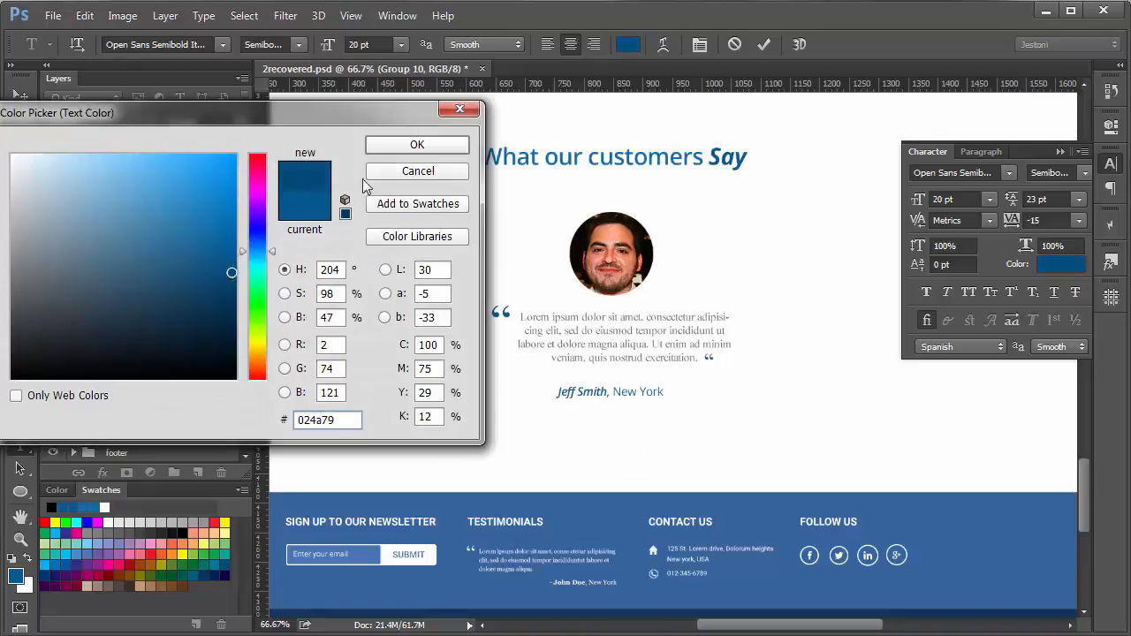
left_click(409, 147)
Reset the entire customer name and city line, including the comma, to Open Sans Regular.
left_click(560, 389)
left_click(677, 396, "shift")
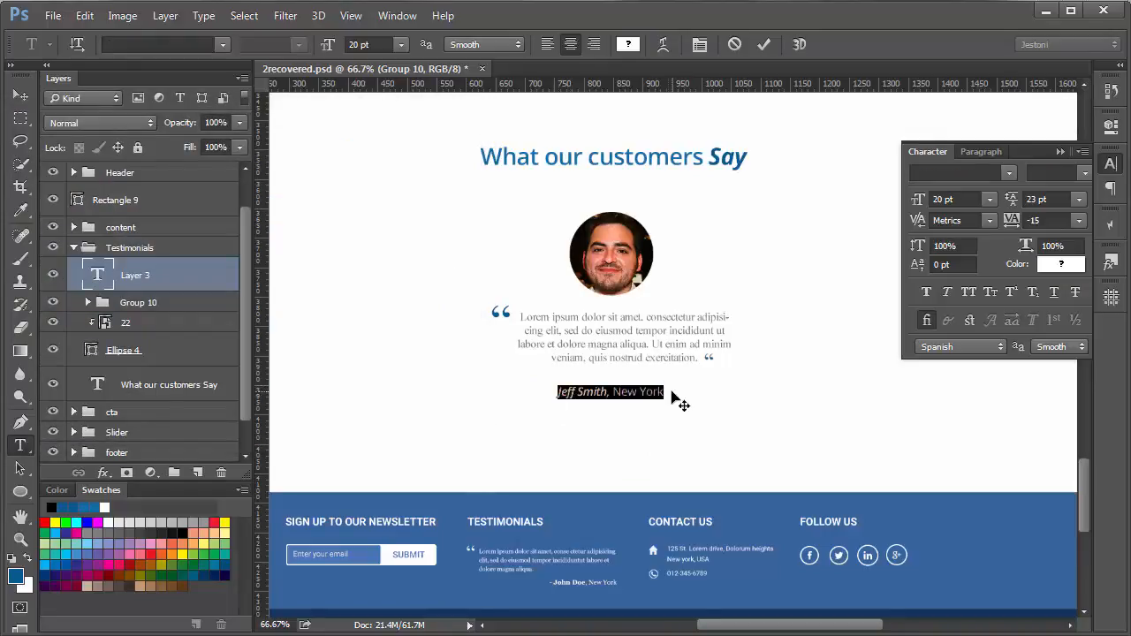
left_click(188, 45)
type("ope")
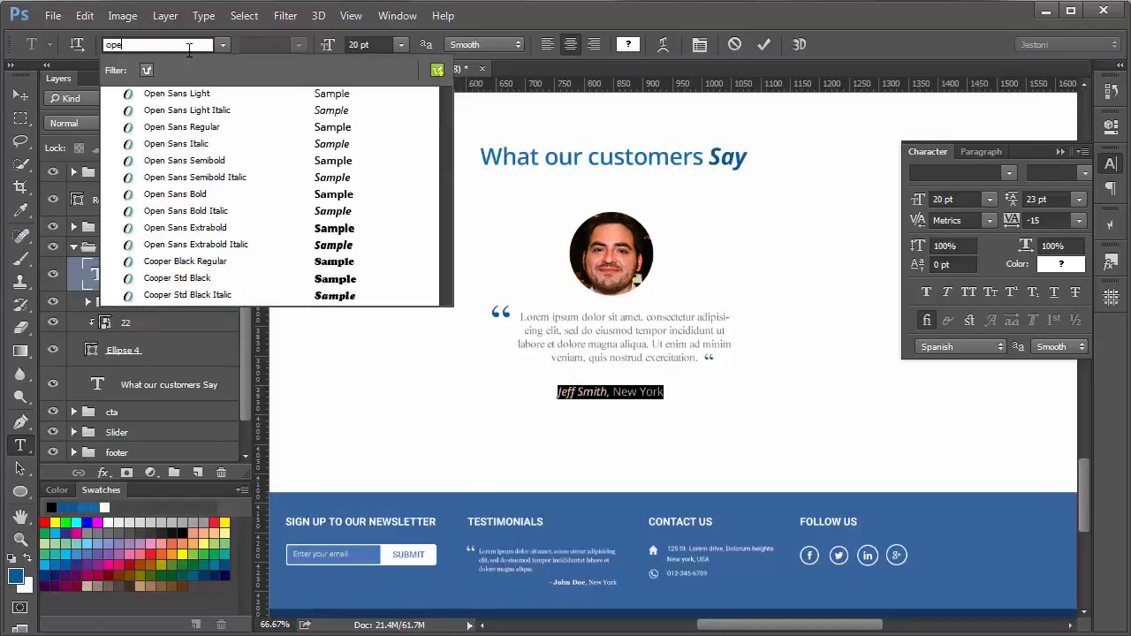
key("Down")
key("Down")
key("Down")
key("Return")
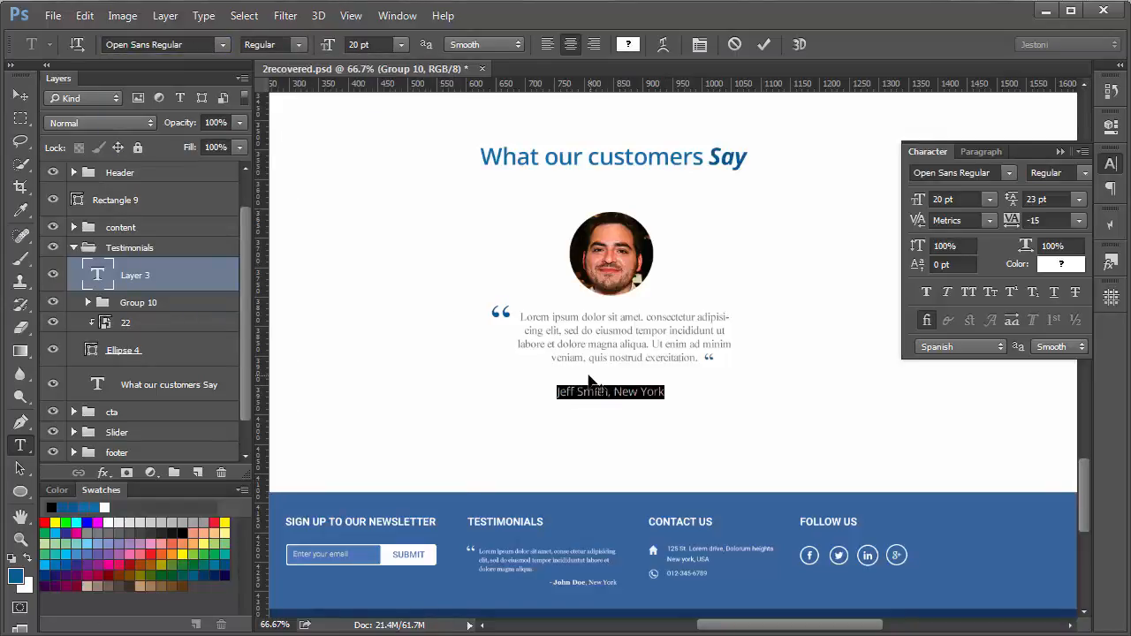
Format only the customer's name in the attribution line as Open Sans Semibold Italic with the darker blue #033658.
left_click_drag(611, 393, 556, 393)
left_click(299, 45)
left_click(283, 133)
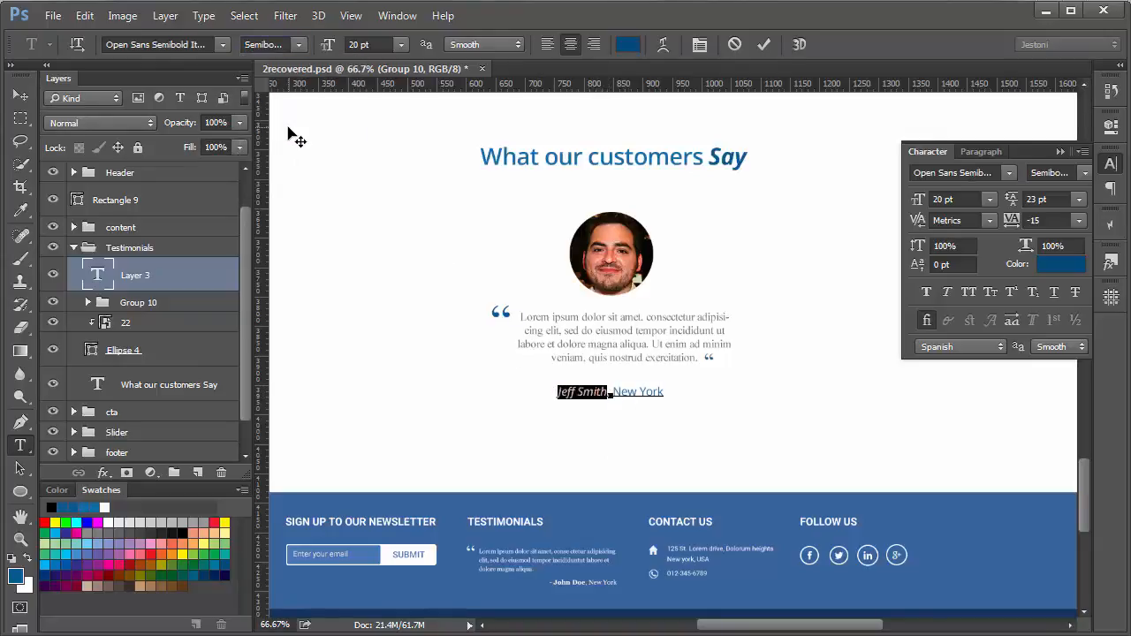
left_click(628, 44)
left_click(228, 287)
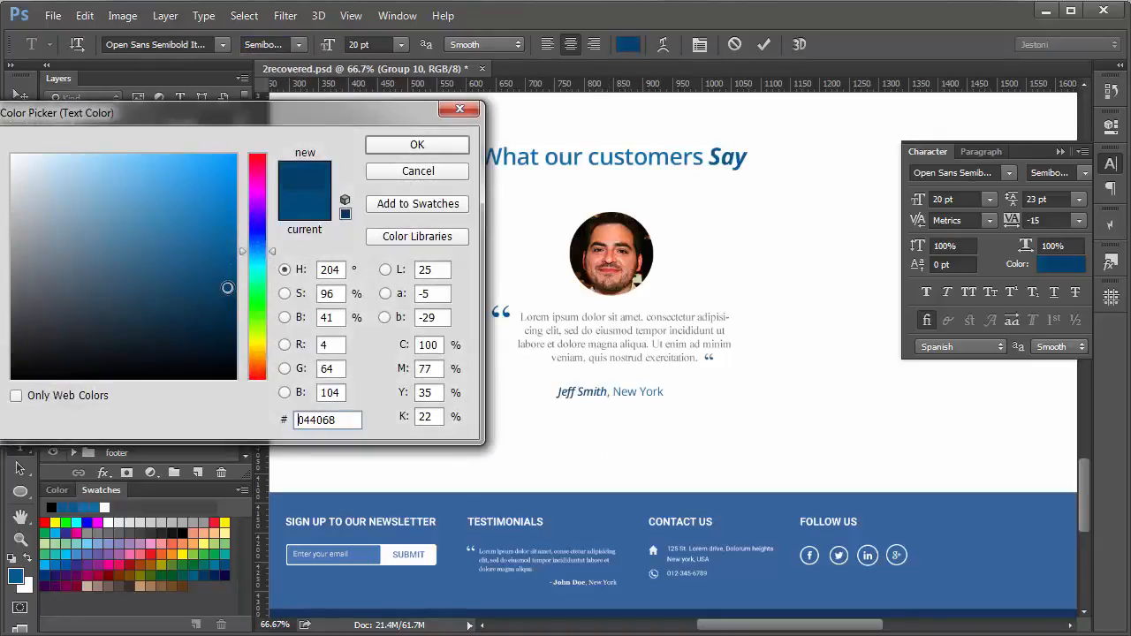
left_click_drag(227, 287, 227, 301)
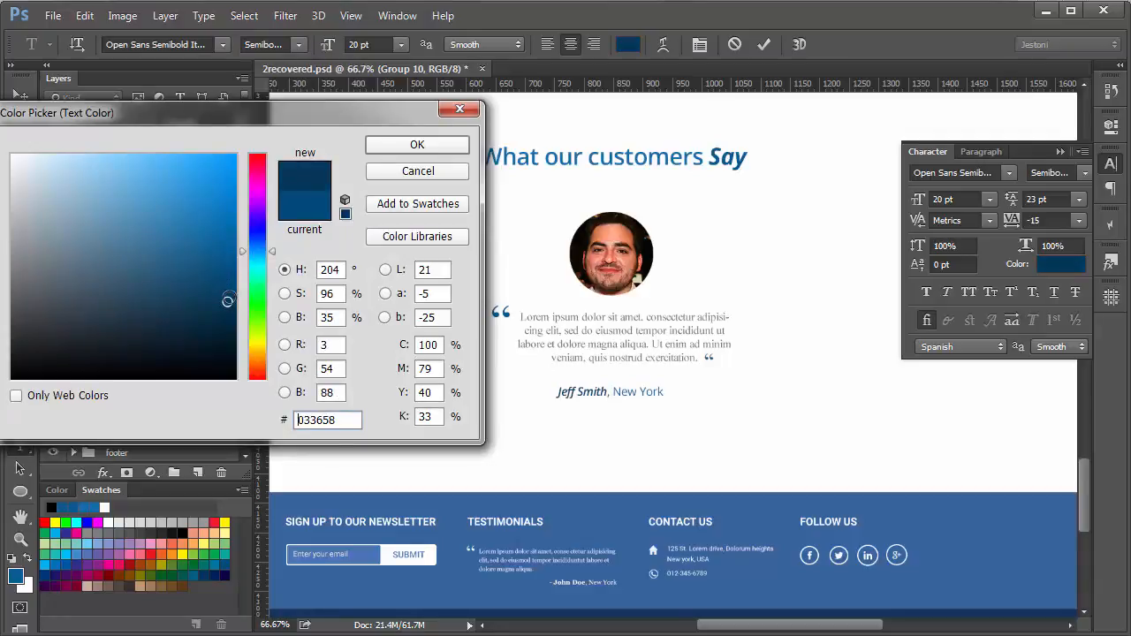
left_click(417, 144)
left_click(764, 45)
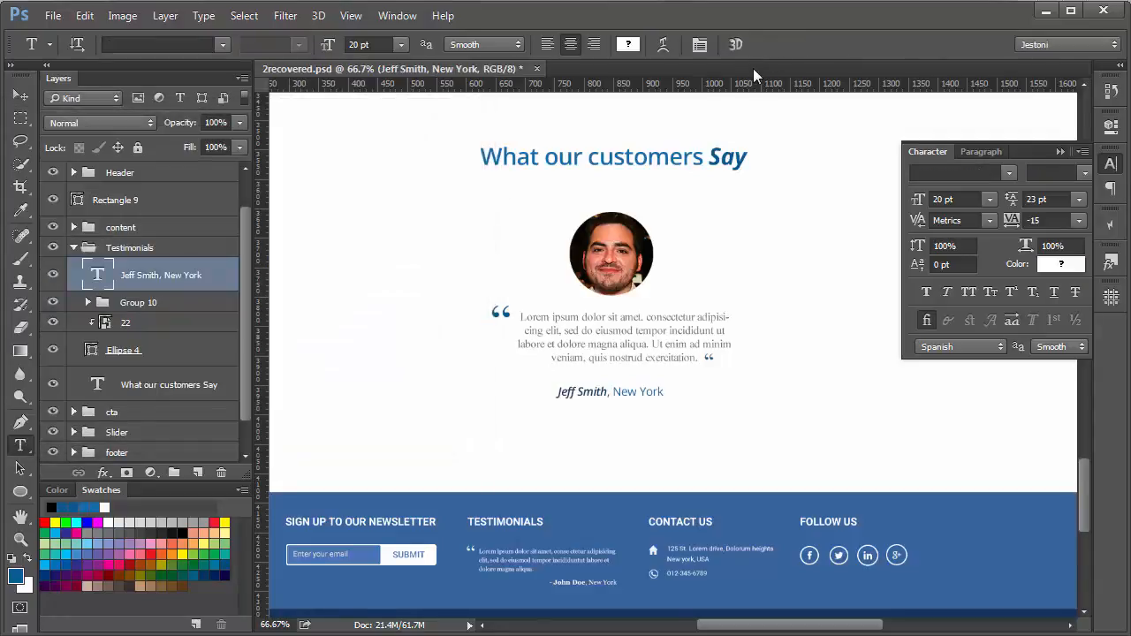
Nudge the customer attribution line up slightly, closer to the testimonial paragraph.
key("v")
key("Up")
key("Up")
key("Up")
key("Up")
key("Up")
key("Up")
key("Up")
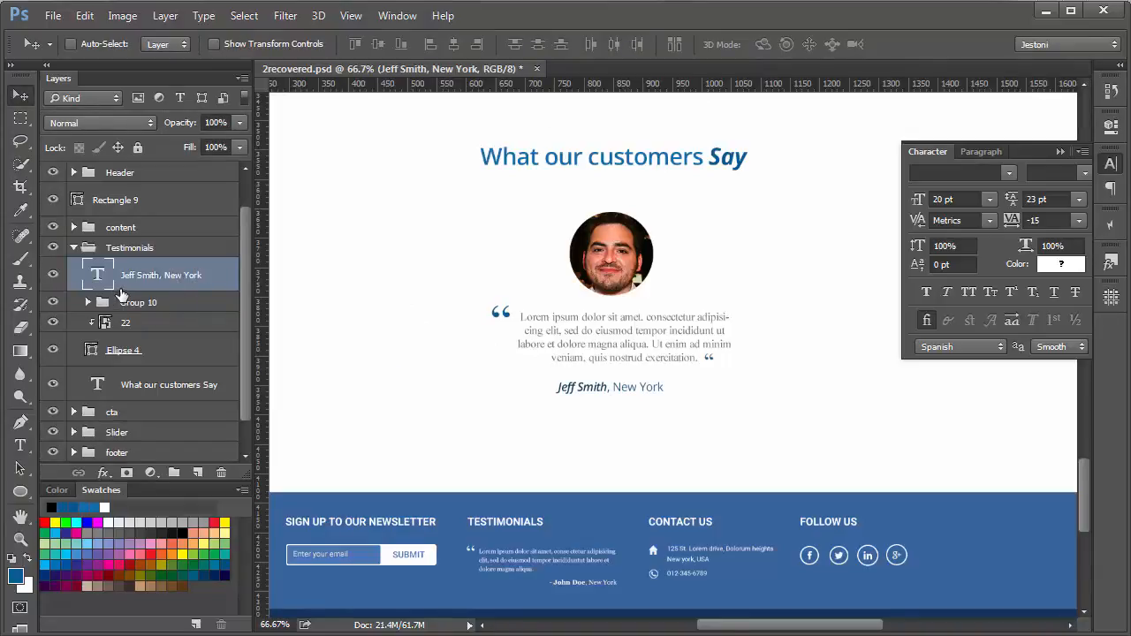
Centre the customer attribution line and the "What our customers Say" heading horizontally on the canvas.
key("ctrl+a")
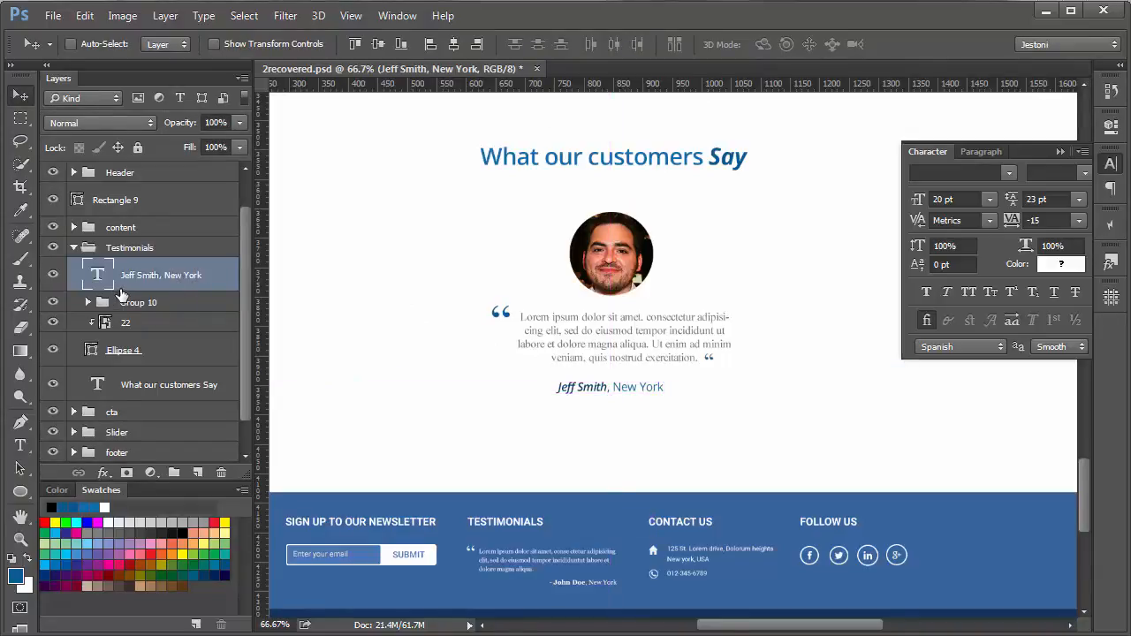
left_click(454, 44)
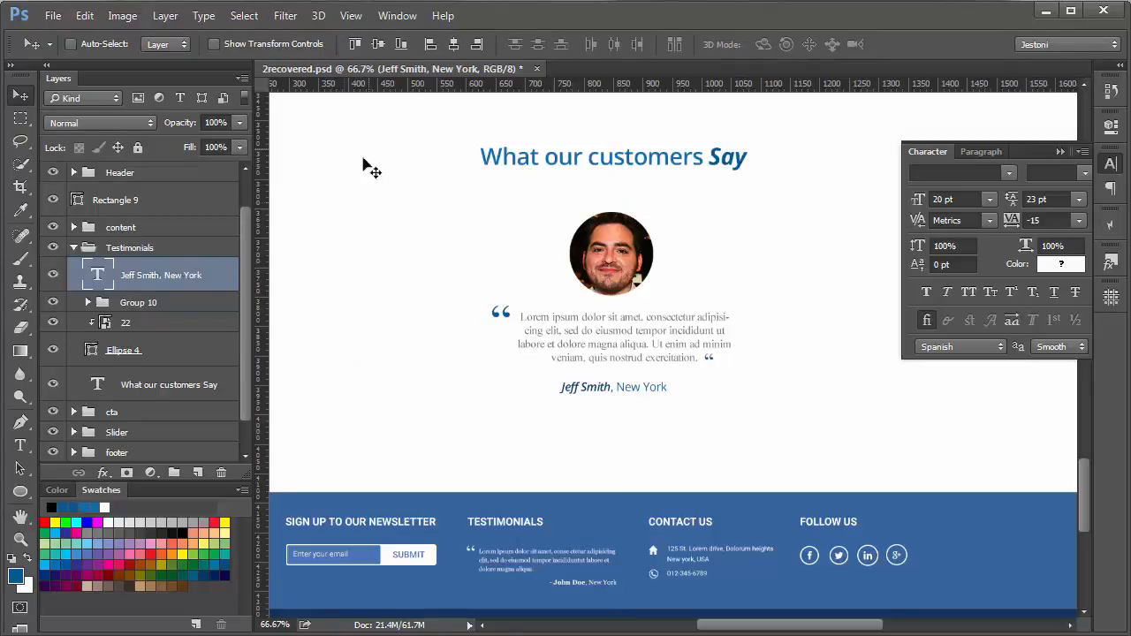
left_click(186, 305)
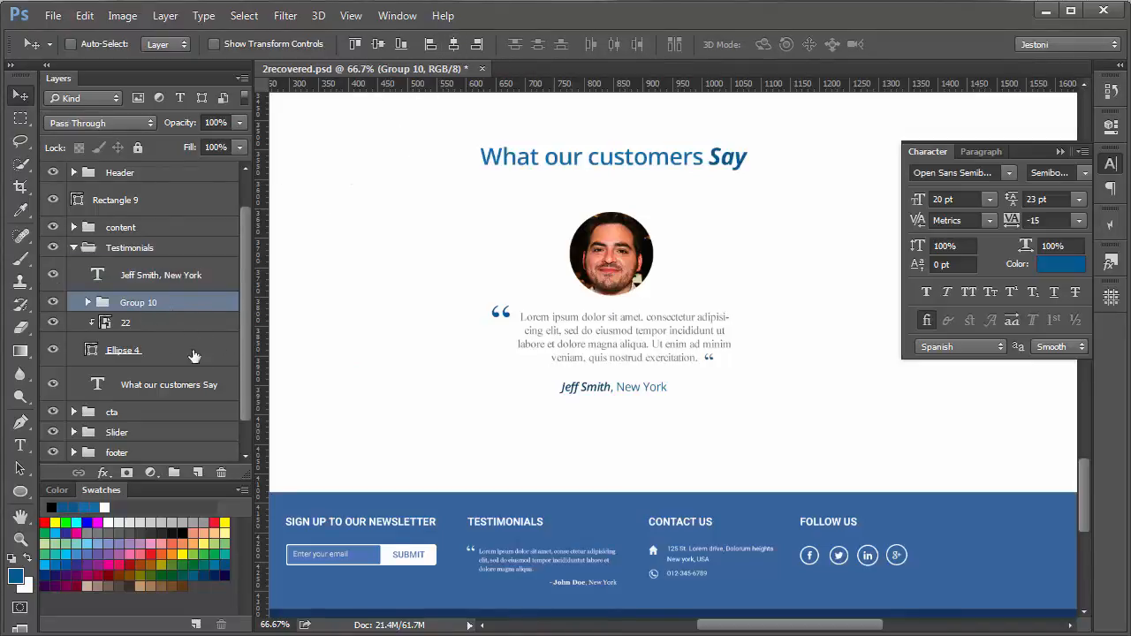
left_click(200, 383)
left_click(454, 44)
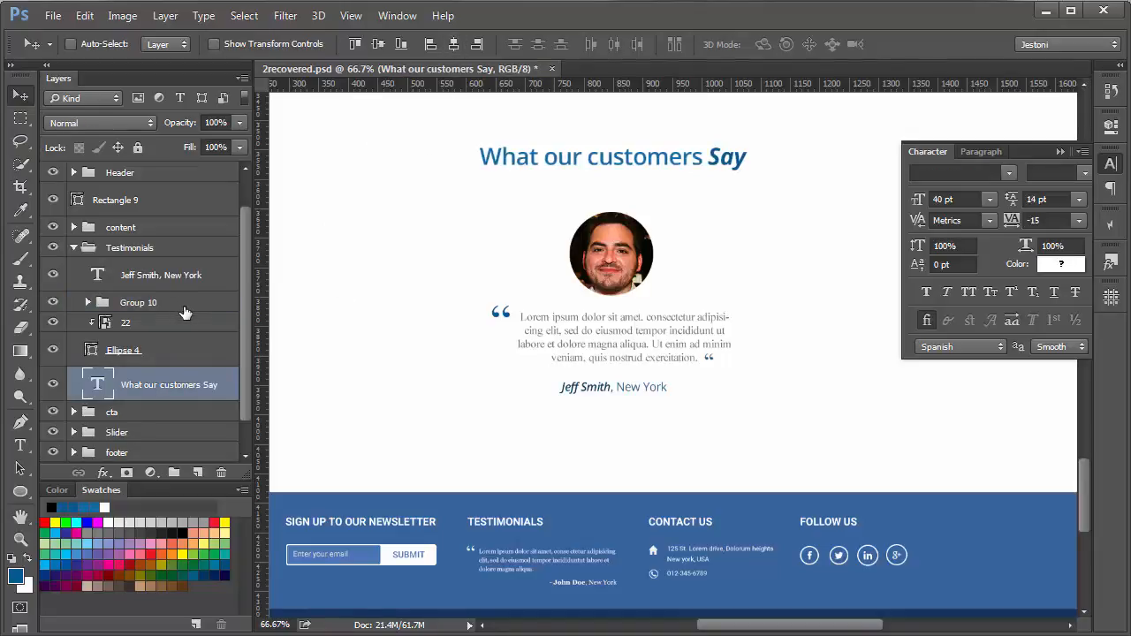
key("ctrl+d")
Group the customer photo with its circle shape and nudge the group slightly right to line up with the centred text.
left_click(205, 324)
left_click(222, 350, "shift")
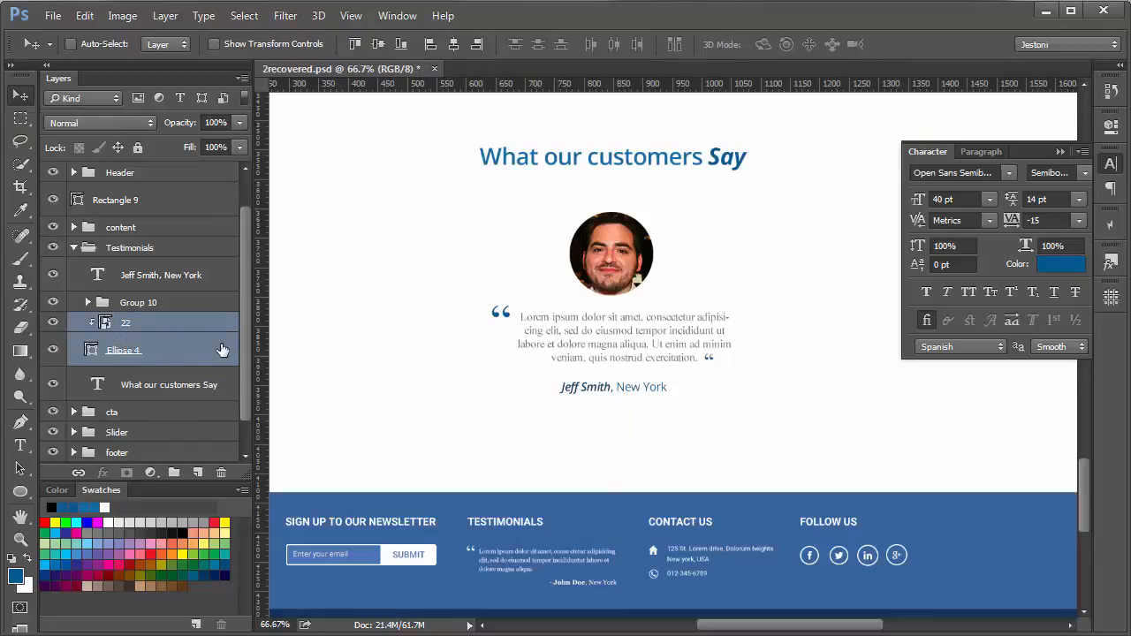
key("ctrl+g")
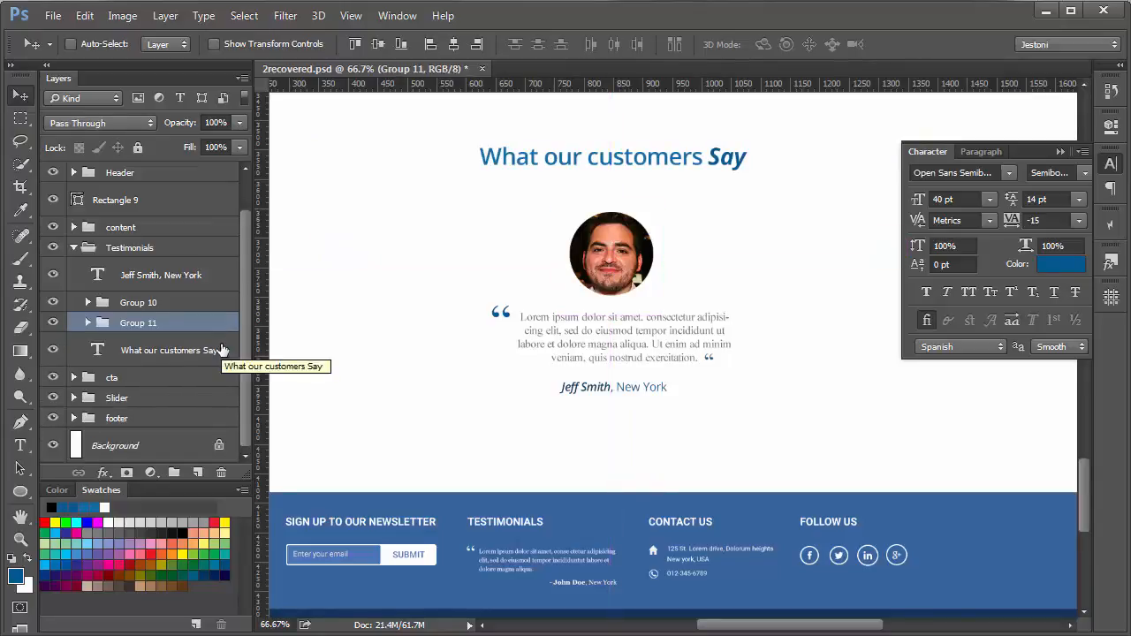
key("Right")
key("Right")
key("Right")
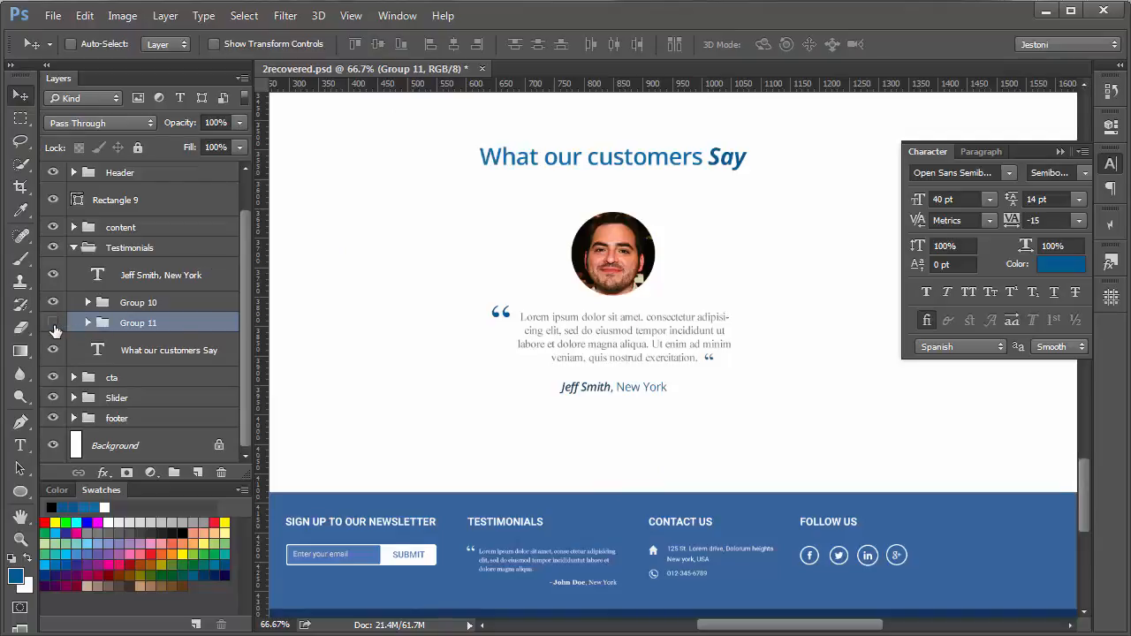
Scale down the customer photo inside its circular mask and nudge it right so the face sits centred in the circle.
left_click(87, 323)
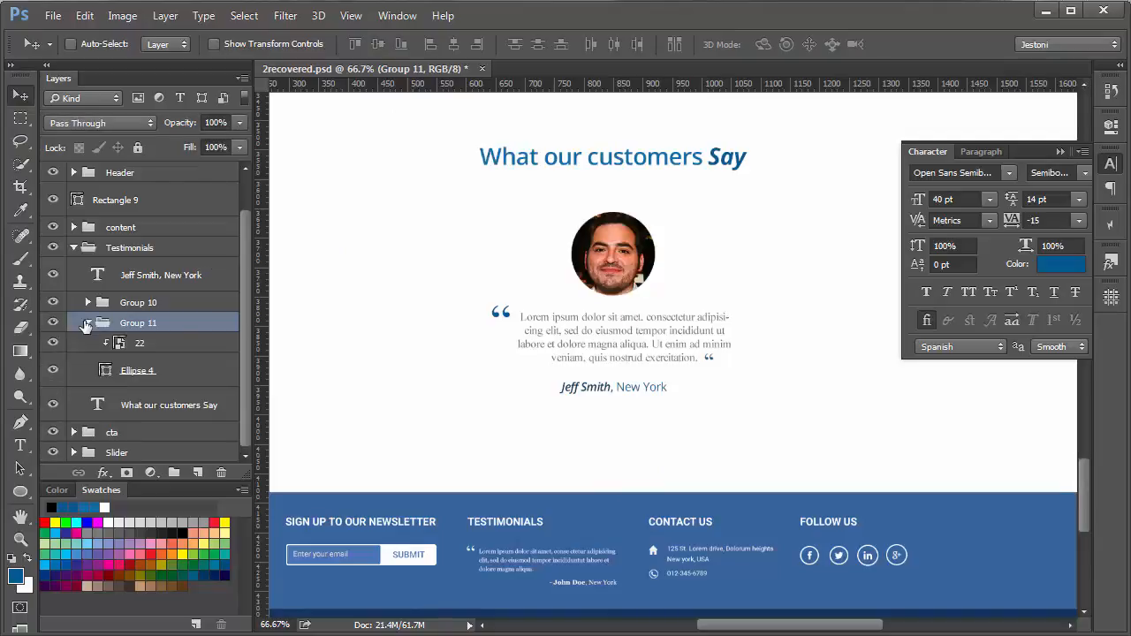
left_click(147, 350)
key("ctrl+t")
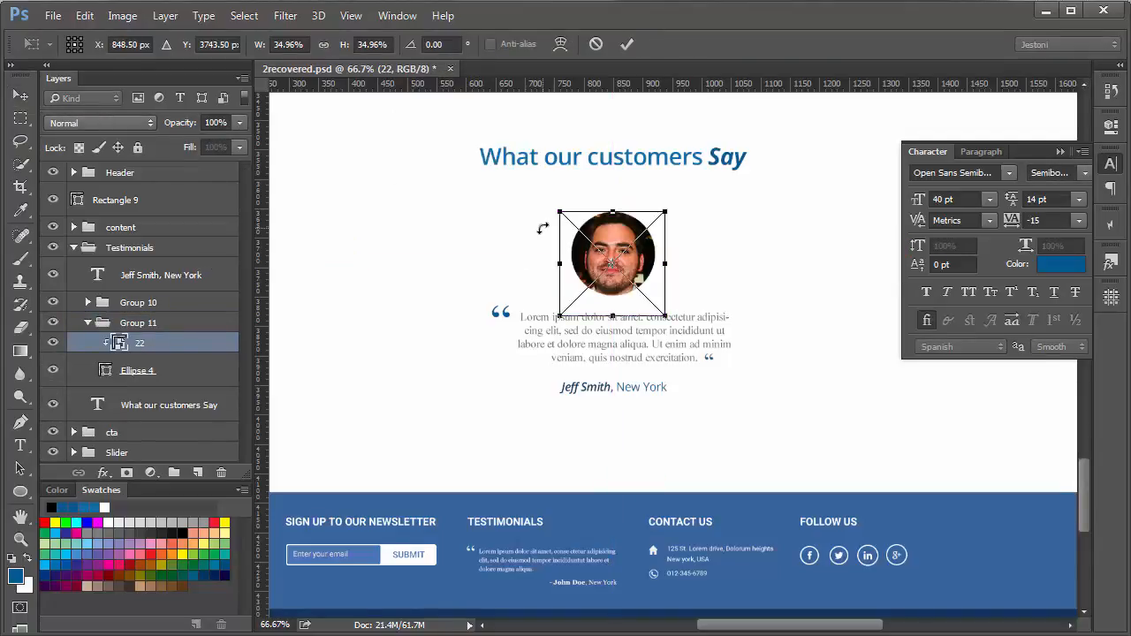
left_click_drag(561, 212, 600, 220)
key("Return")
key("Right")
key("Right")
key("Right")
key("Right")
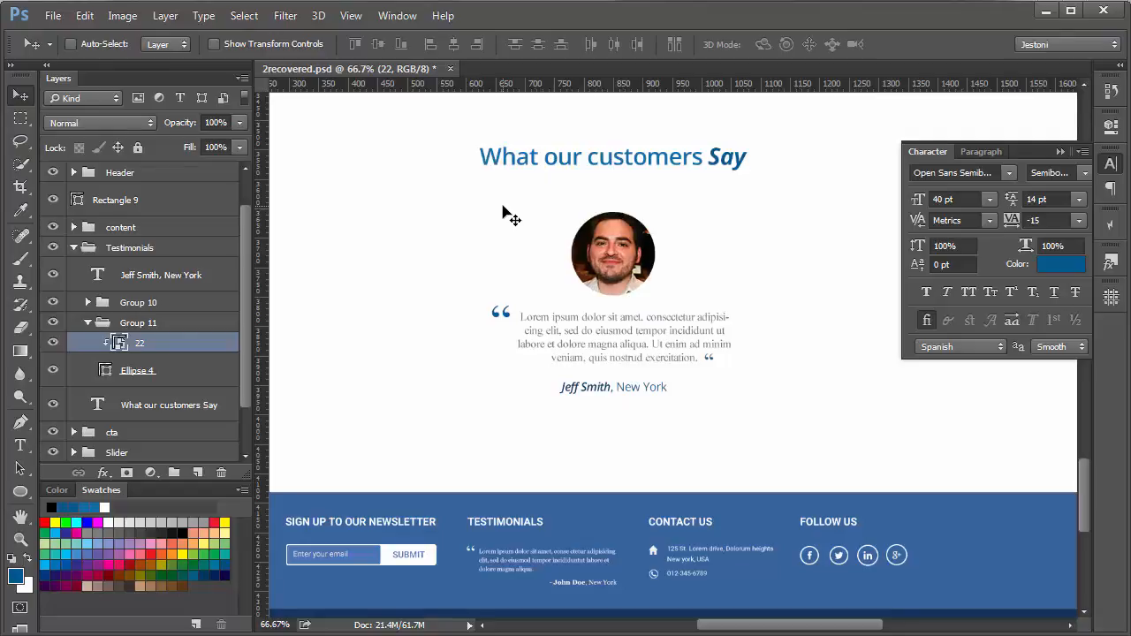
Rename the photo group as "image" and save the document.
double_click(142, 323)
type("ima")
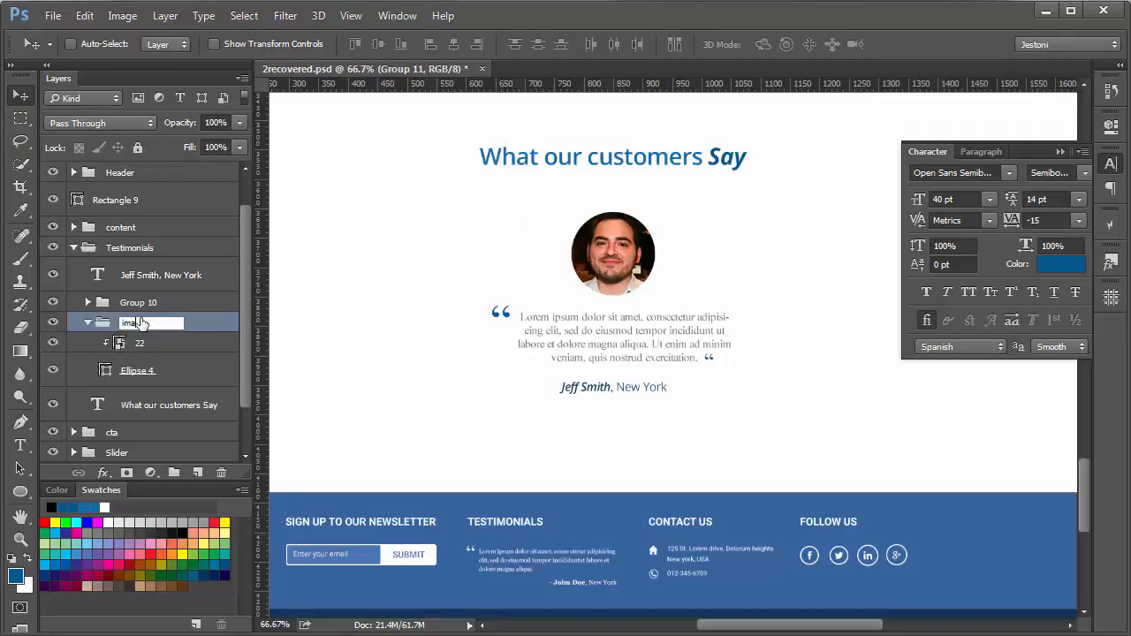
type("ge")
key("Return")
key("ctrl+s")
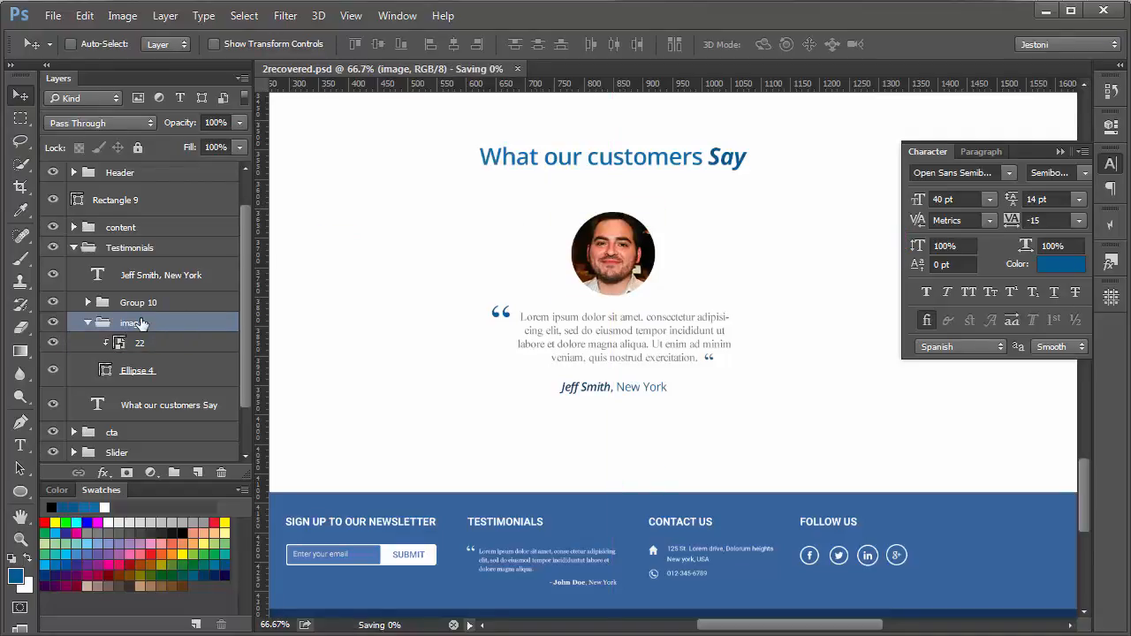
left_click(88, 323)
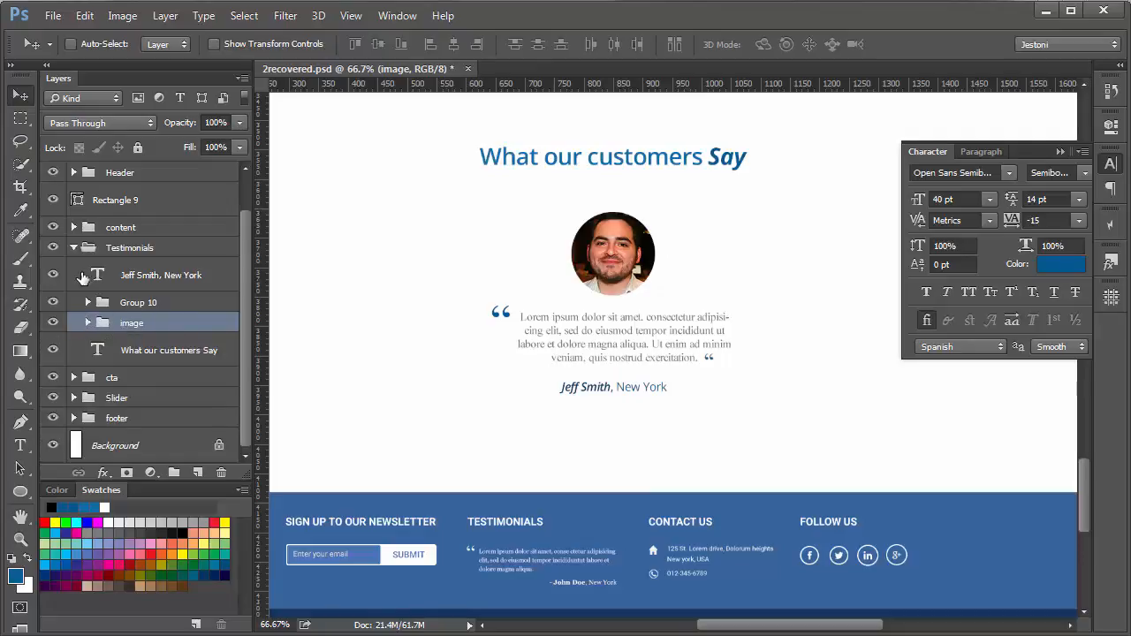
left_click(75, 249)
left_click(1073, 151)
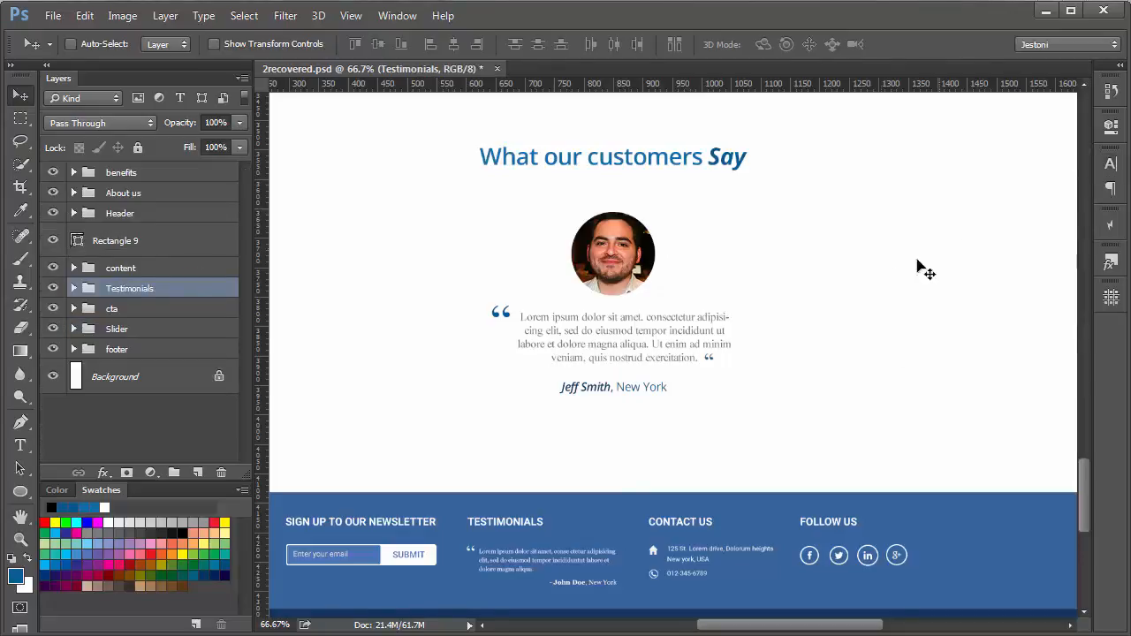
Nudge the photo, quote text and attribution line up together towards the heading, and group them.
key("ctrl+minus")
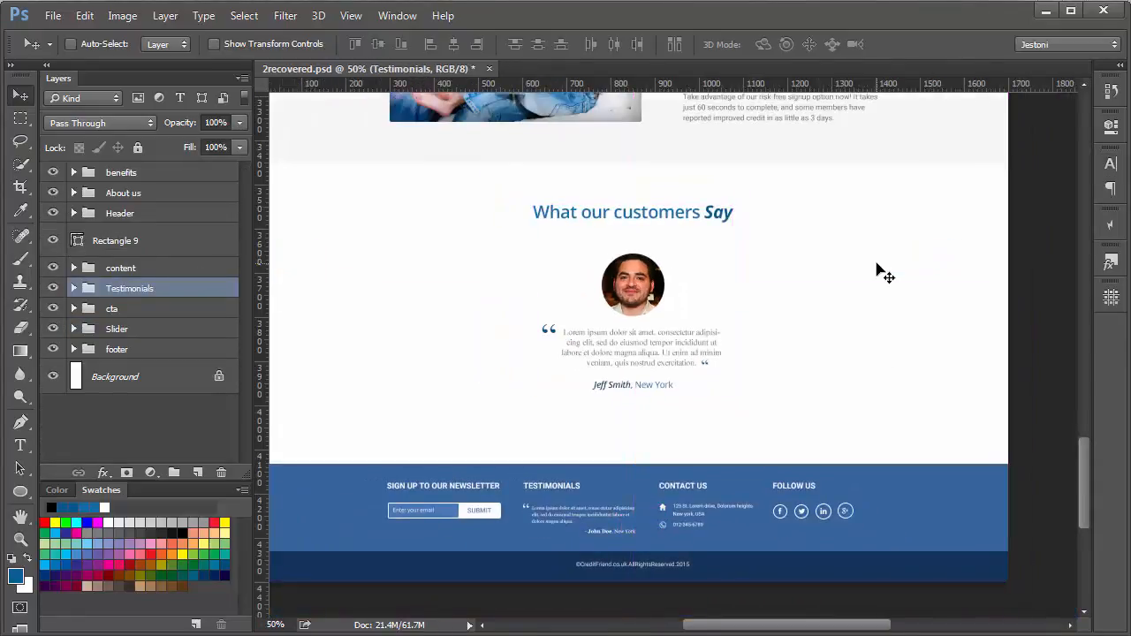
left_click(75, 289)
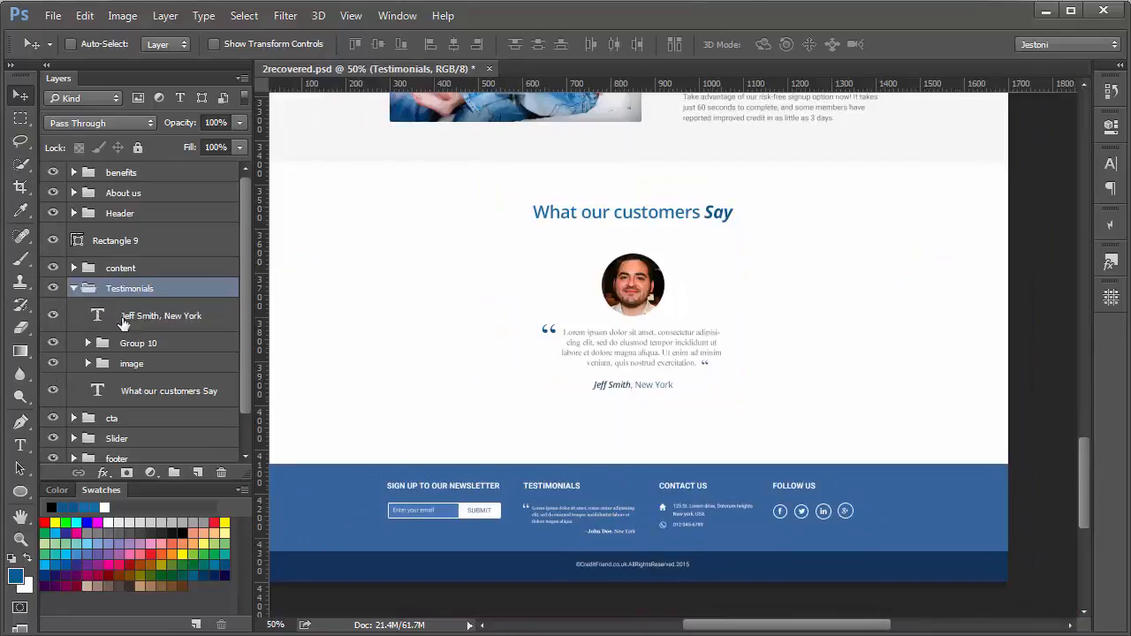
left_click(156, 363)
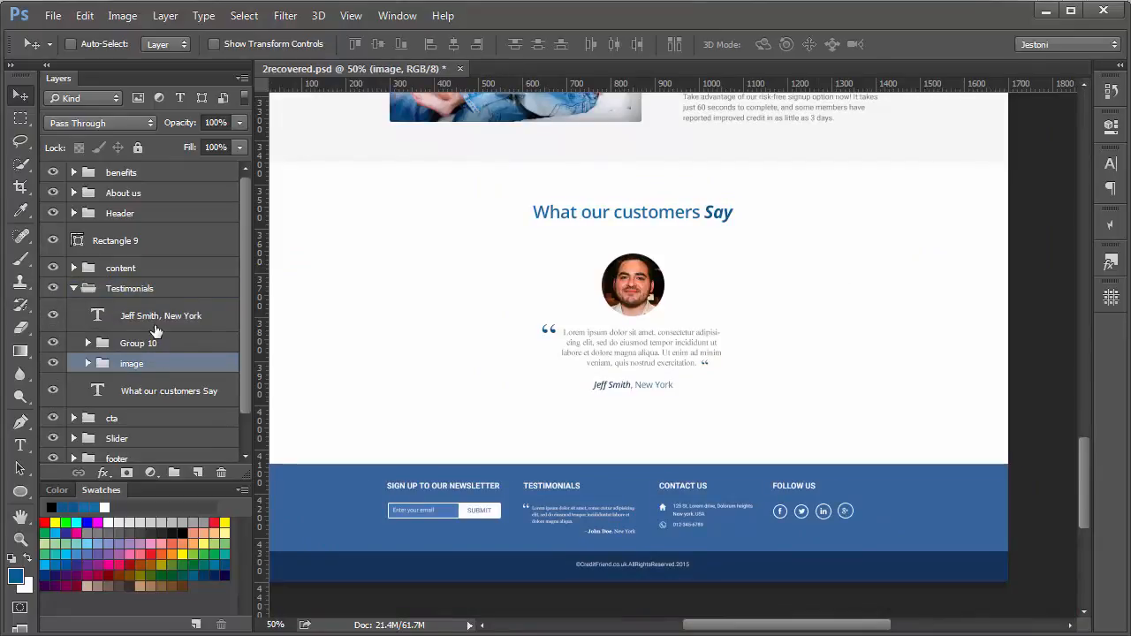
left_click(156, 324, "shift")
key("Up")
key("Up")
key("Up")
key("Up")
key("Up")
key("Up")
key("Up")
key("Up")
key("Up")
key("Up")
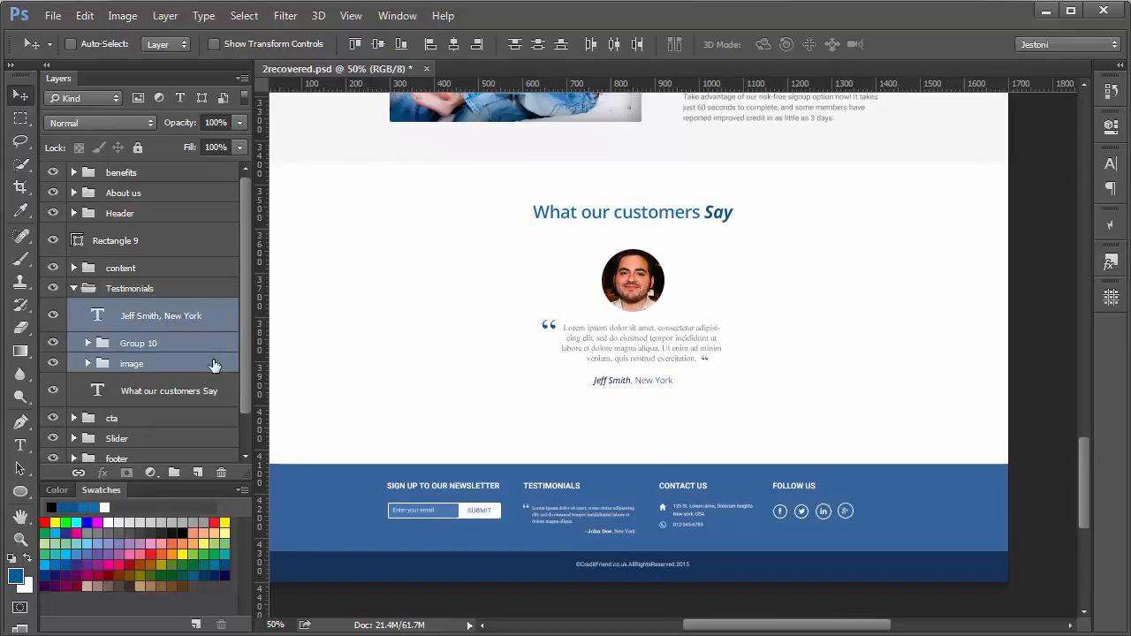
key("ctrl+g")
Draw a dot about 16 px in diameter below the attribution line and fill it with the light grey #c1c1c1.
key("ctrl+plus")
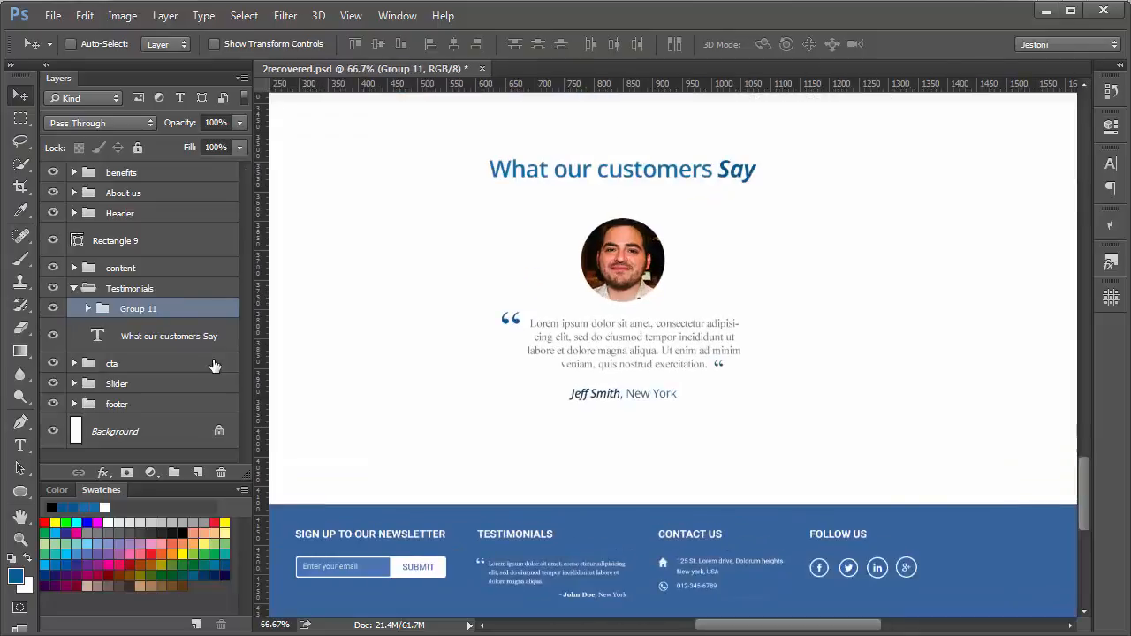
left_click_drag(20, 492, 61, 520)
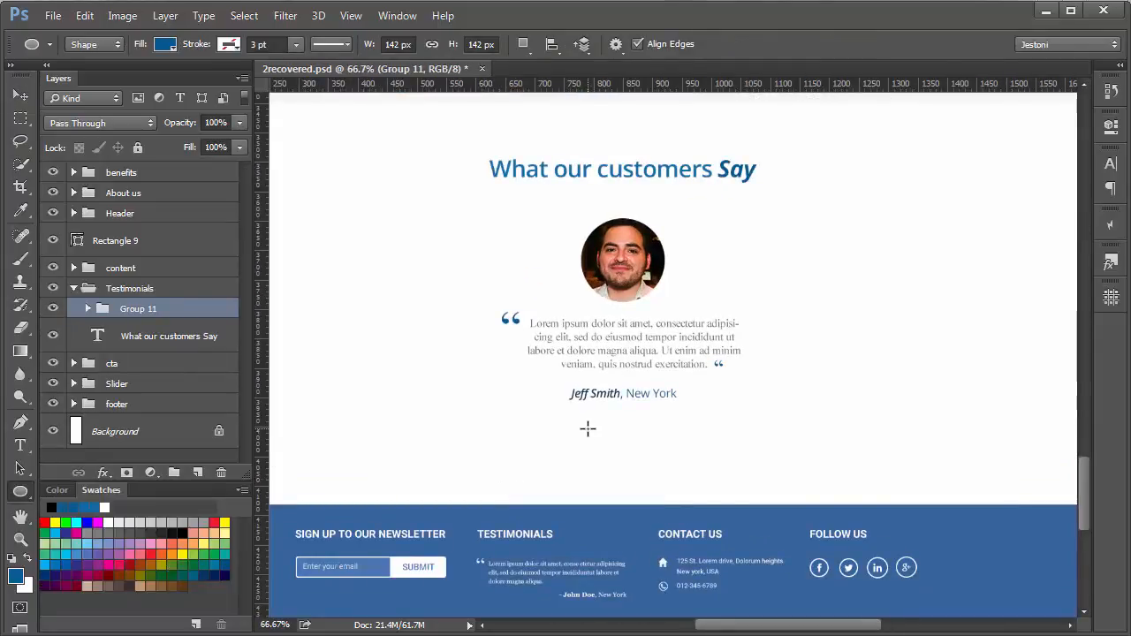
mouse_move(587, 429)
left_mouse_down()
mouse_move(611, 429)
mouse_move(604, 435)
left_mouse_up()
double_click(90, 318)
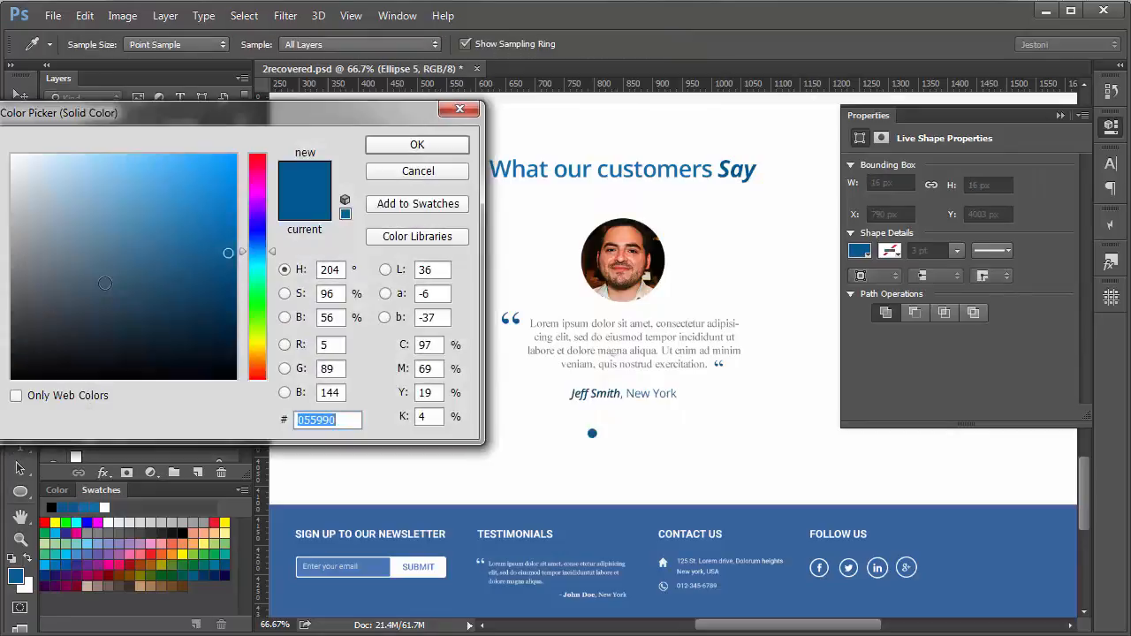
mouse_move(40, 240)
left_mouse_down()
mouse_move(13, 222)
mouse_move(10, 195)
left_mouse_up()
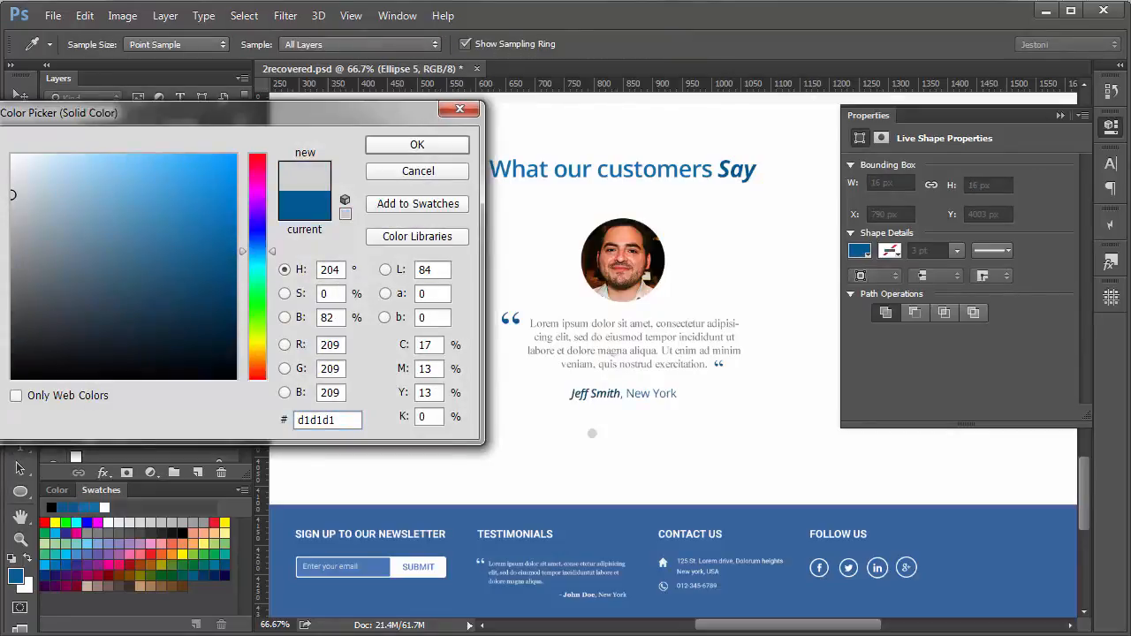
left_click(10, 209)
left_click_drag(101, 121, 123, 126)
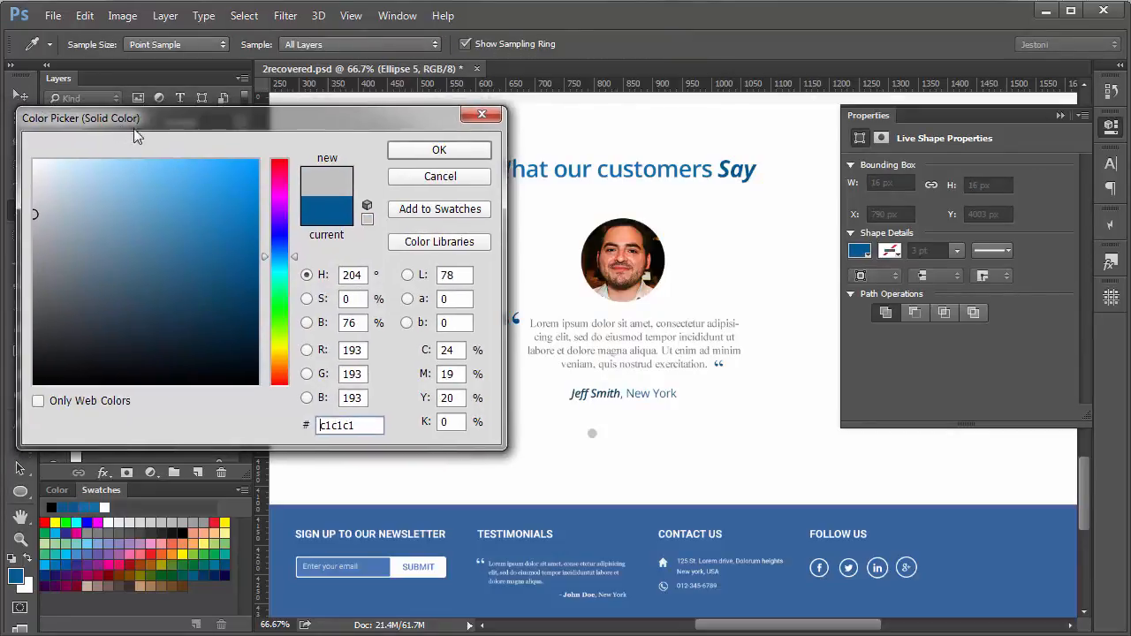
left_click(404, 152)
Duplicate the grey dot to the right, then duplicate the pair to make an evenly spaced row of four dots.
key("v")
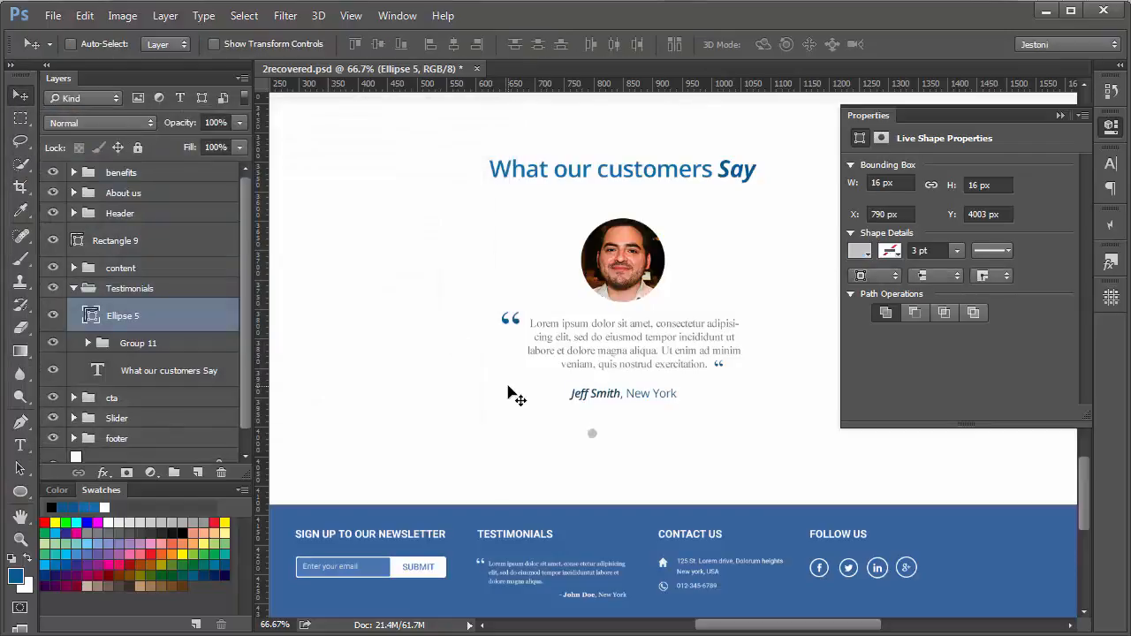
key("ctrl+j")
left_click_drag(510, 393, 533, 387)
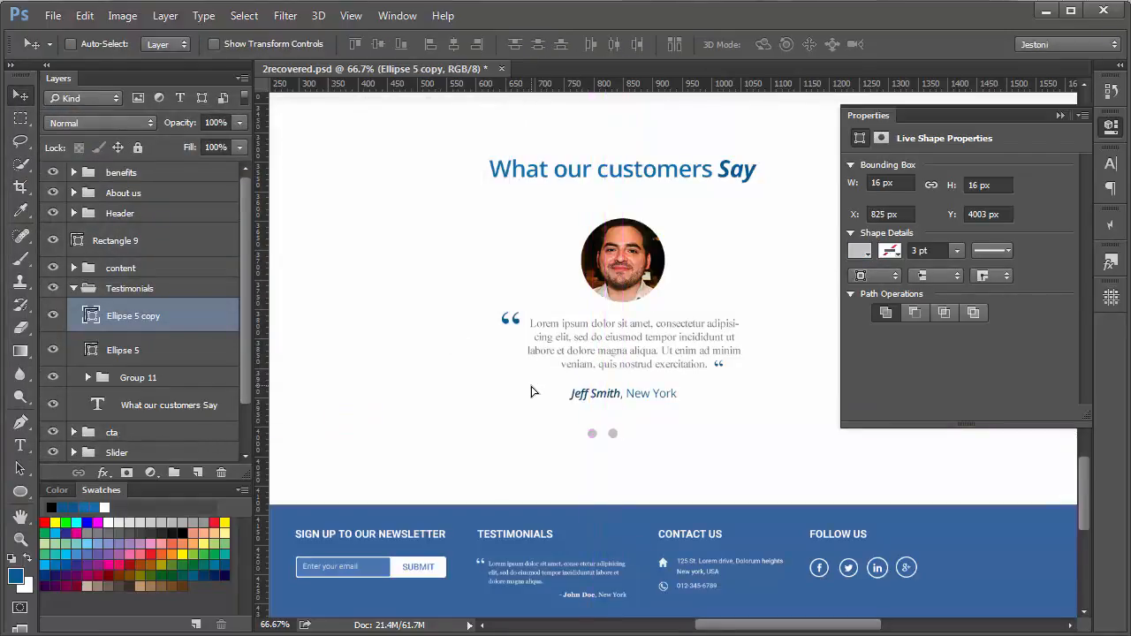
left_click(196, 343, "shift")
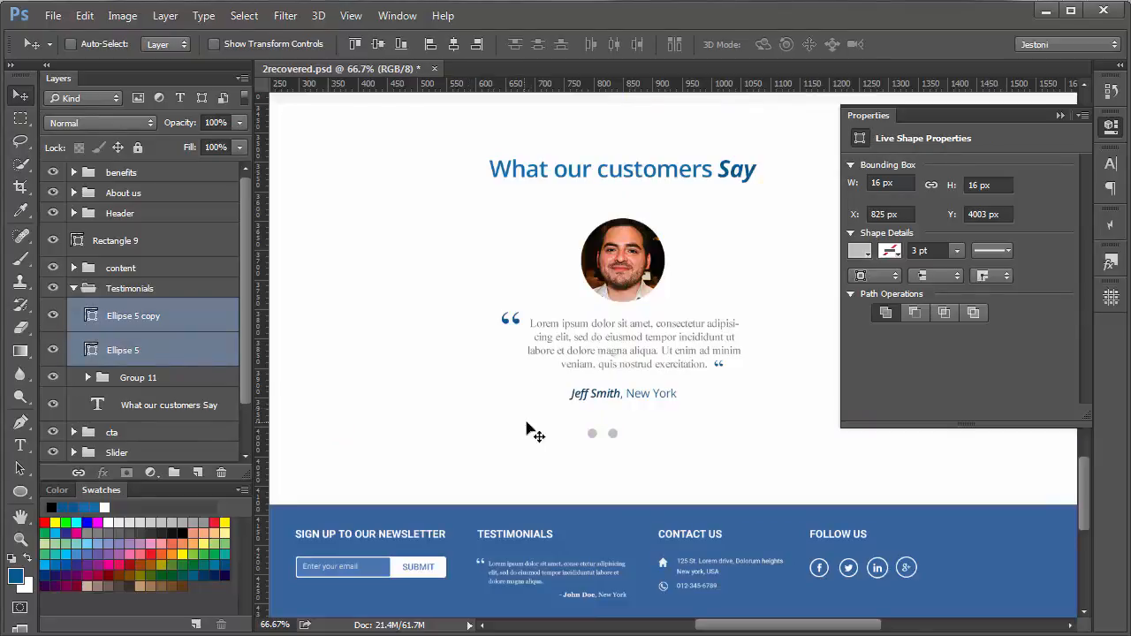
left_click_drag(534, 430, 584, 404)
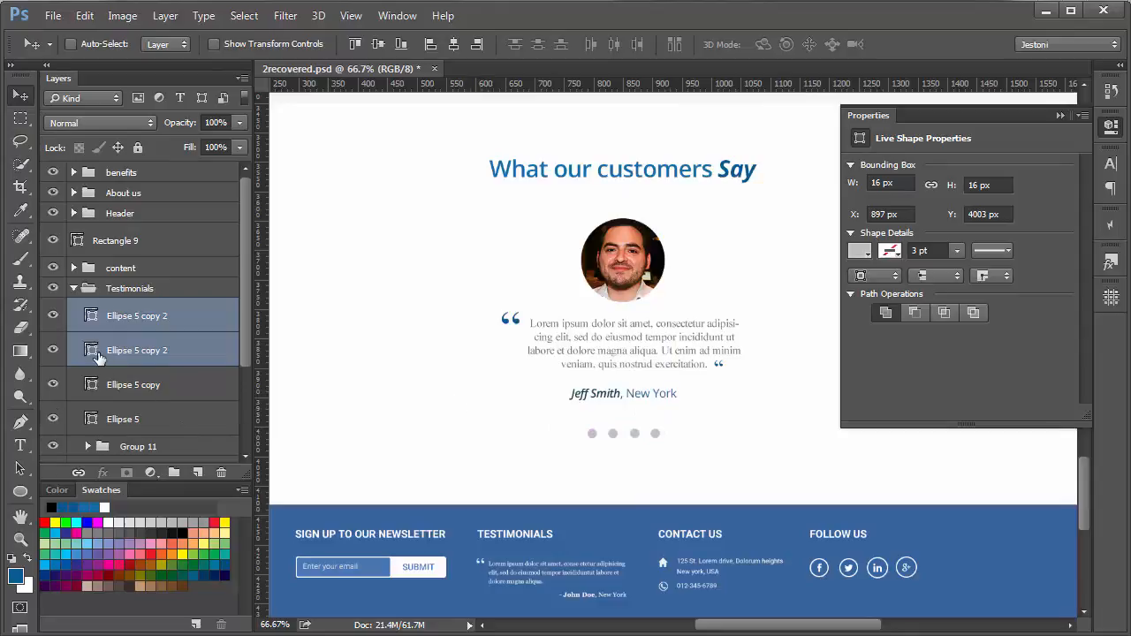
Recolour the second slider dot dark blue, and group all four dots.
left_click(99, 390)
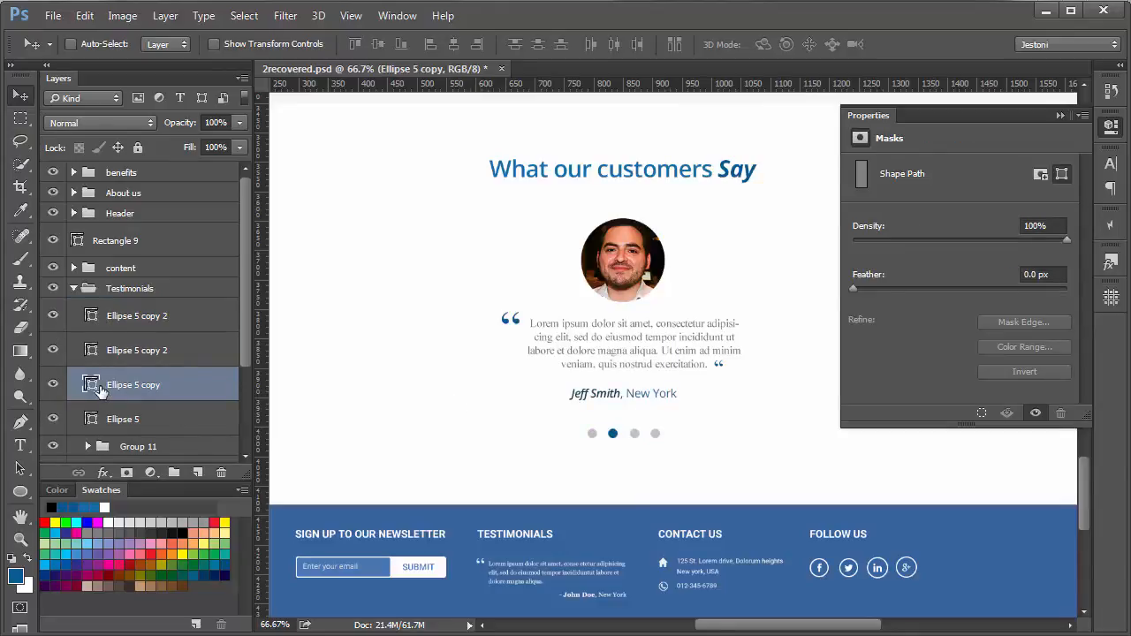
left_click(144, 311)
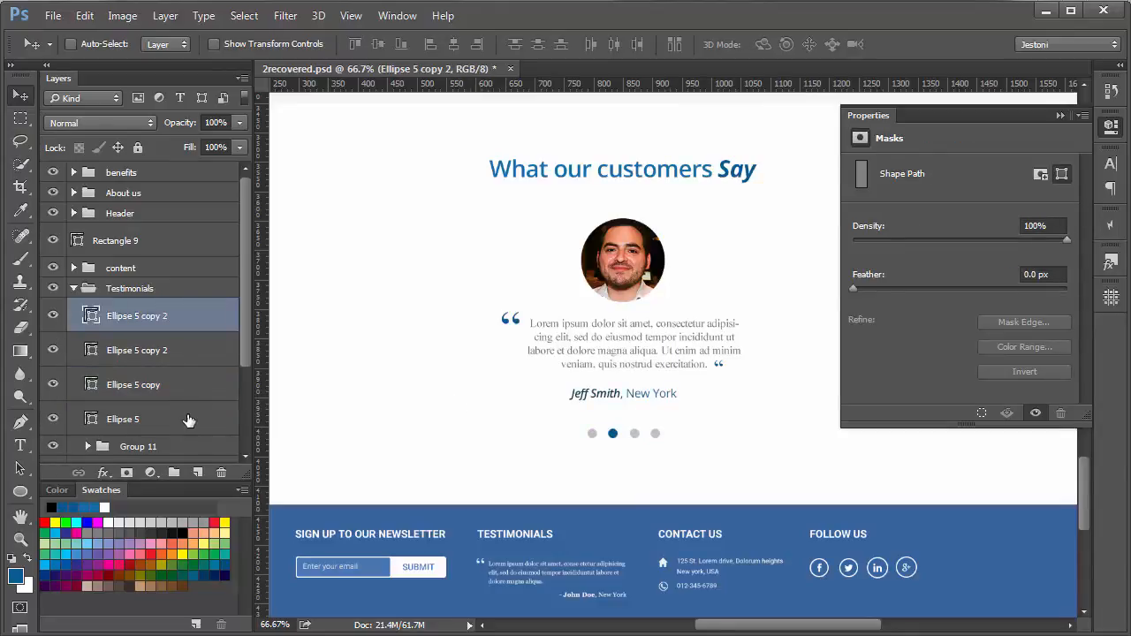
left_click(188, 419, "shift")
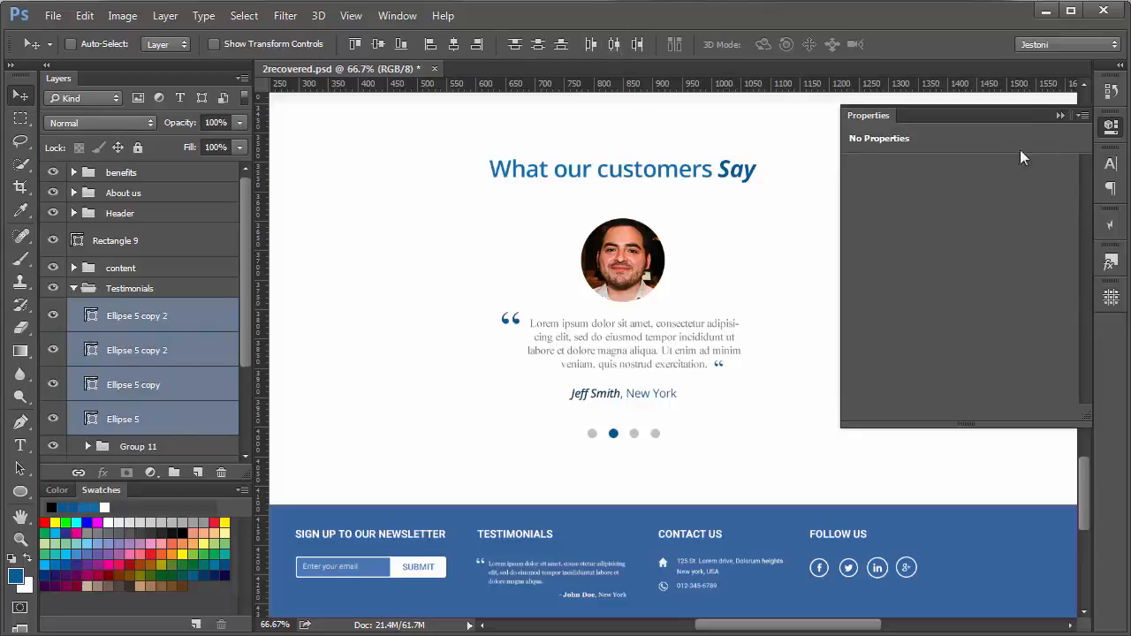
left_click(1059, 115)
key("ctrl+g")
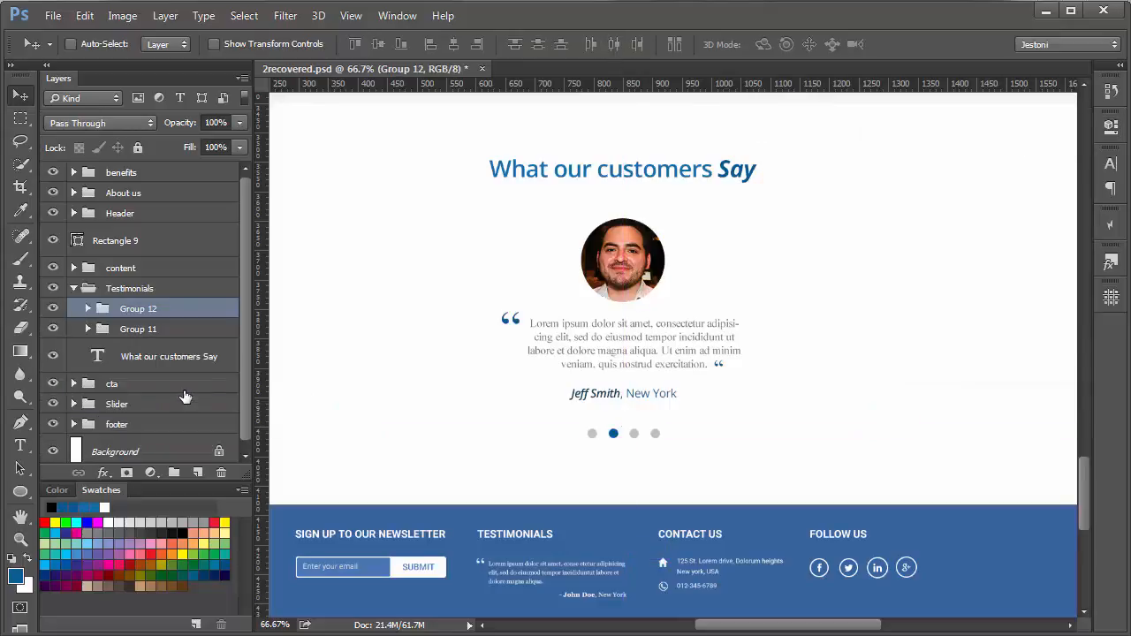
Rename the dots' group as "circles" and centre it horizontally on the canvas.
double_click(153, 309)
type("circles")
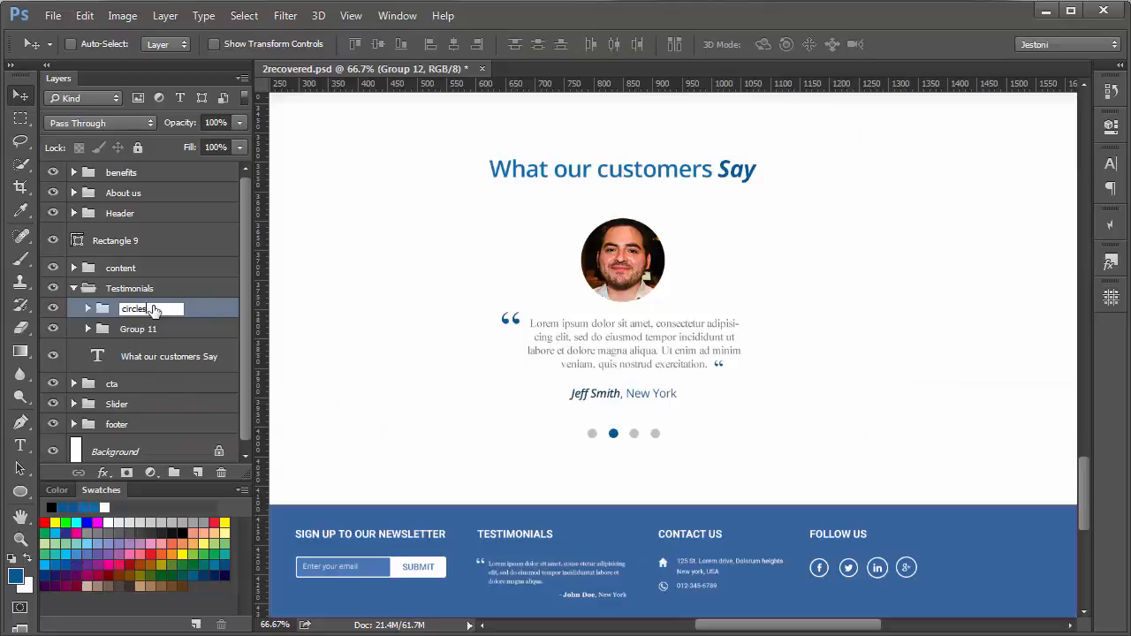
key("Return")
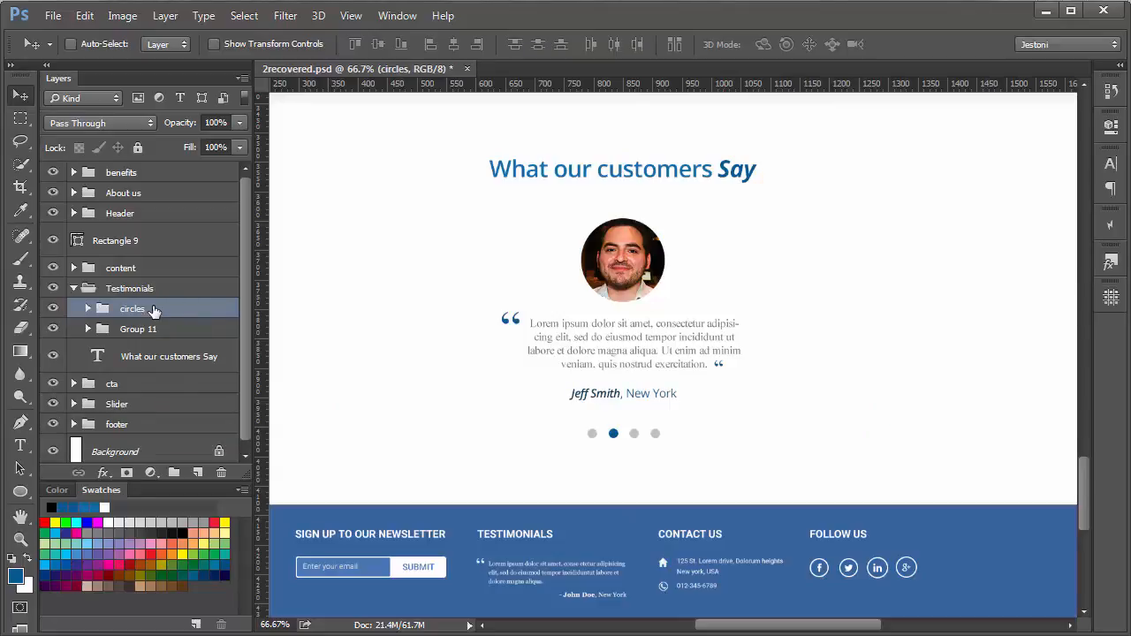
key("ctrl+a")
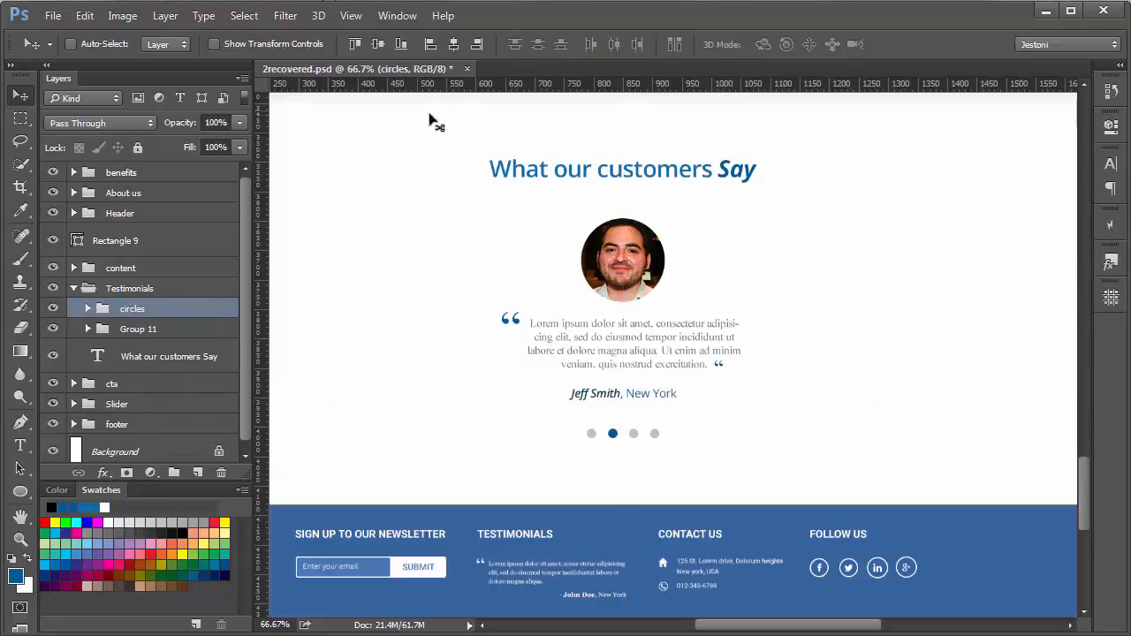
key("ctrl+minus")
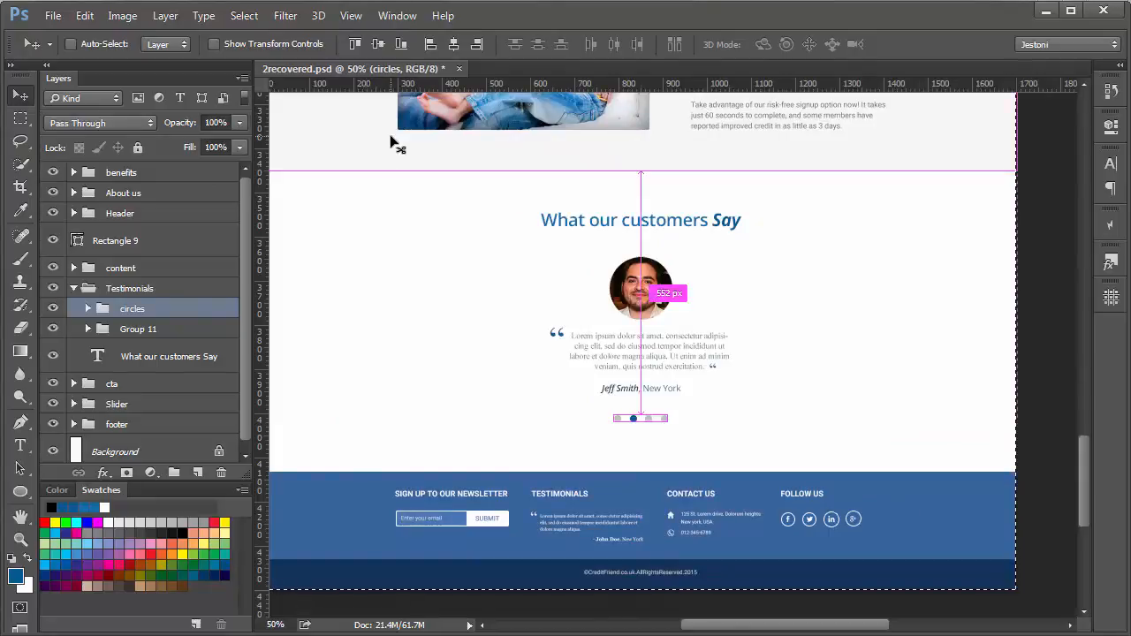
key("ctrl+d")
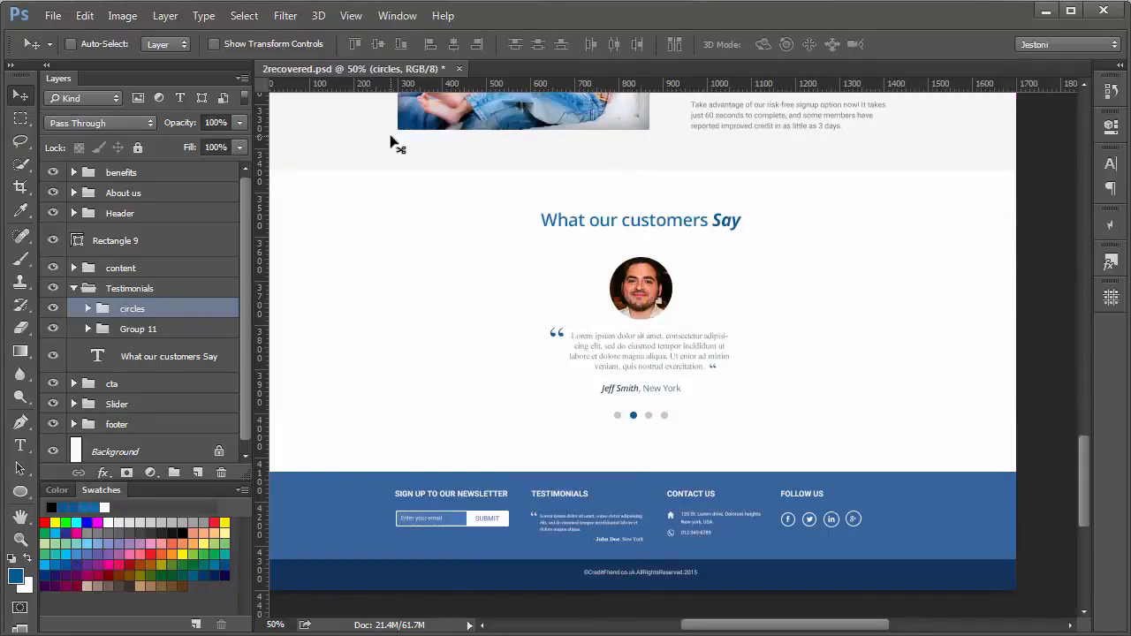
Draw a left-pointing chevron custom shape, about 63 × 94 px, left of the testimonial quote and show the guides.
left_click_drag(479, 159, 505, 255)
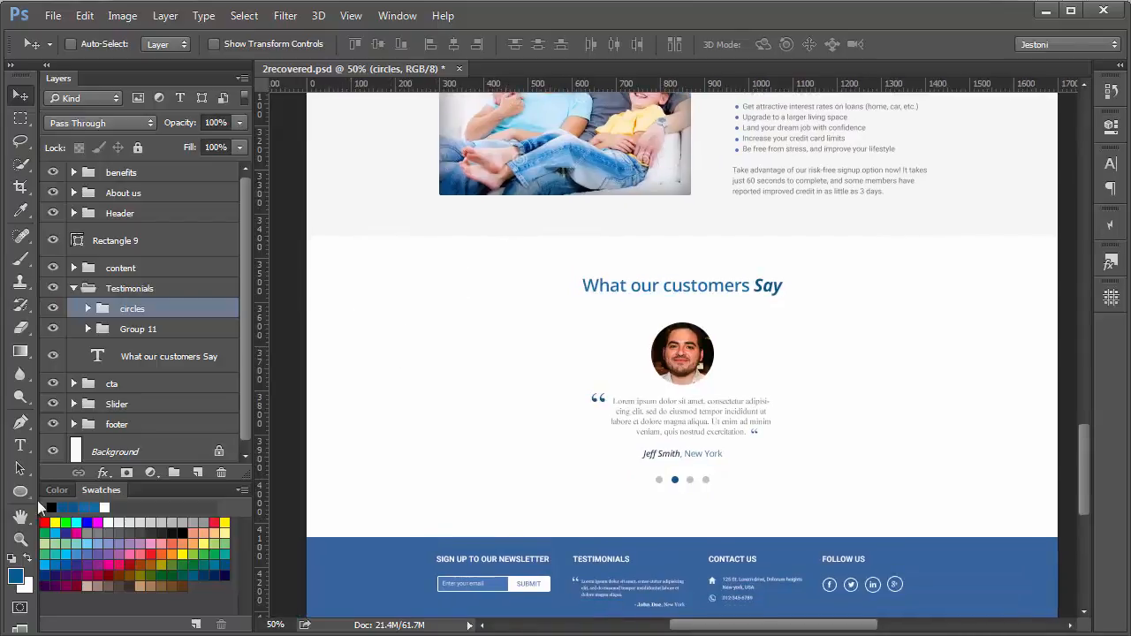
left_click_drag(21, 500, 104, 573)
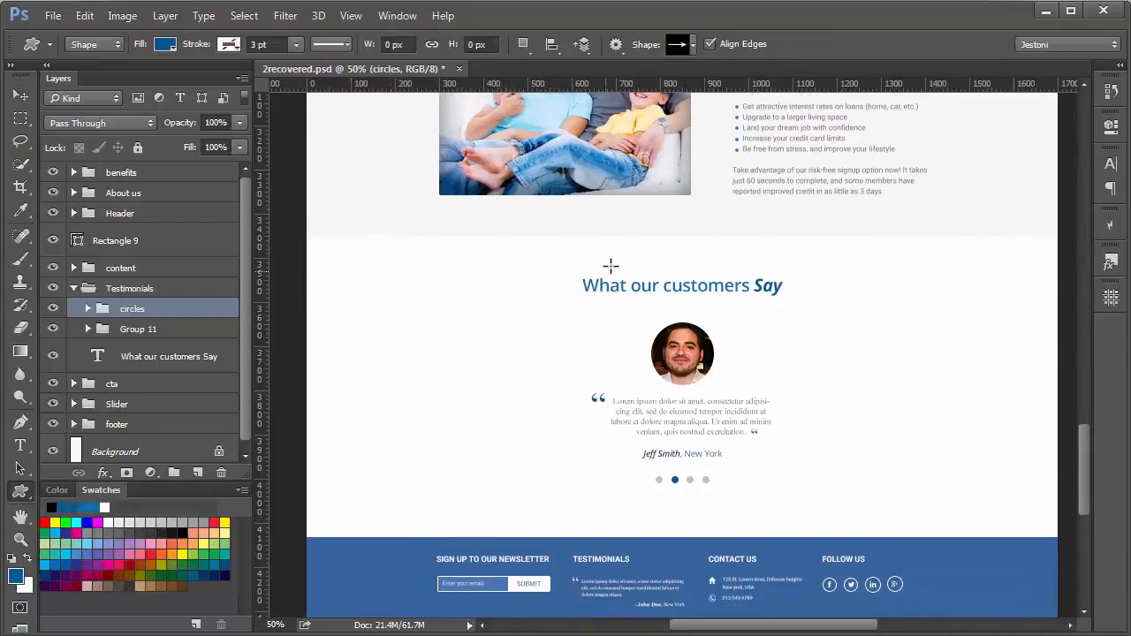
left_click(682, 47)
left_click_drag(787, 131, 788, 181)
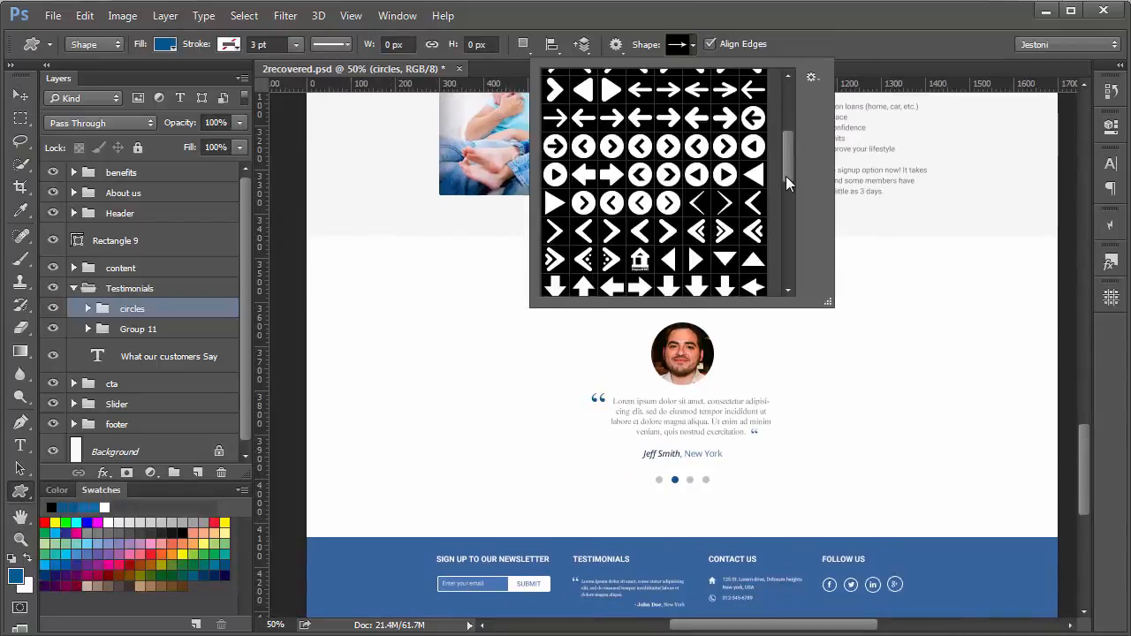
double_click(758, 202)
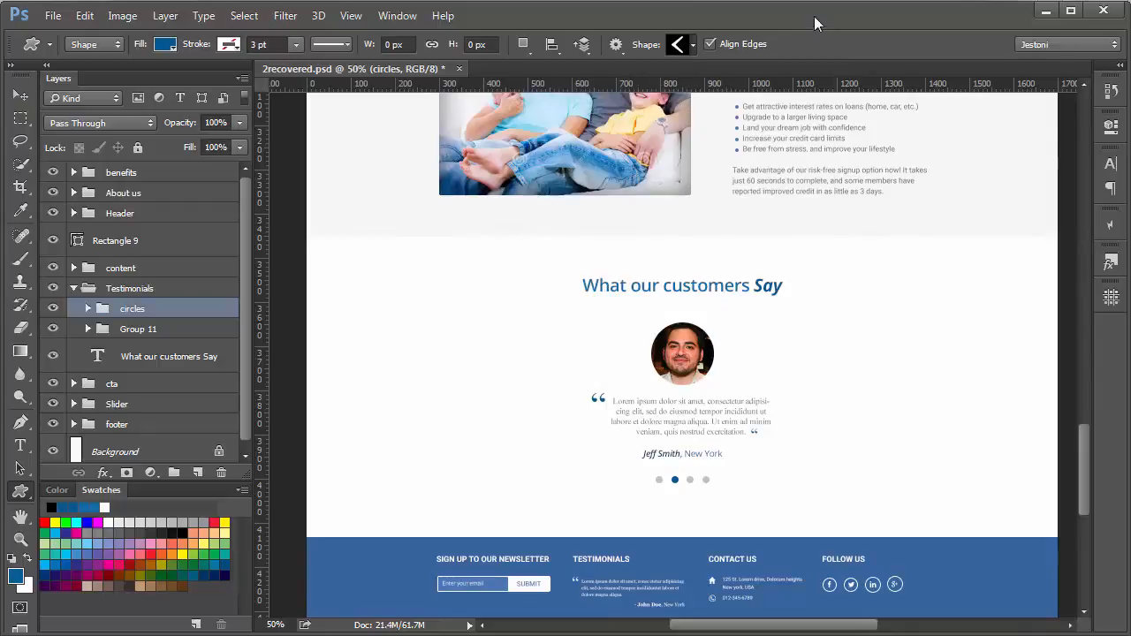
left_click_drag(420, 372, 466, 414)
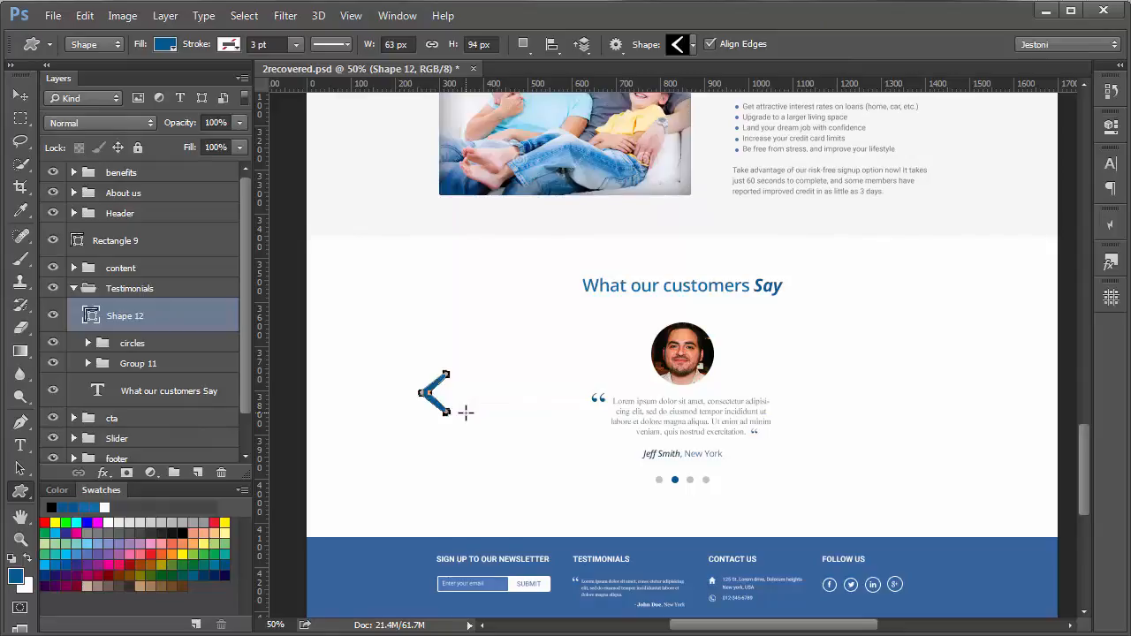
key("ctrl+semicolon")
Change the chevron's fill to the light grey #eaeaea.
double_click(89, 314)
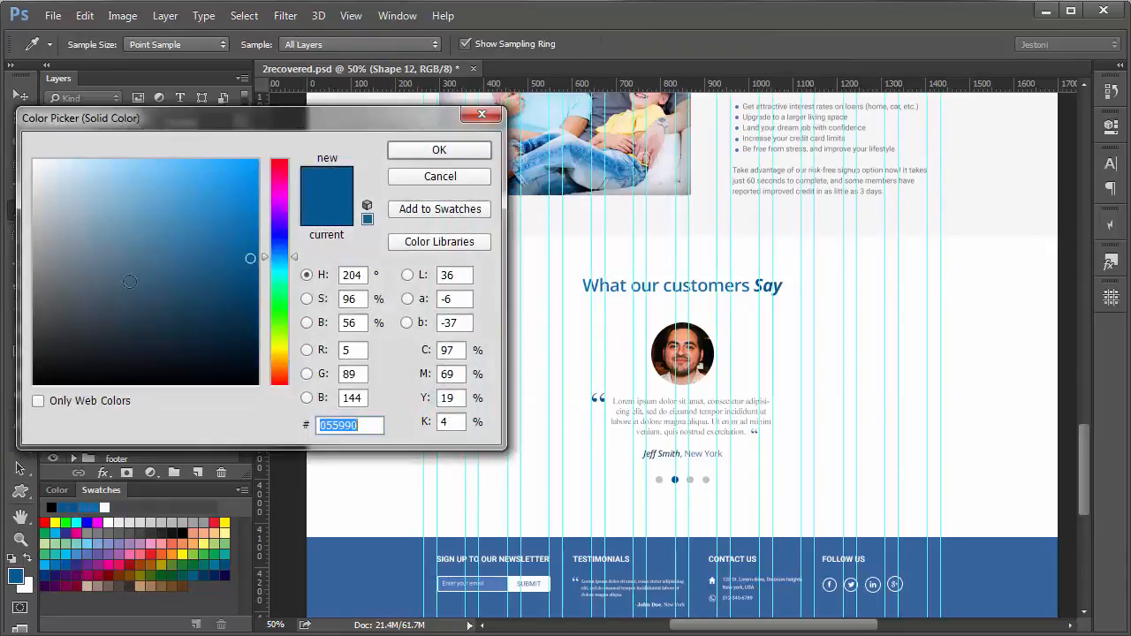
left_click_drag(53, 110, 31, 131)
left_click_drag(51, 51, 601, 227)
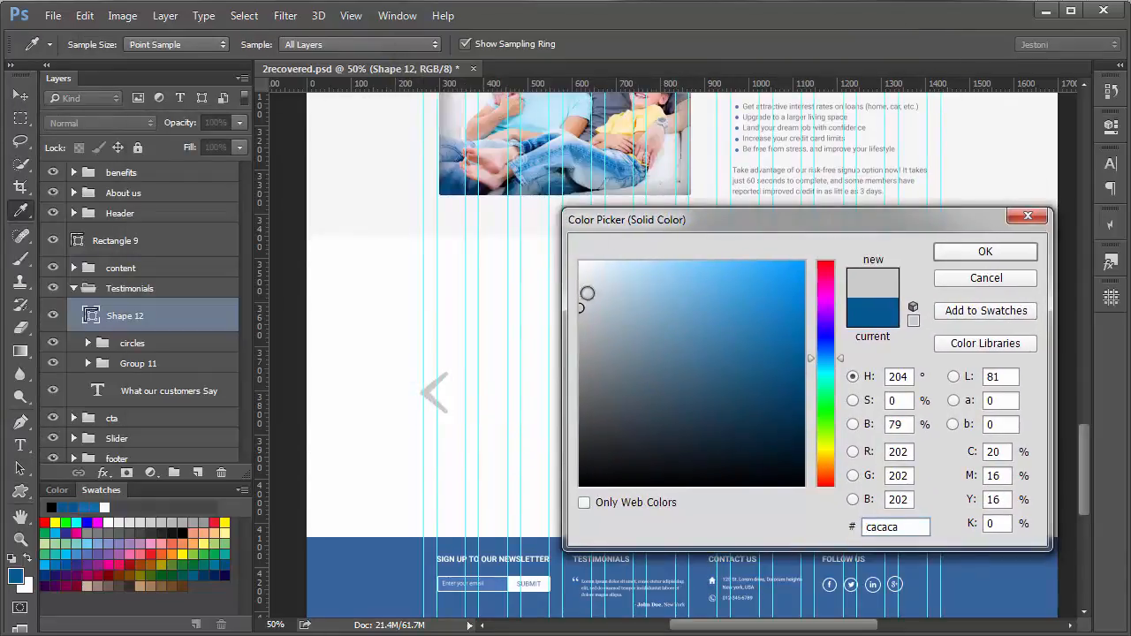
left_click(579, 283)
left_click(578, 279)
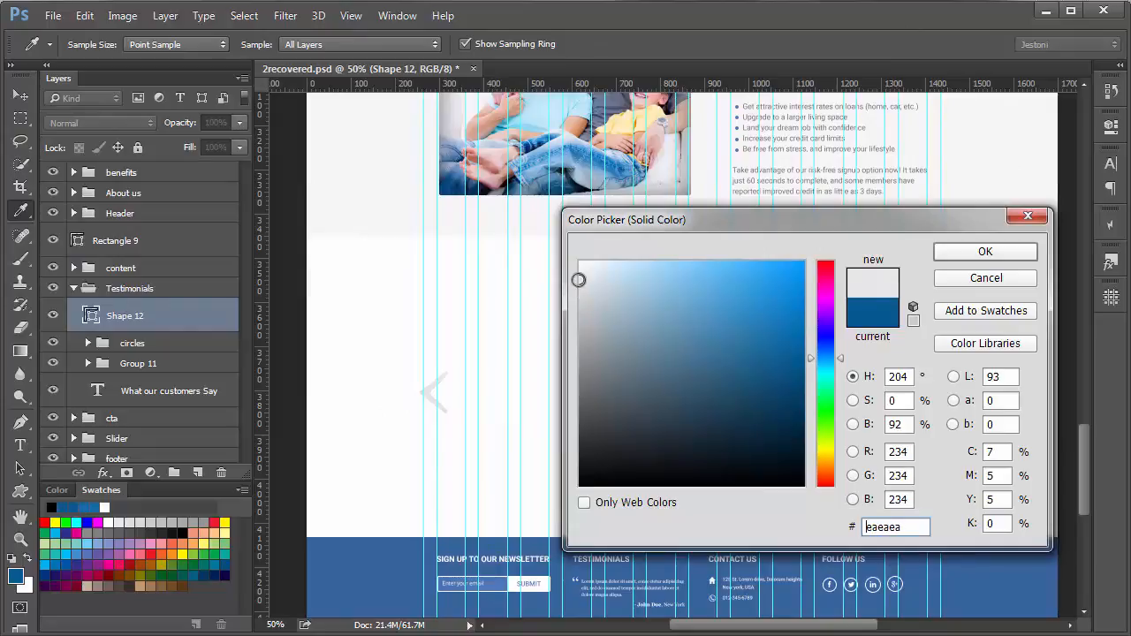
left_click_drag(593, 221, 474, 221)
left_click(867, 251)
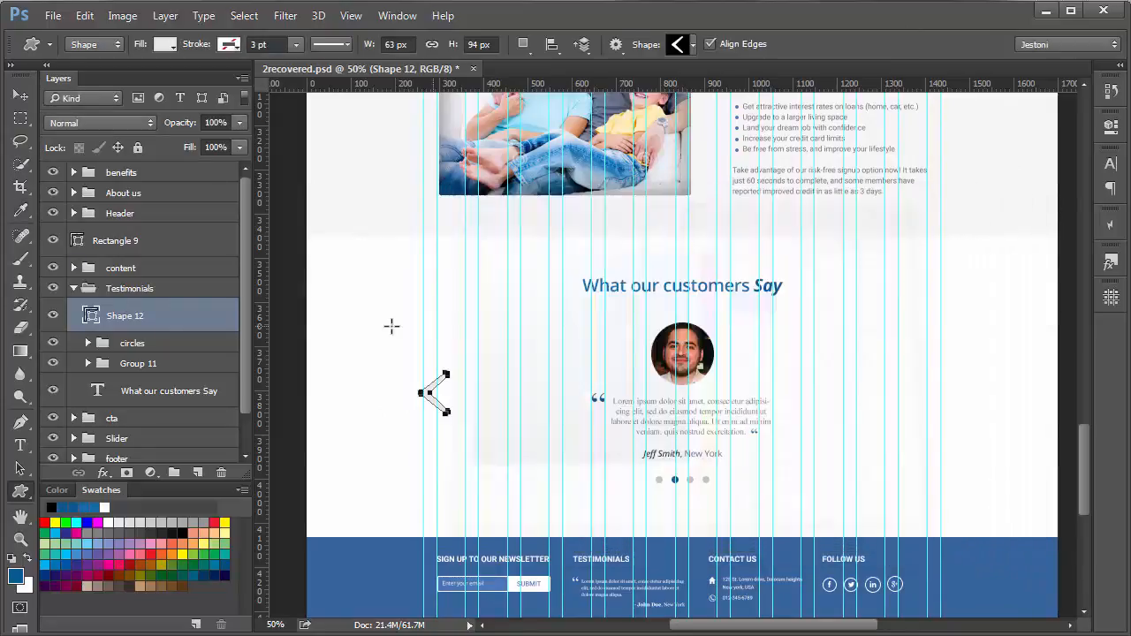
Align the chevron to the guide, then duplicate it, flip the copy horizontally and move it to the right side of the testimonial.
left_click(32, 104)
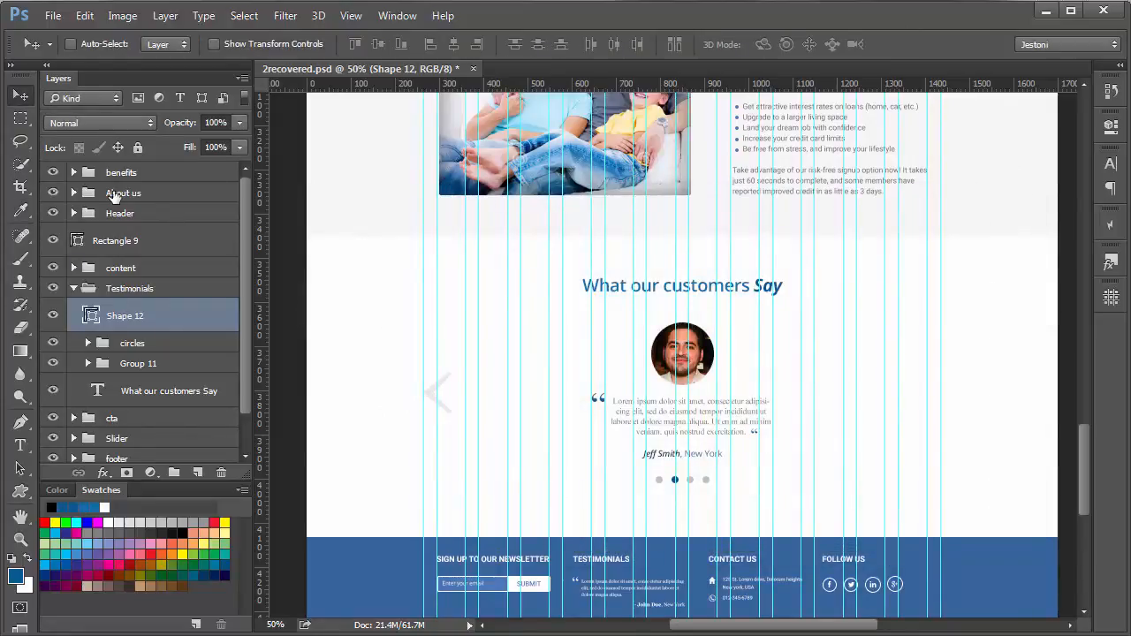
key("ctrl+j")
key("ctrl+t")
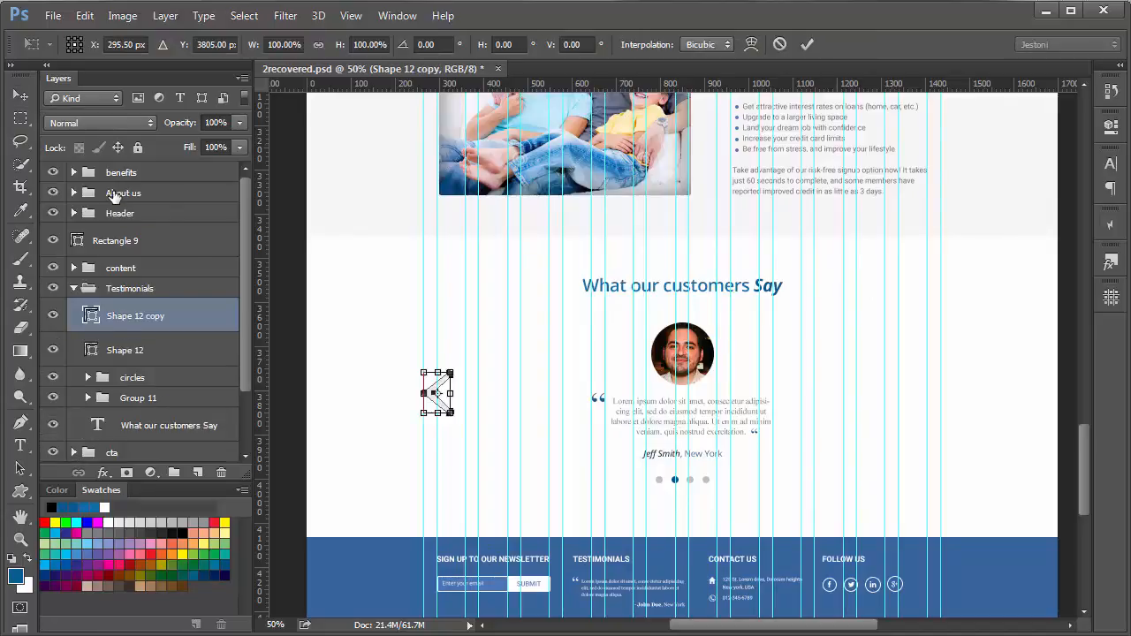
right_click(446, 390)
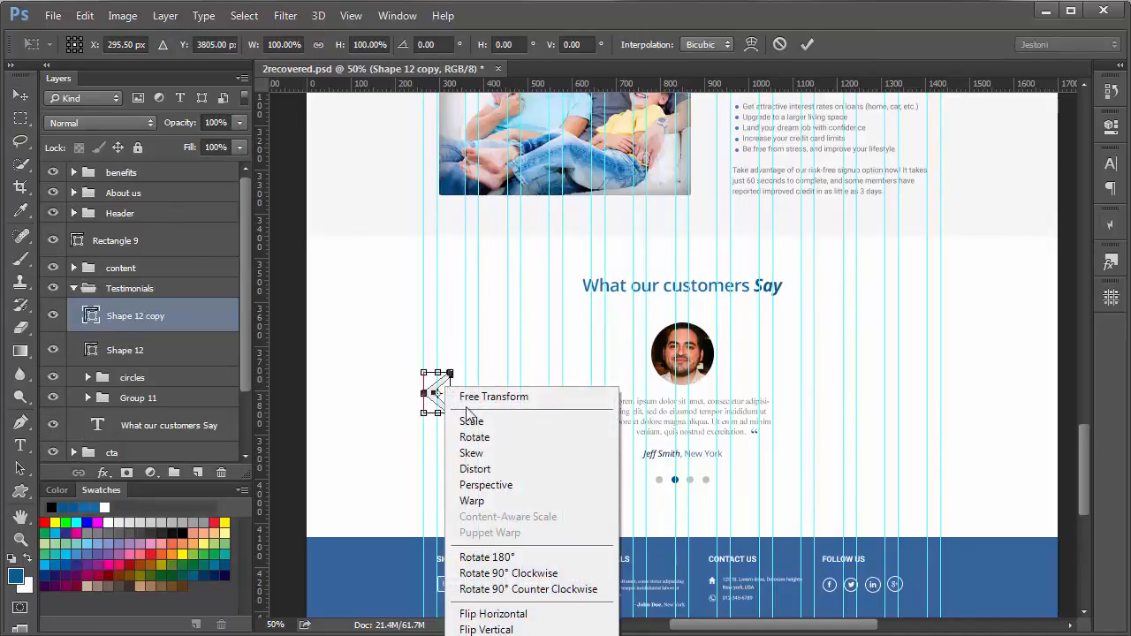
left_click(500, 614)
key("Return")
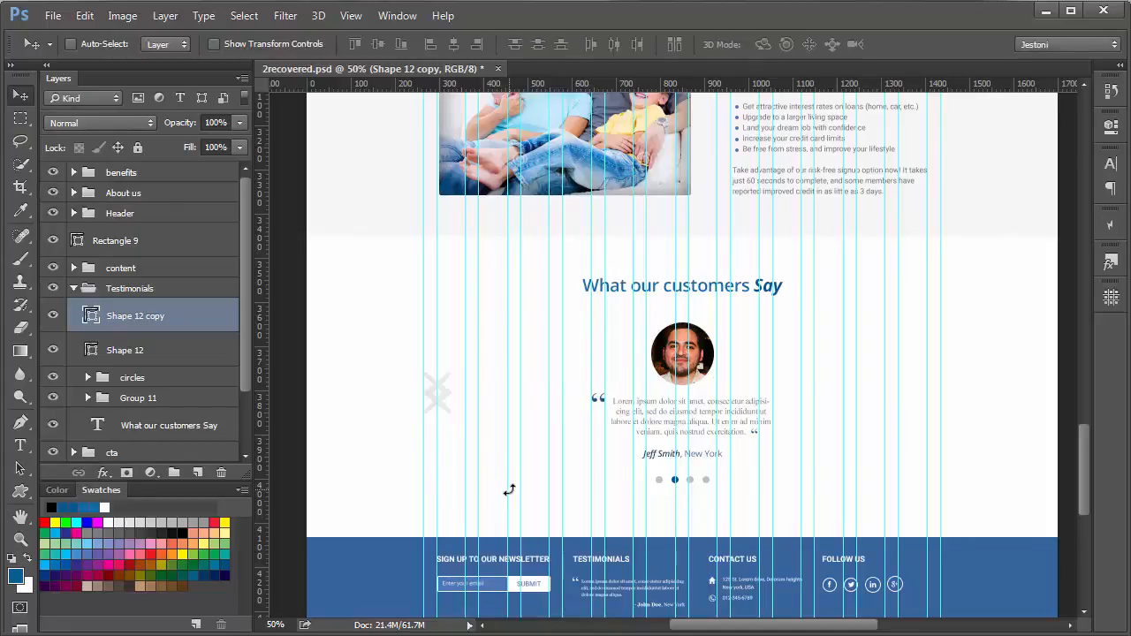
left_click_drag(501, 475, 916, 437)
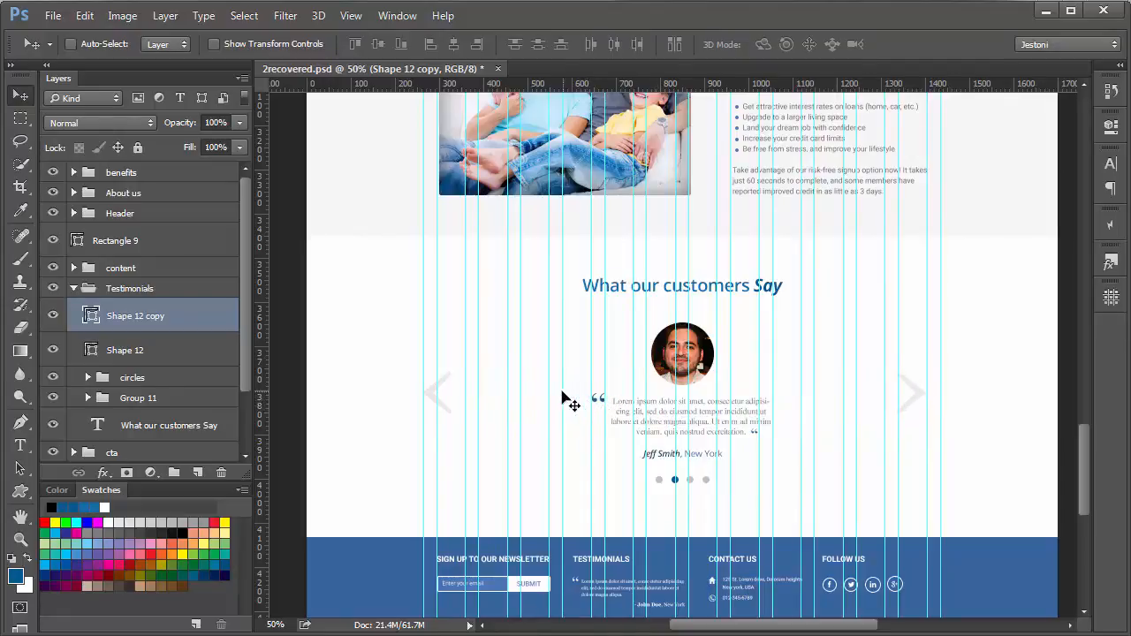
Nudge the left chevron 20 px inwards, and save the document with the guides hidden.
left_click(244, 353)
key("shift+Right")
key("shift+Right")
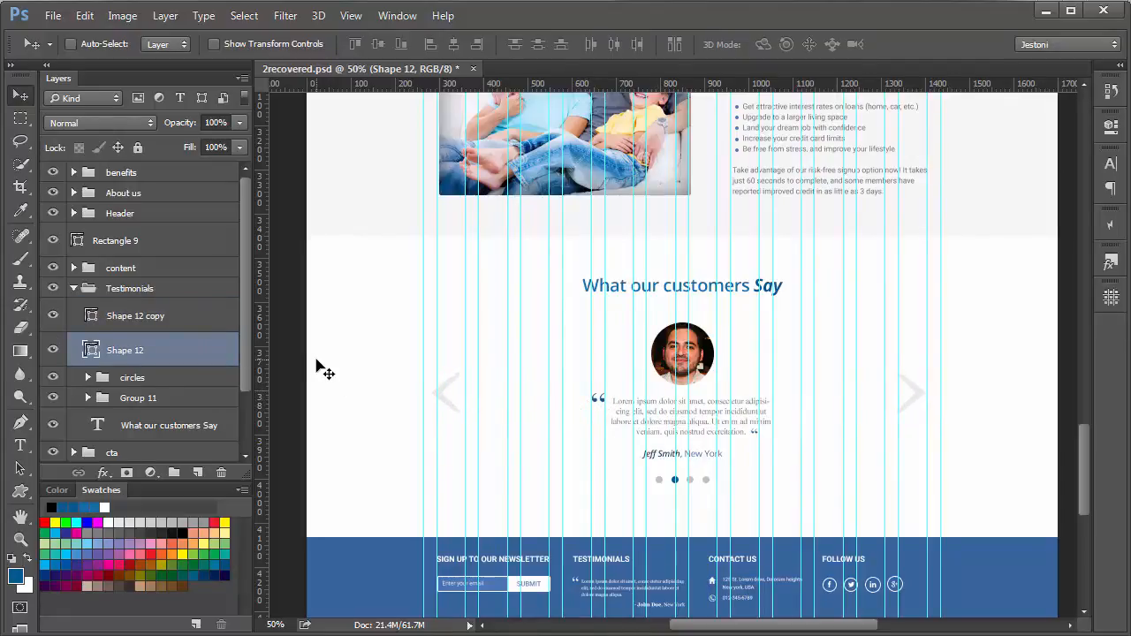
key("ctrl+minus")
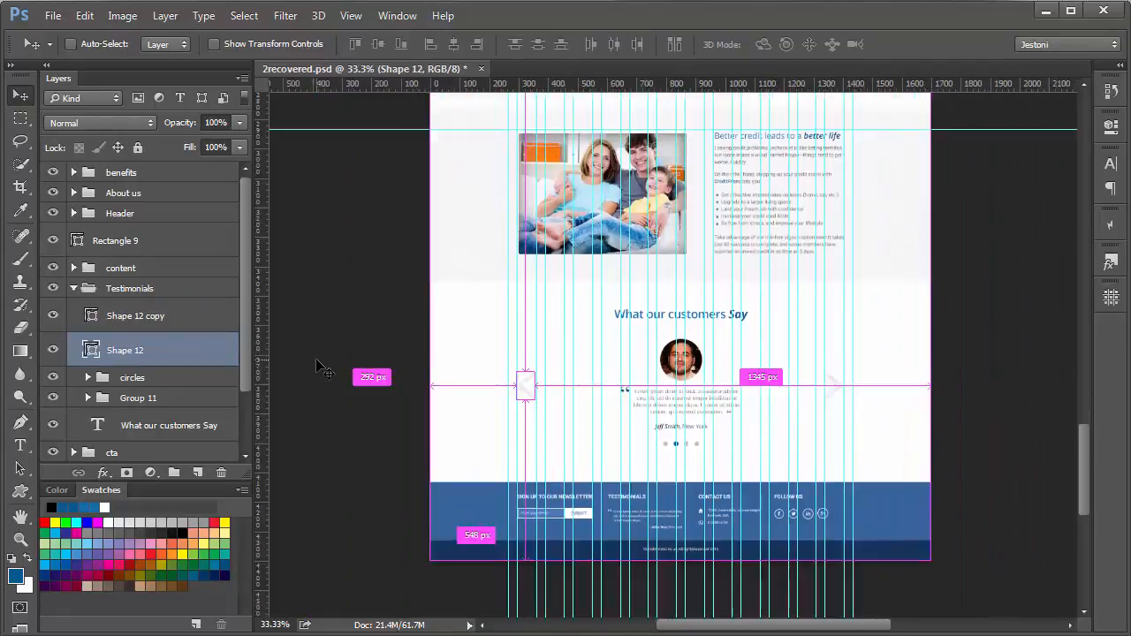
key("ctrl+semicolon")
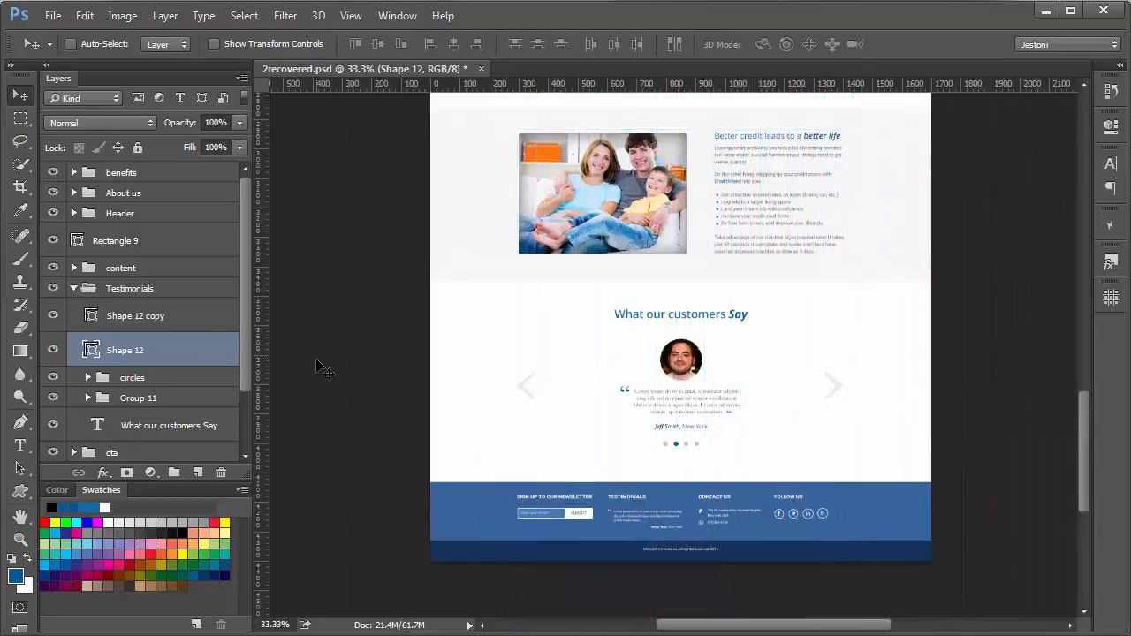
key("ctrl+s")
Review the whole page layout, from the overview down to the testimonials section and footer.
key("ctrl+minus")
key("ctrl+minus")
key("ctrl+minus")
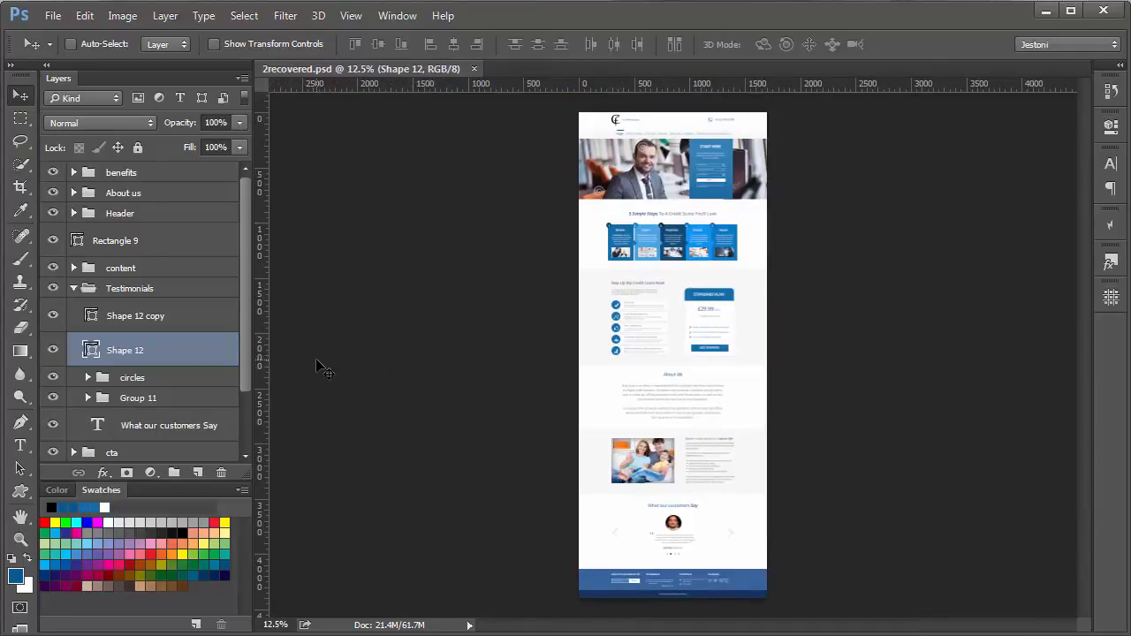
key("ctrl+plus")
key("ctrl+plus")
key("ctrl+plus")
key("ctrl+plus")
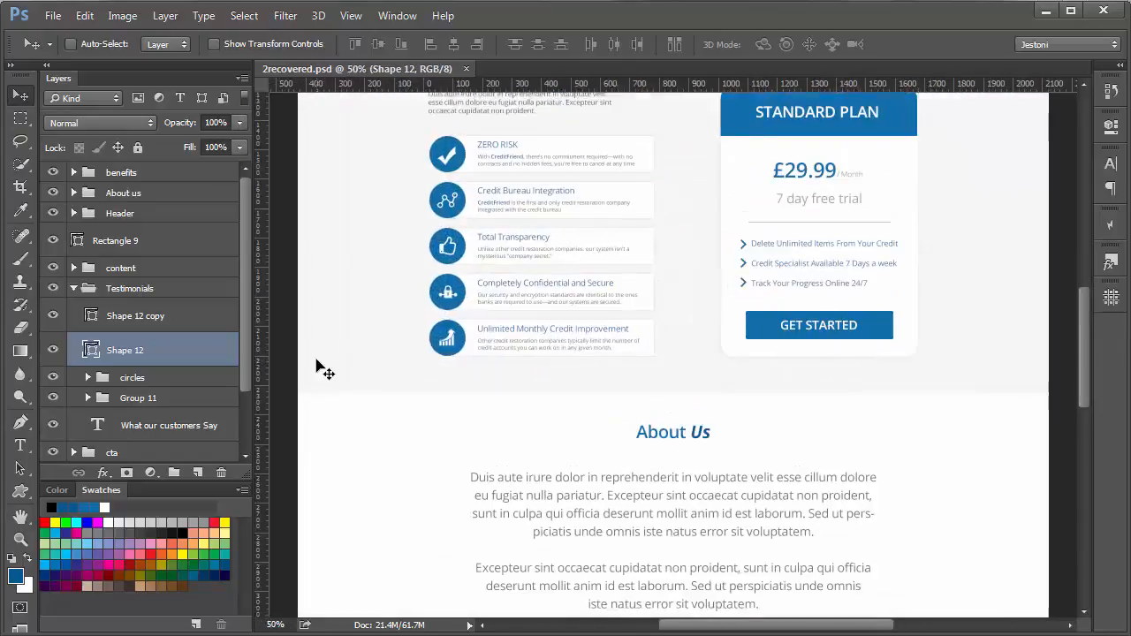
left_click_drag(428, 323, 454, 162)
left_click_drag(515, 495, 439, 270)
left_click_drag(505, 283, 538, 212)
left_click_drag(533, 409, 460, 186)
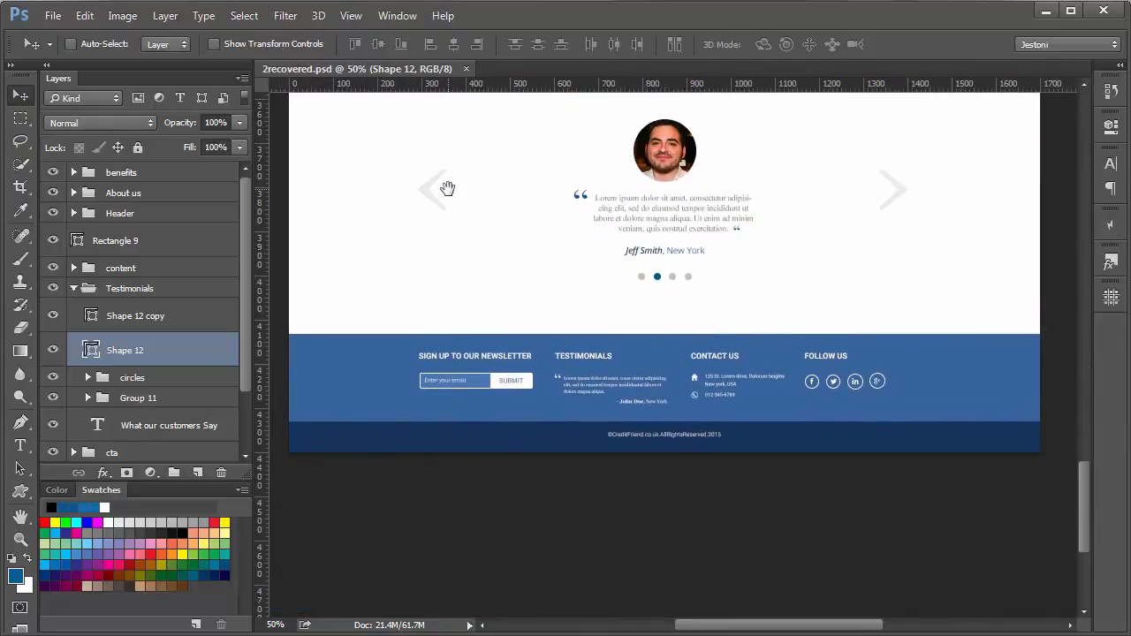
Collapse the Testimonials group and extend the canvas height to 4650 px, anchored at the top centre.
left_click(75, 289)
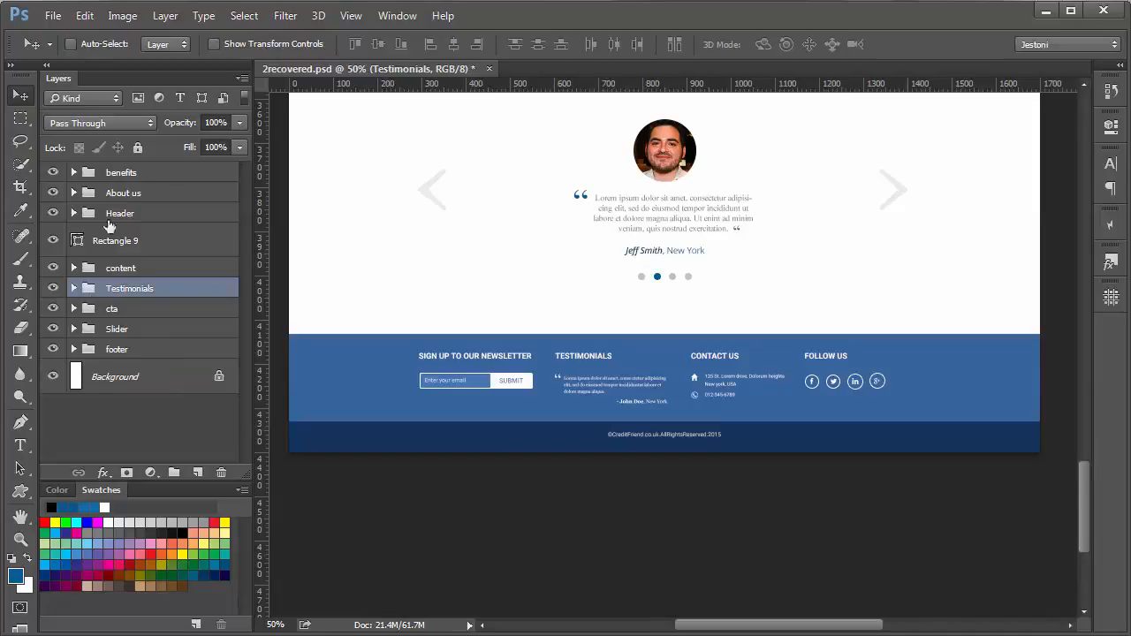
left_click(121, 15)
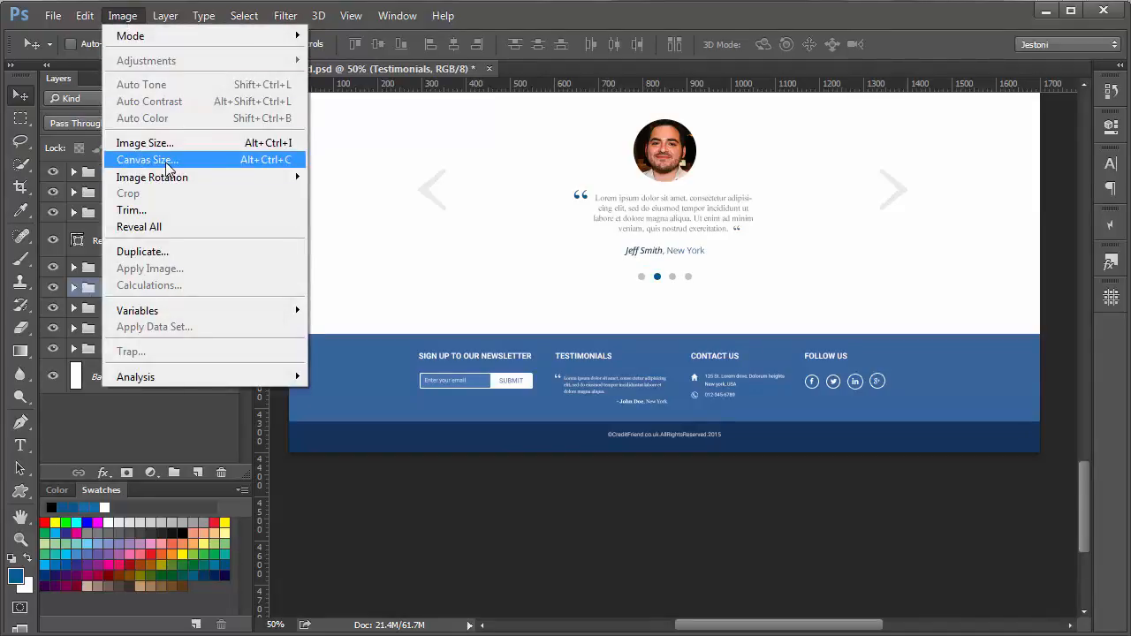
left_click(146, 160)
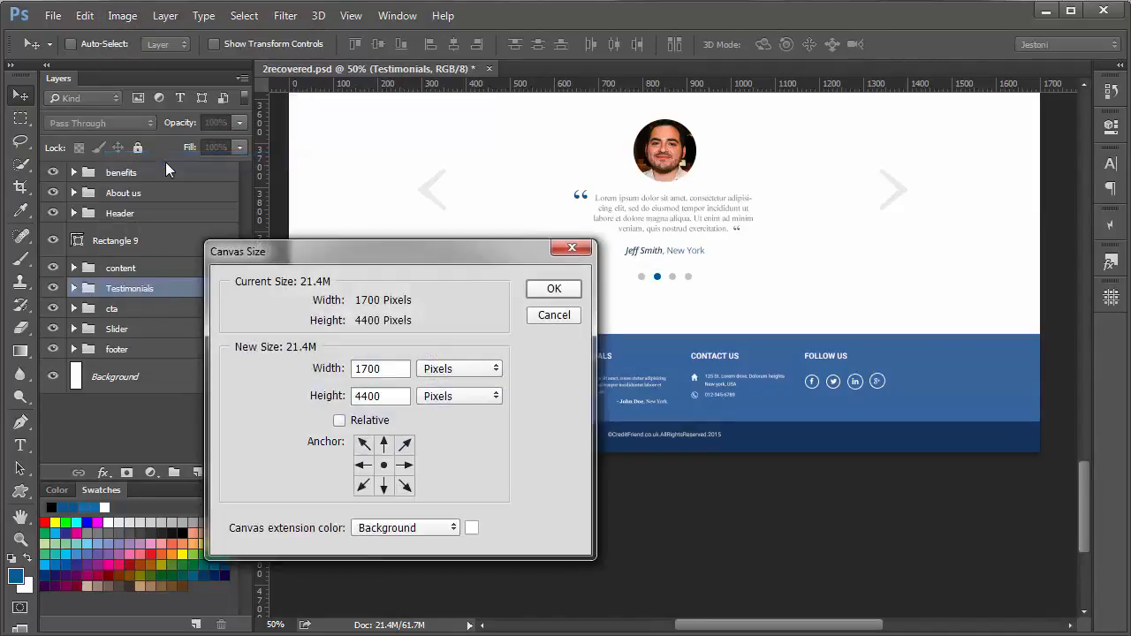
double_click(358, 396)
type("465")
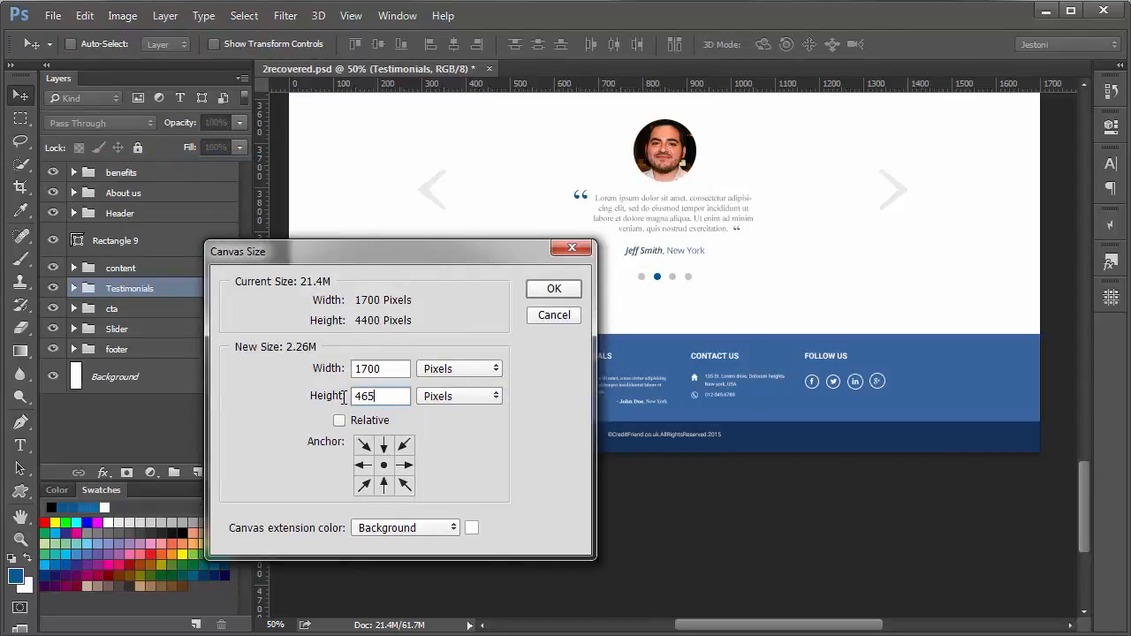
type("0")
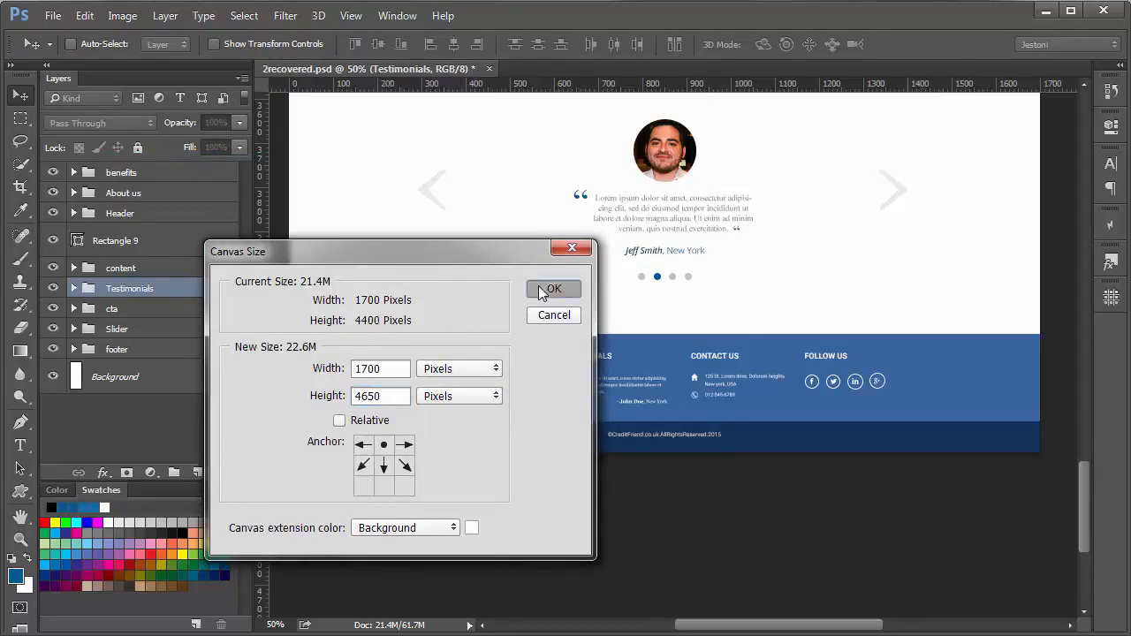
left_click(543, 292)
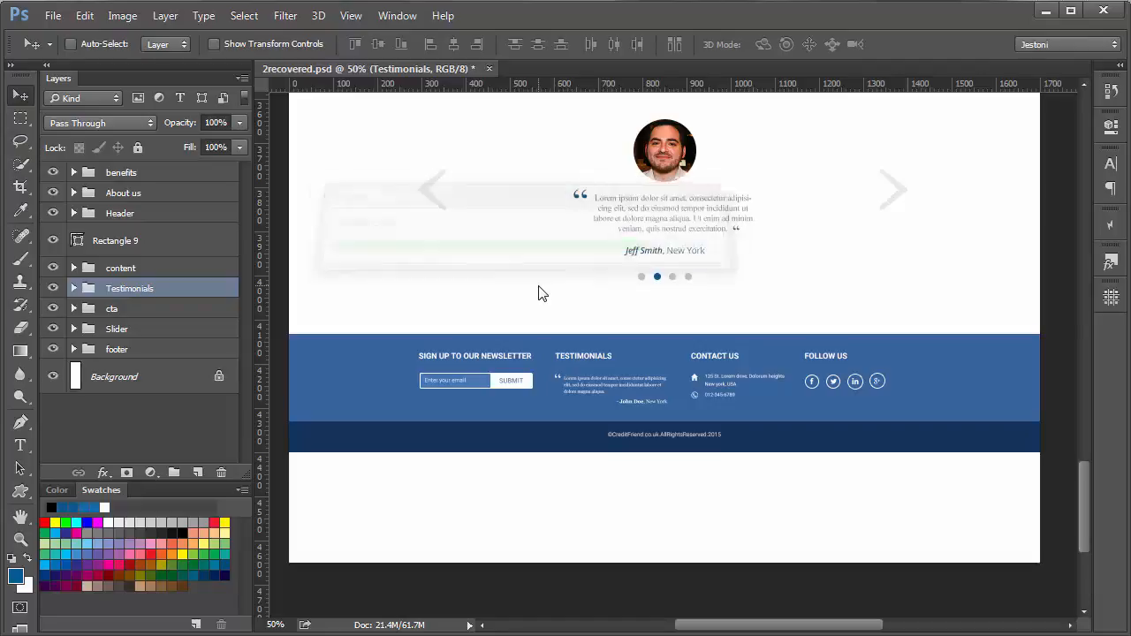
Move the footer group down to the bottom edge of the extended canvas.
left_click(204, 349)
left_click_drag(632, 358, 612, 477)
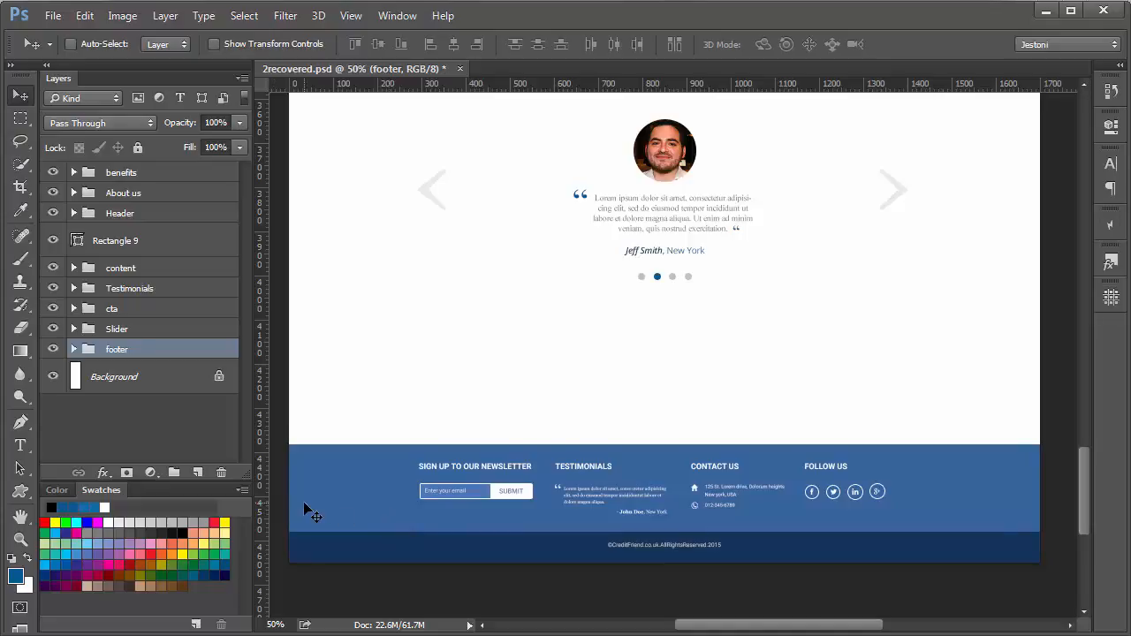
key("Down")
key("Down")
key("Down")
key("Down")
key("Down")
key("Down")
key("Down")
key("Down")
key("Down")
key("Down")
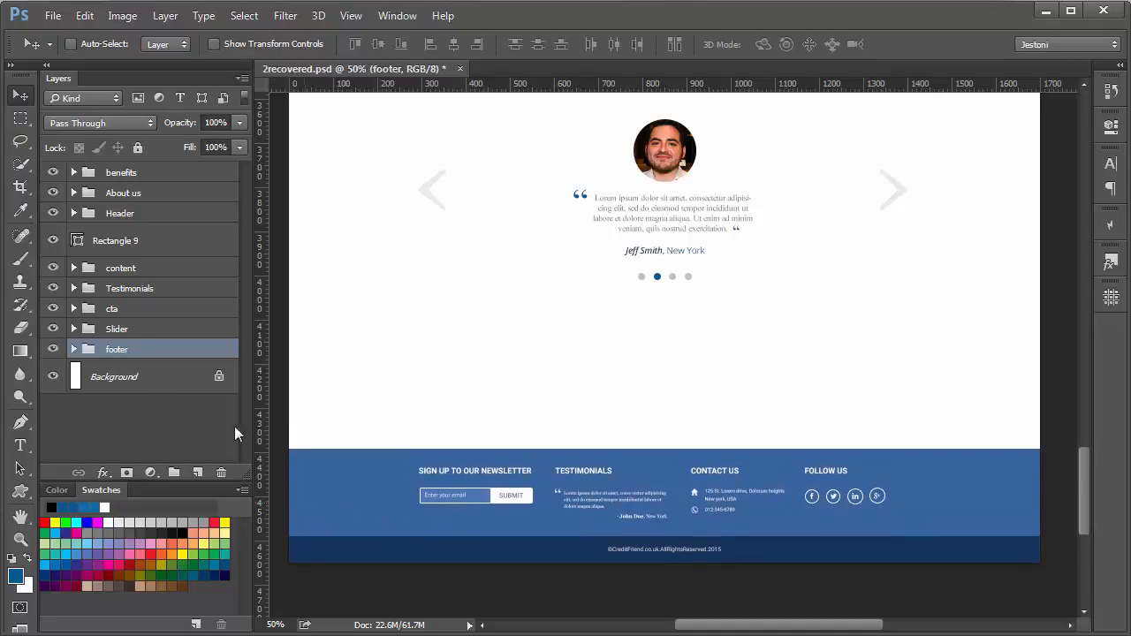
Expand the footer group and hide the testi group inside it.
left_click(74, 349)
left_click_drag(245, 283, 248, 308)
scroll(252, 321, "down", 1)
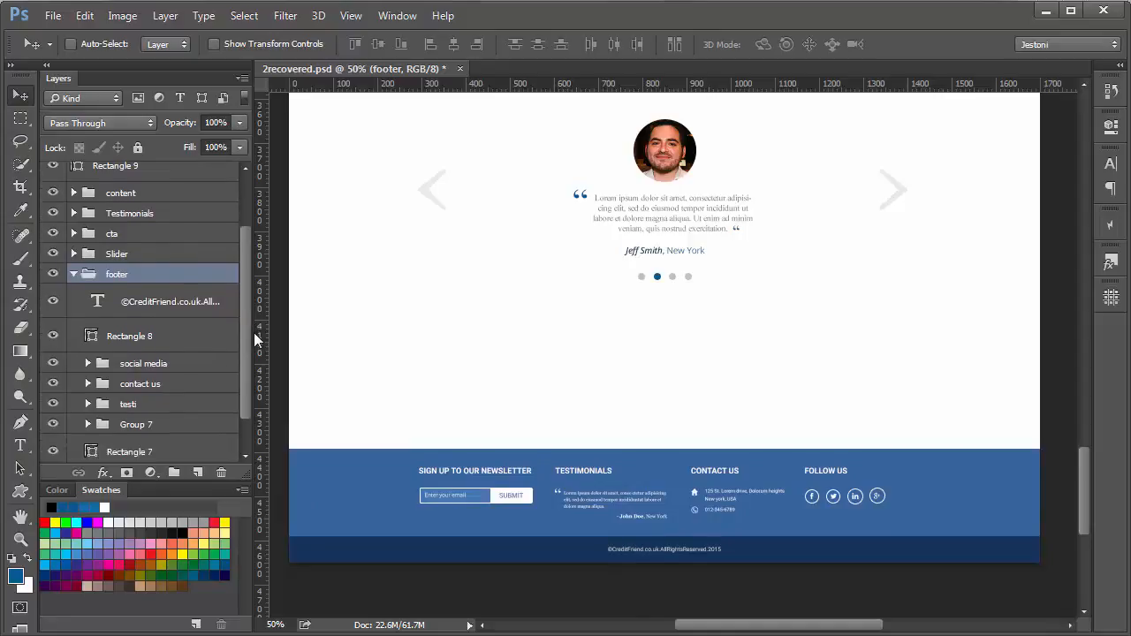
left_click(53, 389)
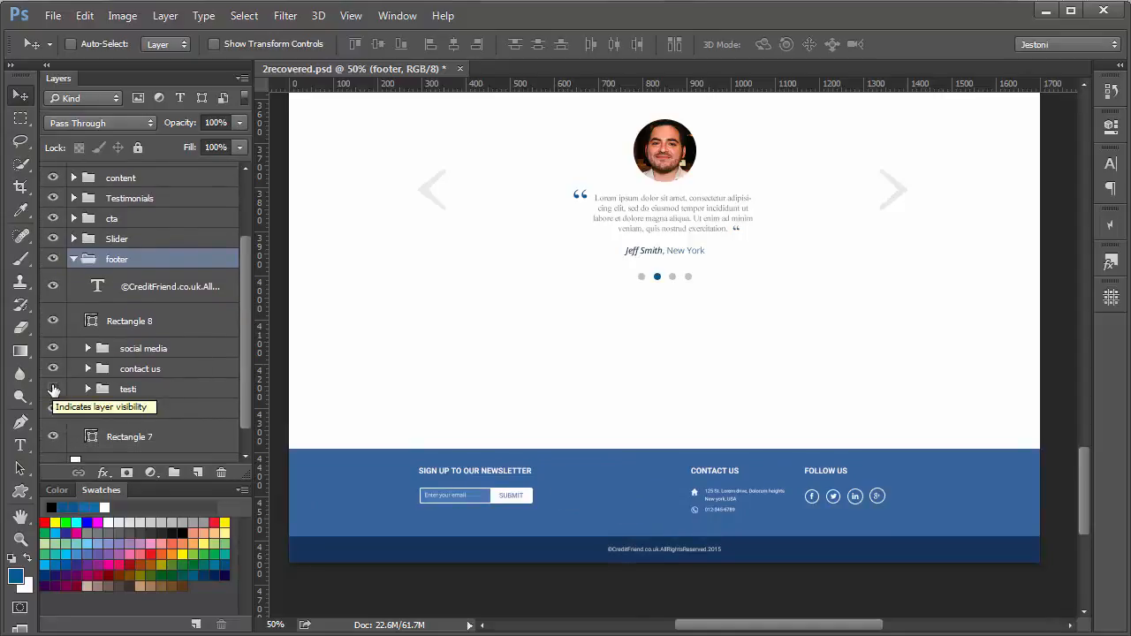
Identify what Group 7 in the footer contains and rename it newsletter.
left_click(159, 354)
left_click(196, 371, "shift")
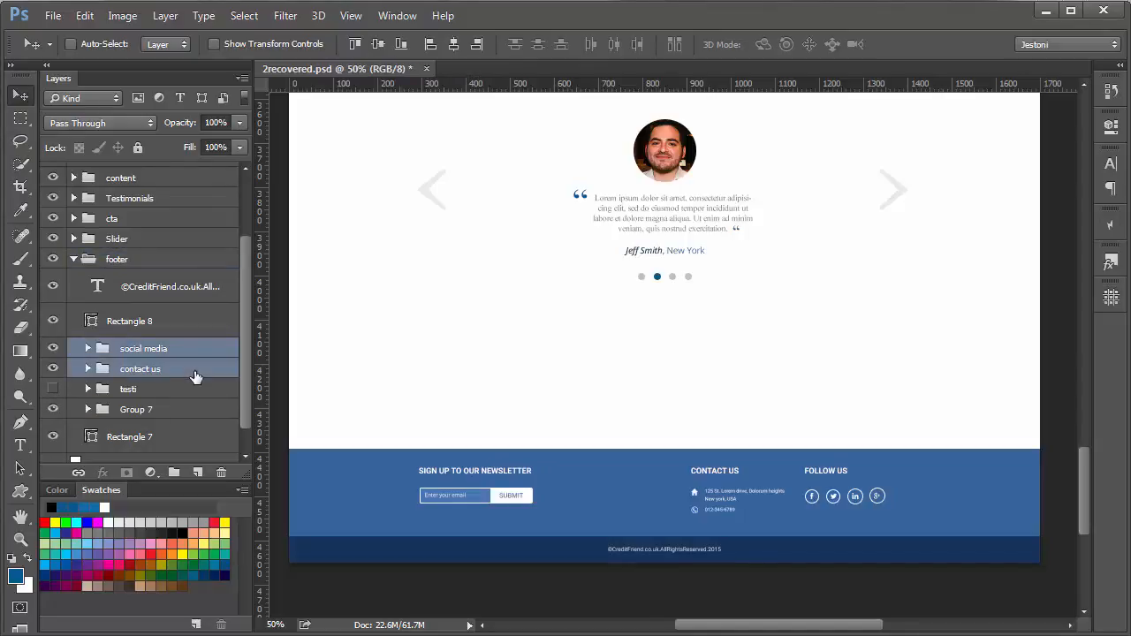
left_click(53, 409)
left_click(53, 409)
left_click(178, 411)
double_click(140, 411)
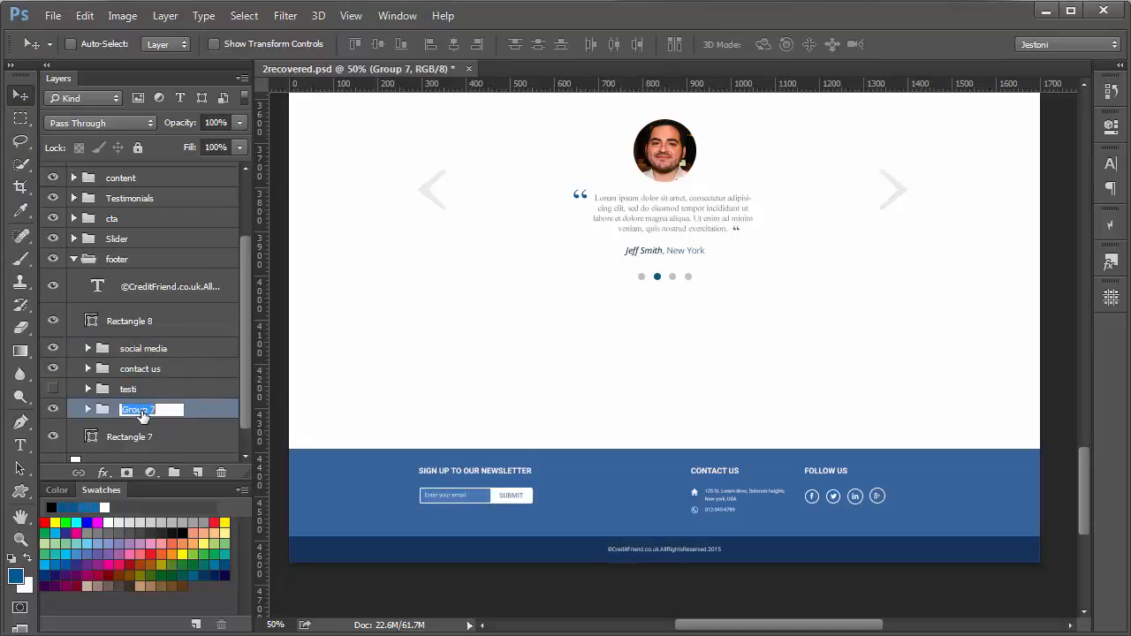
type("newsletter")
key("Return")
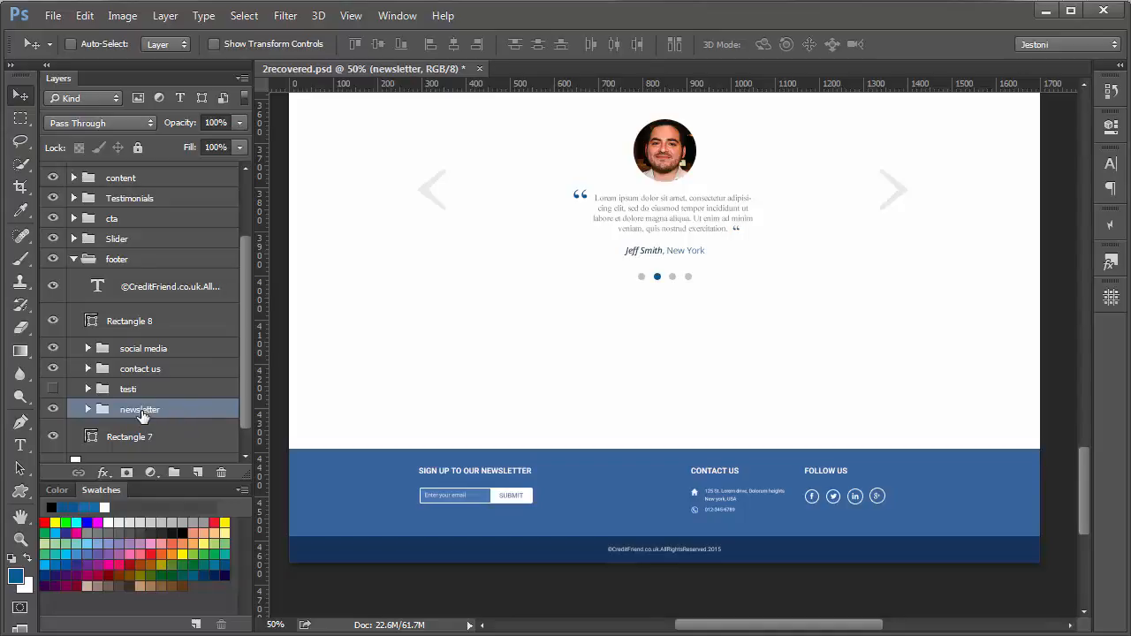
Shift the newsletter block inwards to the right, then distribute the newsletter, contact us and social media groups horizontally.
left_click_drag(408, 473, 465, 474)
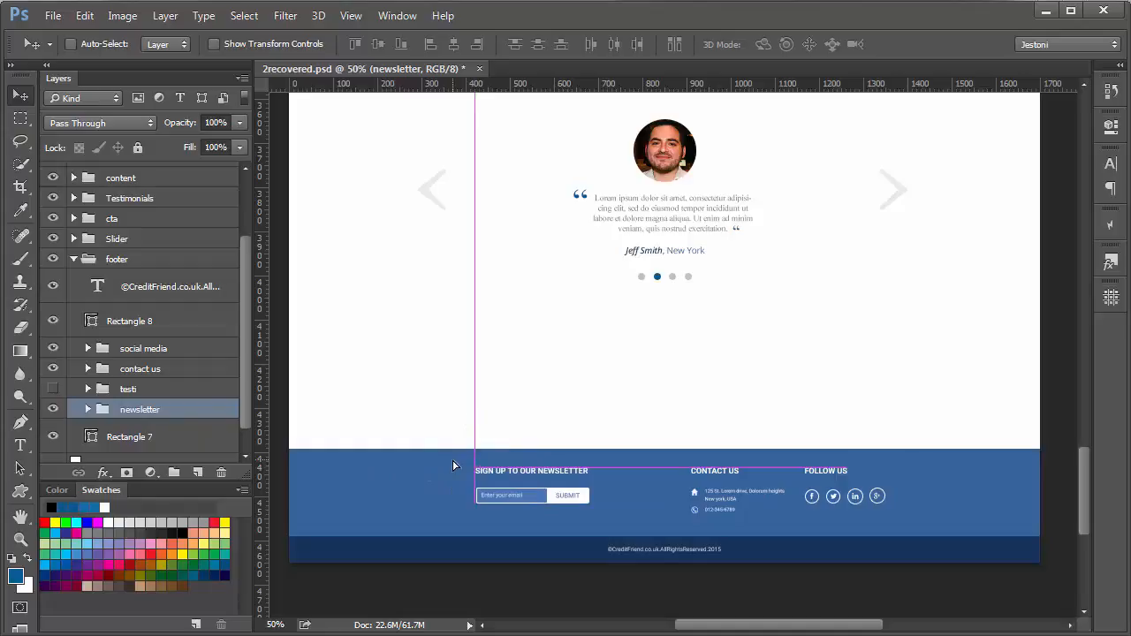
left_click(190, 351, "ctrl")
left_click(208, 371, "ctrl")
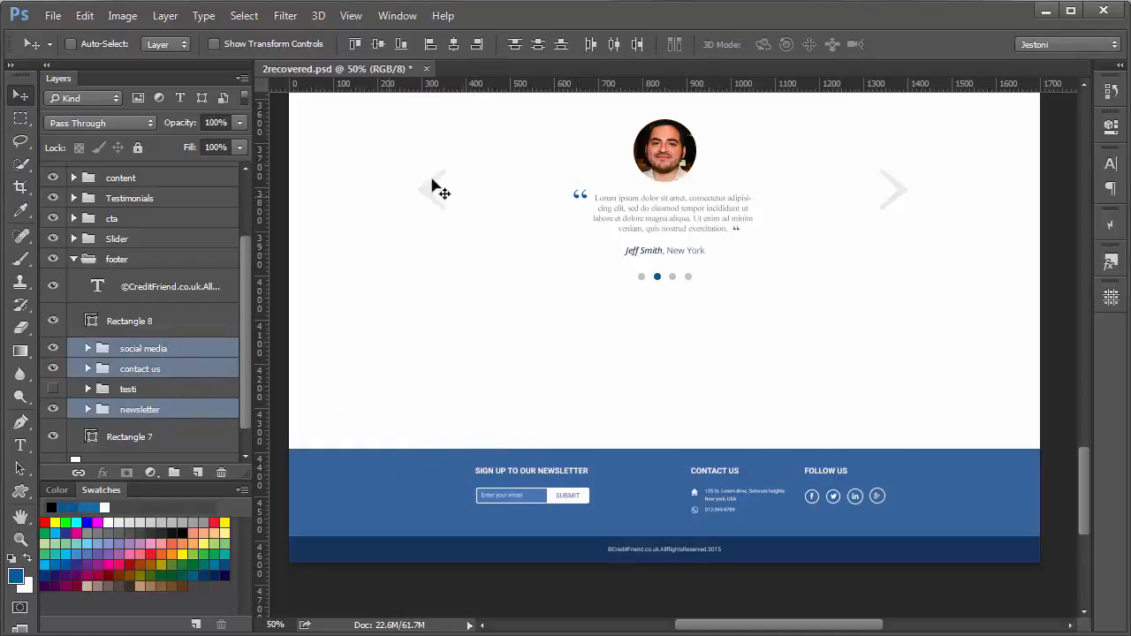
left_click(609, 46)
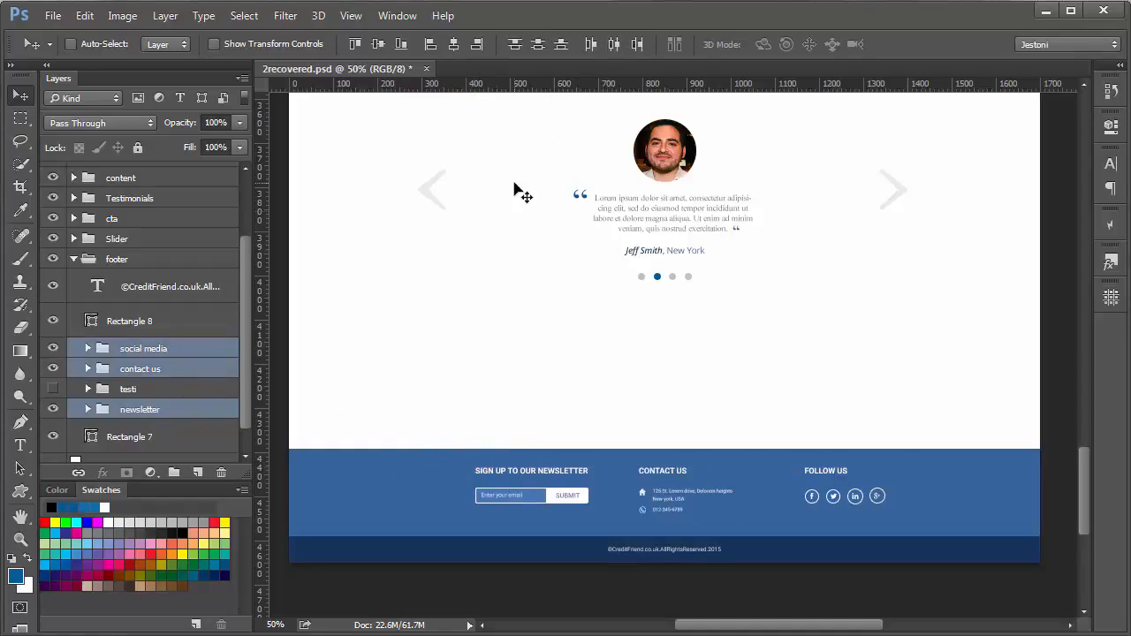
Nudge the footer's contact us group about 20 px to the right.
left_click(181, 370)
key("Right")
key("Right")
key("Right")
key("Right")
key("Right")
key("Right")
key("Right")
key("Right")
key("Right")
key("Right")
key("Right")
key("Right")
key("Right")
key("Right")
key("Right")
key("Right")
key("Right")
key("Right")
key("Right")
key("Right")
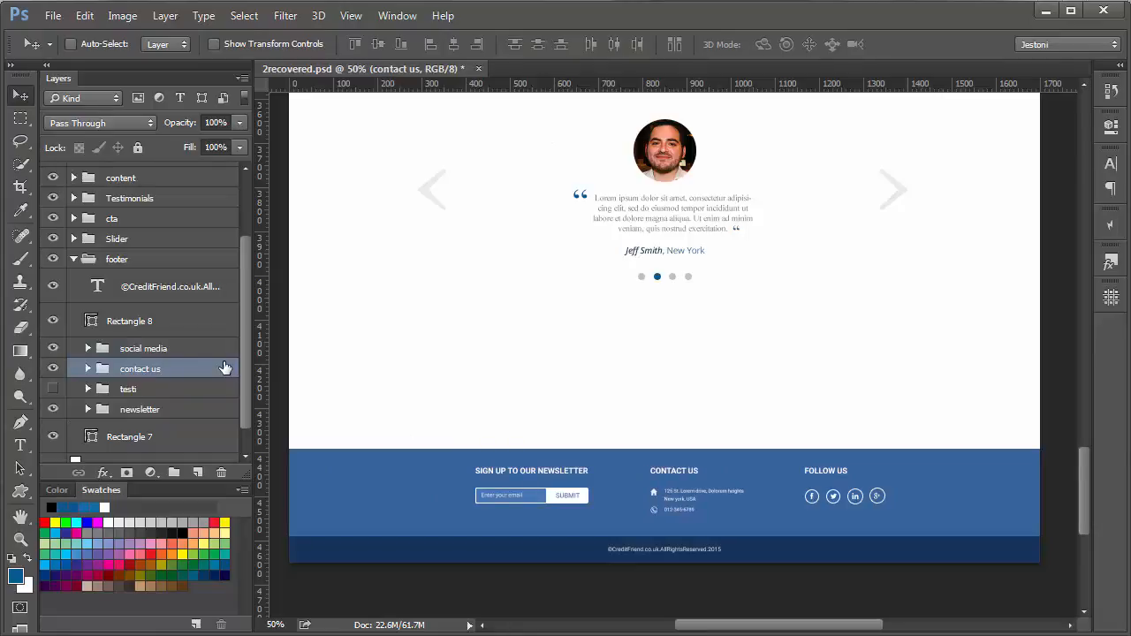
Group the newsletter, contact us and social media groups together above testi, and centre the new group horizontally on the canvas.
left_click_drag(155, 400, 192, 419)
left_click(171, 393)
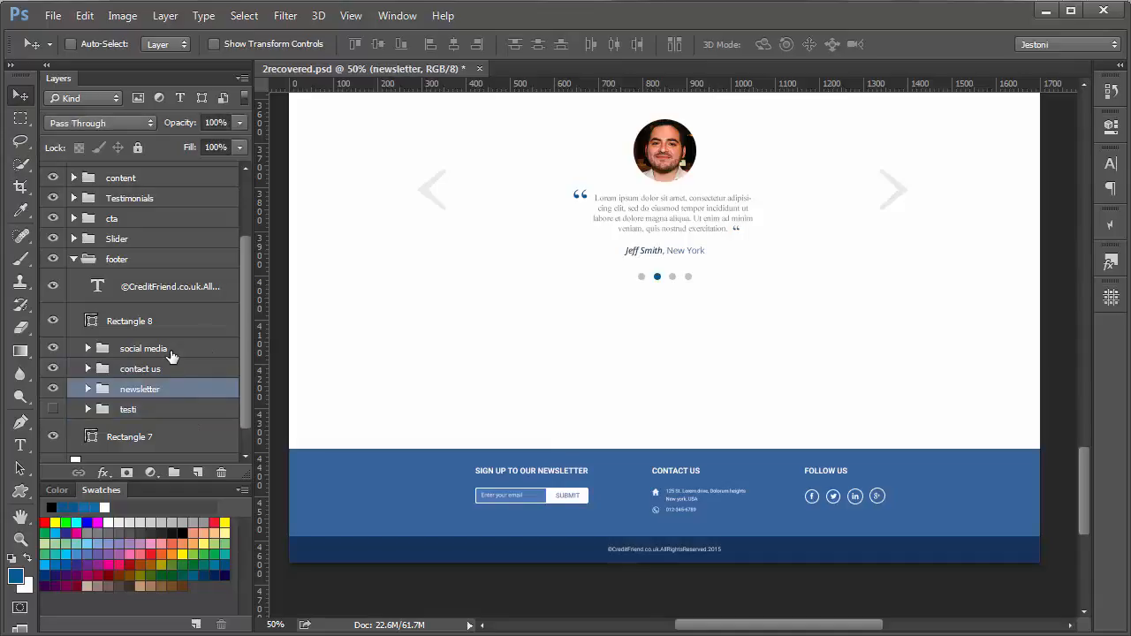
left_click(172, 353, "shift")
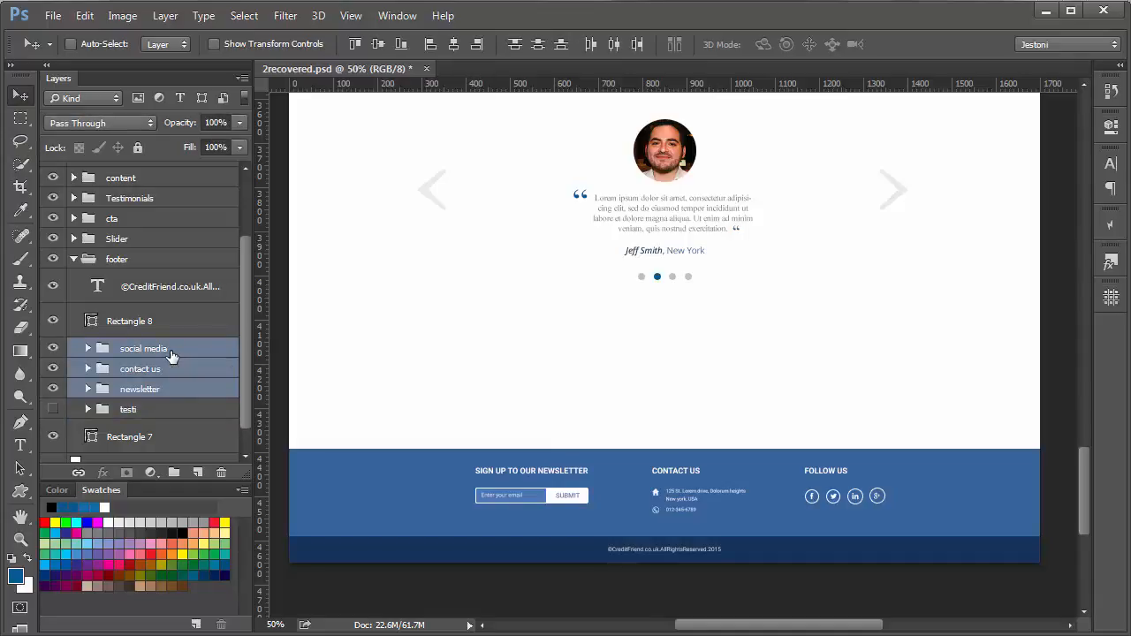
key("ctrl+a")
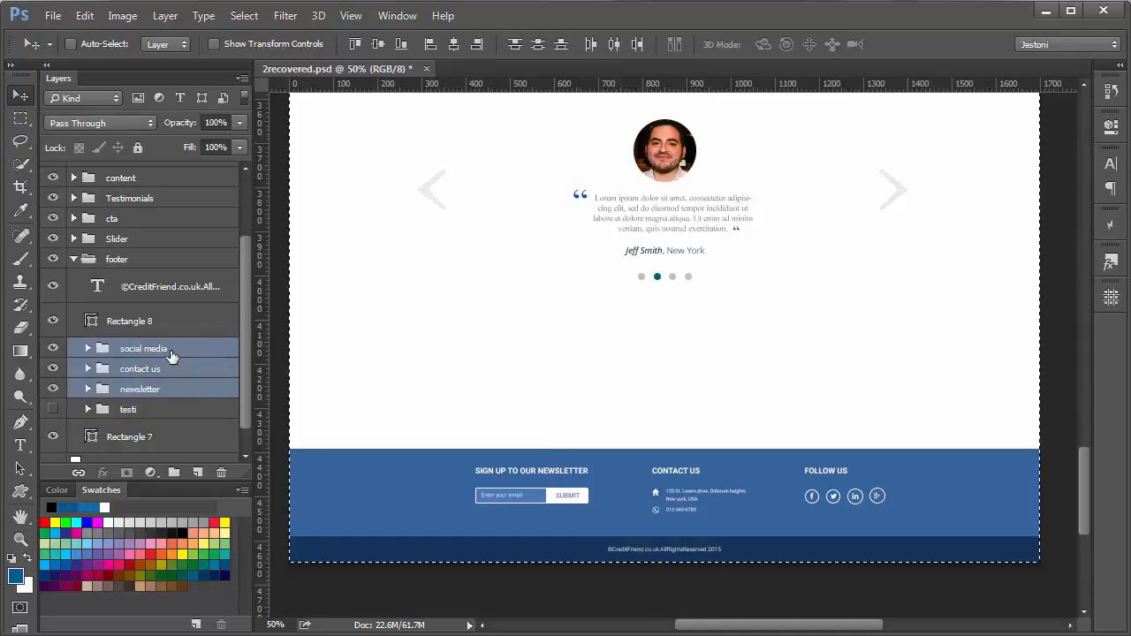
key("ctrl+g")
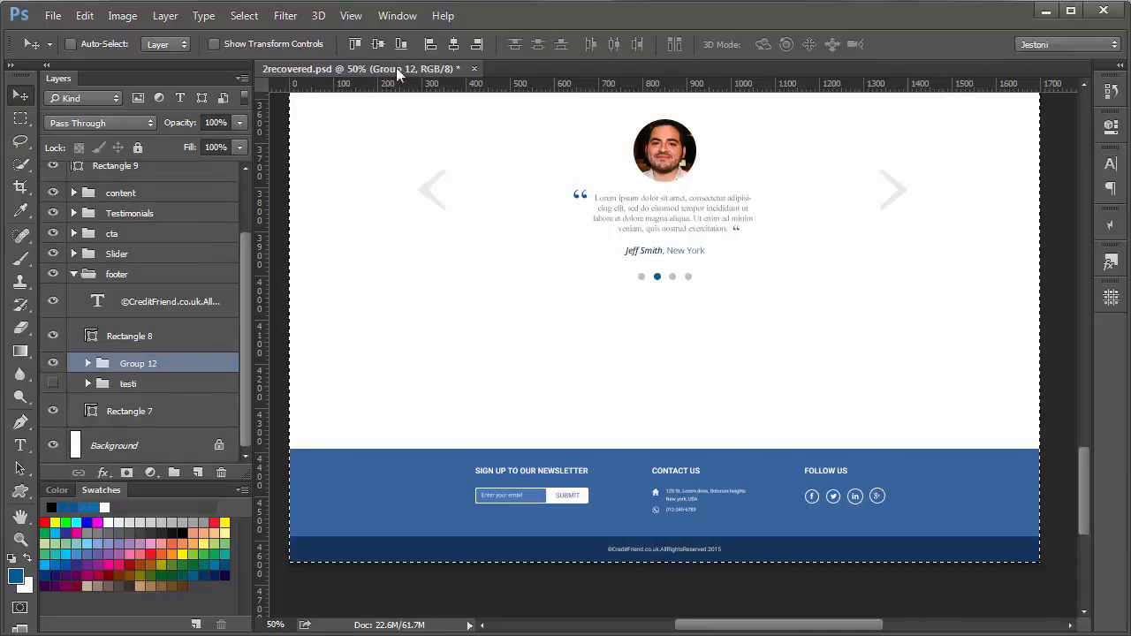
left_click(454, 46)
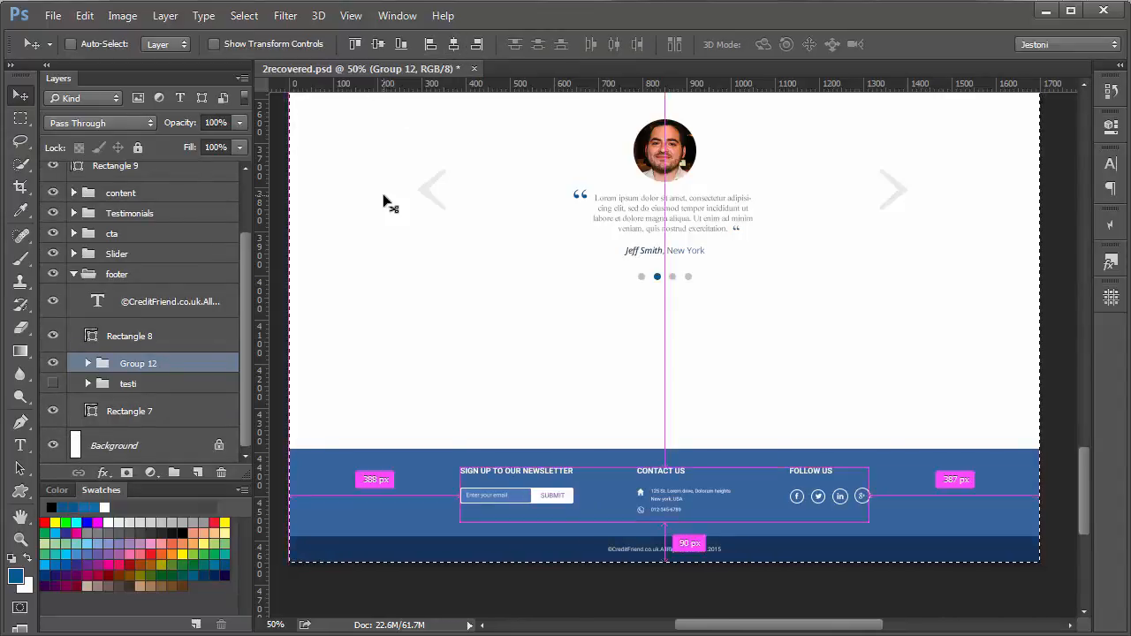
key("ctrl+d")
Extend the canvas height to 4750 px, anchored at the top centre.
key("ctrl+minus")
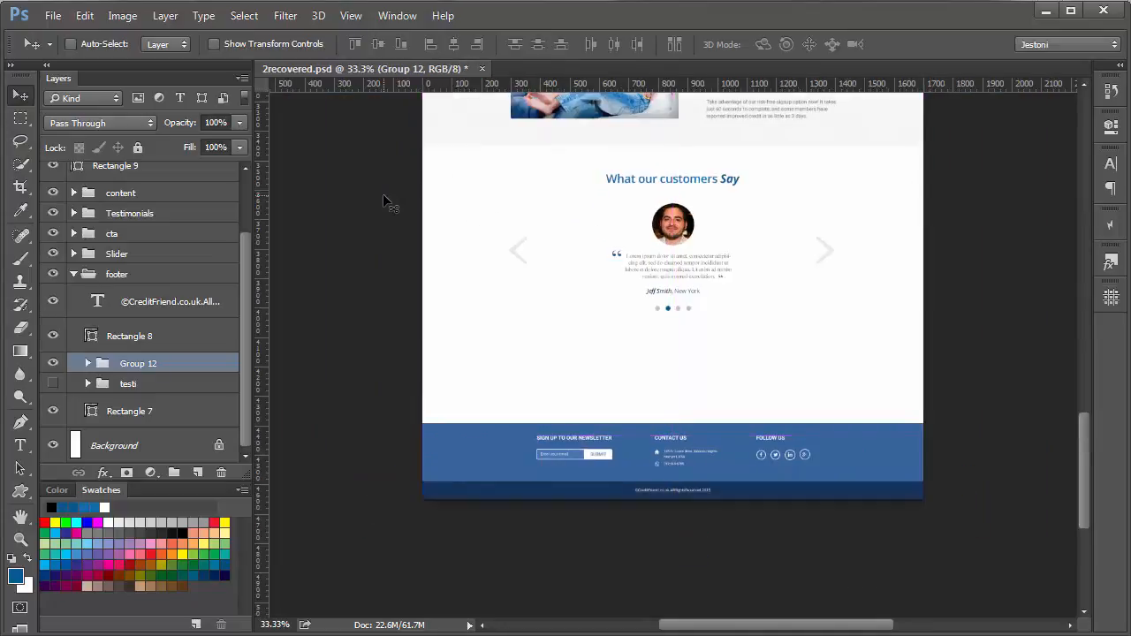
key("ctrl+minus")
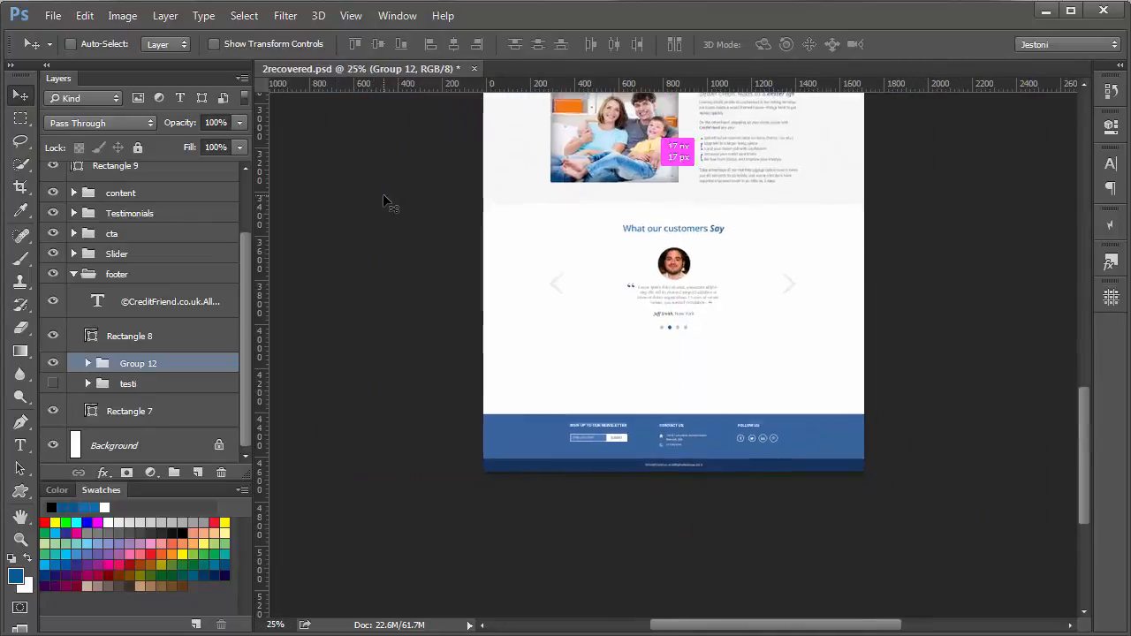
key("ctrl+plus")
left_click(122, 16)
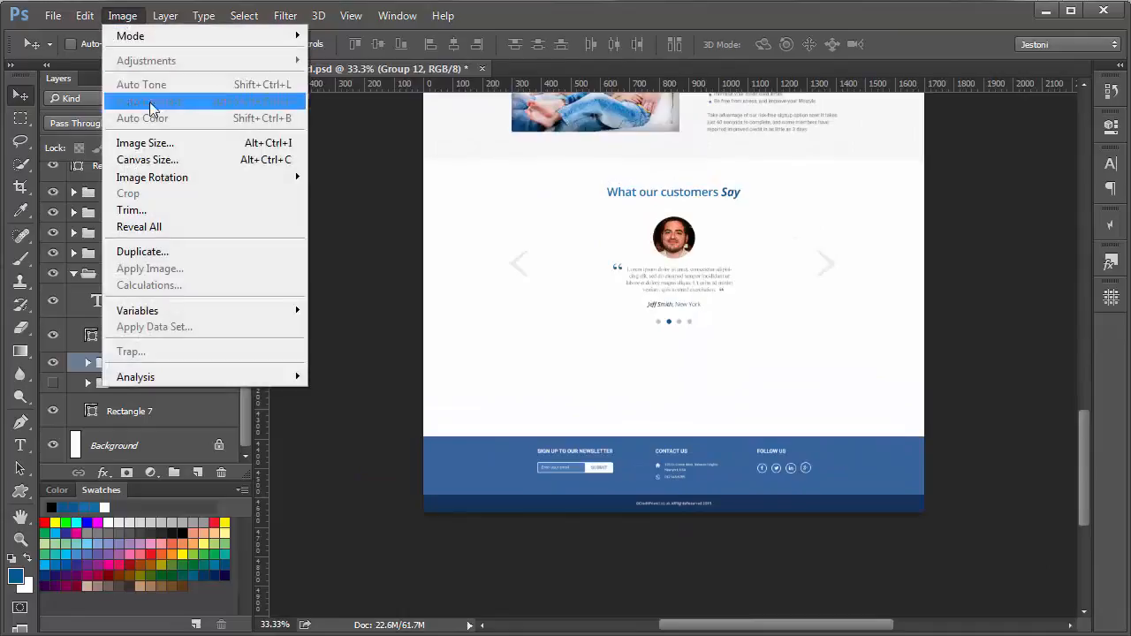
left_click(133, 159)
left_click_drag(382, 397, 365, 404)
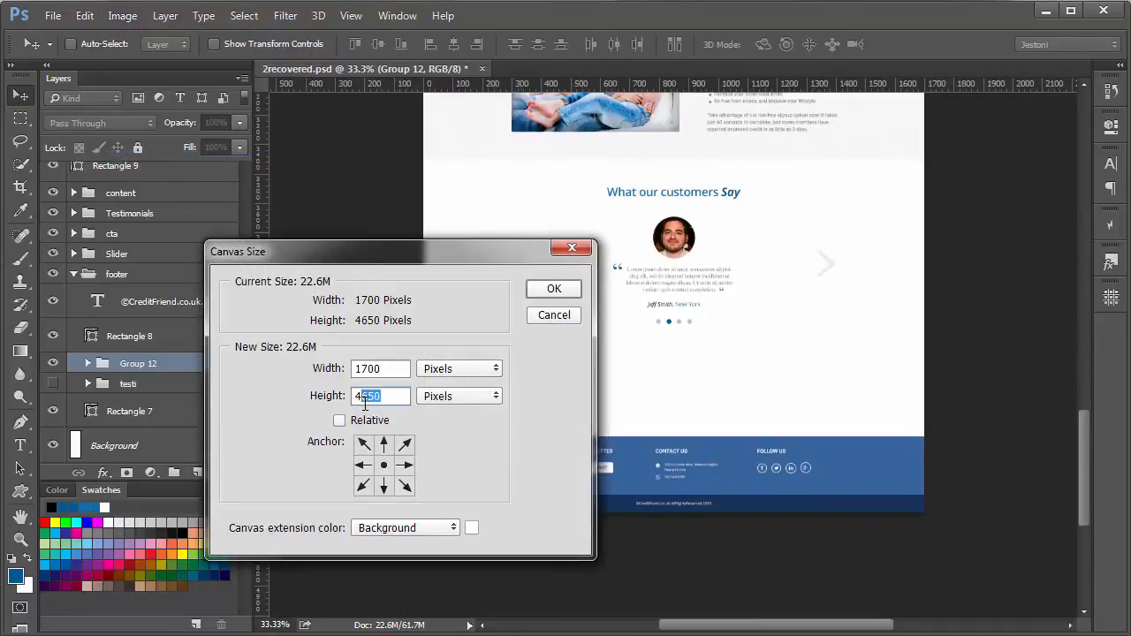
type("750")
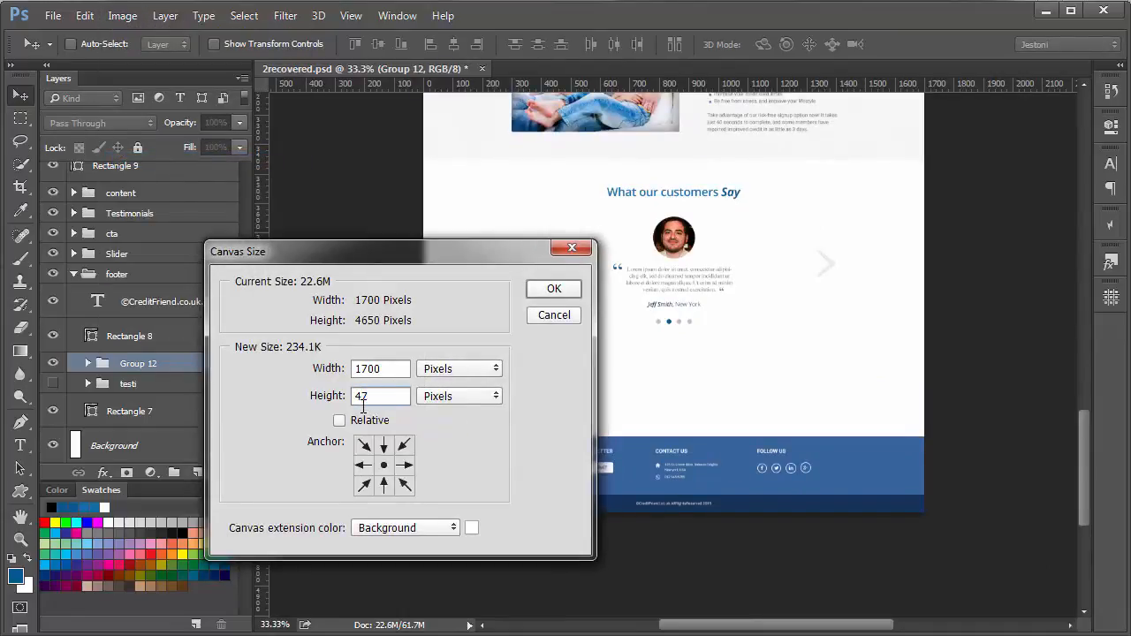
left_click(383, 443)
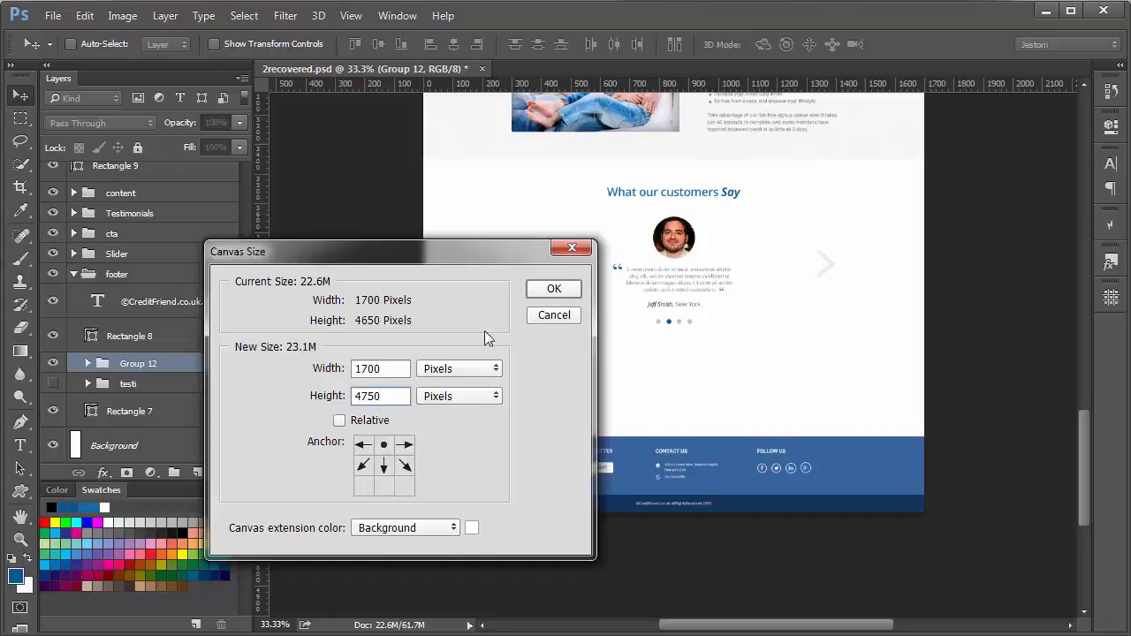
left_click(544, 290)
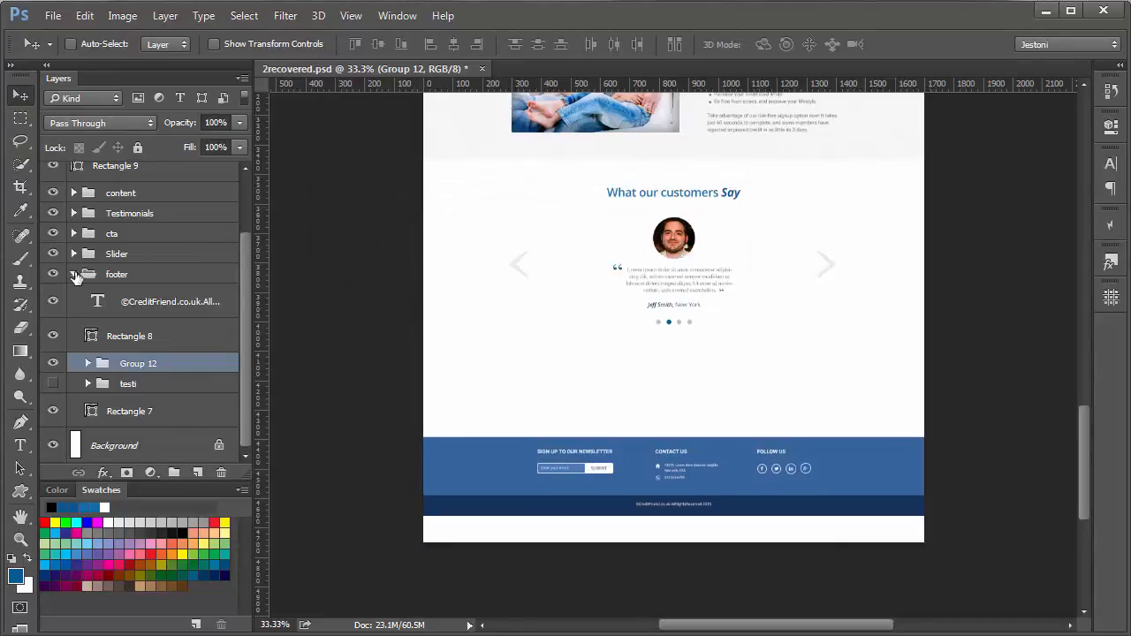
Collapse the footer group and move it down to the new bottom edge of the canvas.
left_click(75, 275)
left_click(167, 343)
left_click_drag(611, 377, 599, 414)
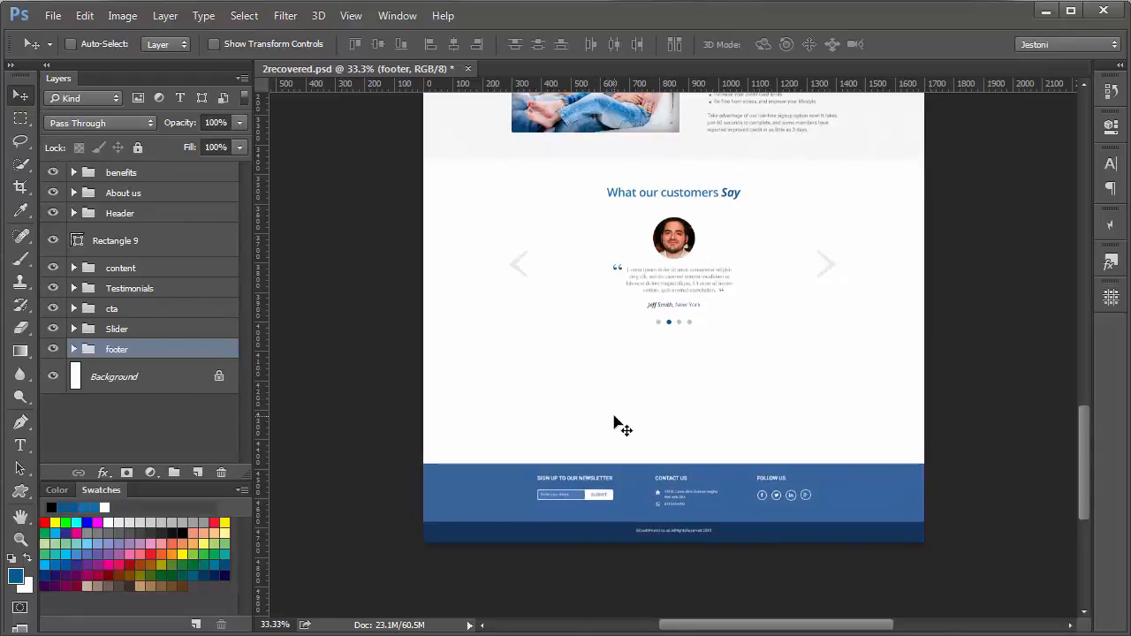
key("Down")
key("Down")
key("Down")
key("Down")
key("Down")
key("Down")
key("Down")
key("Down")
key("Down")
key("Down")
key("Down")
key("Down")
Duplicate the benefits section's light grey background between testimonials and footer, and shrink the copy's height to 76.06% from its top edge.
left_click_drag(674, 391, 647, 442)
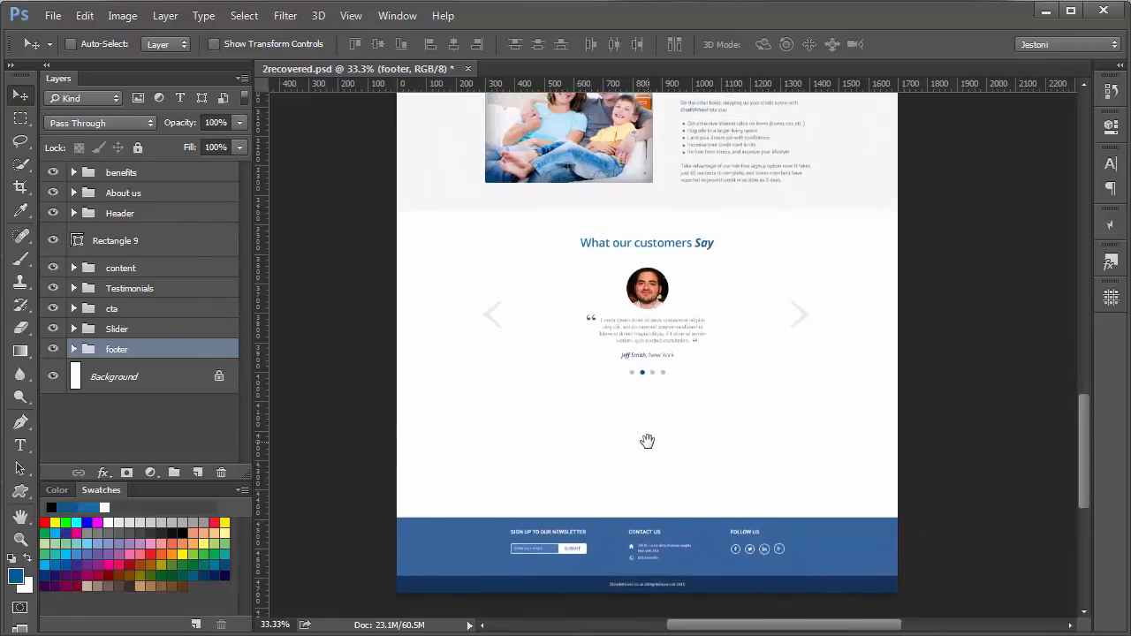
left_click(442, 192, "ctrl")
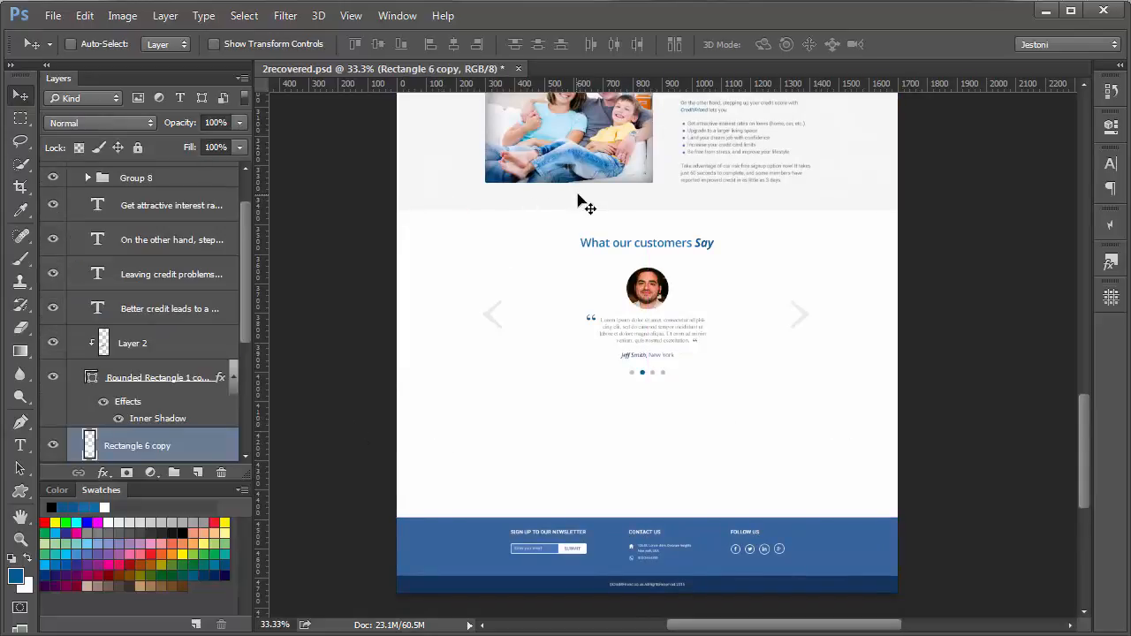
left_click_drag(575, 197, 566, 503)
key("ctrl+t")
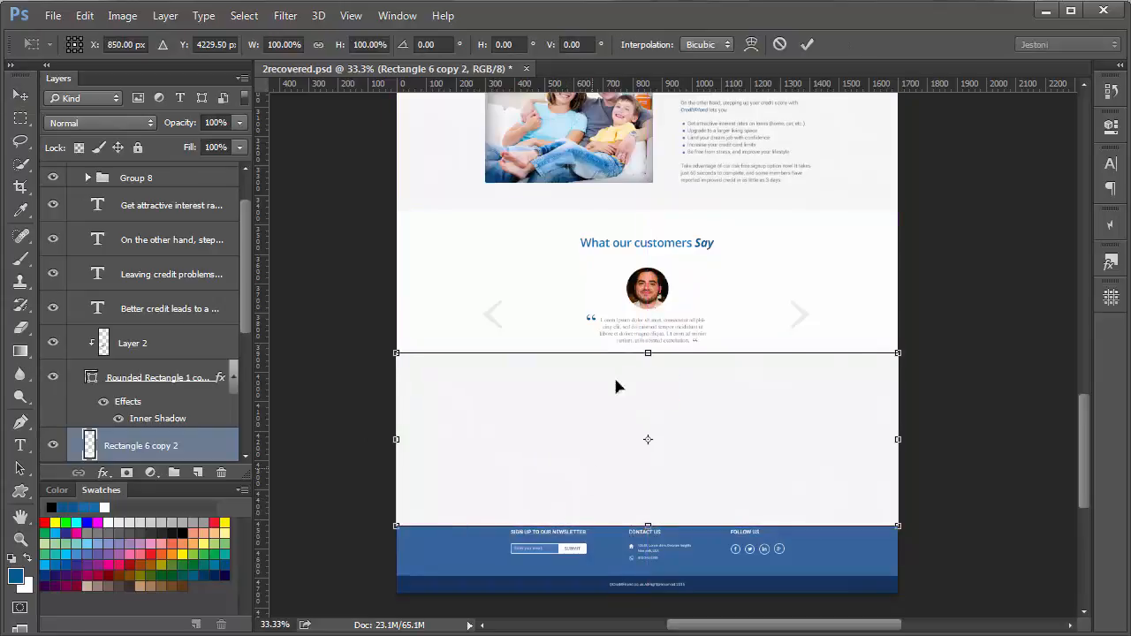
left_click_drag(648, 354, 662, 400)
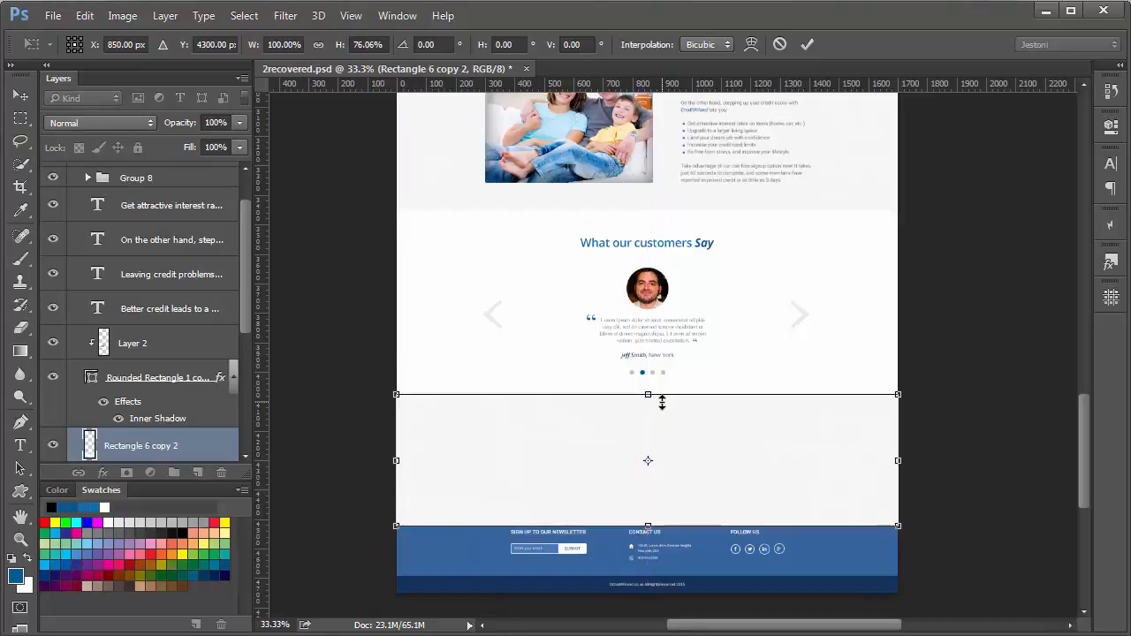
key("Return")
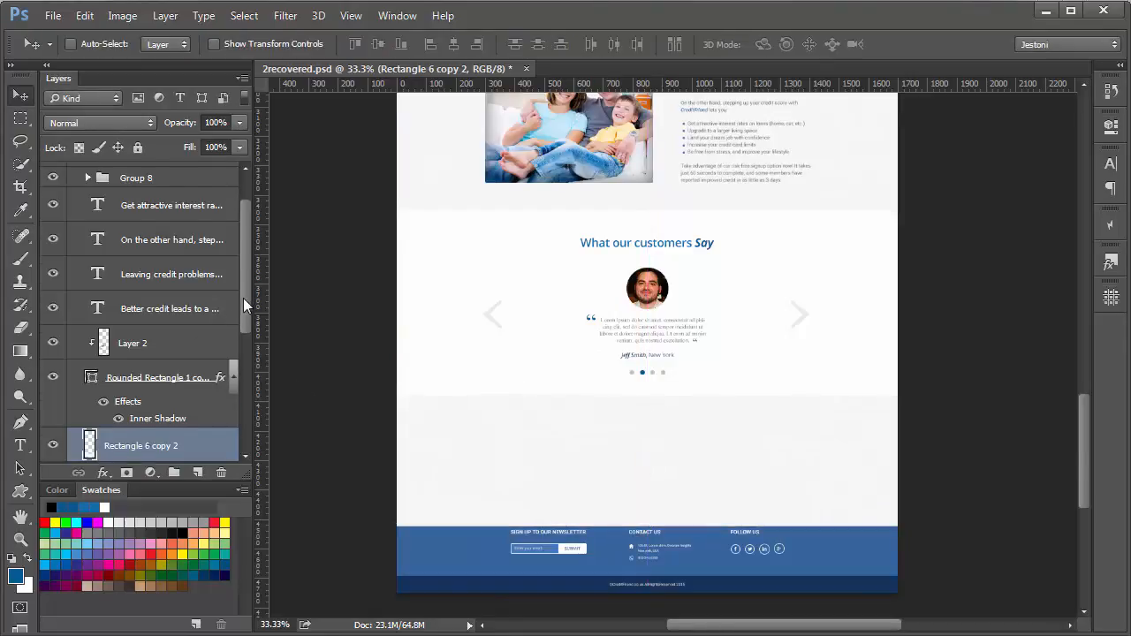
Create a group named message for the new grey background, move it out of the benefits group and collapse benefits.
left_click_drag(243, 298, 256, 343)
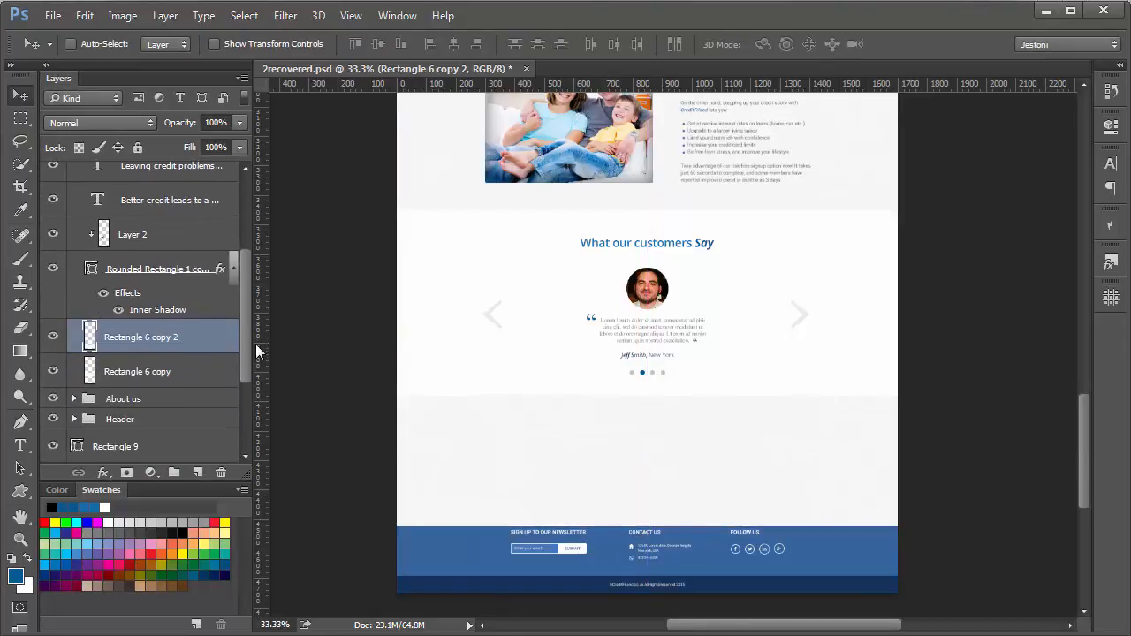
left_click(174, 473, "alt")
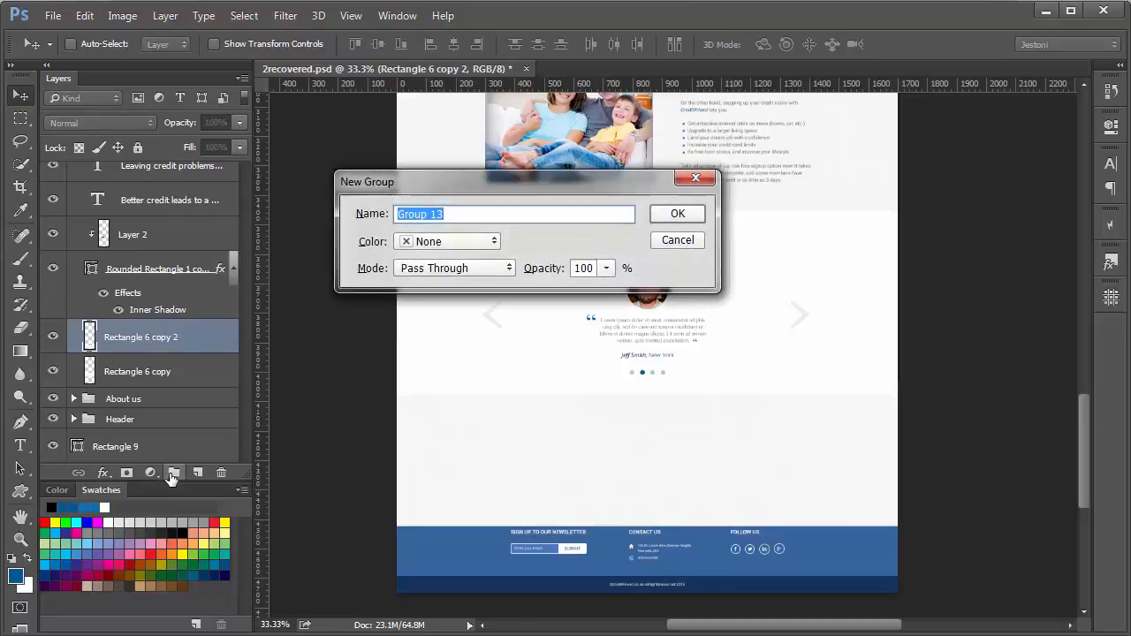
type("message")
key("Return")
left_click(54, 359)
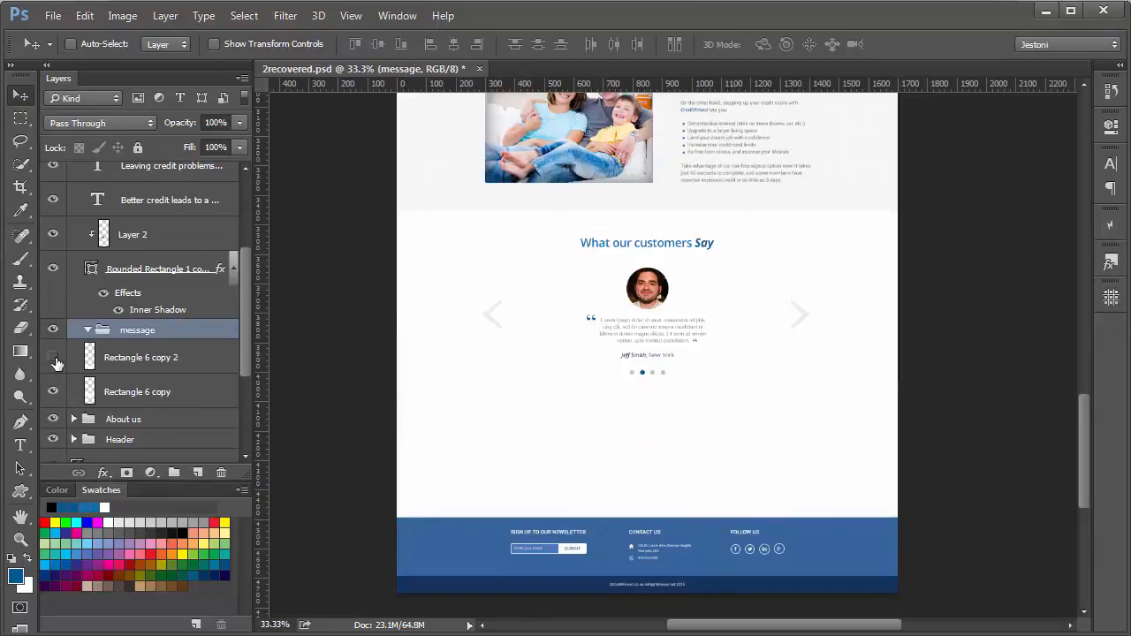
left_click(54, 359)
left_click_drag(118, 361, 174, 410)
left_click_drag(247, 329, 250, 247)
left_click(74, 174)
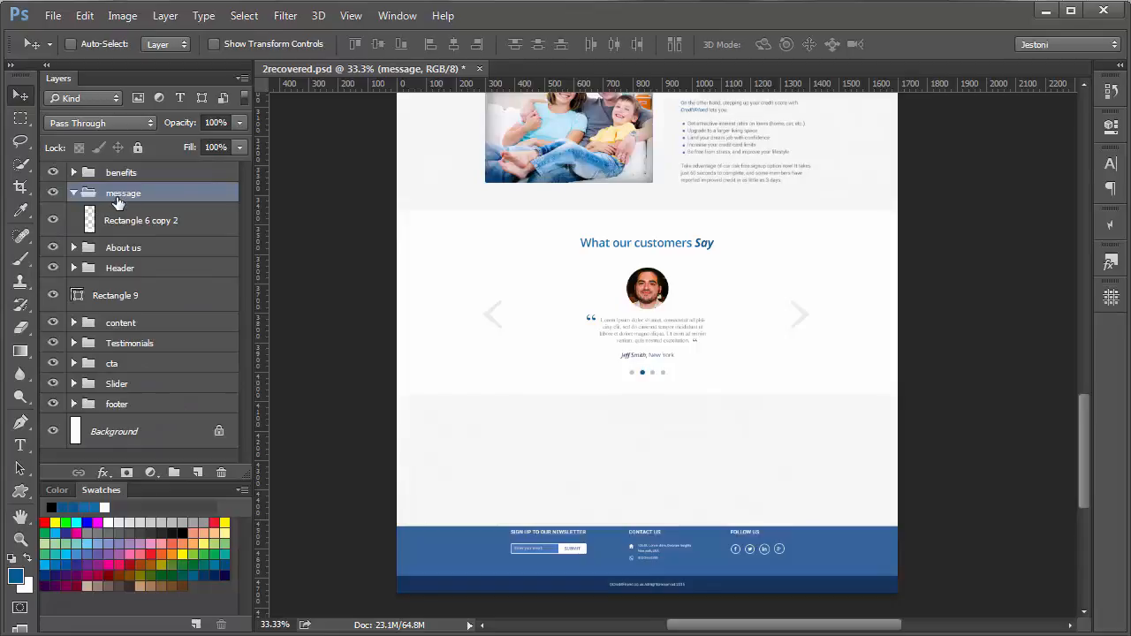
Duplicate the "What our customers Say" heading and place the copy centred near the top of the new grey section.
left_click(74, 343)
left_click_drag(244, 279, 245, 328)
left_click(205, 401)
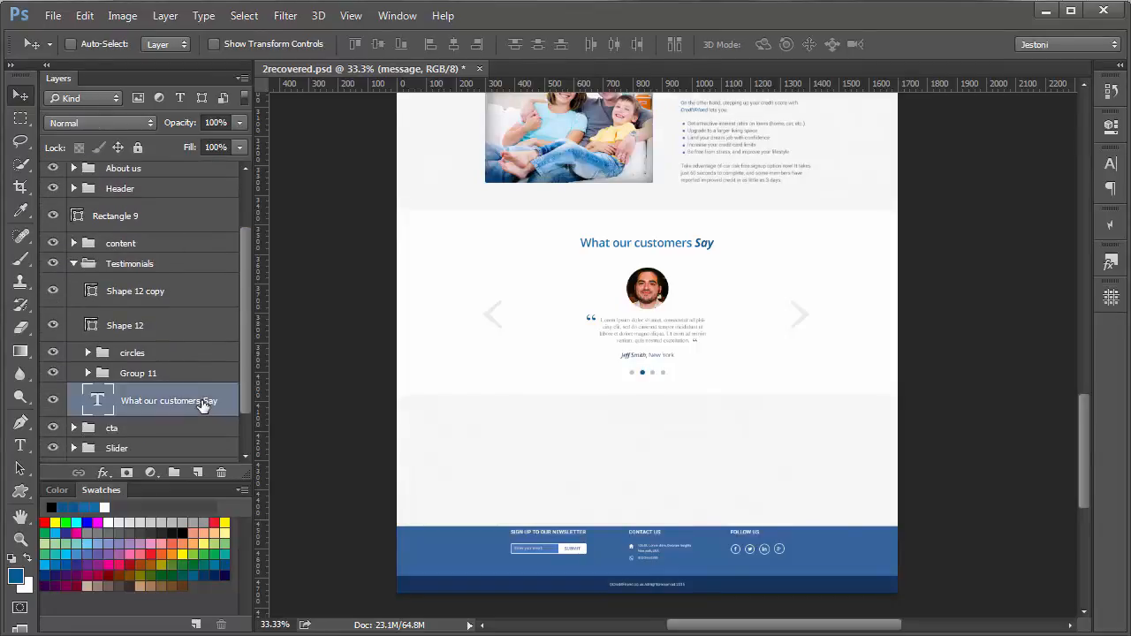
left_click_drag(687, 283, 651, 417)
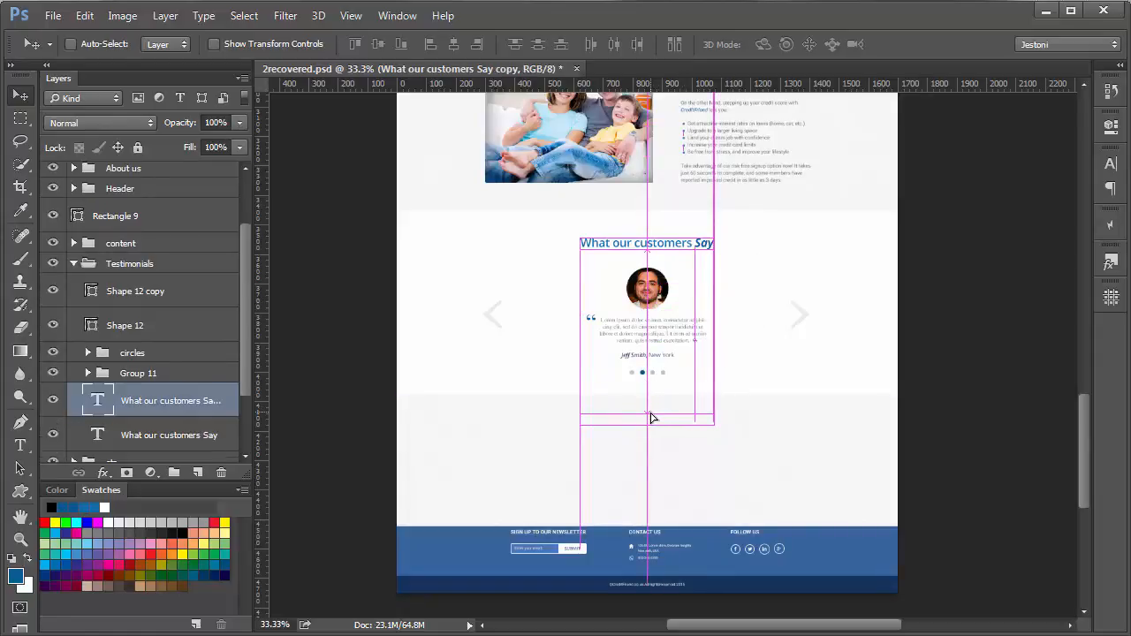
Move the heading copy from Testimonials into the message group above its background and change its text to "Send us a Message".
left_click_drag(168, 400, 120, 252)
left_click(75, 378)
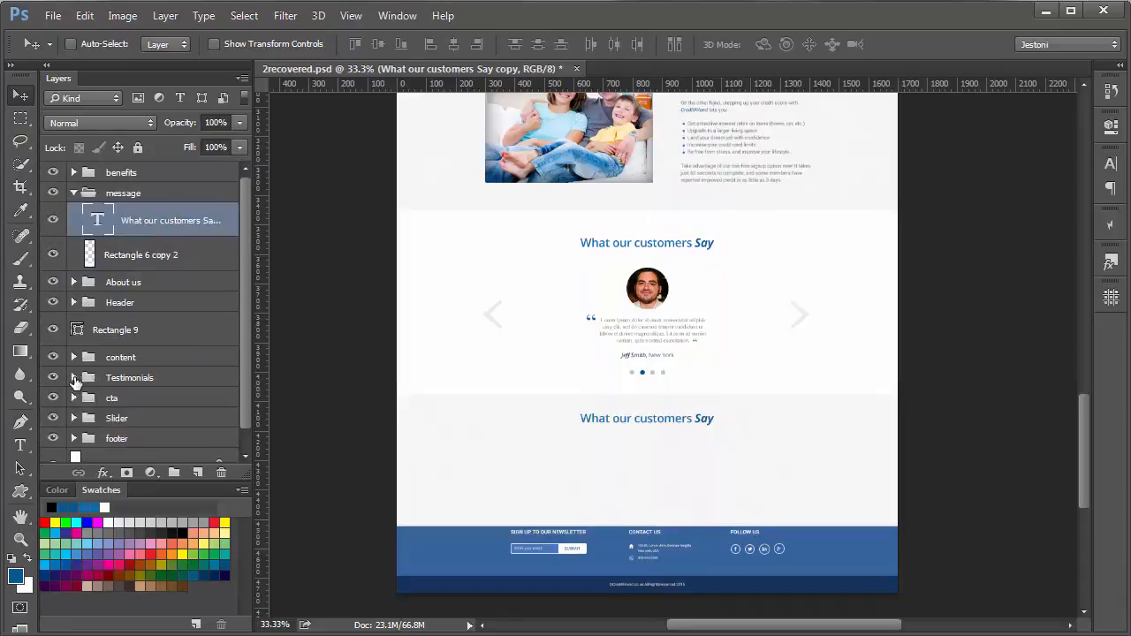
key("t")
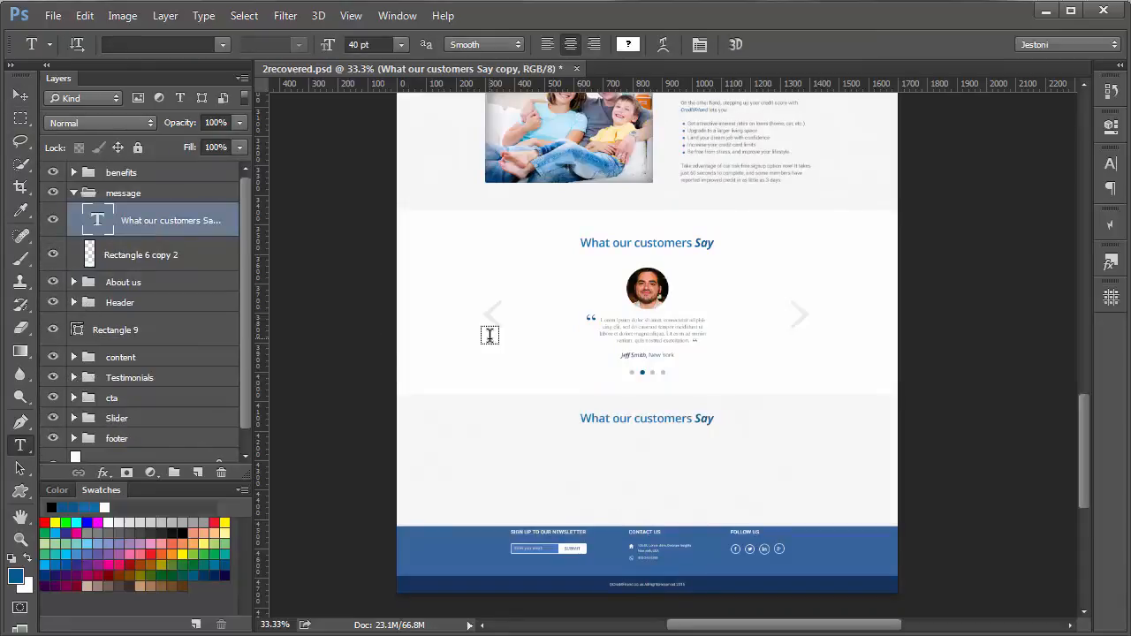
triple_click(647, 418)
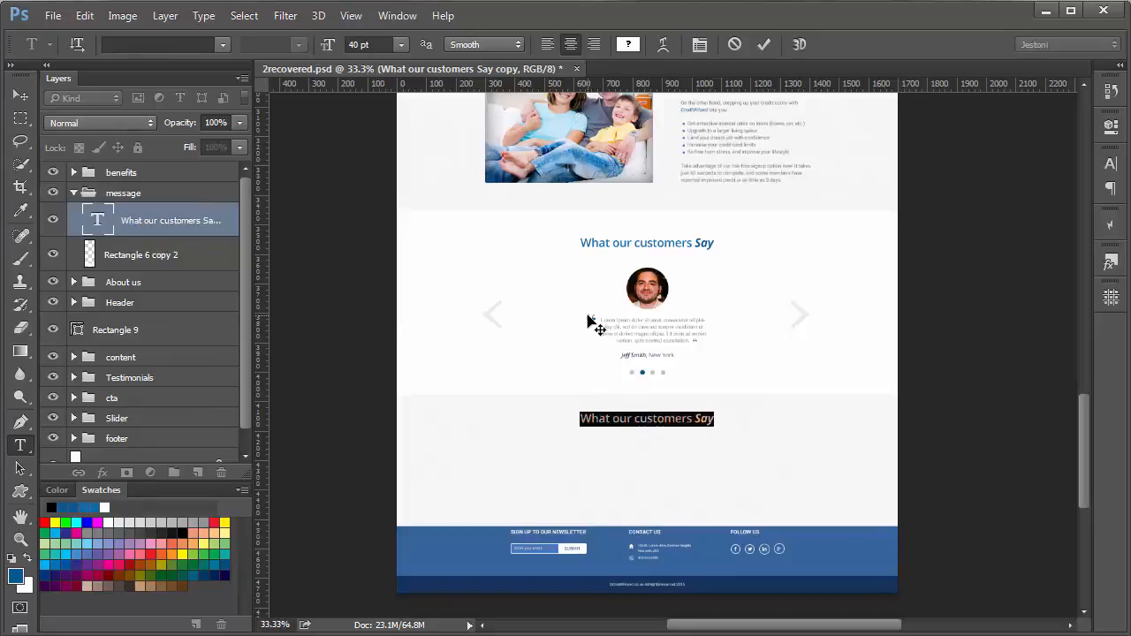
type("Send")
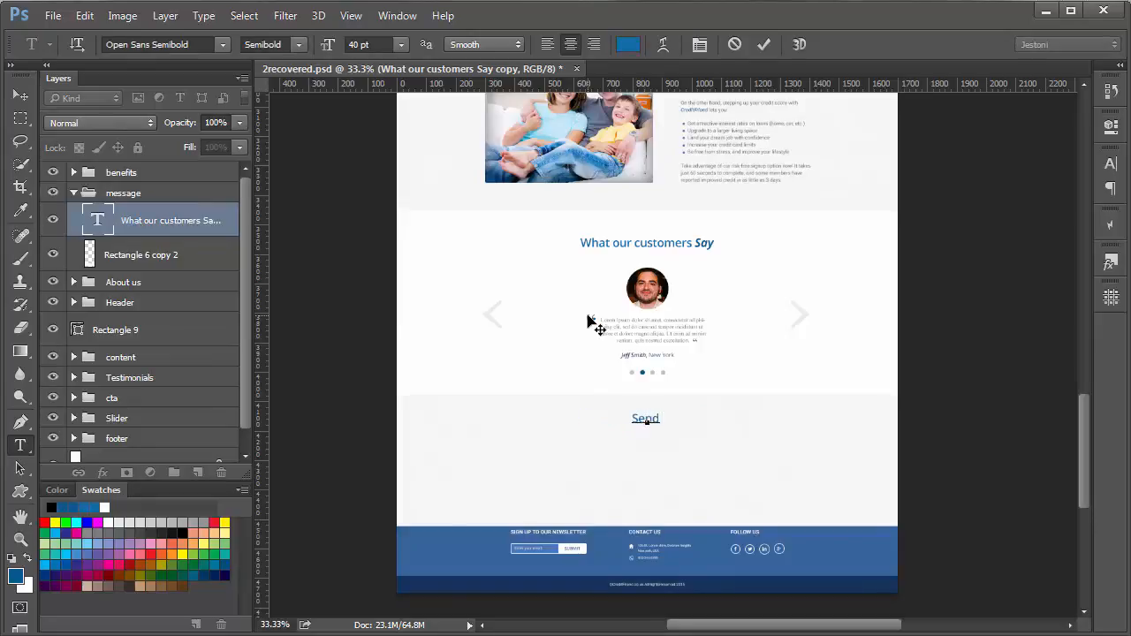
type(" us a Message")
Style the word "Message" in the new heading as Open Sans Bold Italic in a darker blue.
left_click_drag(650, 419, 735, 427)
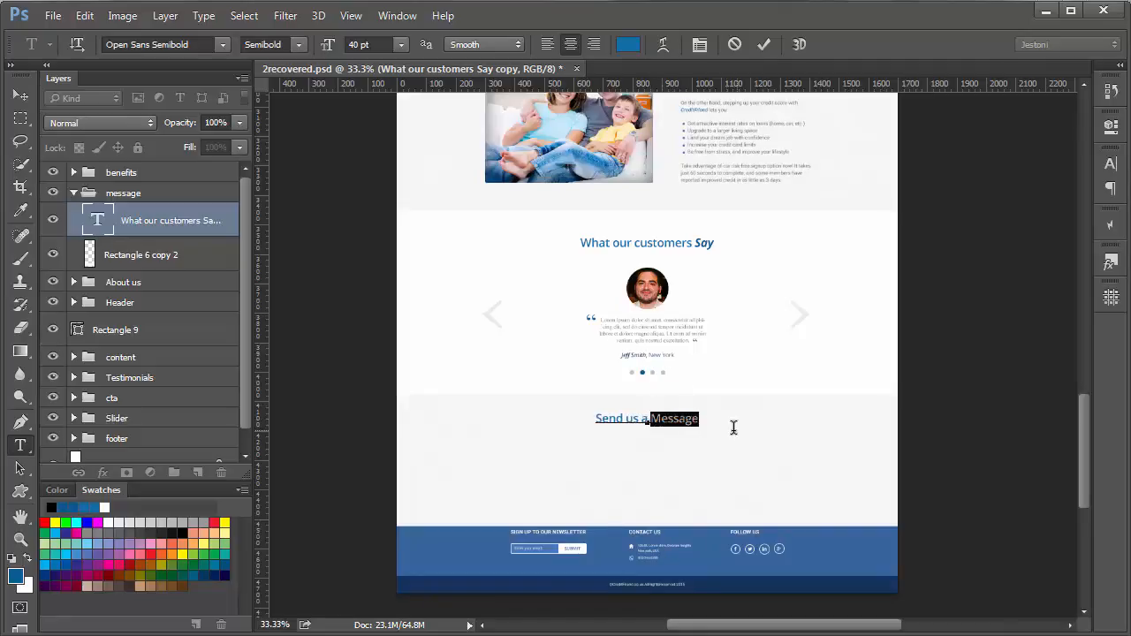
left_click(293, 45)
left_click(331, 163)
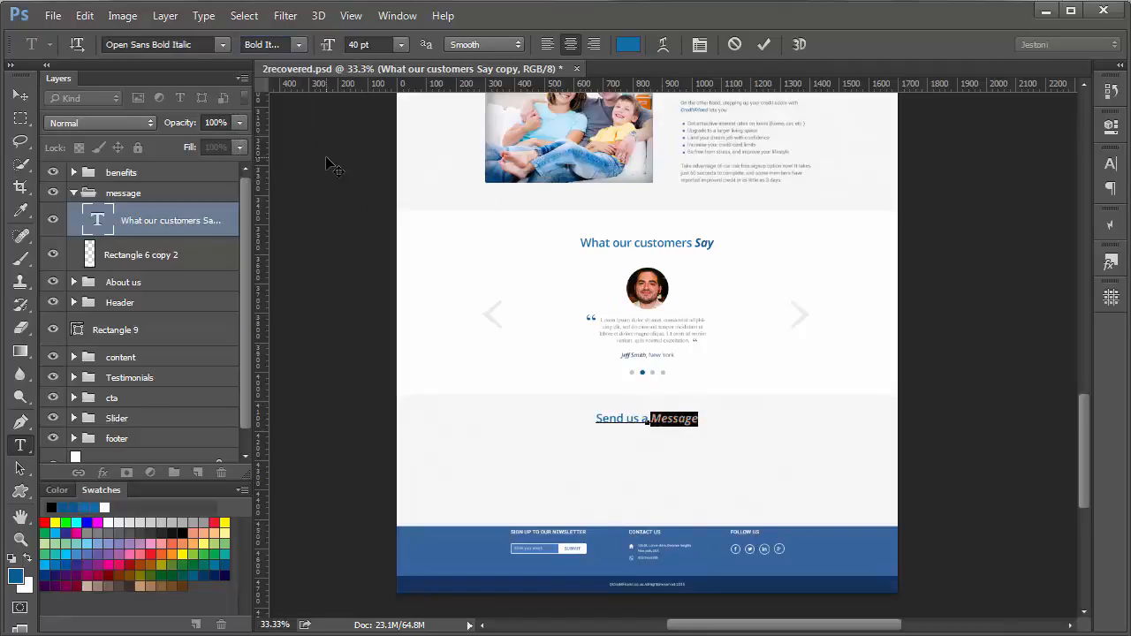
left_click(627, 44)
left_click_drag(565, 188, 118, 188)
left_click_drag(226, 323, 235, 312)
left_click(460, 220)
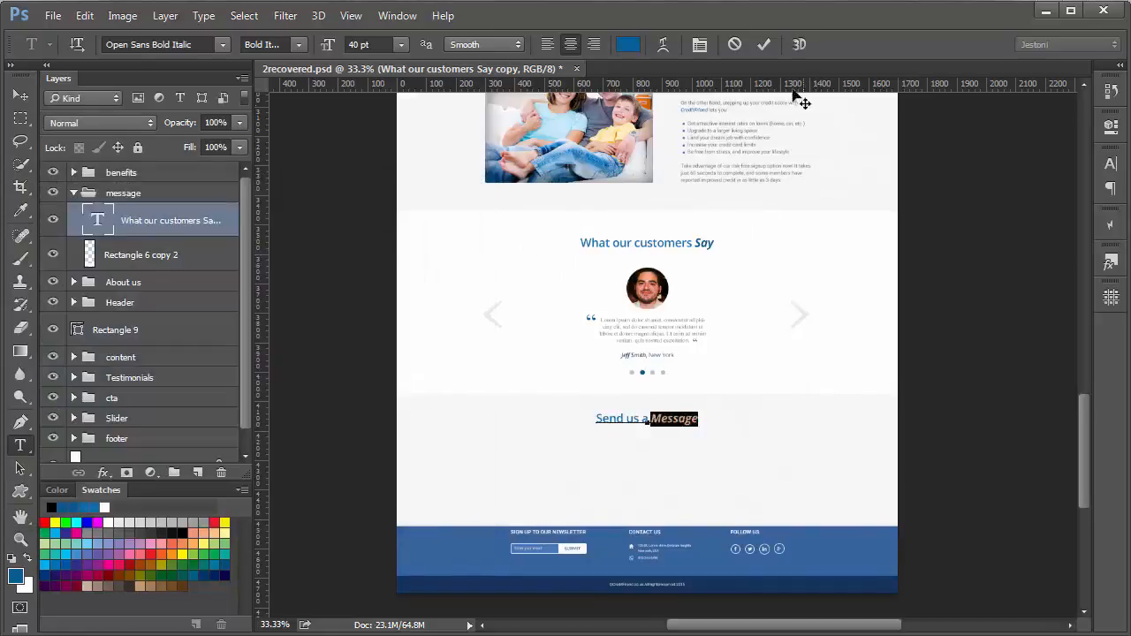
left_click(420, 220)
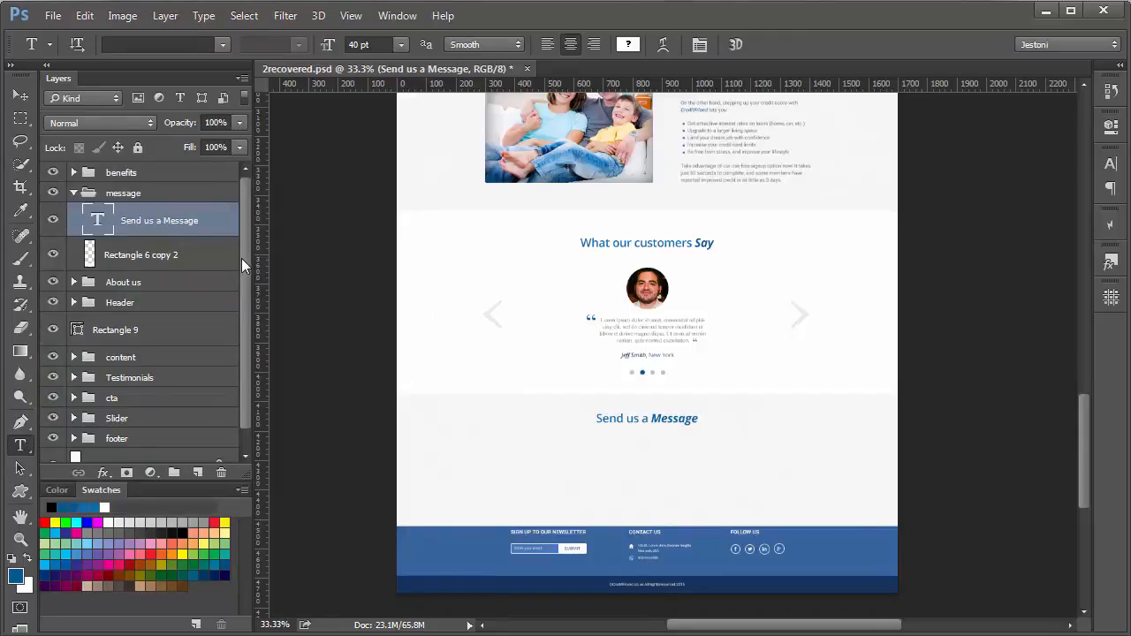
Move the footer group directly above the message group in the layer order.
scroll(178, 434, "down", 1)
left_click_drag(178, 434, 203, 184)
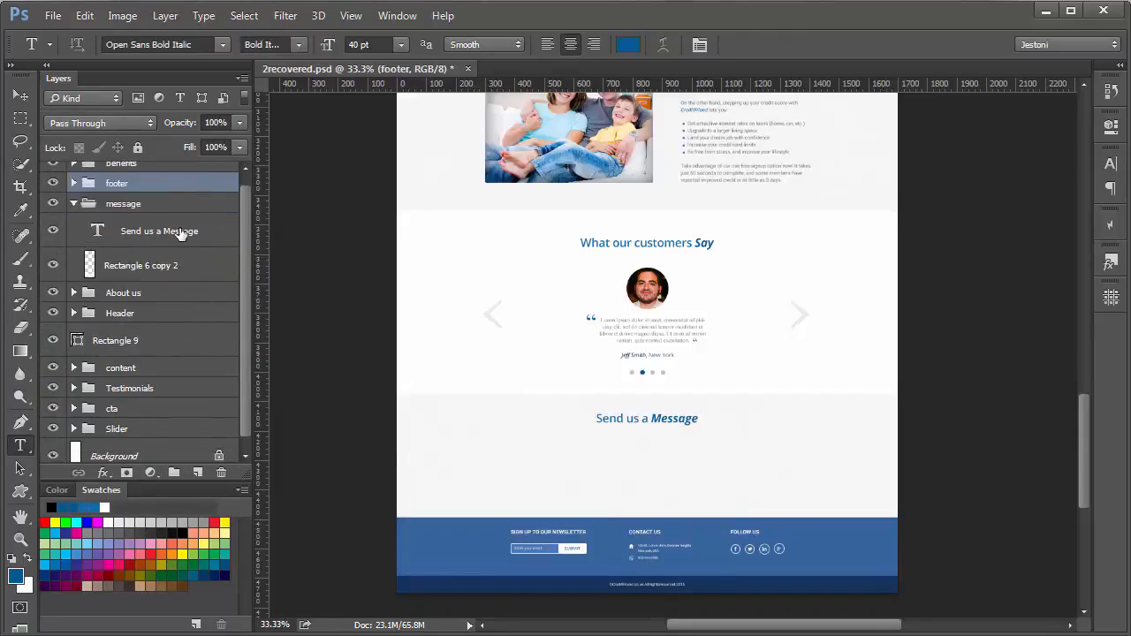
Nudge the "Send us a Message" heading up about 11 px and show the column guides.
key("ctrl+plus")
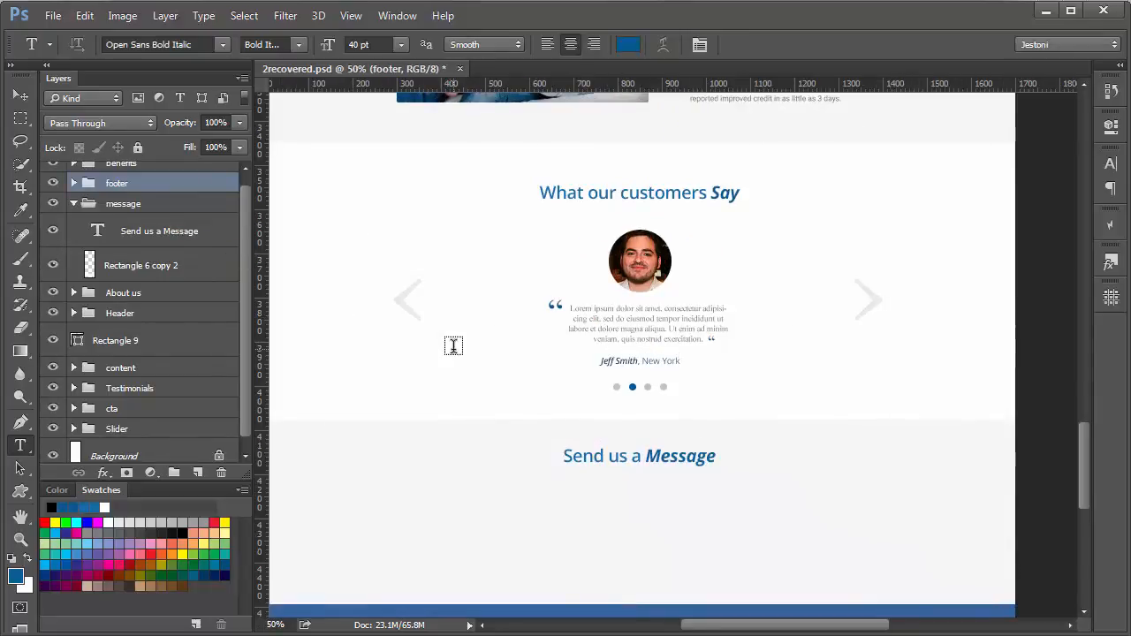
left_click_drag(452, 346, 480, 239)
left_click(217, 239)
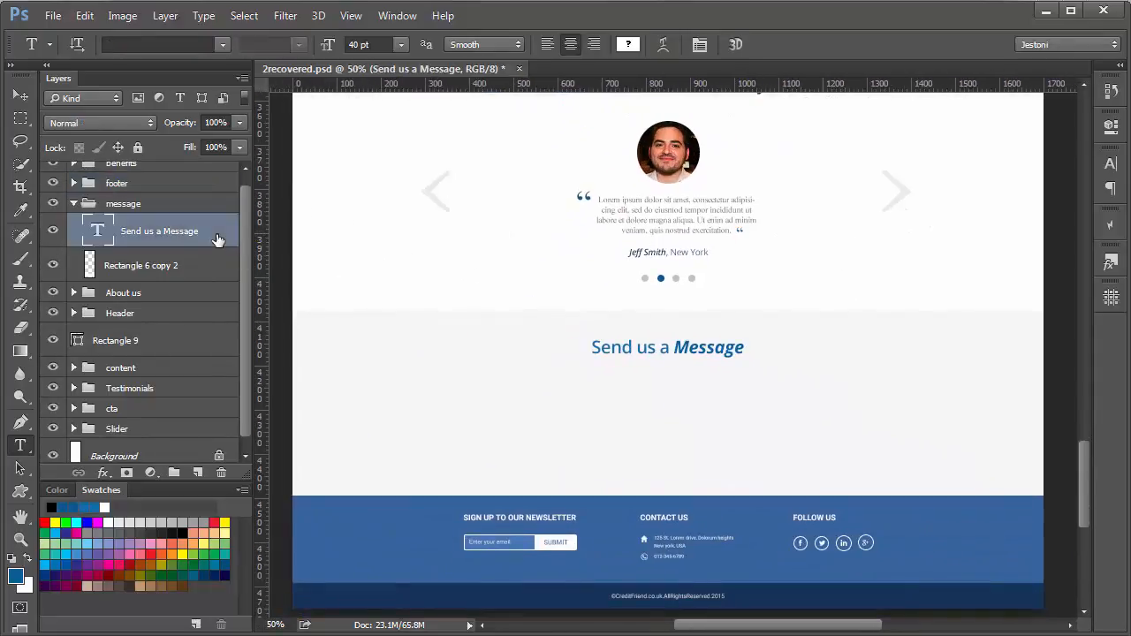
key("v")
key("Up")
key("Up")
key("Up")
key("Up")
key("Up")
key("Up")
key("Up")
key("Up")
key("Up")
key("Up")
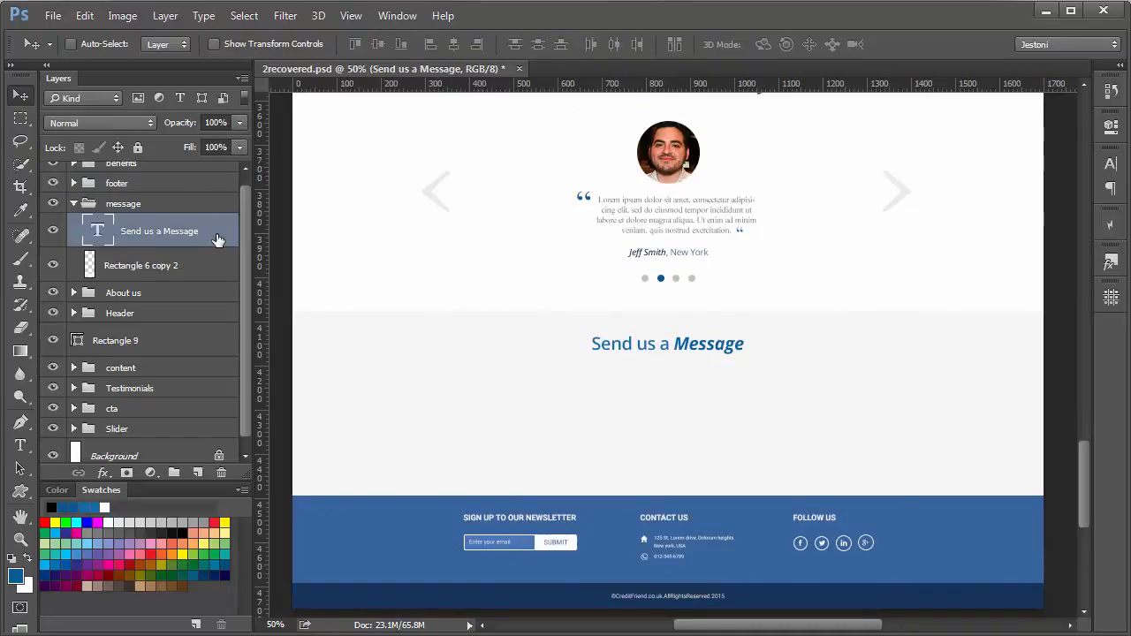
key("ctrl+semicolon")
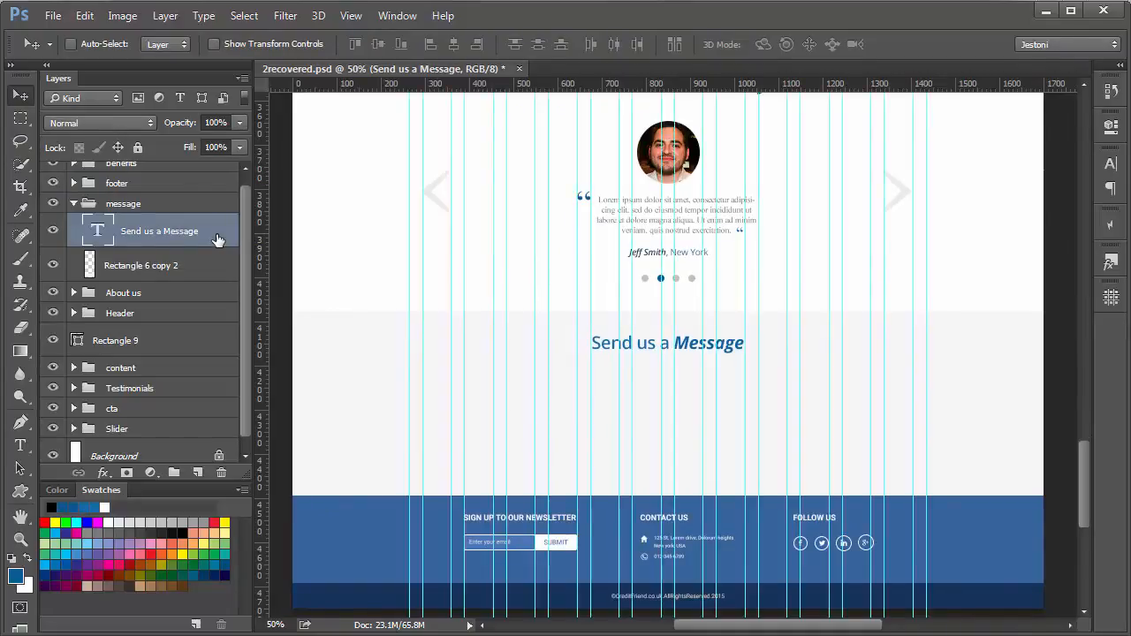
key("Up")
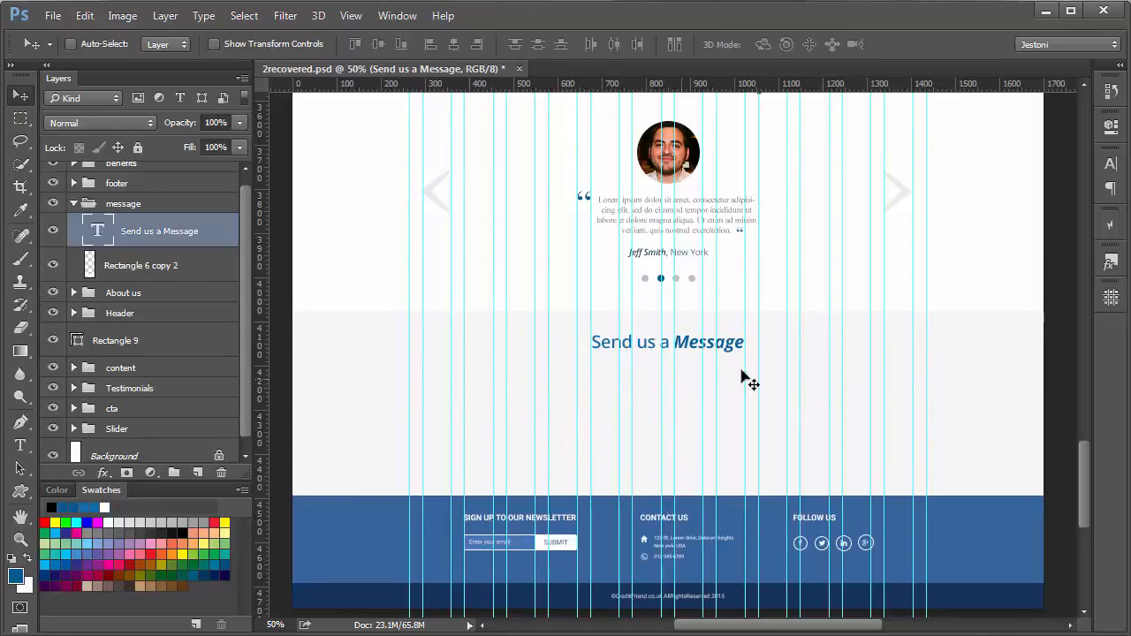
Draw a rounded rectangle about 445 by 44 px with a 10 px corner radius below the "Send us a Message" heading.
right_click(21, 491)
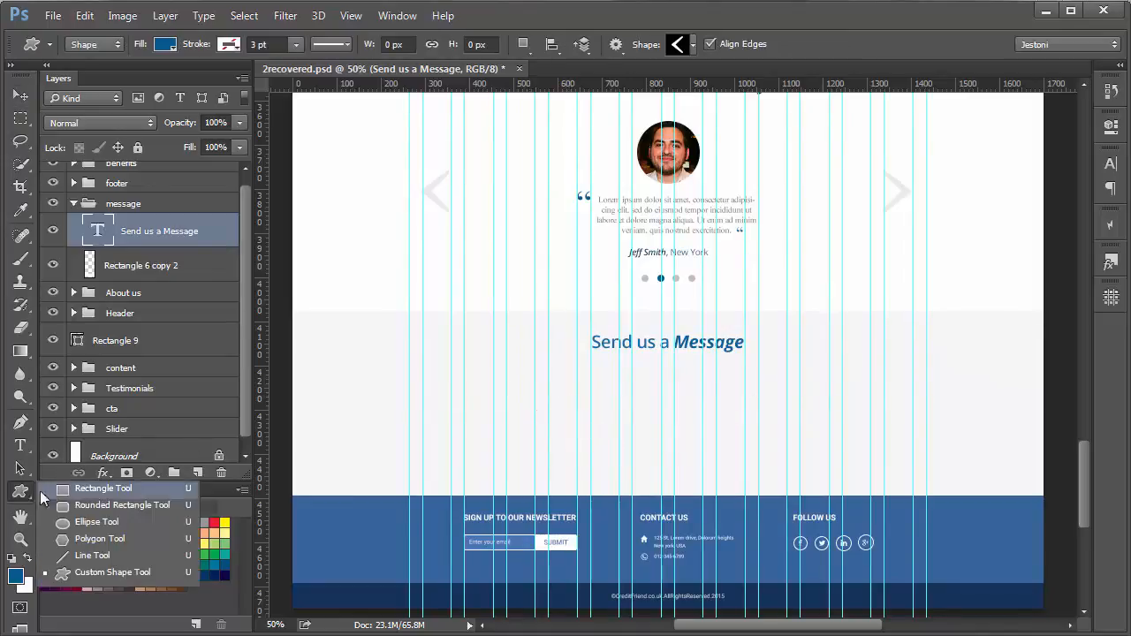
left_click(89, 505)
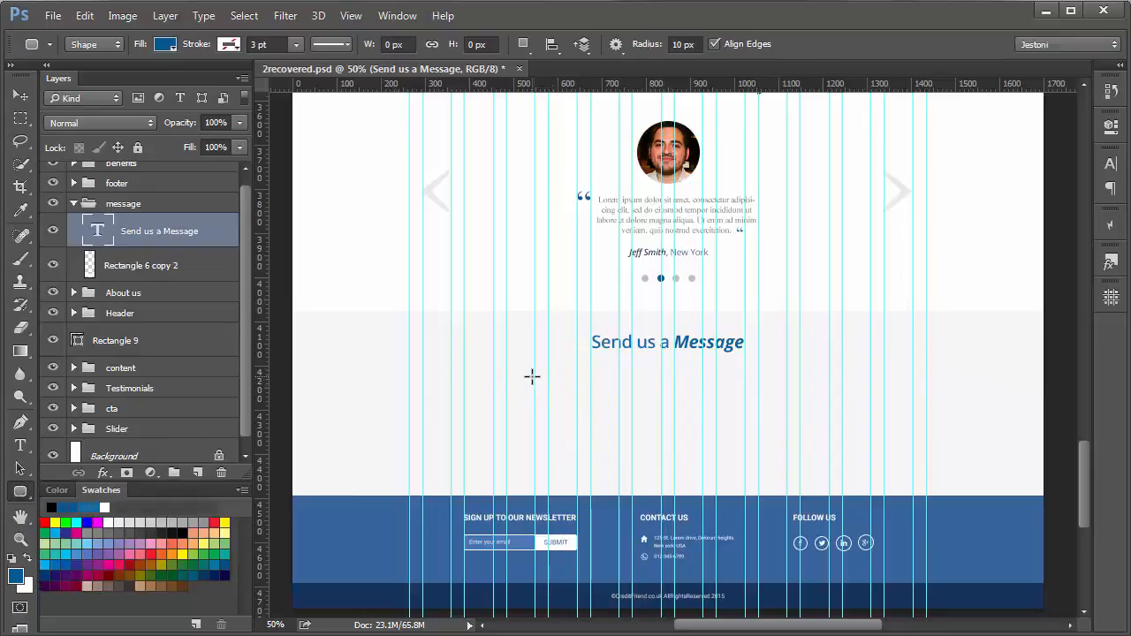
left_click_drag(547, 377, 745, 396)
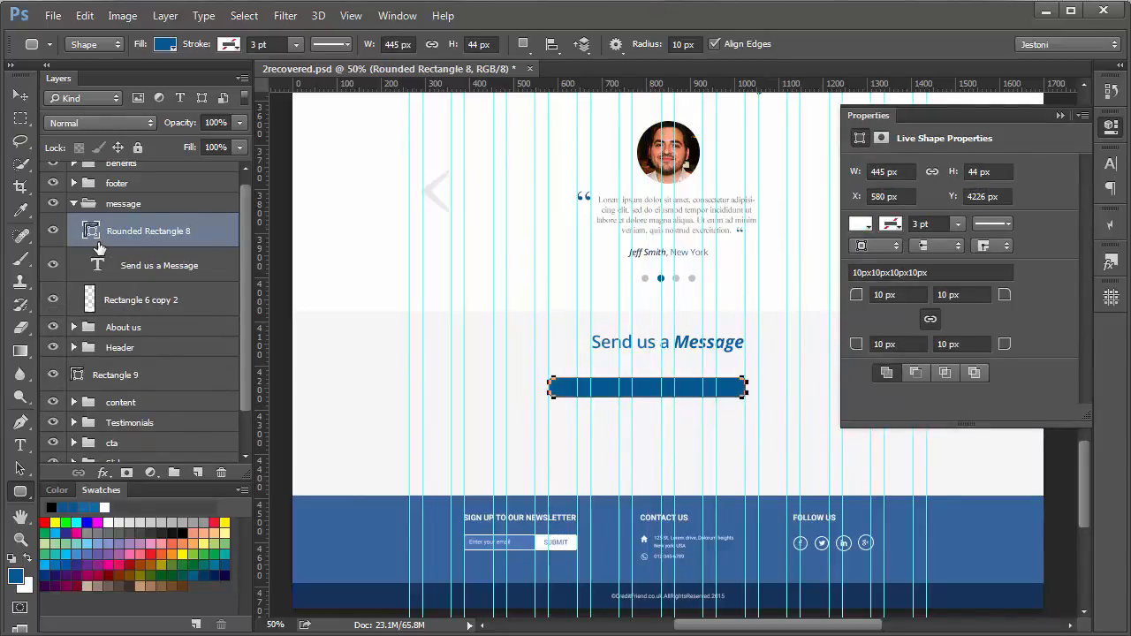
Give the rounded rectangle a white fill and a 1 pt blue stroke.
key("ctrl+BackSpace")
left_click(164, 44)
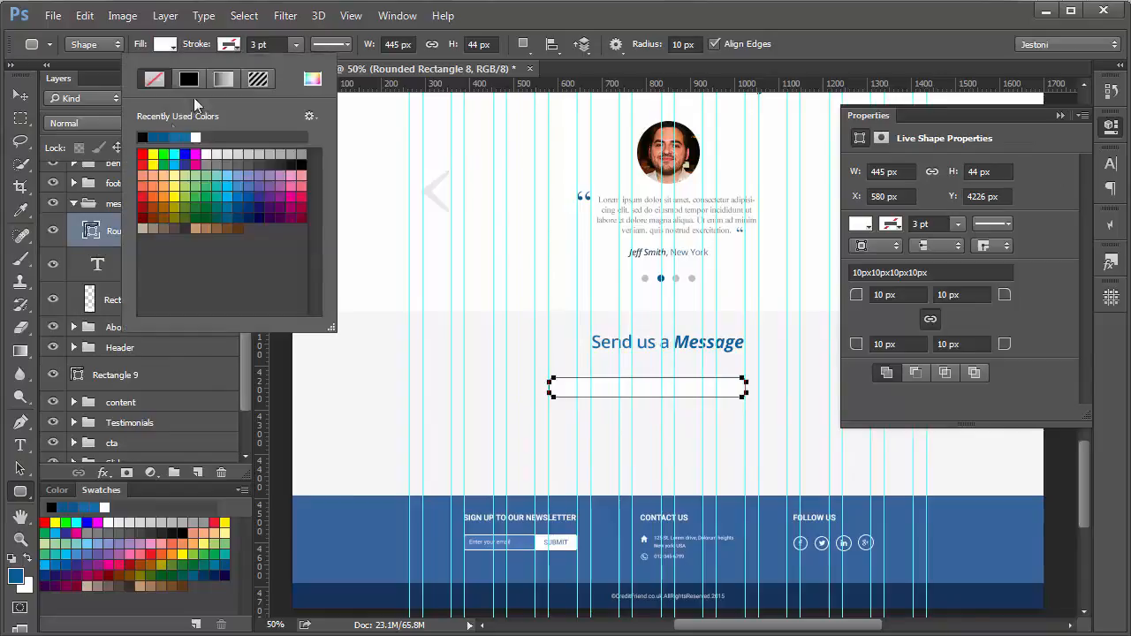
left_click(176, 137)
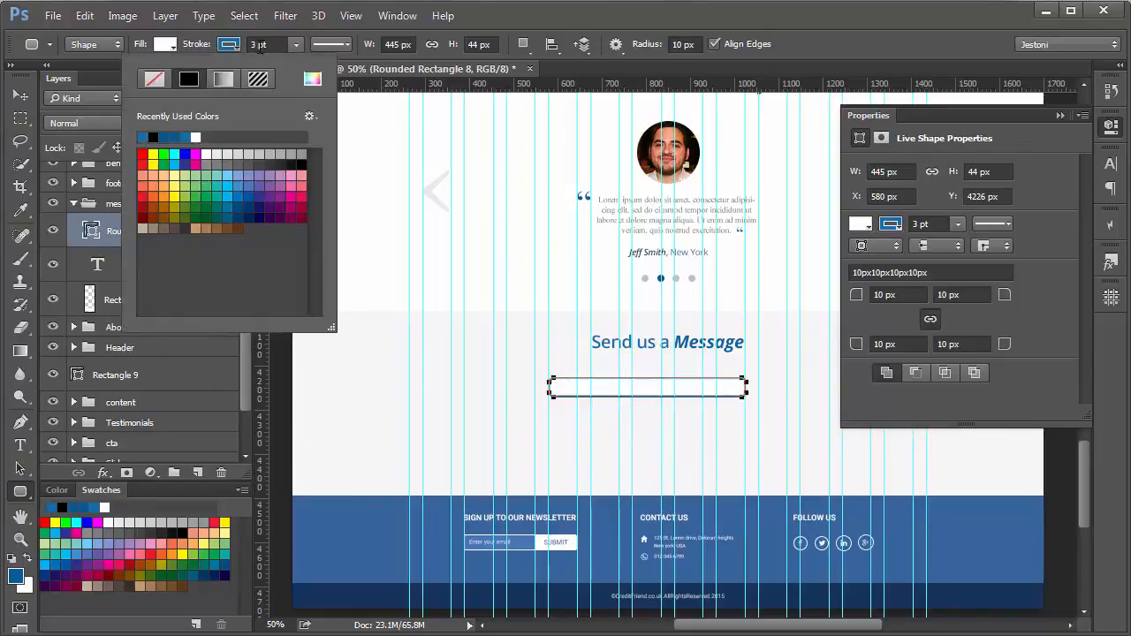
left_click(250, 46)
type("1")
key("Return")
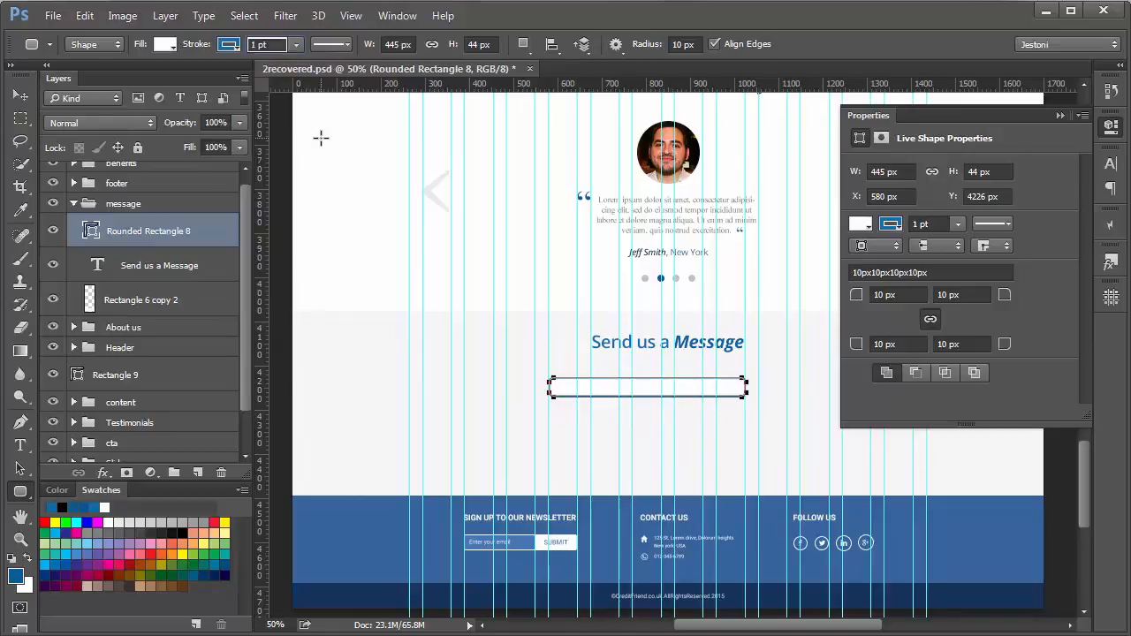
left_click(1061, 116)
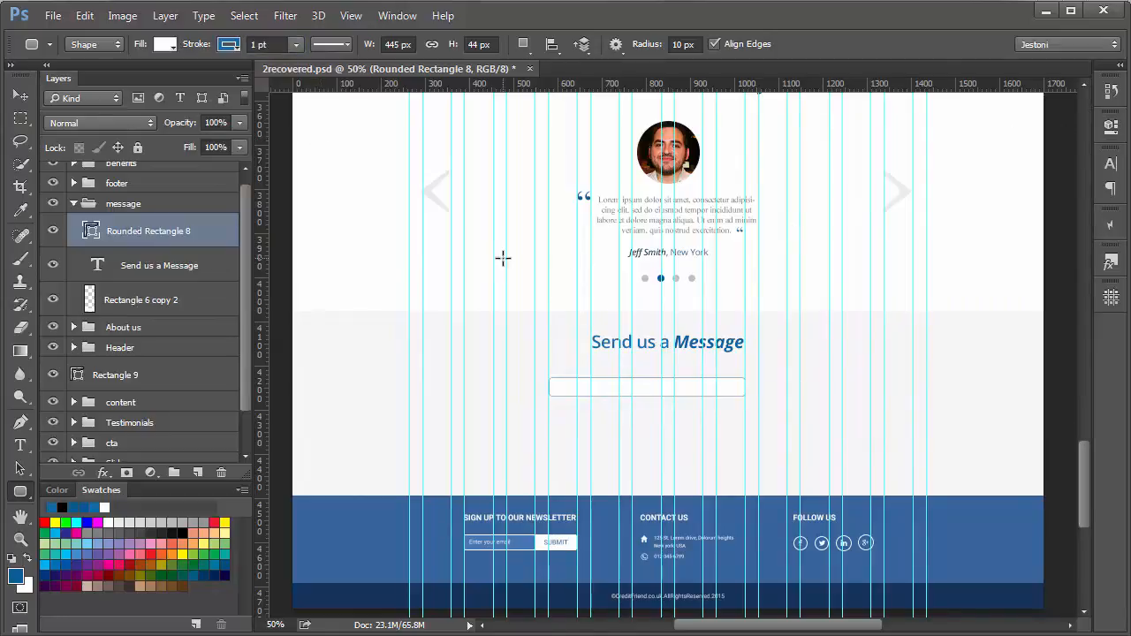
Centre the rounded rectangle horizontally on the canvas and nudge it up about 4 px.
left_click(21, 97)
key("ctrl+a")
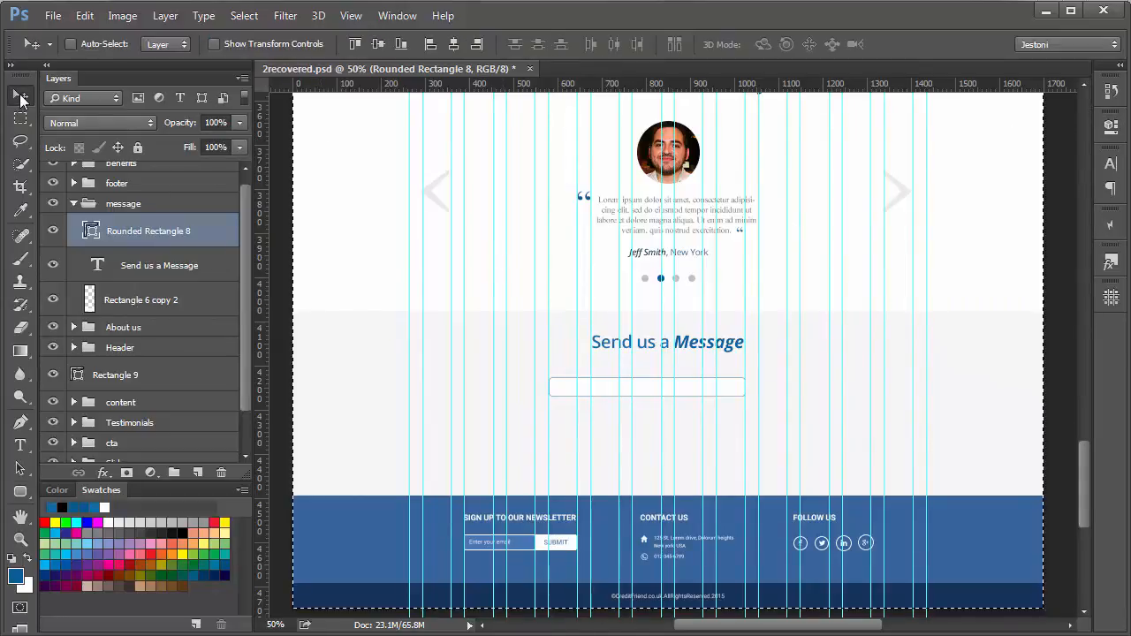
left_click(453, 44)
key("ctrl")
key("ctrl+d")
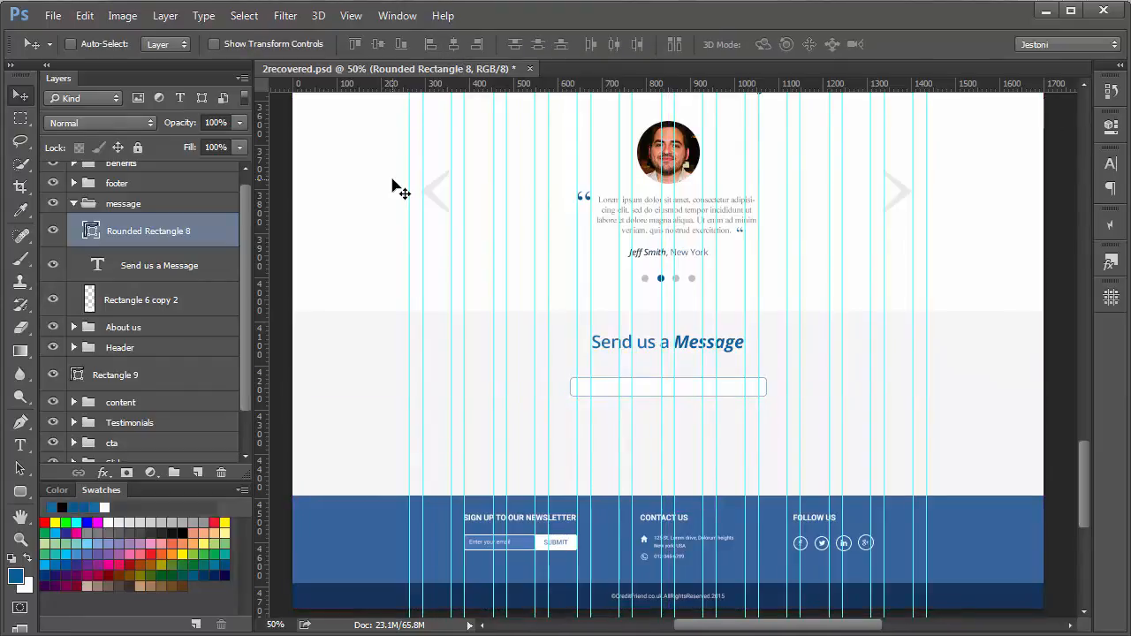
key("Up")
key("Up")
key("Up")
key("Up")
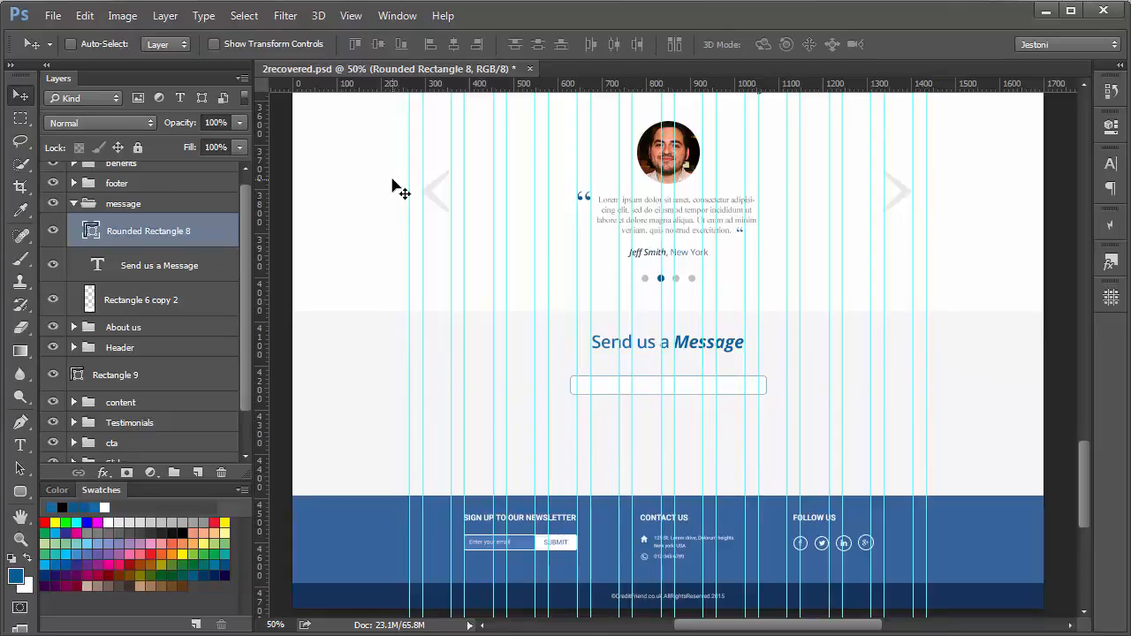
Add the placeholder text "Enter your Email" in 15 pt Open Sans Regular and place it near the left end of the rounded rectangle.
key("ctrl+plus")
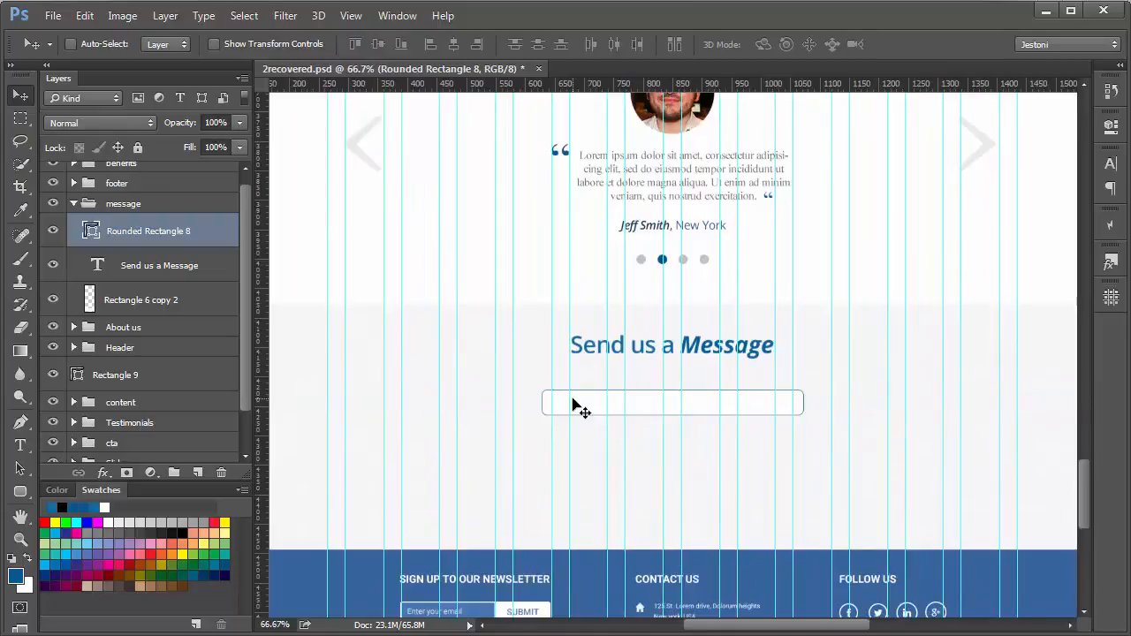
key("t")
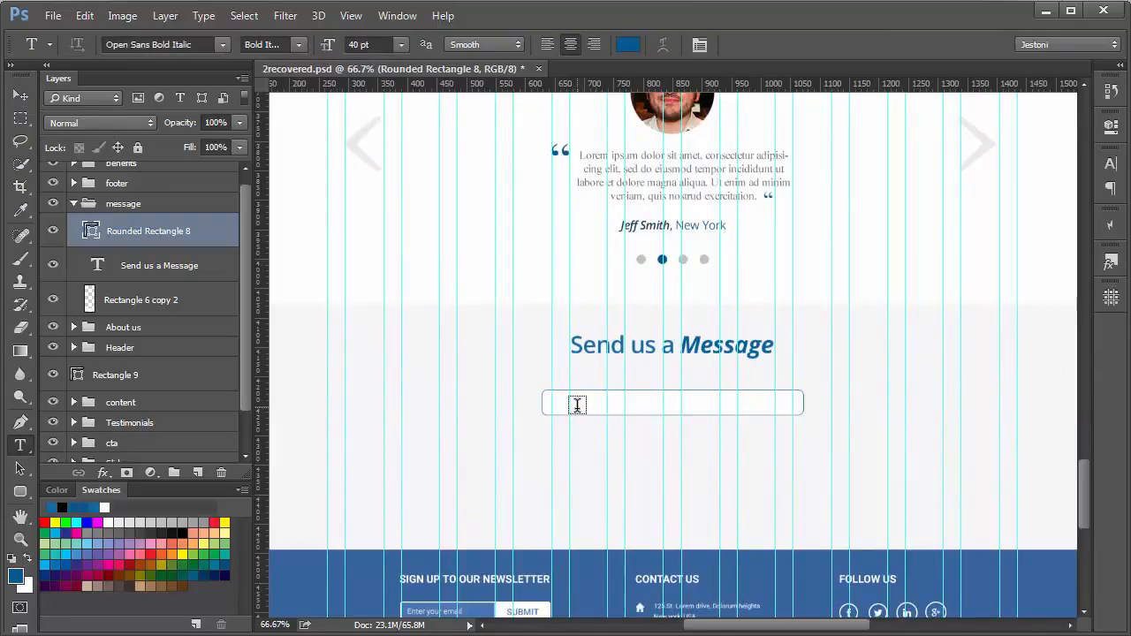
left_click(577, 405)
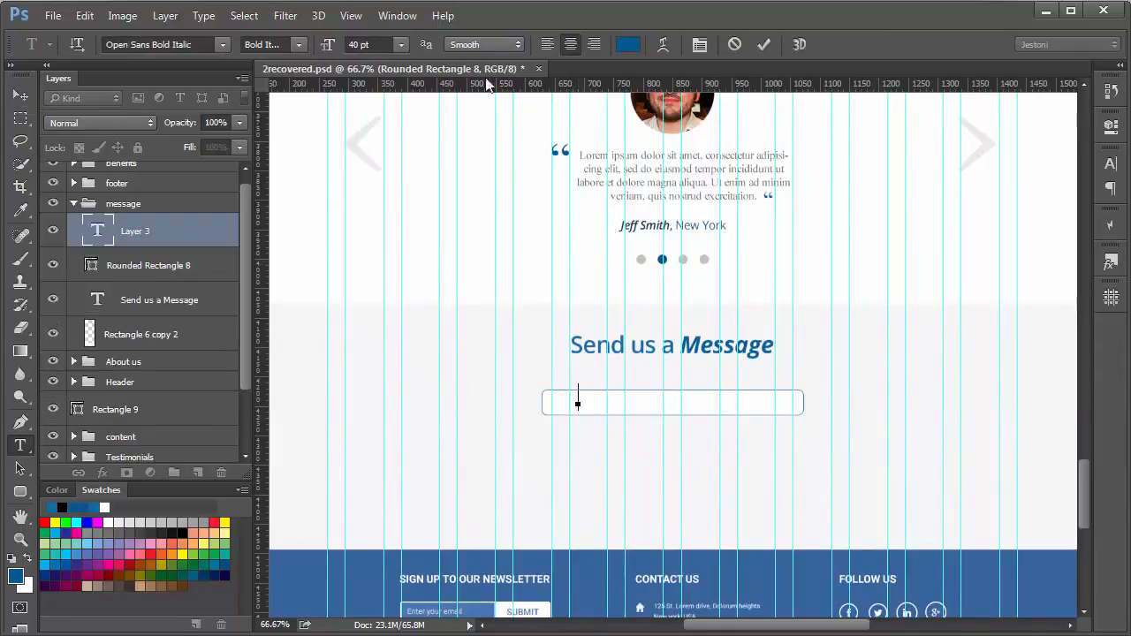
mouse_move(333, 49)
left_mouse_down()
mouse_move(319, 51)
mouse_move(330, 47)
left_mouse_up()
left_click(299, 44)
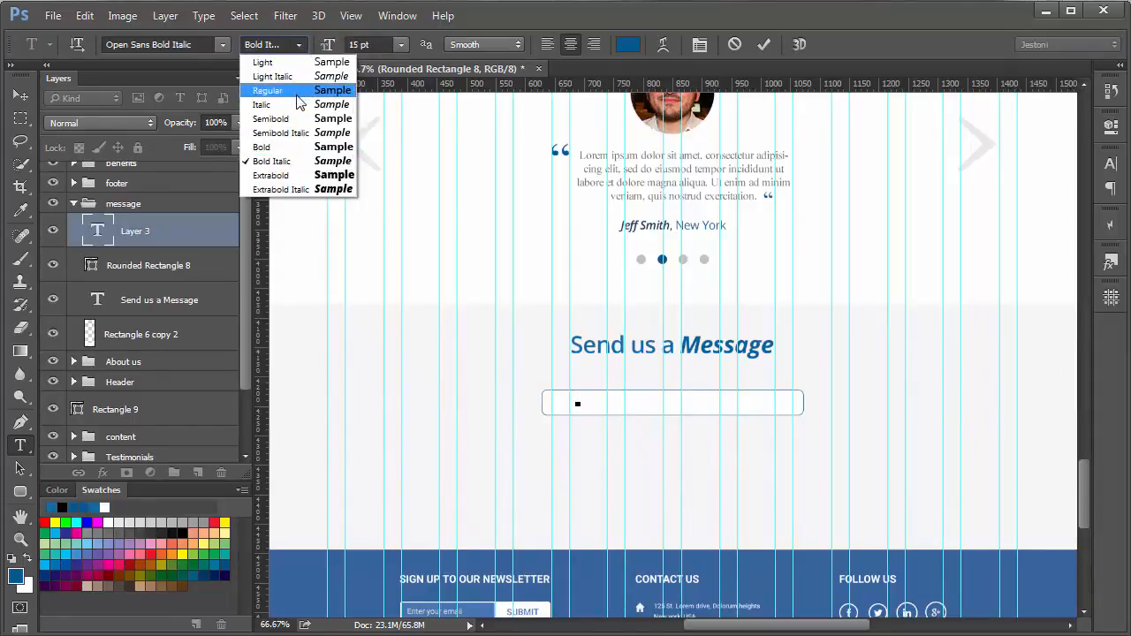
left_click(314, 92)
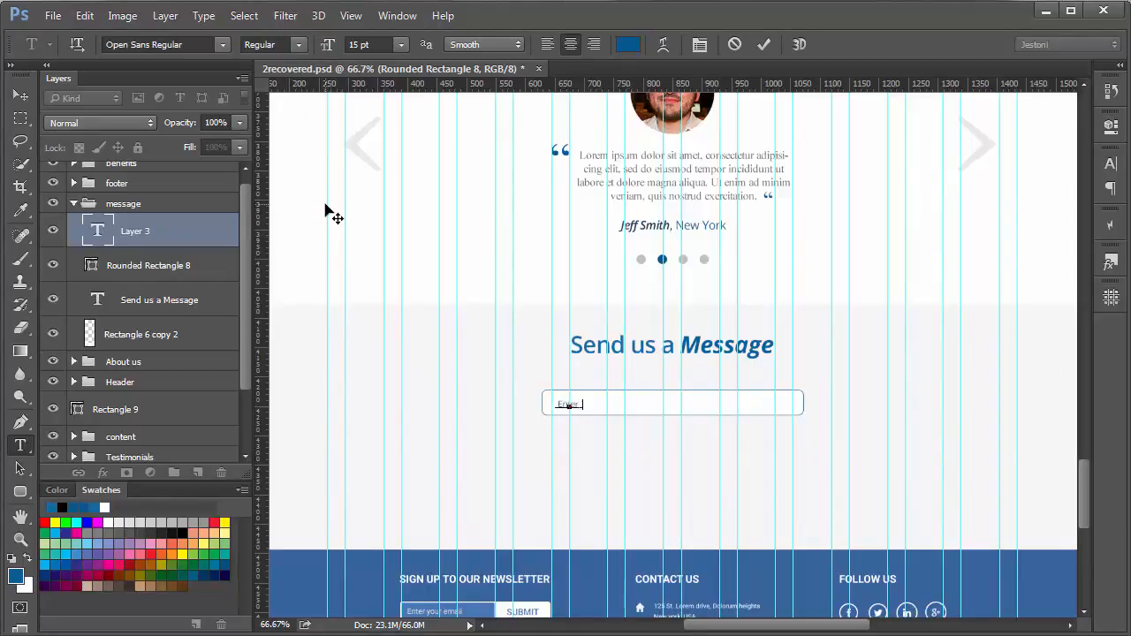
type("Email")
key("ctrl+a")
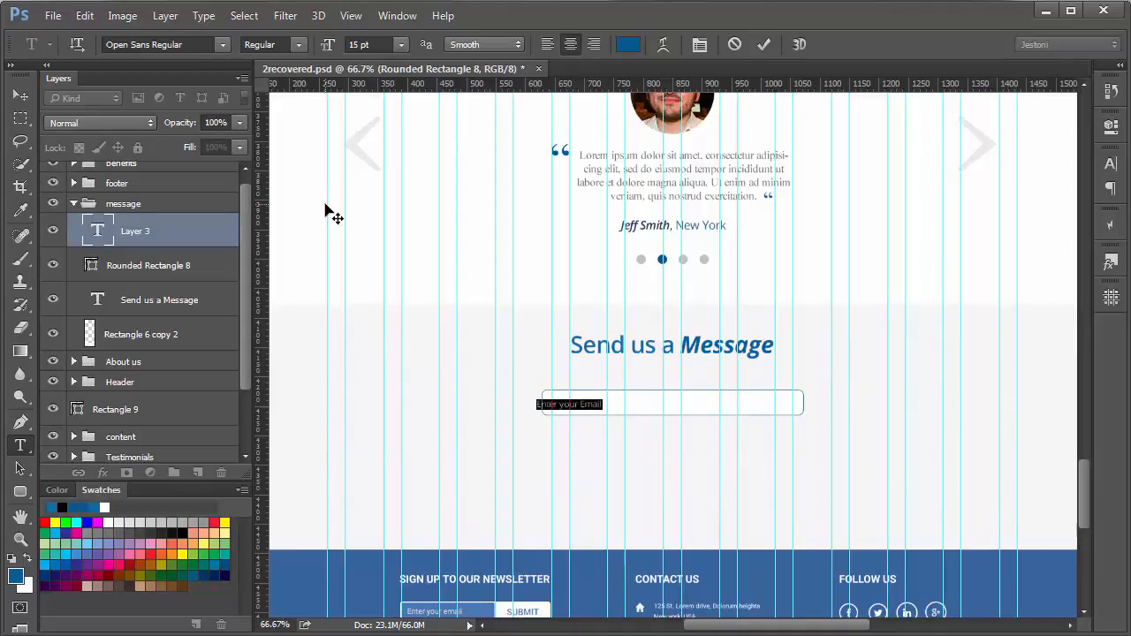
left_click_drag(332, 217, 356, 214)
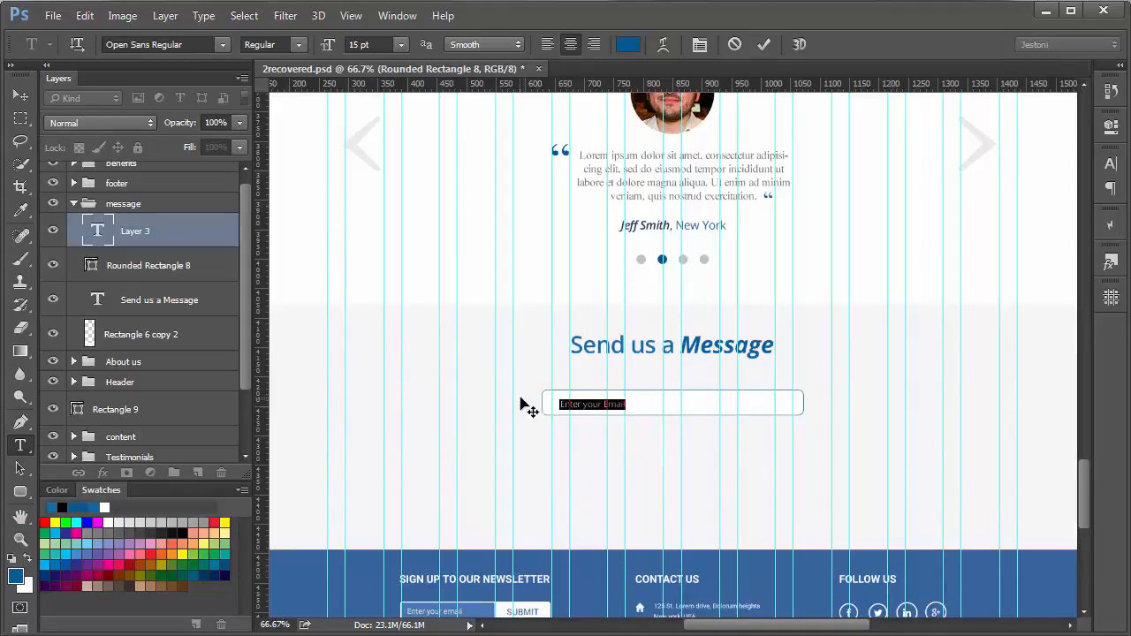
Set the "Enter your Email" placeholder text to the Italic style.
left_click(299, 44)
left_click(328, 112)
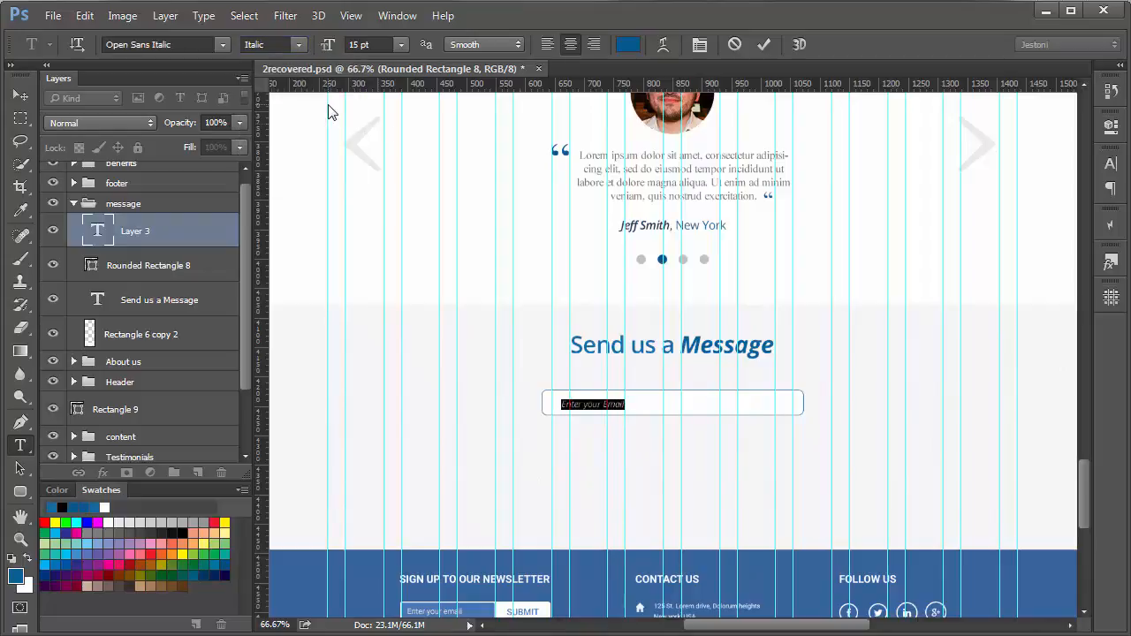
left_click(763, 45)
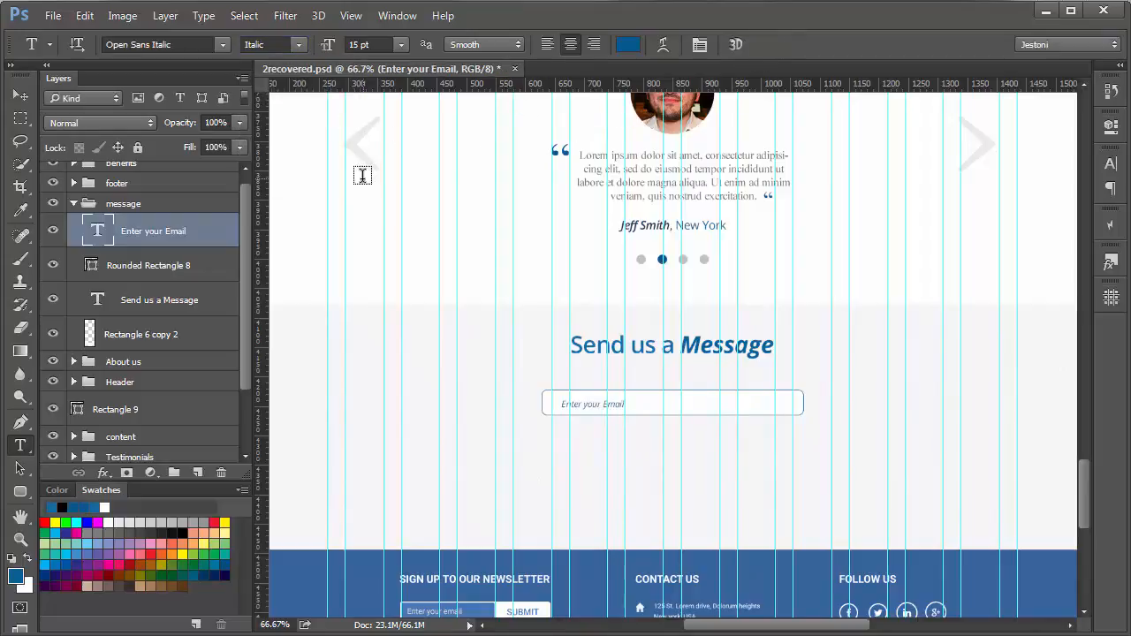
Group the "Enter your Email" text with its rounded rectangle and duplicate the group directly below the original field.
left_click(20, 94)
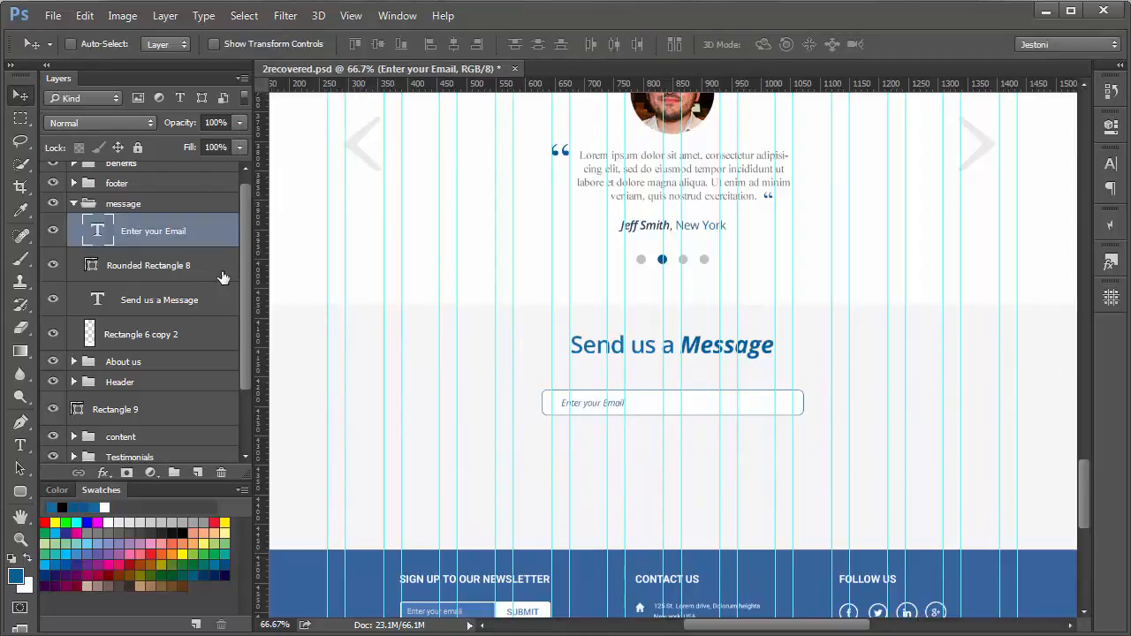
left_click(202, 265, "shift")
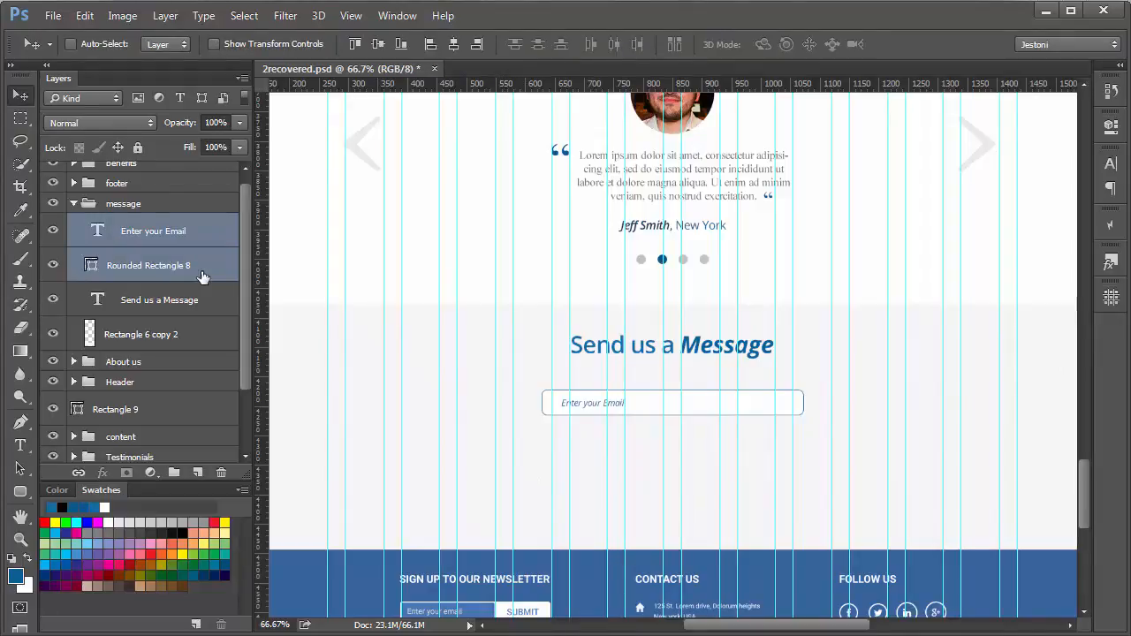
key("ctrl+g")
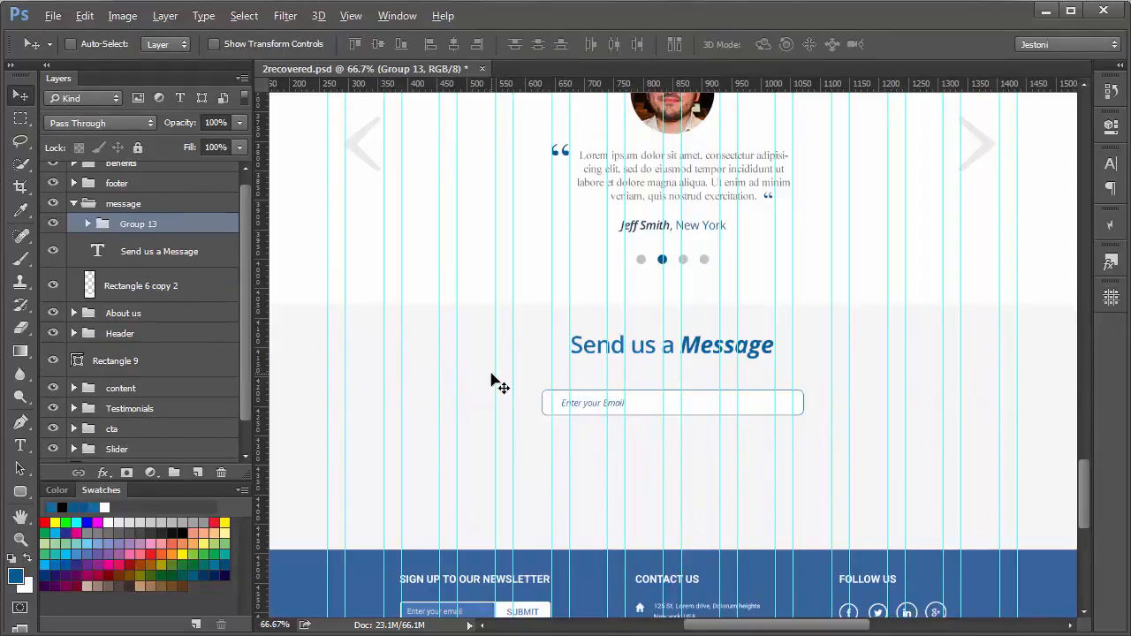
left_click_drag(495, 383, 495, 411)
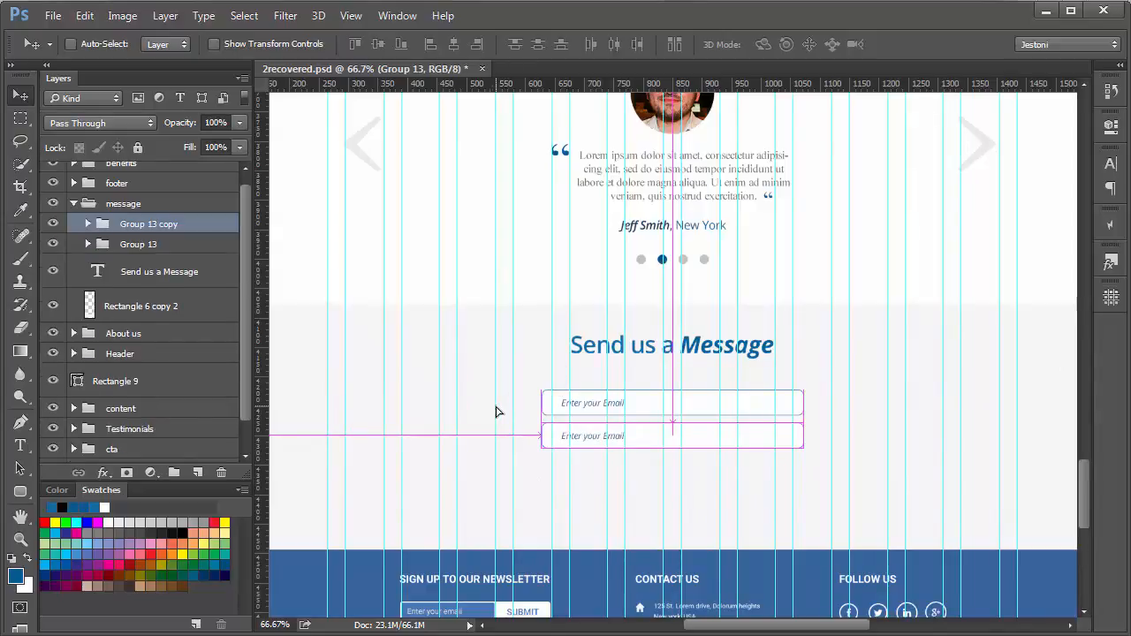
Change the duplicated field's placeholder to "Your Message" and nudge it left to line up with the "Enter your Email" text.
key("t")
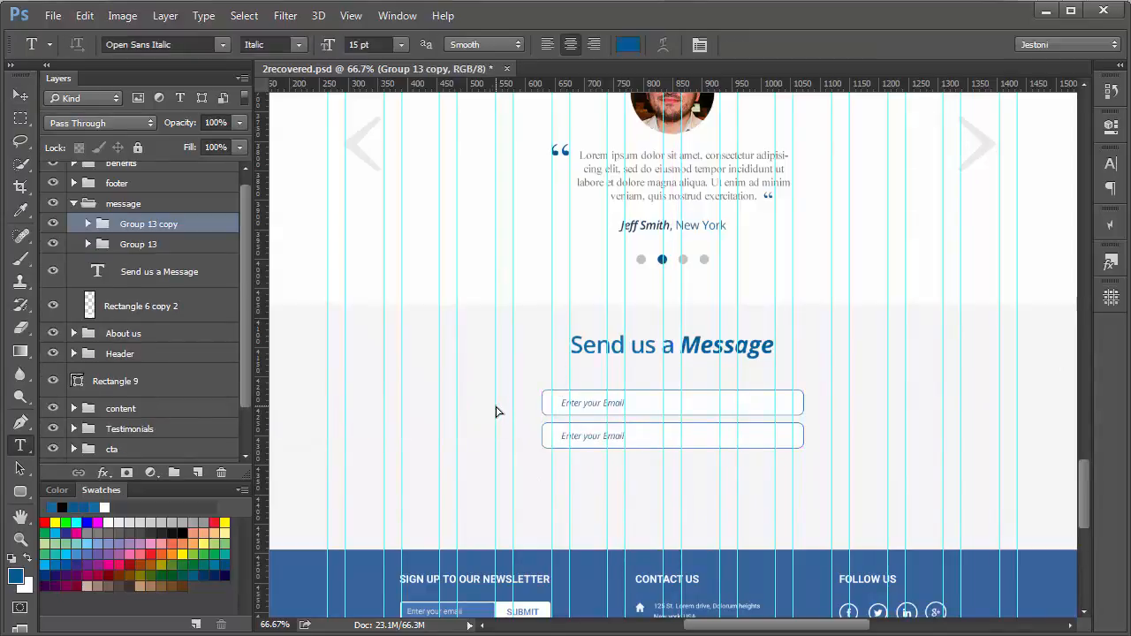
left_click(584, 434)
key("ctrl+a")
key("BackSpace")
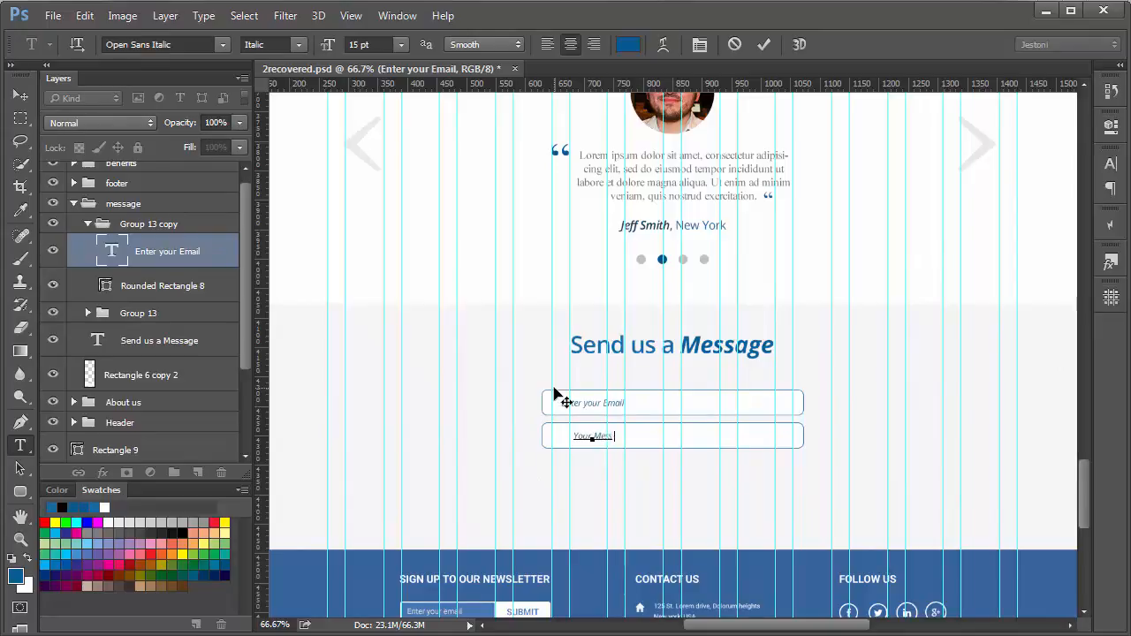
type("Your Message")
key("ctrl+Return")
key("v")
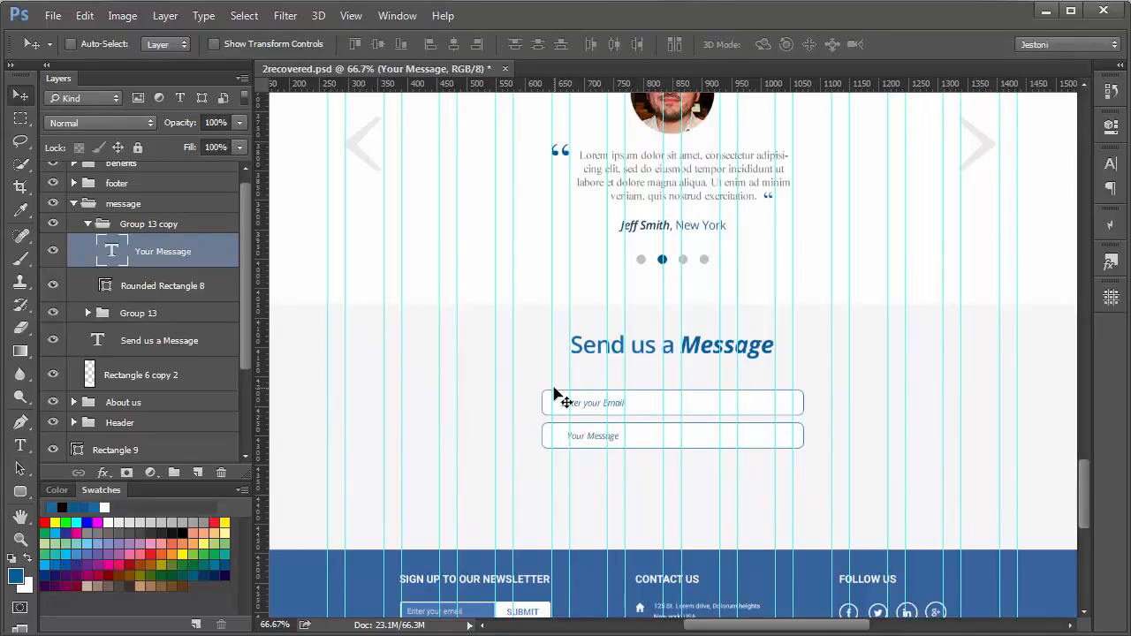
key("Left")
key("Left")
key("Left")
key("Left")
Stretch the "Your Message" field's rounded rectangle downward to about three times its height.
left_click(202, 290)
key("ctrl+t")
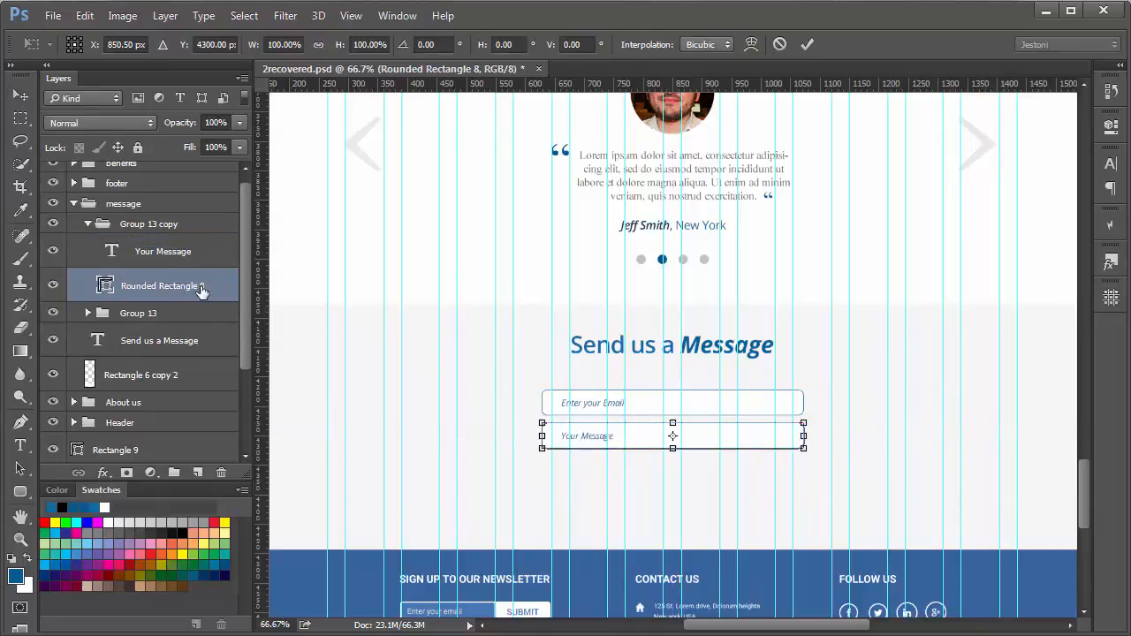
left_click_drag(669, 456, 674, 509)
left_click(809, 47)
Set the canvas height to 5000 pixels.
key("space")
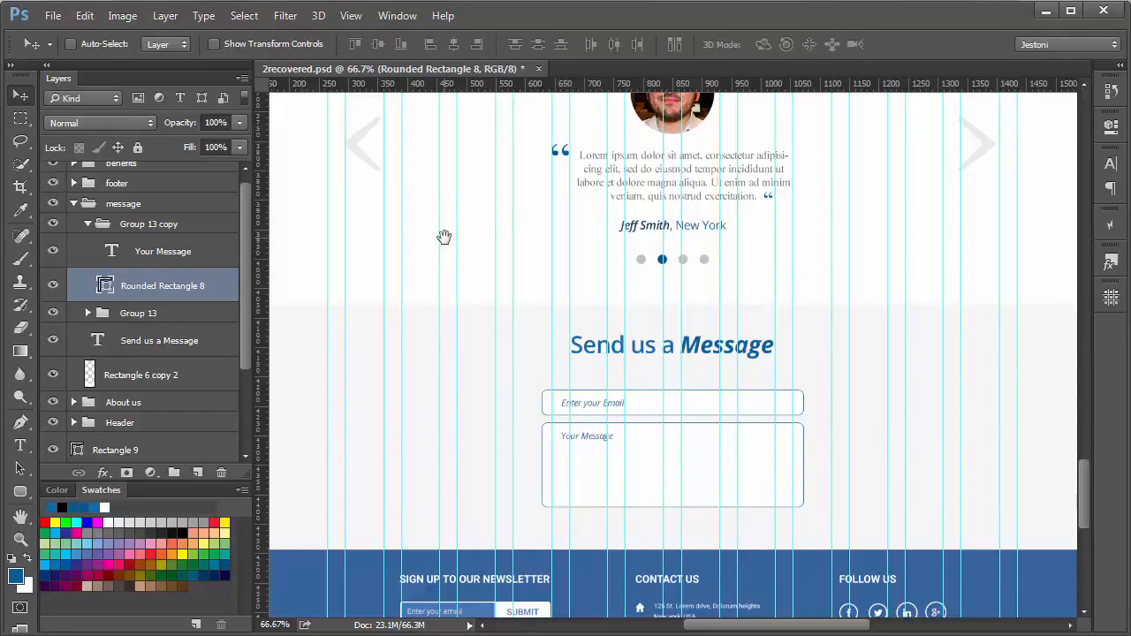
left_click_drag(421, 387, 438, 228)
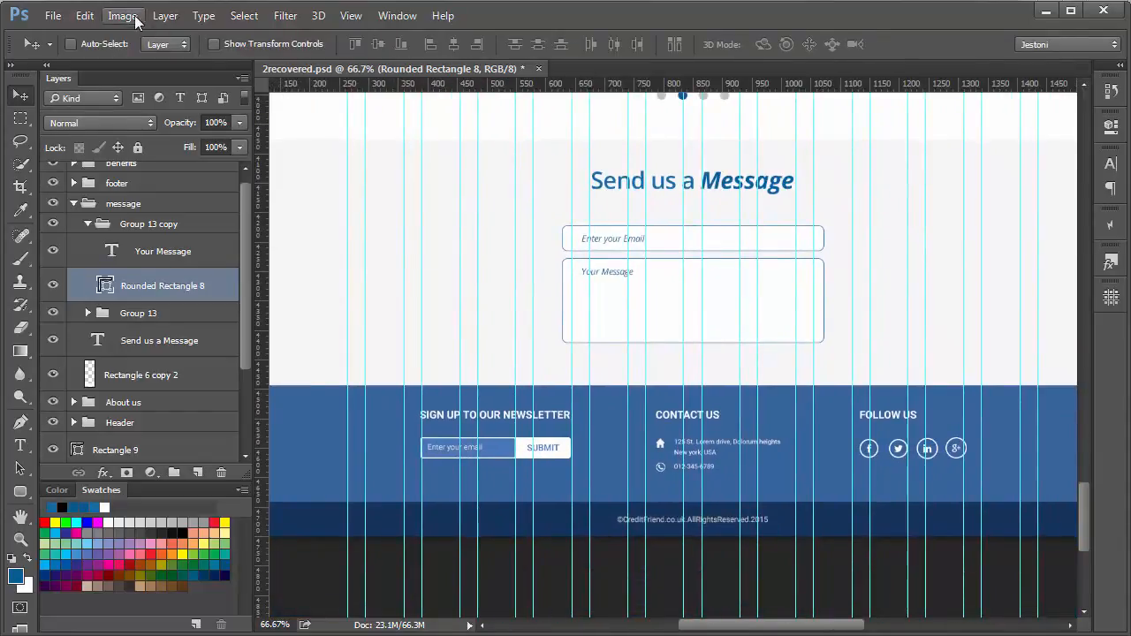
left_click(122, 15)
left_click(159, 157)
left_click_drag(391, 398, 355, 398)
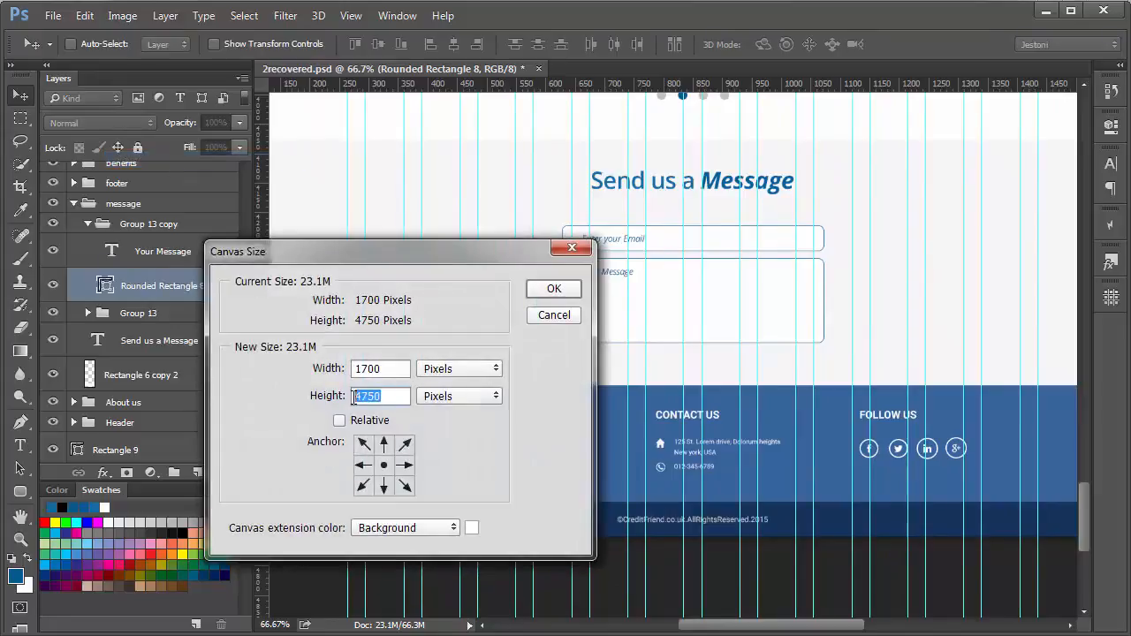
type("5000")
left_click(533, 293)
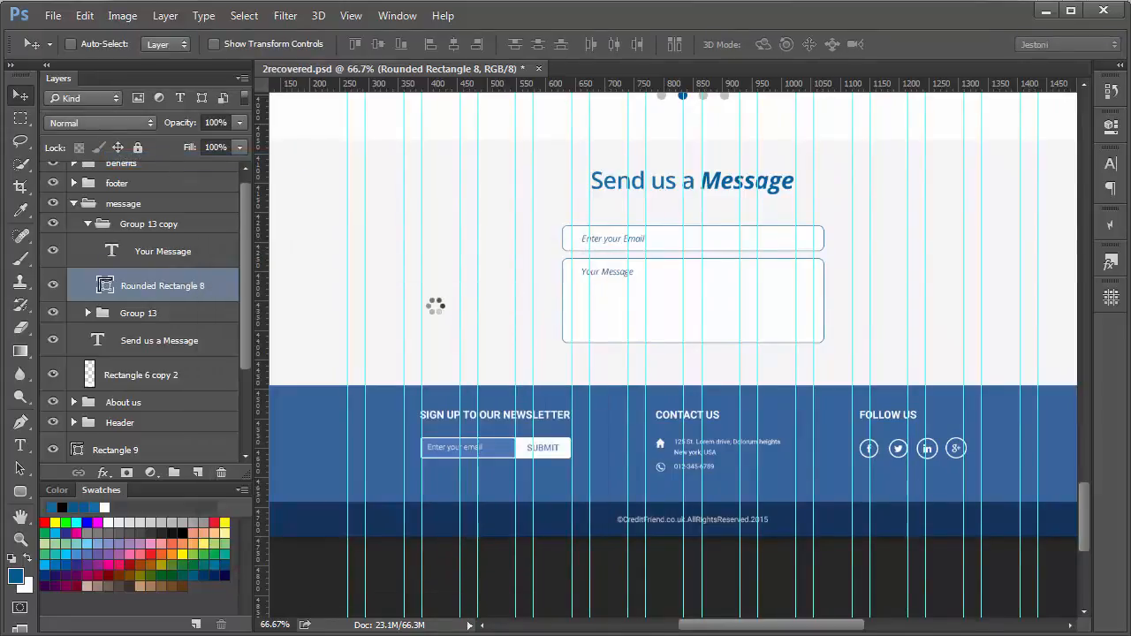
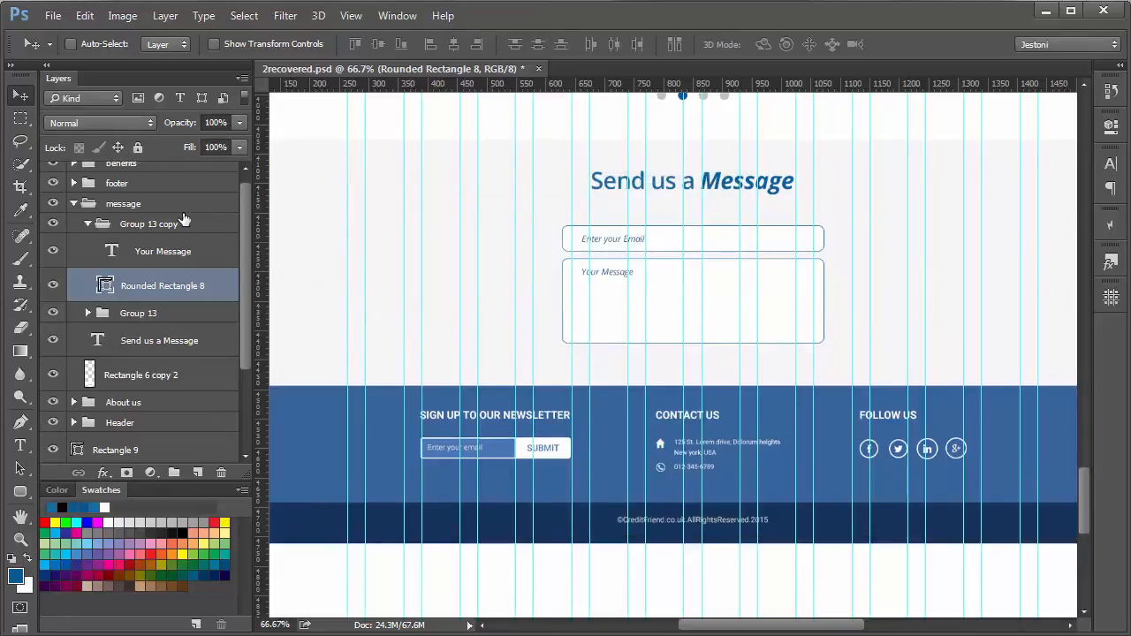
Move the footer group down about 165 px to make room below the message section.
scroll(247, 284, "up", 1)
left_click(152, 198)
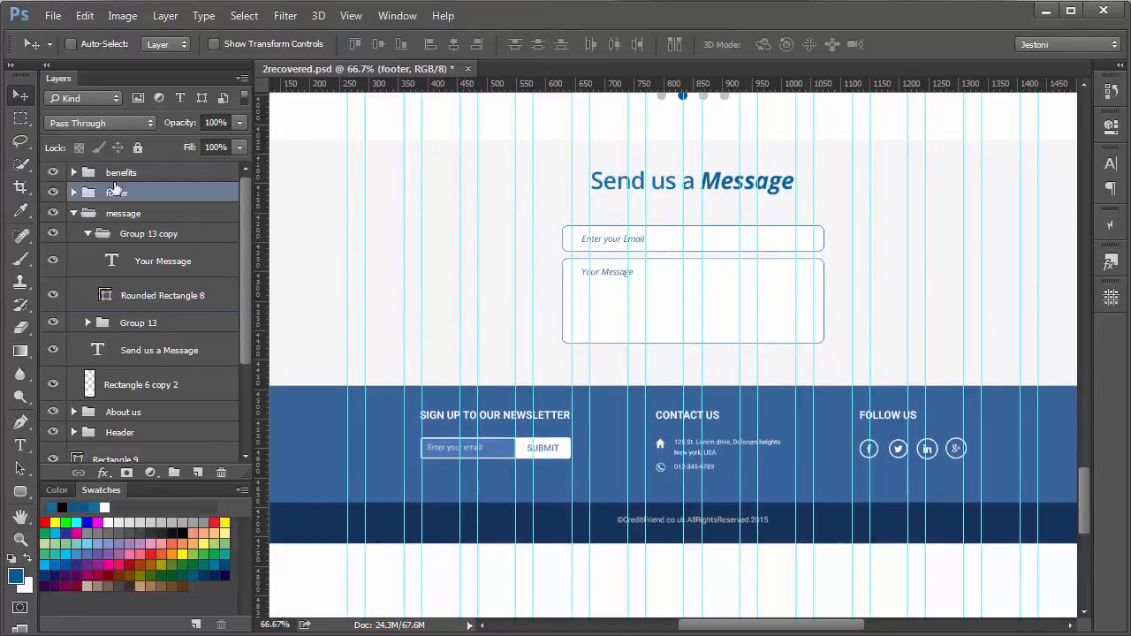
left_click_drag(586, 426, 560, 548)
Stretch the message section's grey background rectangle downward to just above the footer.
left_click(459, 315, "ctrl")
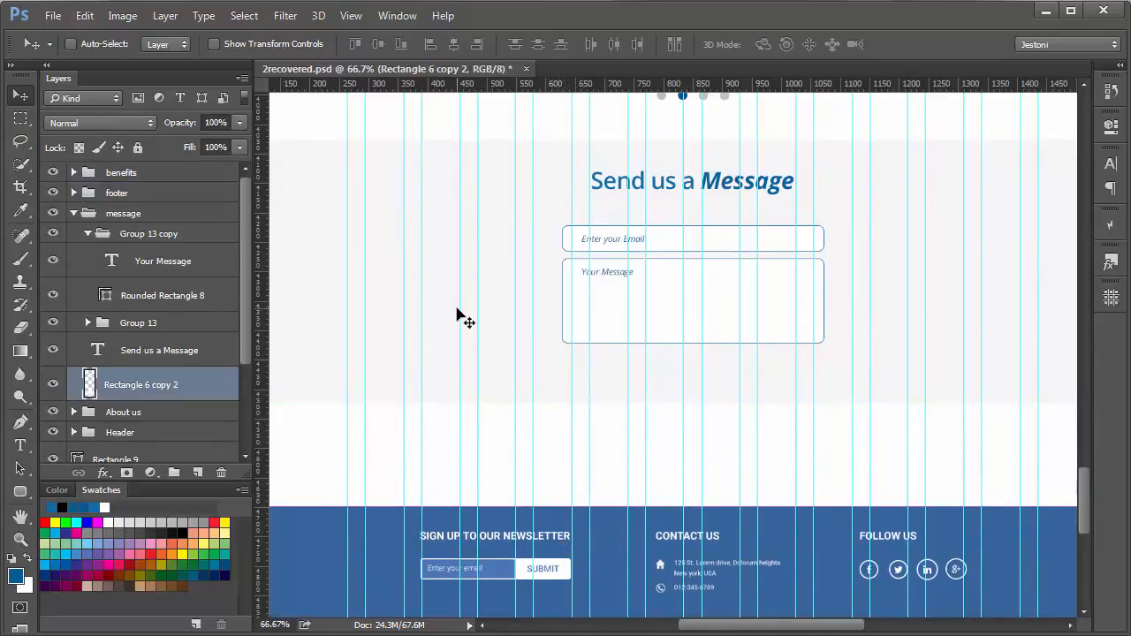
key("ctrl+t")
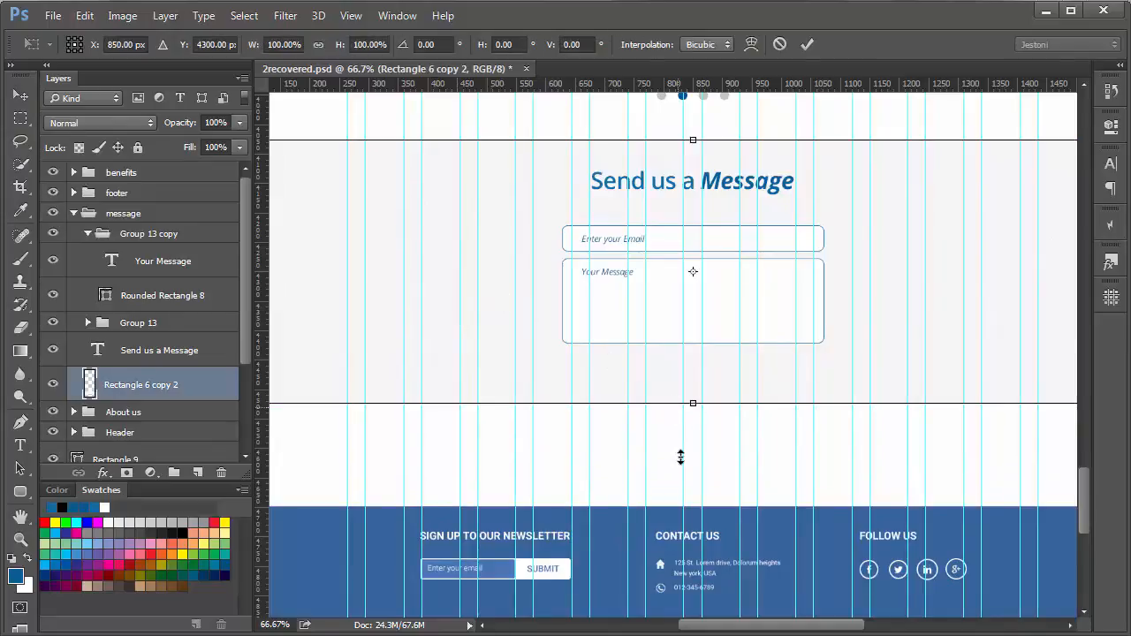
left_click_drag(681, 457, 686, 488)
key("Return")
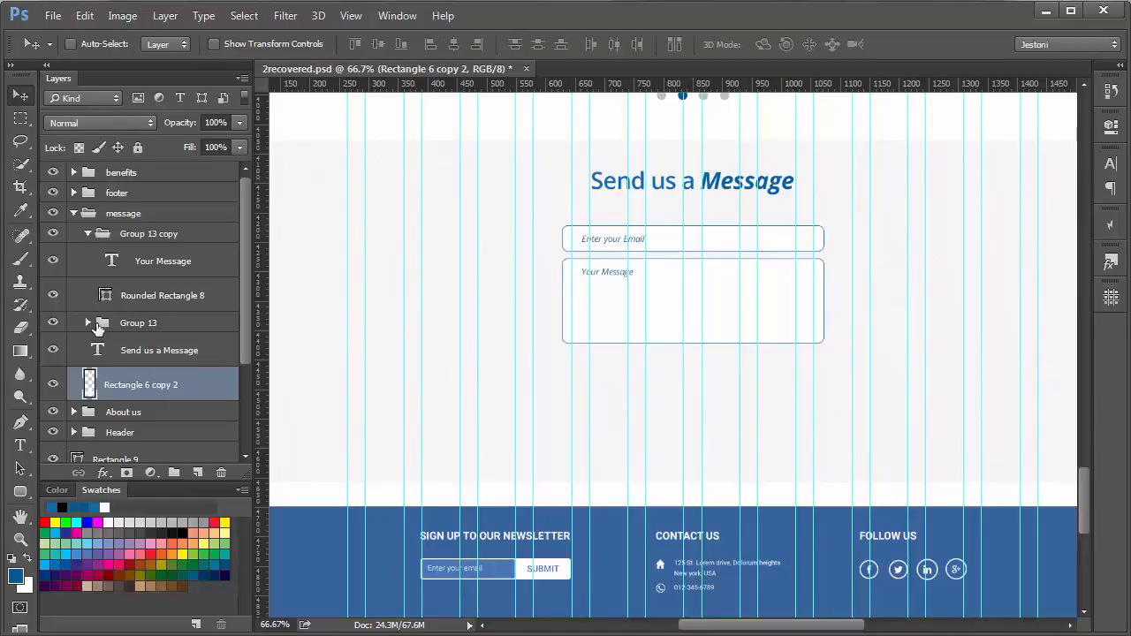
Duplicate the "Enter your Email" field group below the "Your Message" field and nudge the copy slightly down.
left_click(53, 323)
left_click(53, 323)
left_click(138, 322)
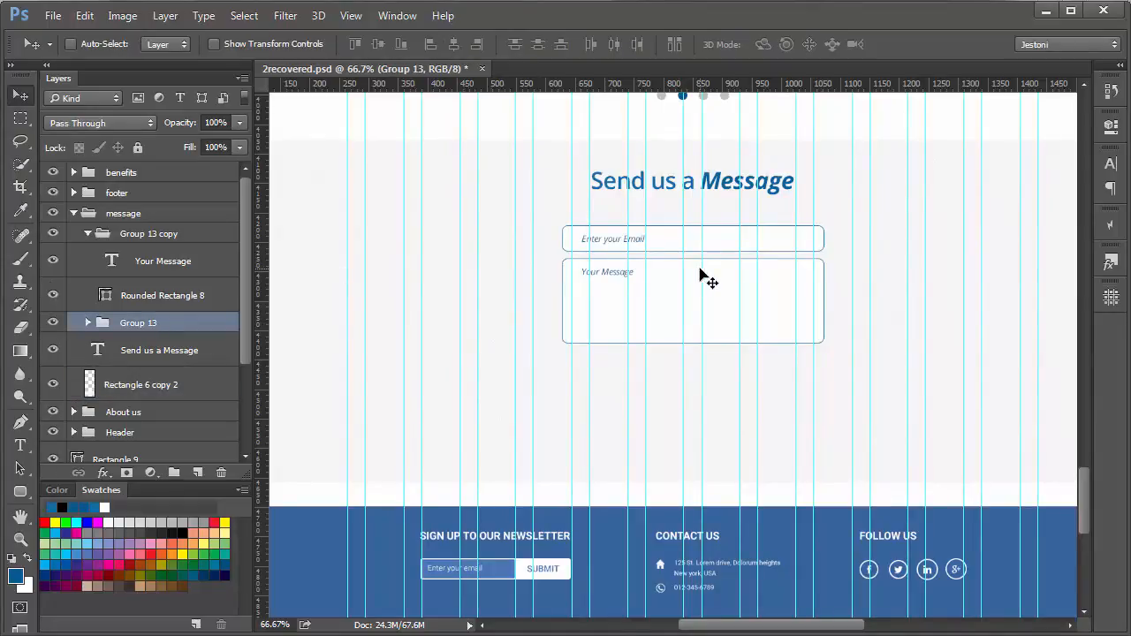
left_click_drag(707, 278, 704, 412)
key("Down")
key("Down")
key("Down")
key("Down")
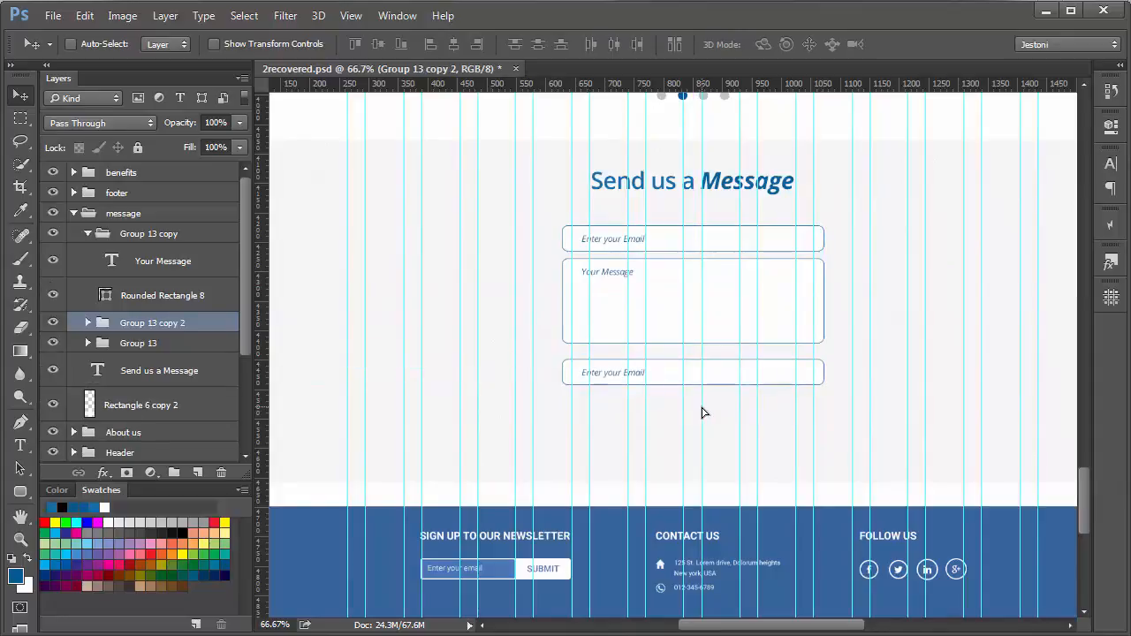
Replace the text in the duplicated bottom field with "SEND".
key("t")
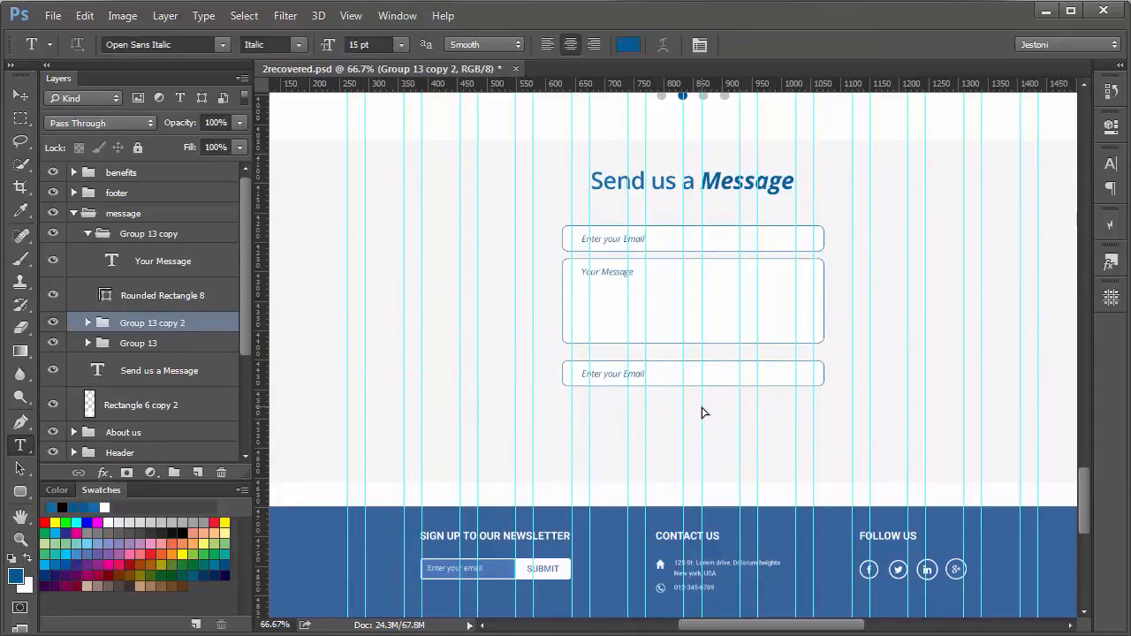
left_click(591, 374)
key("ctrl+a")
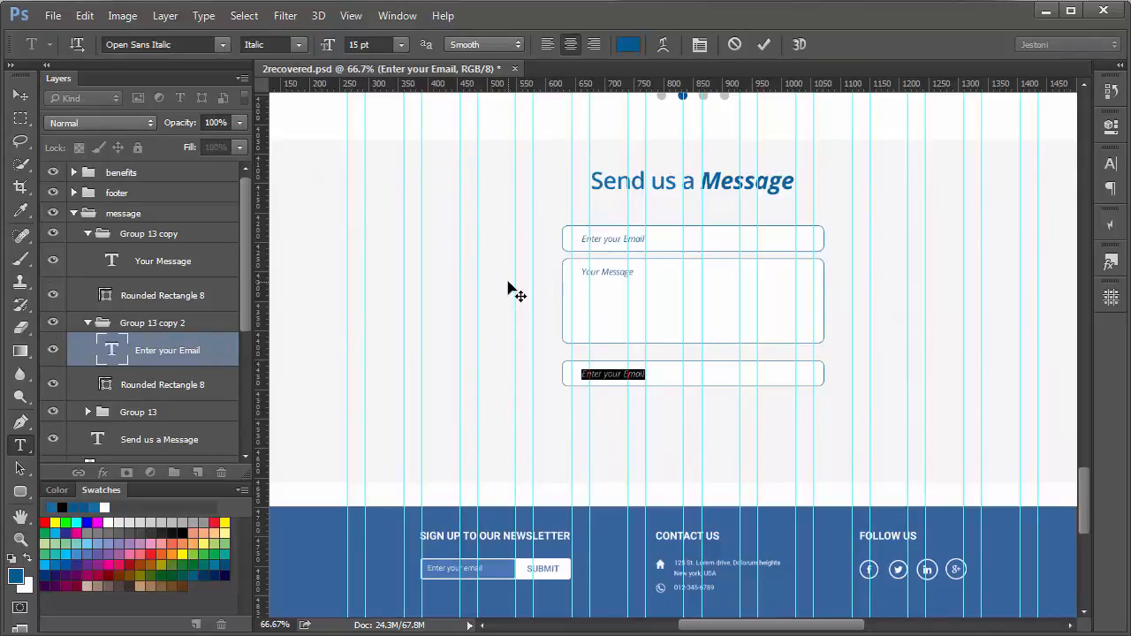
type("SEND")
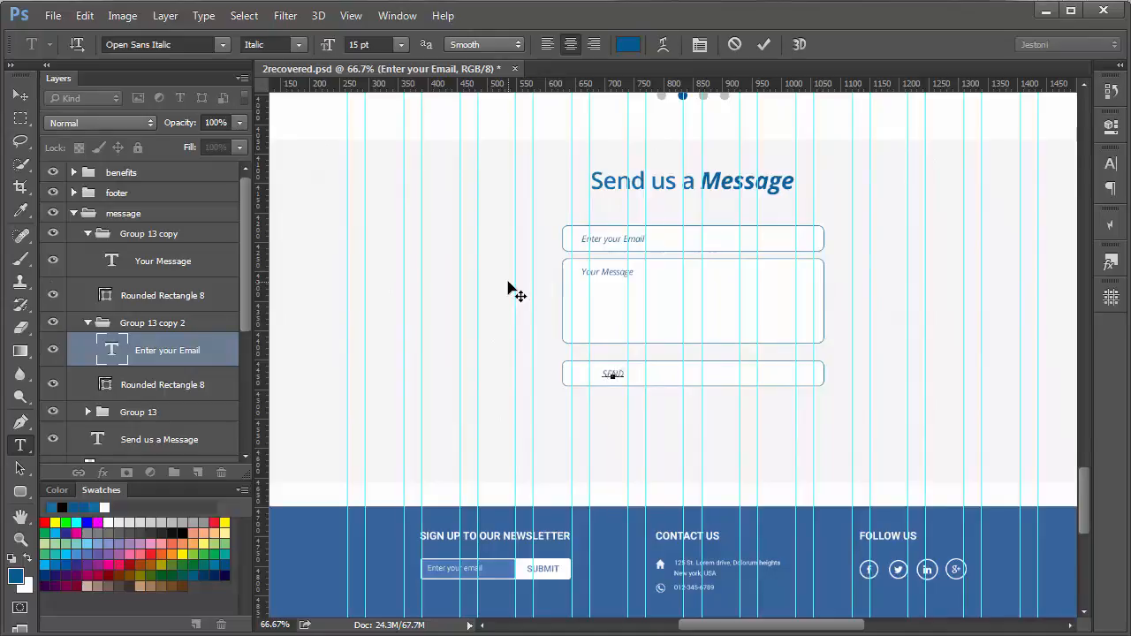
Format the "SEND" text as Open Sans Extrabold at 26 pt with tracking of 360.
key("ctrl+a")
left_click(298, 45)
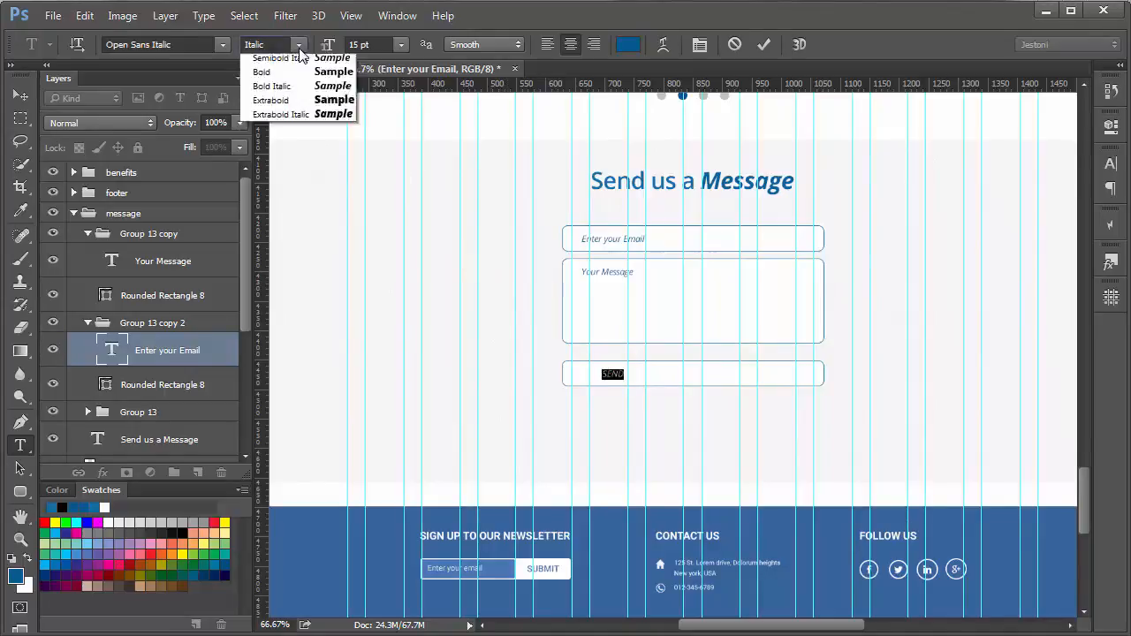
left_click(319, 176)
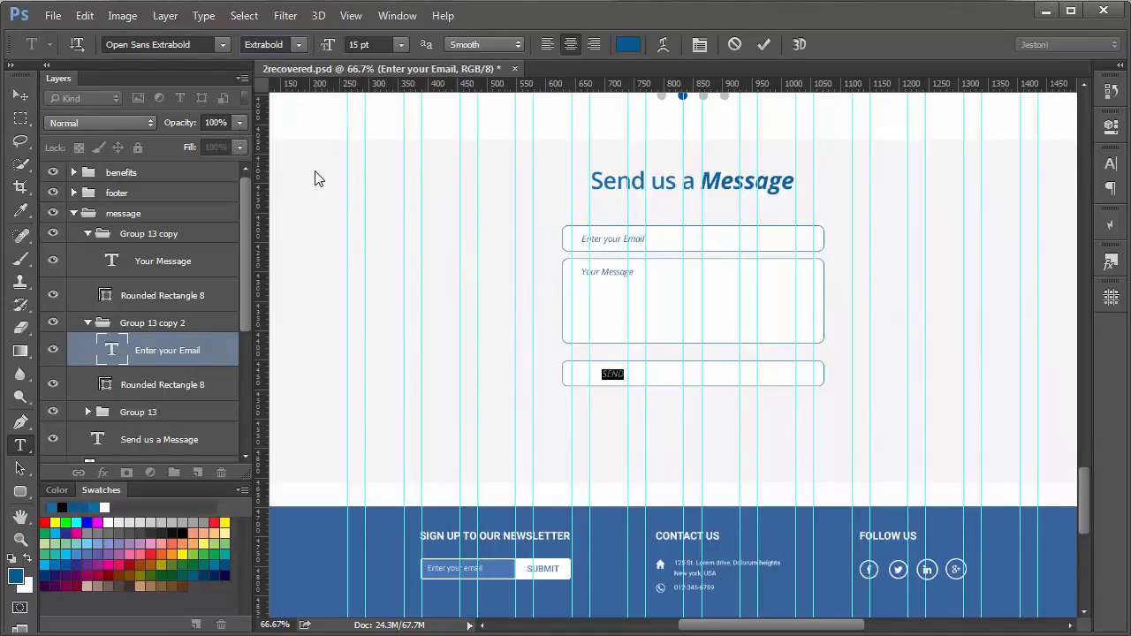
left_click_drag(320, 55, 330, 53)
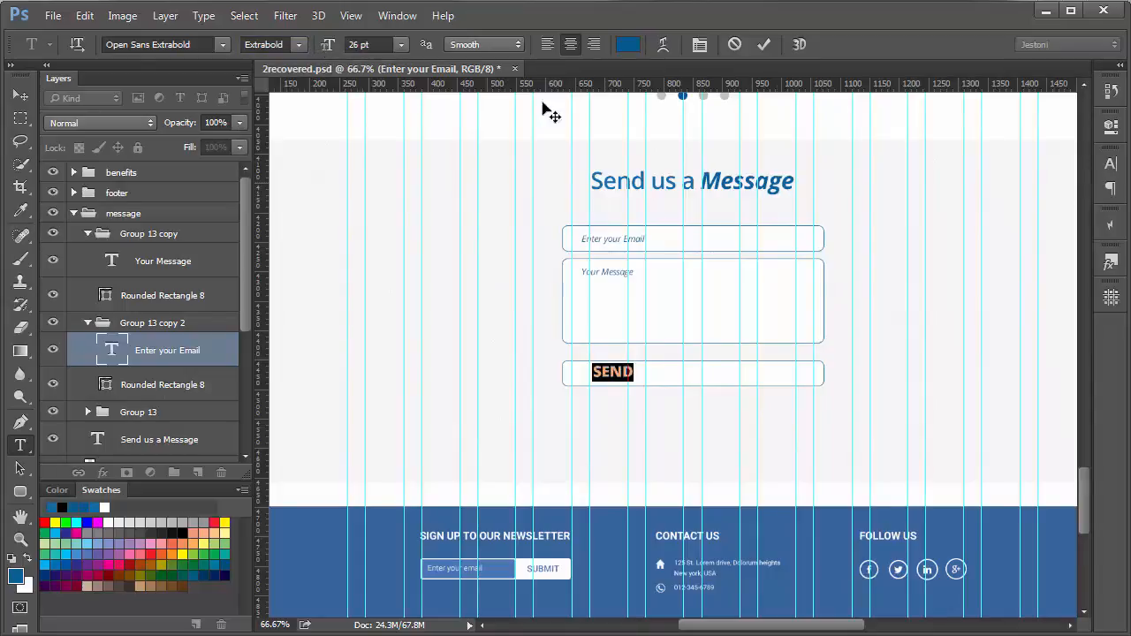
left_click(1110, 165)
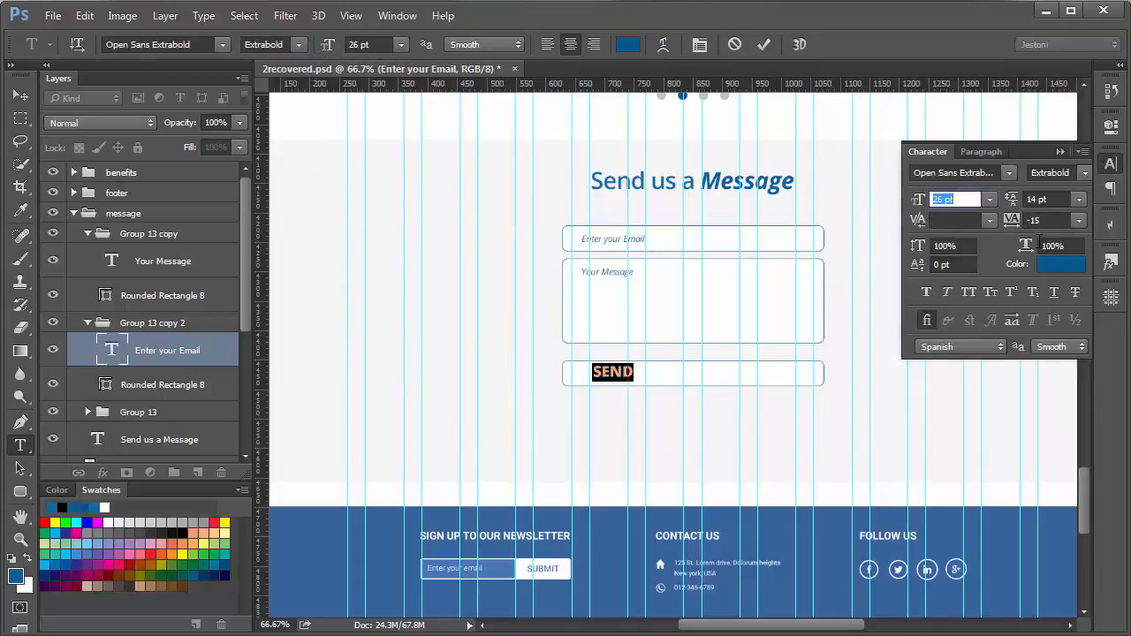
left_click(1078, 220)
left_click(1068, 363)
left_click_drag(1010, 221, 1025, 223)
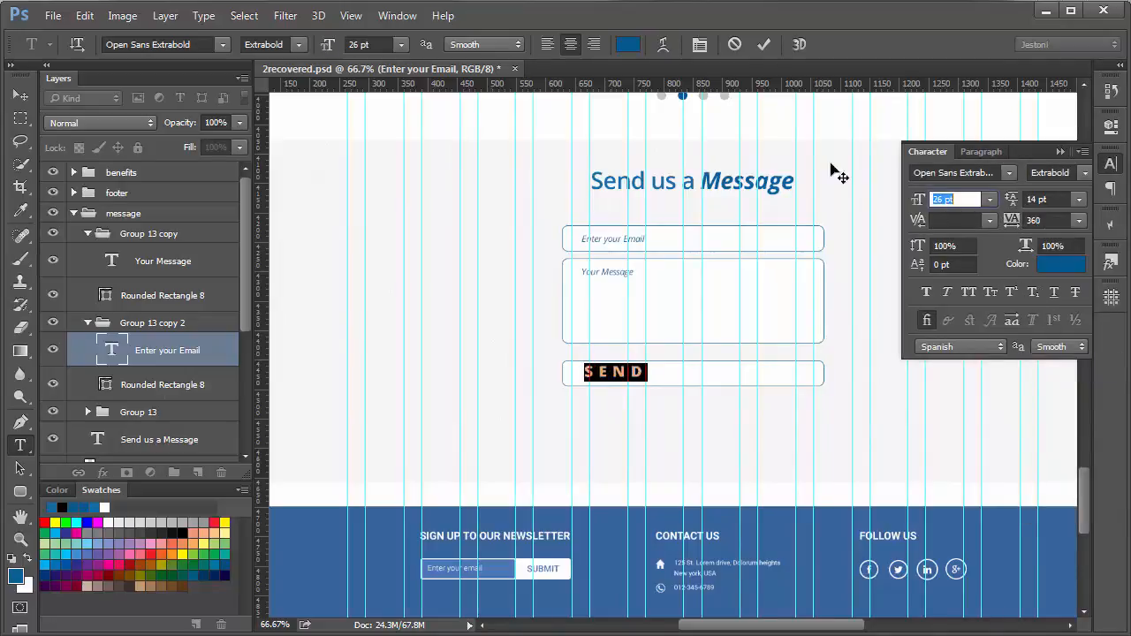
left_click(765, 45)
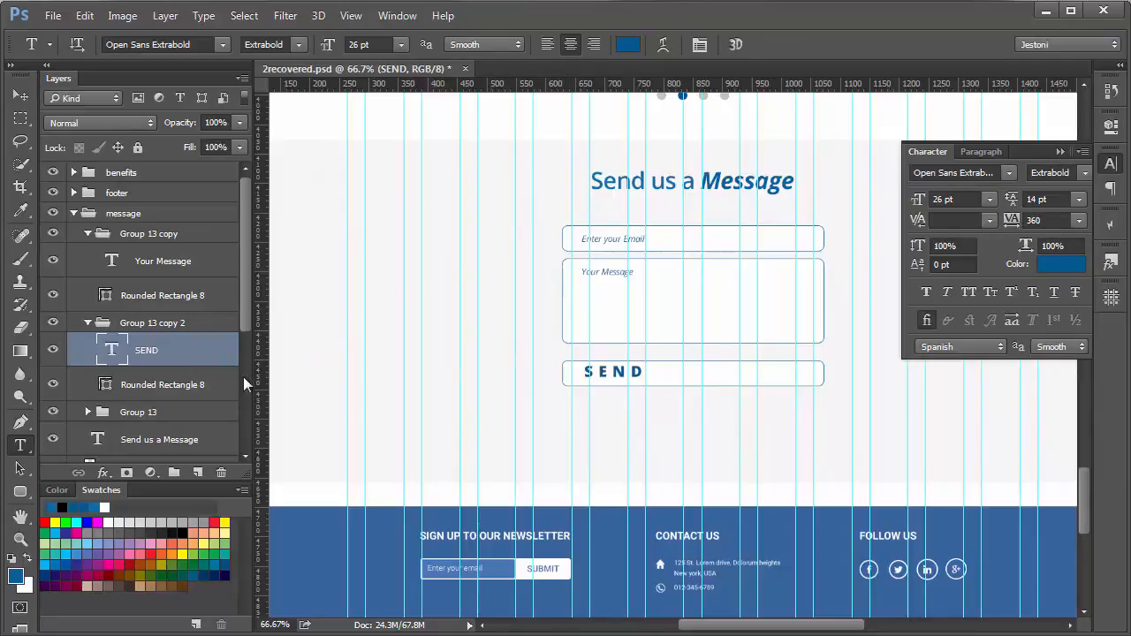
Stretch the rounded rectangle behind "SEND" downward to about 46 px tall.
left_click(205, 382)
key("ctrl+t")
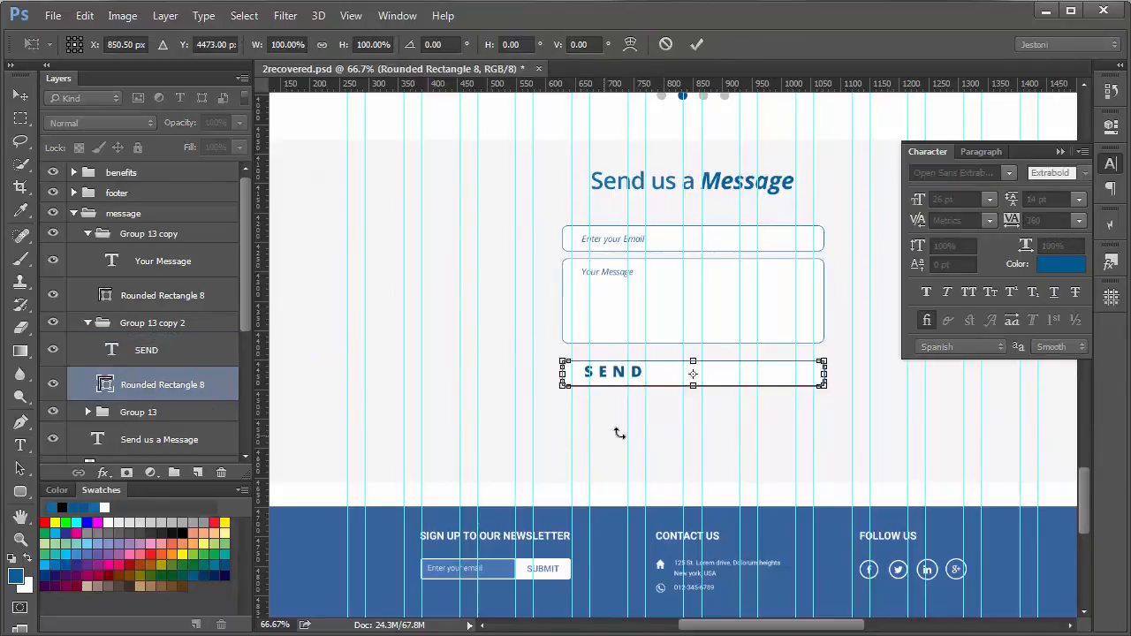
mouse_move(693, 394)
left_mouse_down()
mouse_move(700, 406)
mouse_move(699, 394)
left_mouse_up()
key("Return")
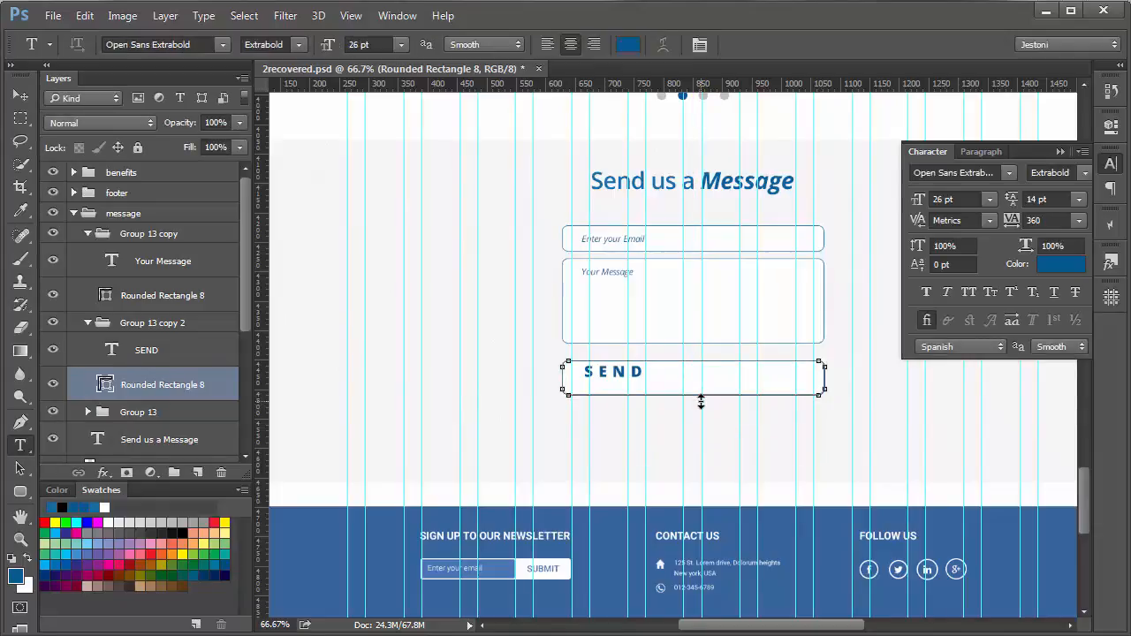
Centre the "SEND" text horizontally and vertically within its rounded rectangle, then clear the selection.
left_click(105, 384, "ctrl")
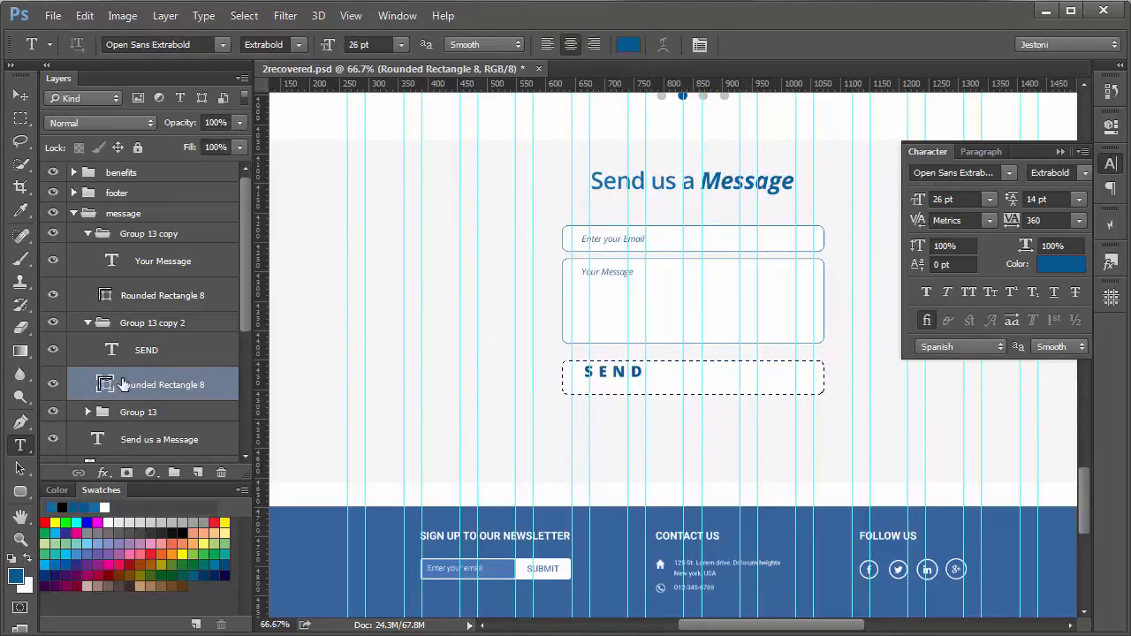
key("v")
left_click(167, 351)
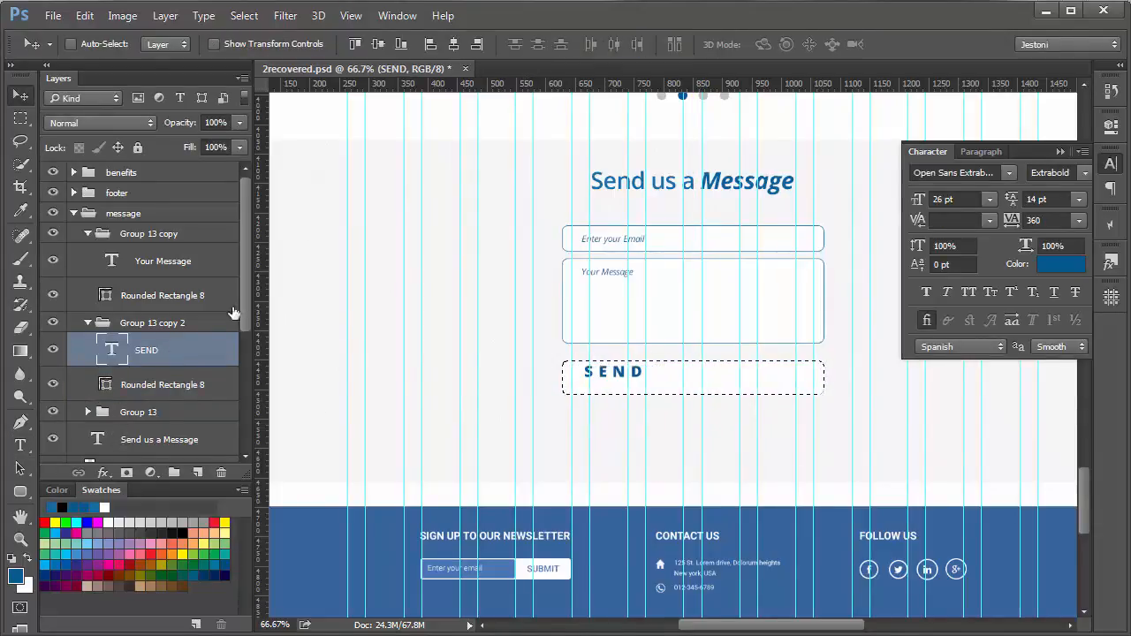
left_click(448, 46)
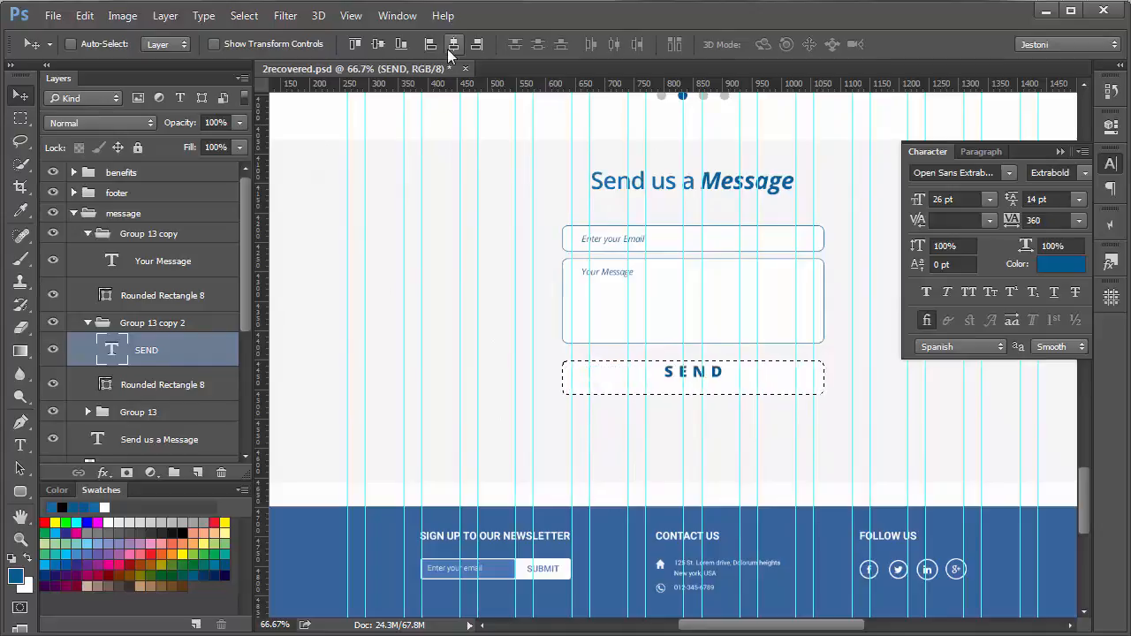
left_click(375, 46)
key("ctrl+d")
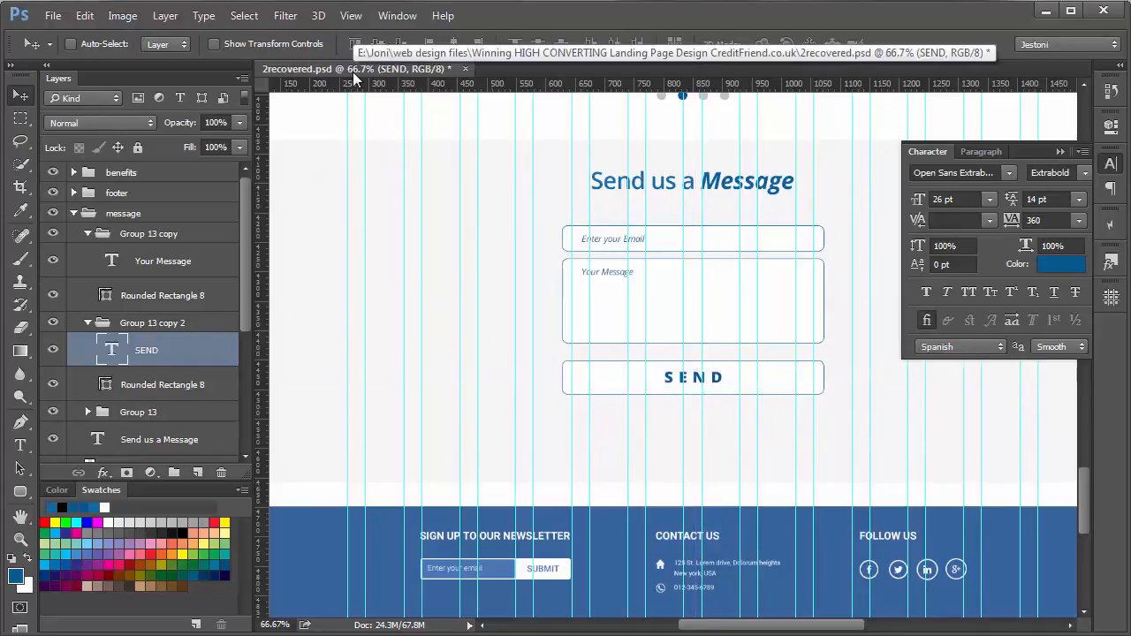
Fill the rounded rectangle behind "SEND" with the blue foreground colour and make the "SEND" text white.
left_click(116, 387)
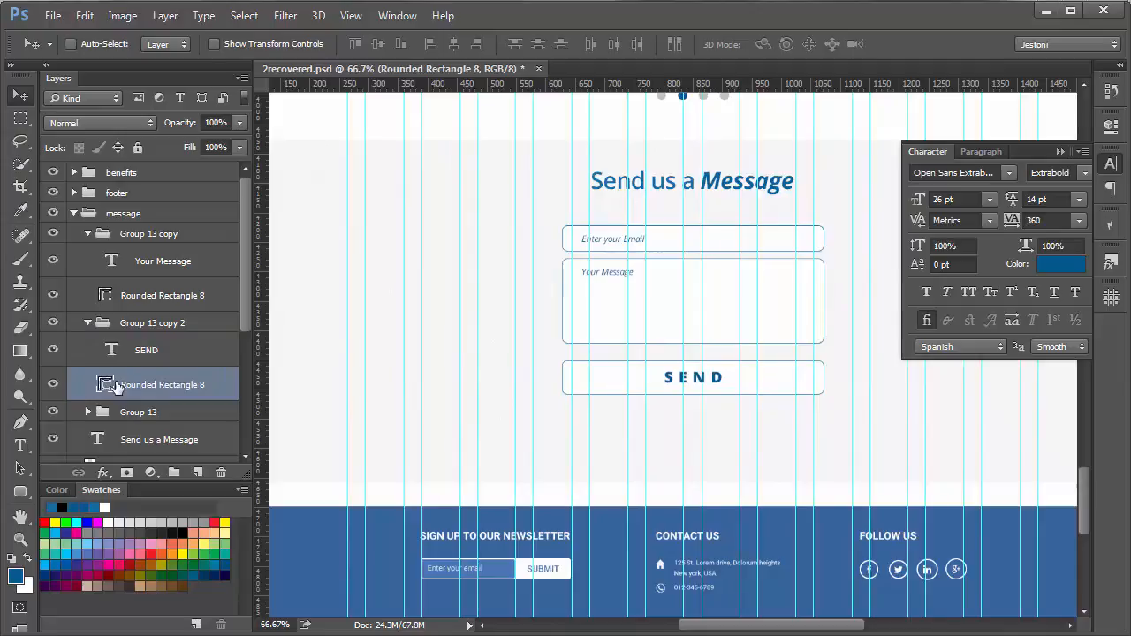
key("alt+BackSpace")
left_click(146, 353)
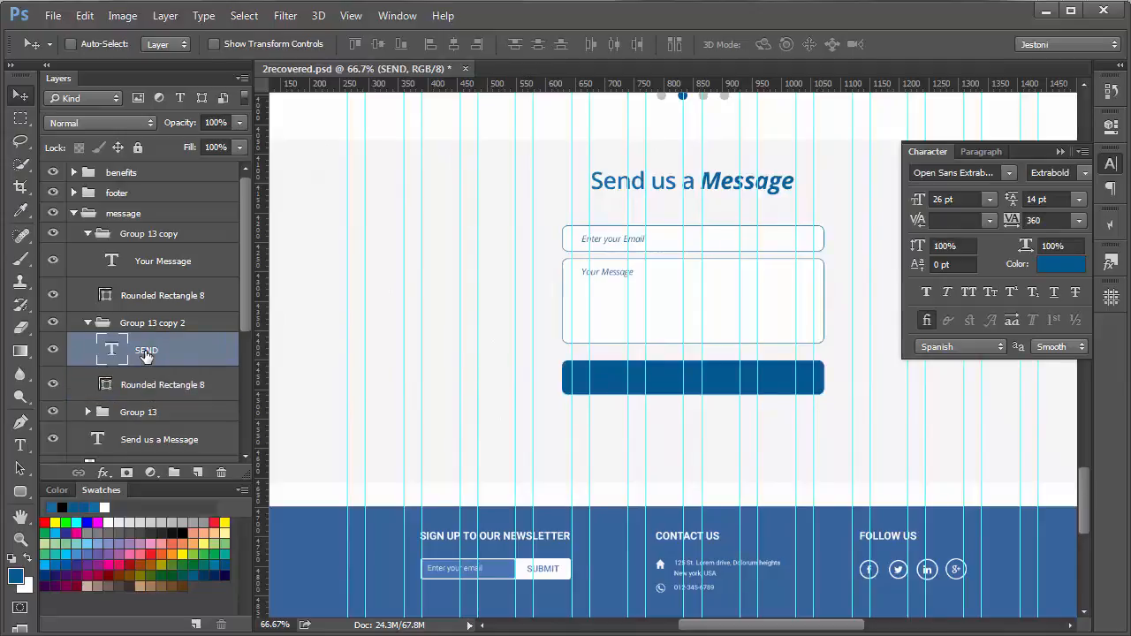
key("ctrl+BackSpace")
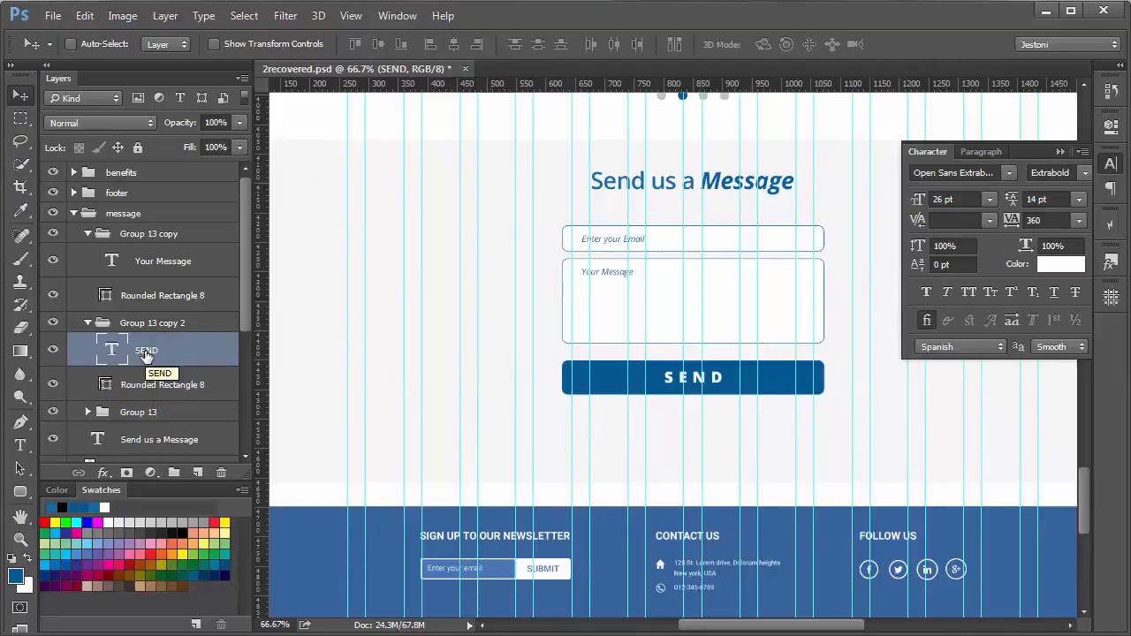
Collapse the message field and SEND button groups and move the SEND group above the message field group in the layer order.
left_click(97, 324)
left_click(87, 323)
left_click(87, 234)
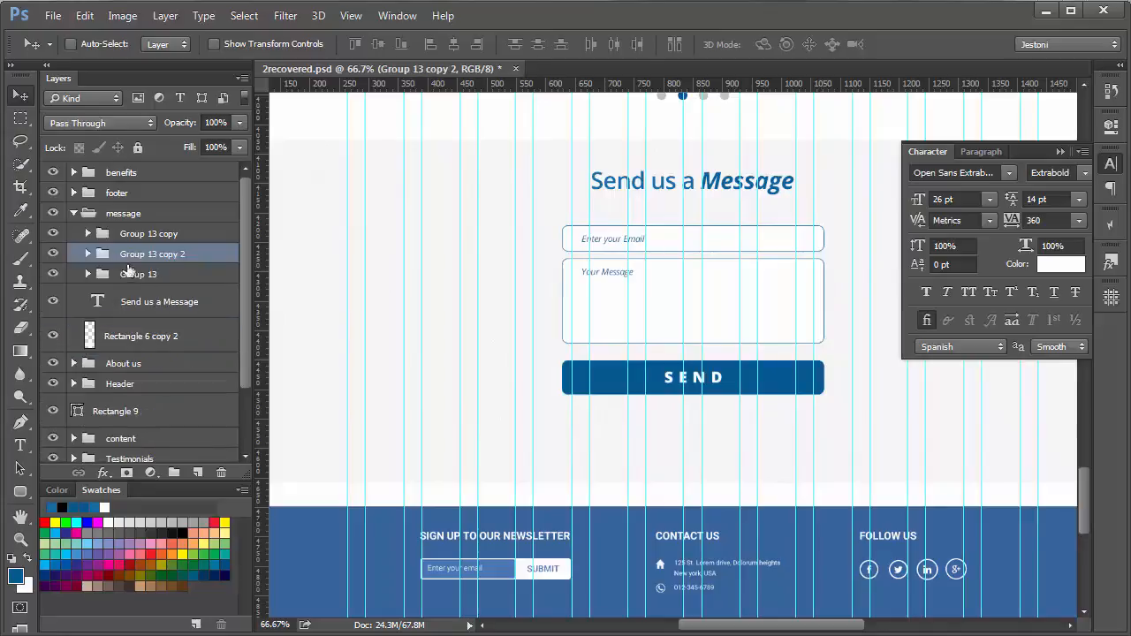
left_click_drag(161, 263, 168, 234)
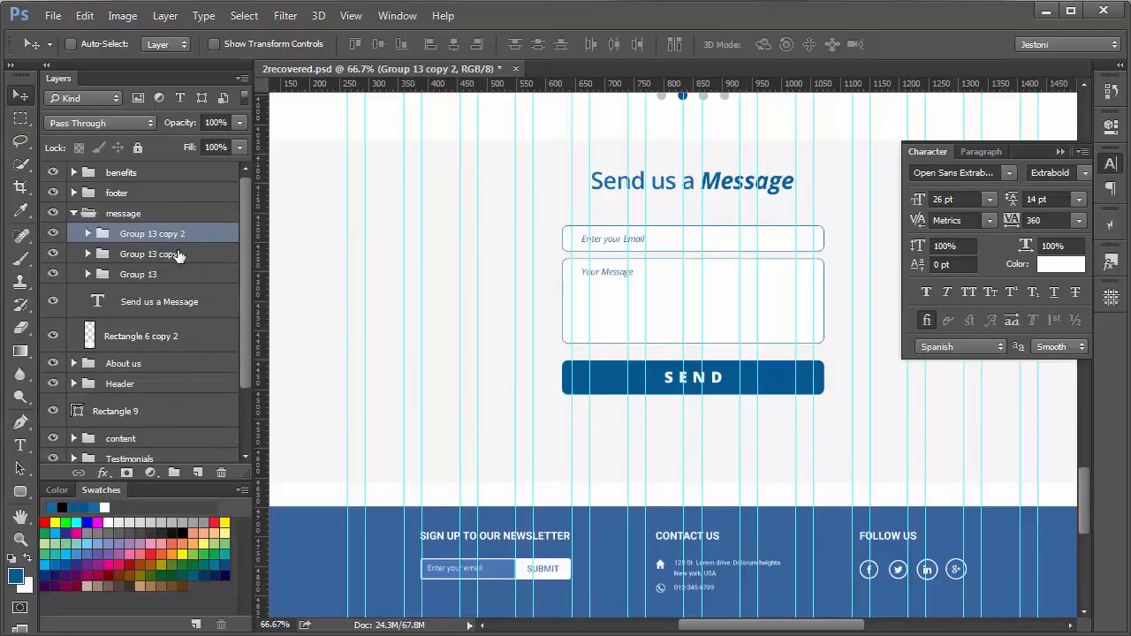
Nudge the "Your Message" field group down about 3 px and hide the guides.
left_click(177, 256)
key("Down")
key("Down")
key("Down")
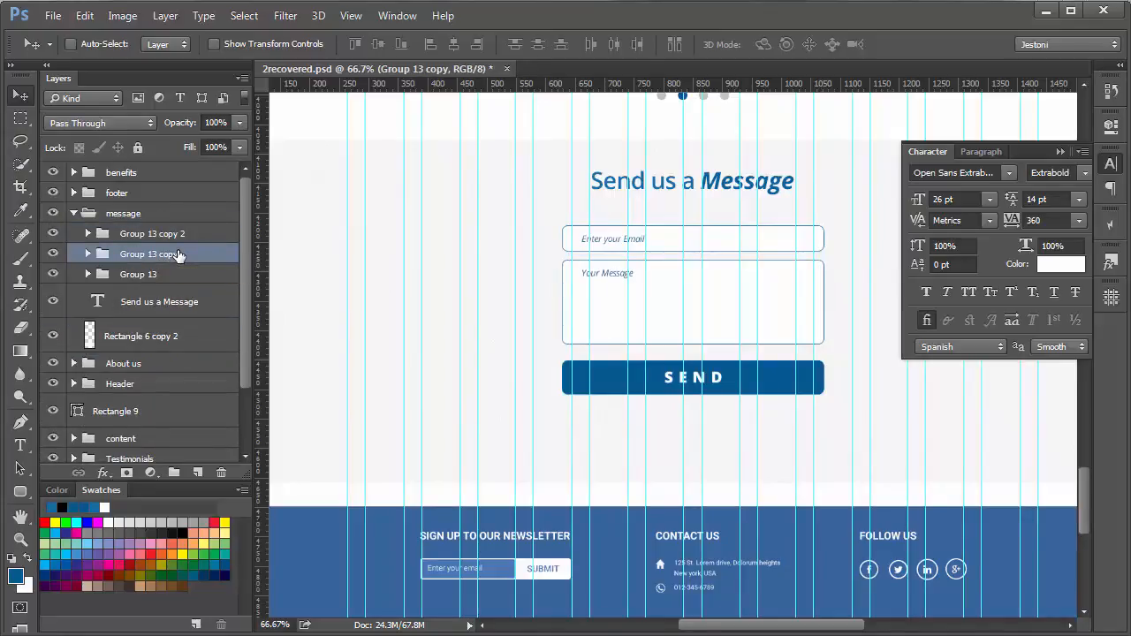
key("ctrl+semicolon")
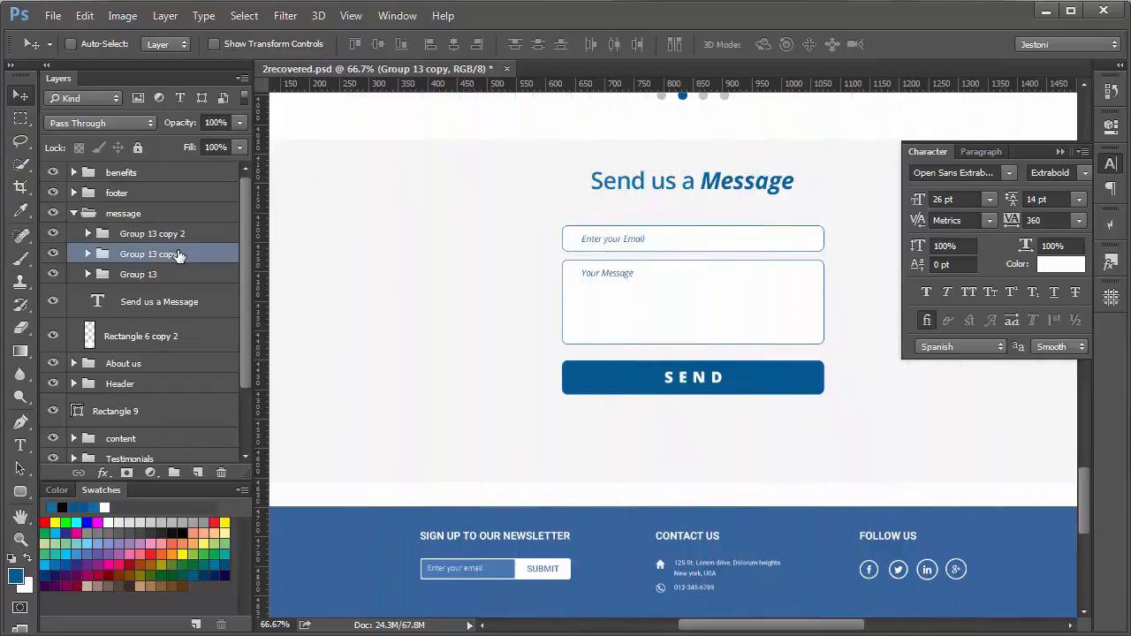
key("ctrl+minus")
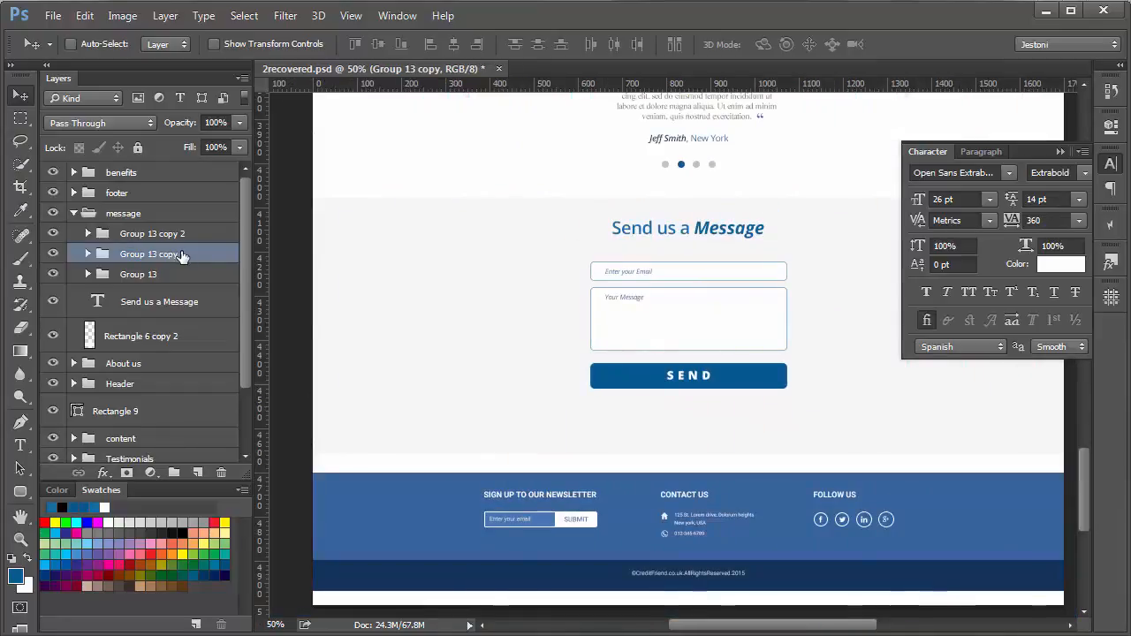
Nudge the "Send us a Message" heading down about 18 px, closer to the email field.
left_click(189, 305)
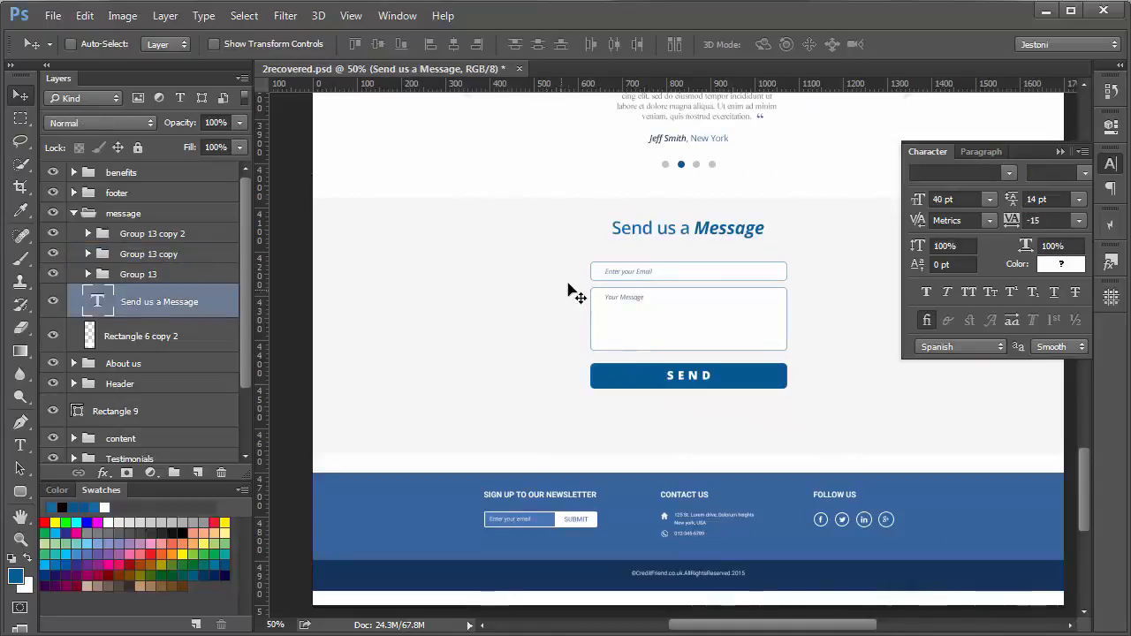
key("Down")
key("Down")
key("Down")
key("Down")
key("Down")
key("Down")
key("Down")
key("Down")
key("Down")
key("Down")
key("Down")
key("Down")
key("Down")
key("Down")
key("Down")
key("Down")
key("Down")
key("Down")
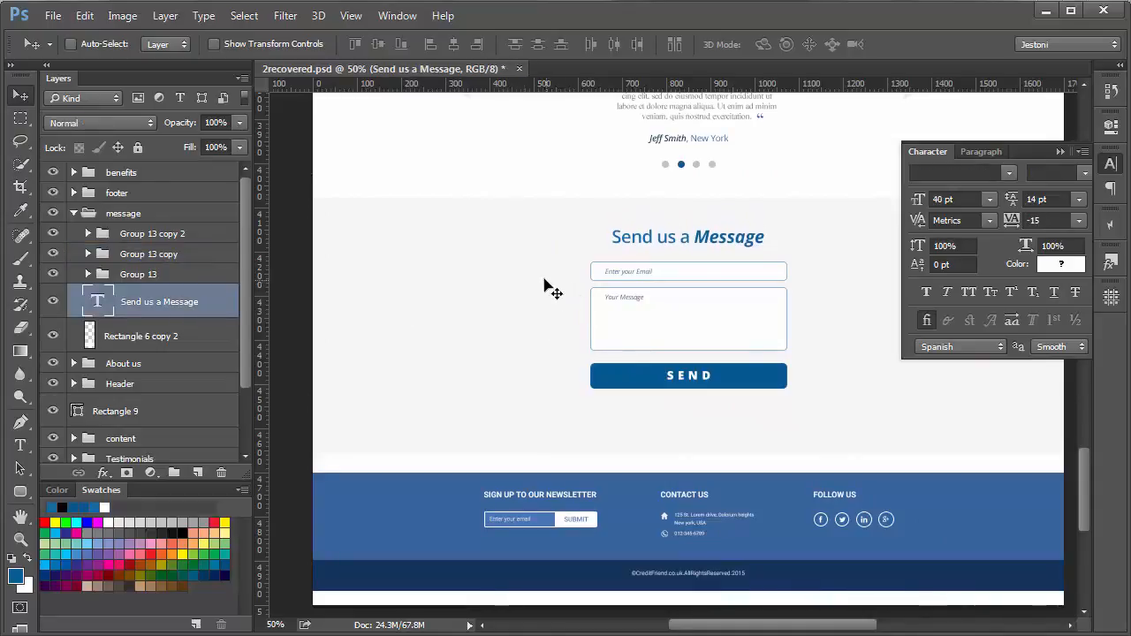
Move the email field, message field and SEND button groups together down about 19 px below the heading.
left_click(198, 239)
left_click(212, 276, "shift")
left_click_drag(449, 256, 447, 277)
key("Up")
key("Up")
key("Up")
key("Up")
key("Up")
key("Up")
key("Up")
key("Up")
key("Up")
key("Up")
key("Up")
key("Up")
key("Up")
key("Up")
key("Up")
key("Up")
key("Up")
key("Up")
key("Up")
key("Up")
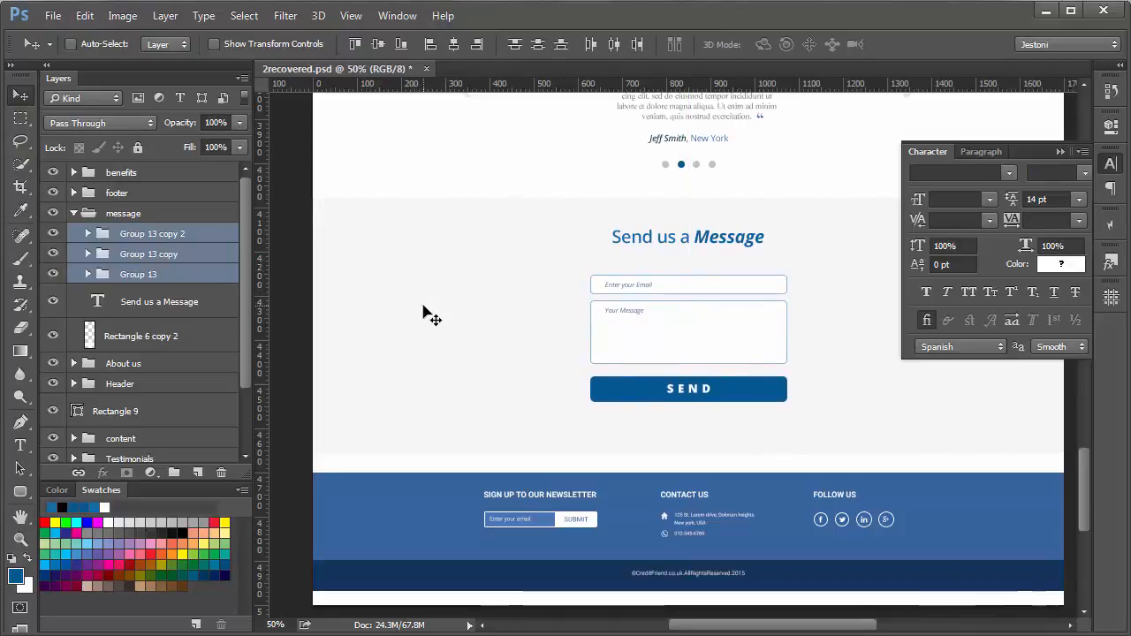
key("Up")
key("Up")
key("Up")
key("Up")
key("Up")
key("Up")
Shorten the message section's grey background rectangle by raising its lower edge about 32 px.
key("ctrl")
left_click(425, 314, "ctrl")
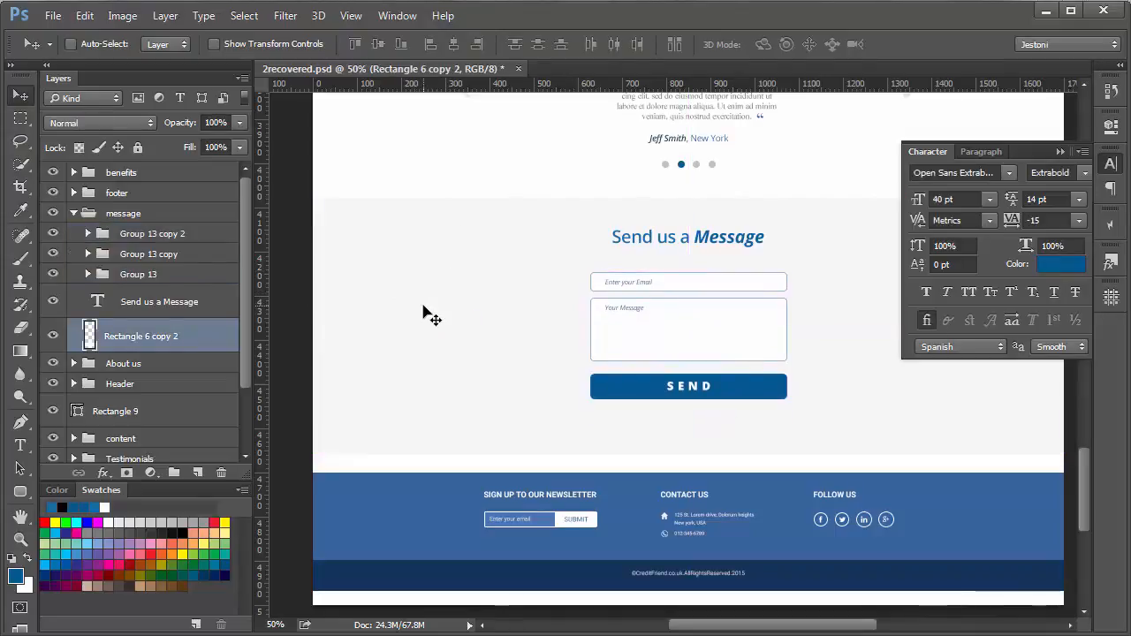
key("t")
key("ctrl+t")
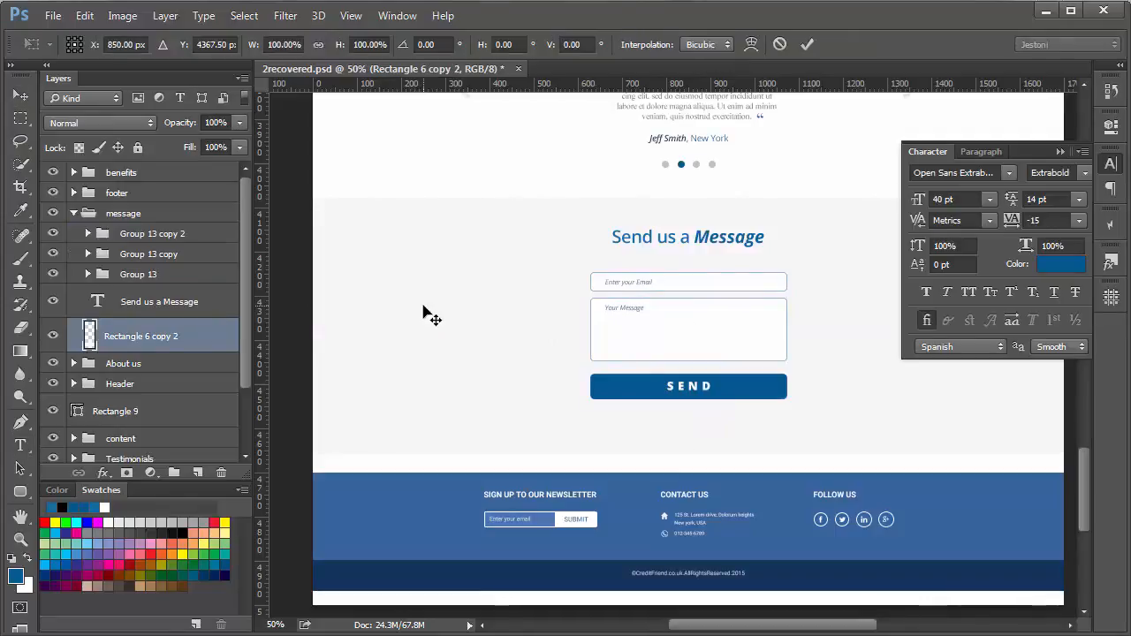
mouse_move(645, 457)
left_mouse_down()
mouse_move(643, 433)
mouse_move(643, 443)
left_mouse_up()
key("Return")
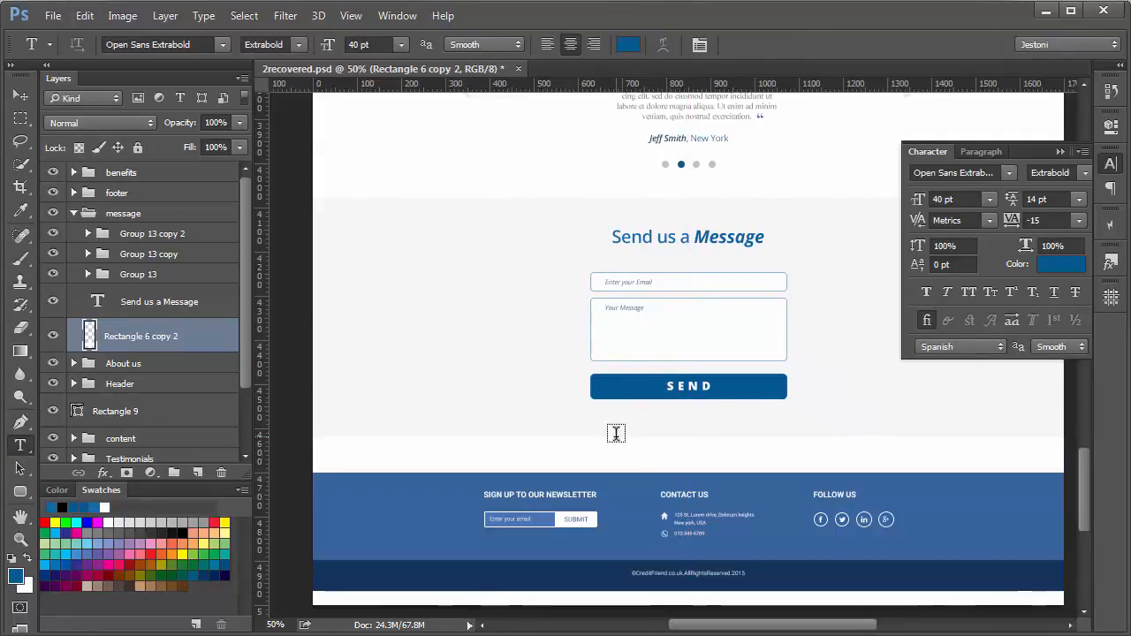
Collapse the message group and move the footer group up against the lower edge of the message section's grey background.
left_click(76, 220)
left_click(74, 214)
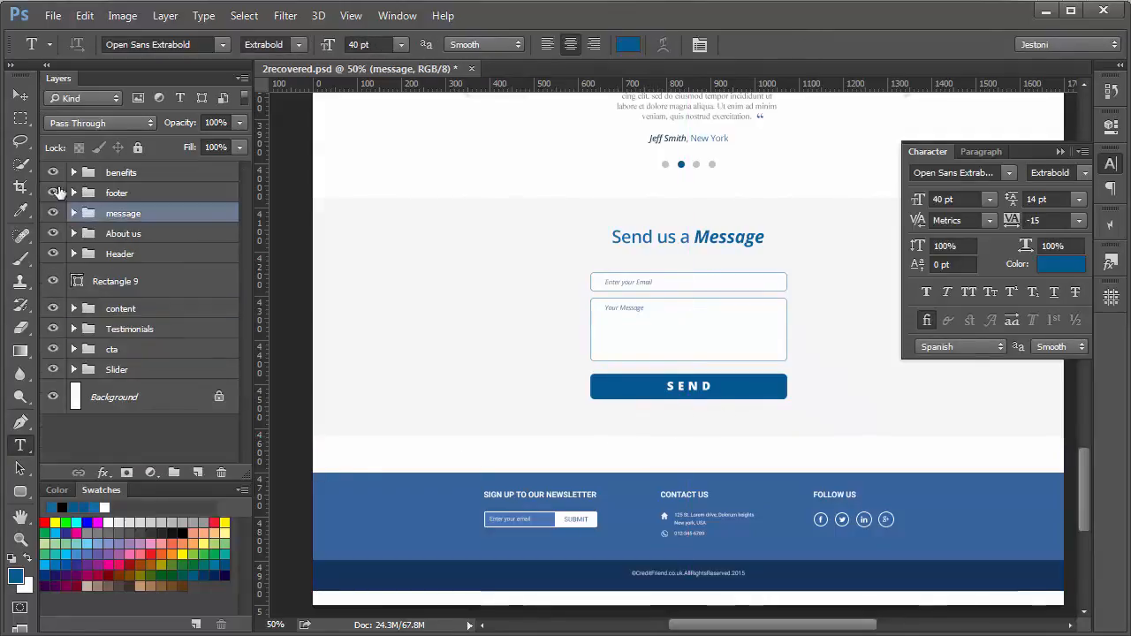
left_click(20, 95)
left_click(124, 194)
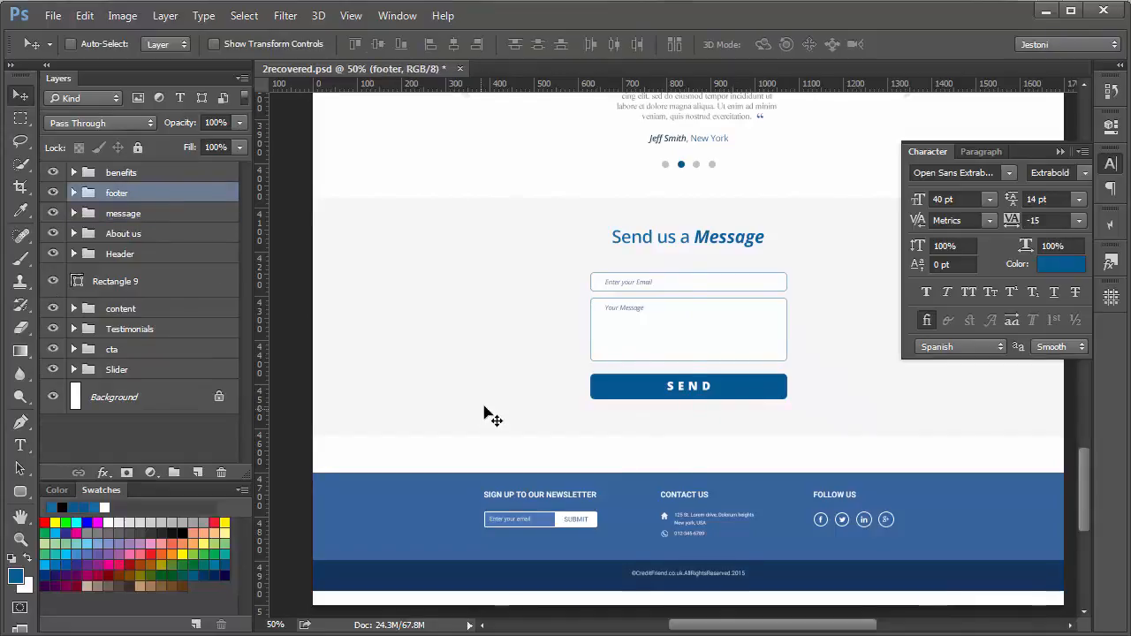
mouse_move(487, 412)
left_mouse_down()
mouse_move(468, 399)
mouse_move(482, 391)
left_mouse_up()
left_click_drag(717, 367, 677, 351)
left_click(1059, 152)
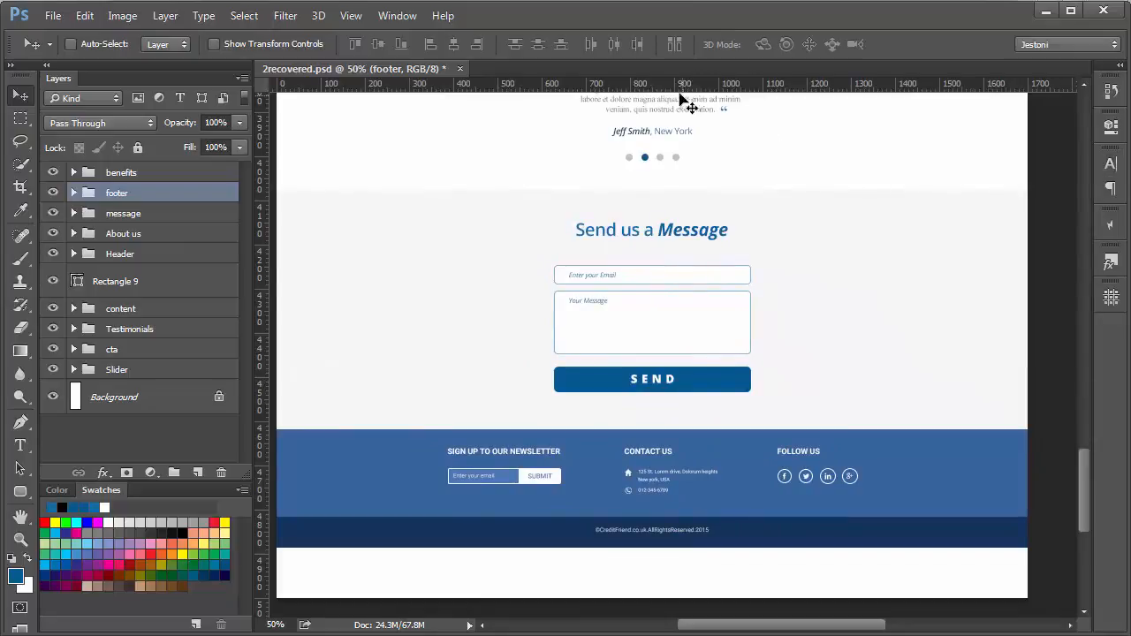
Reduce the canvas height to 4869 pixels, anchored at the top centre and accepting the clipping, then save the document.
left_click_drag(682, 85, 720, 85)
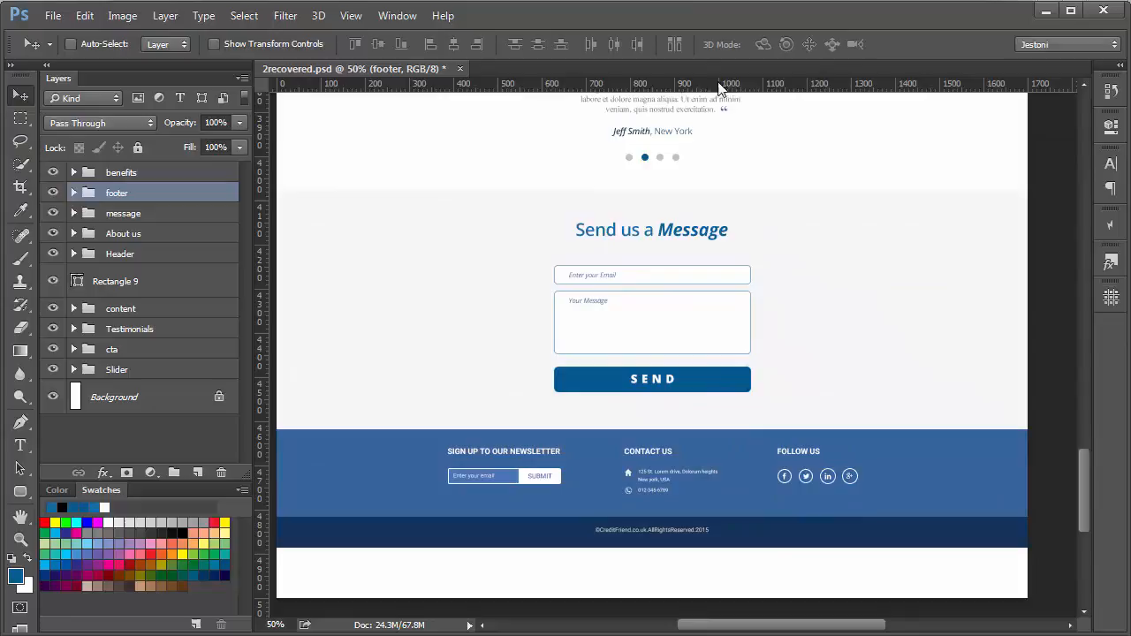
left_click(120, 15)
left_click(147, 159)
key("Tab")
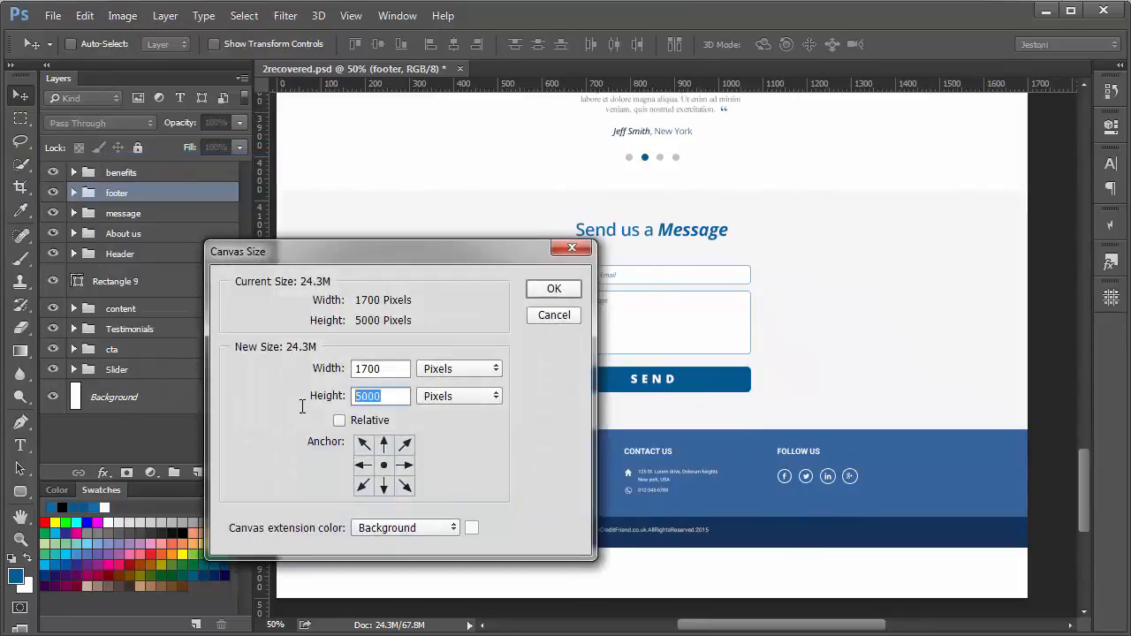
type("4869")
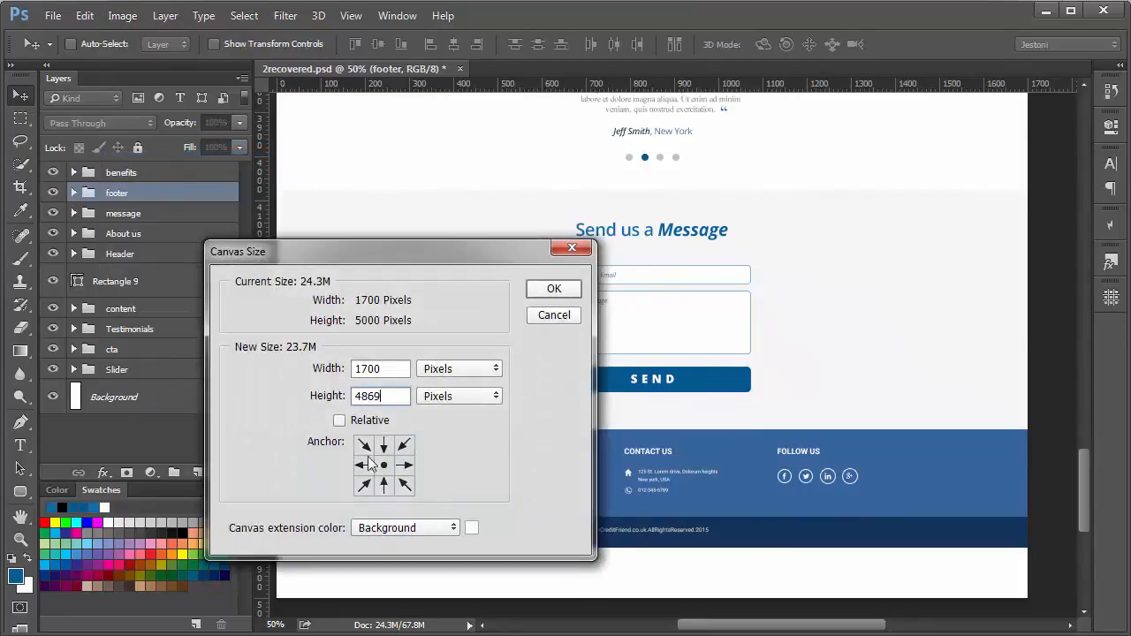
left_click(384, 445)
left_click(552, 289)
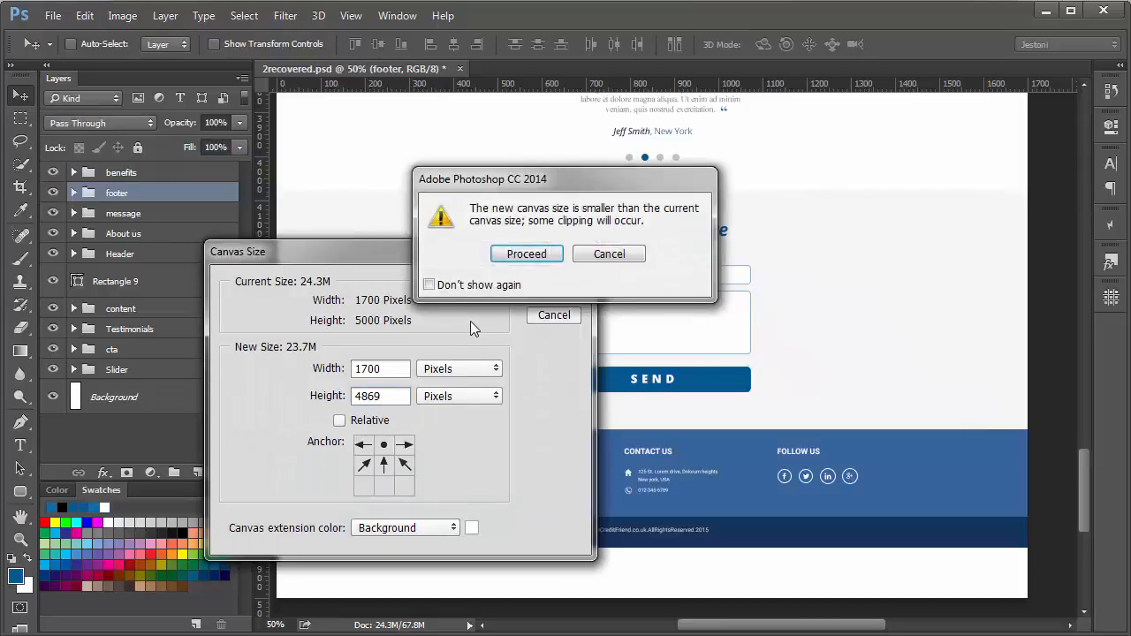
left_click(519, 254)
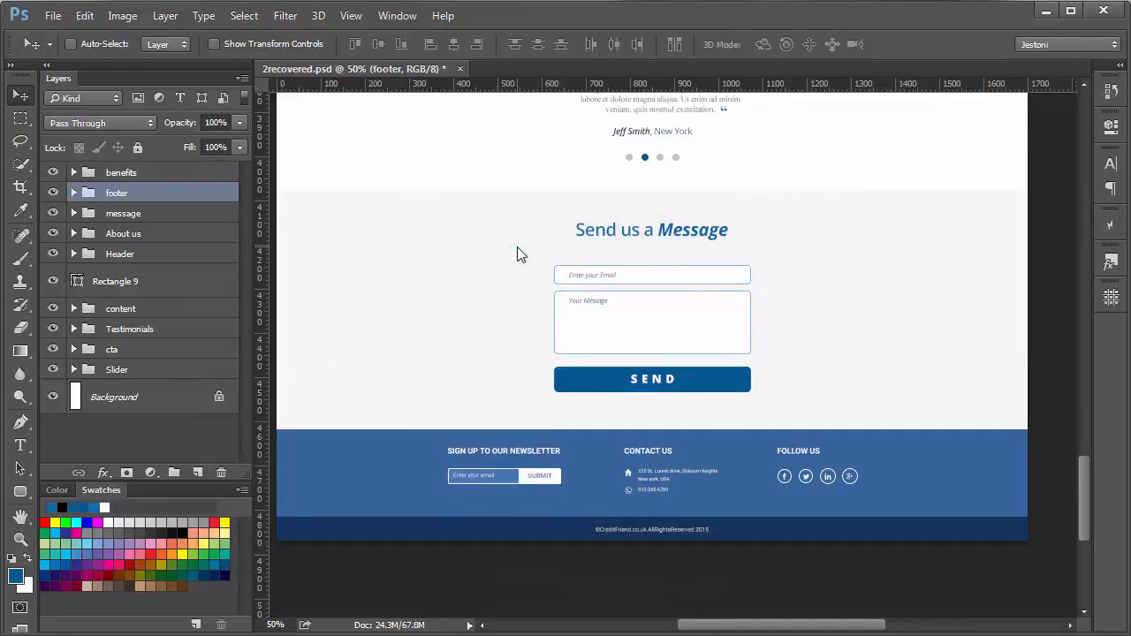
key("ctrl+minus")
key("ctrl+s")
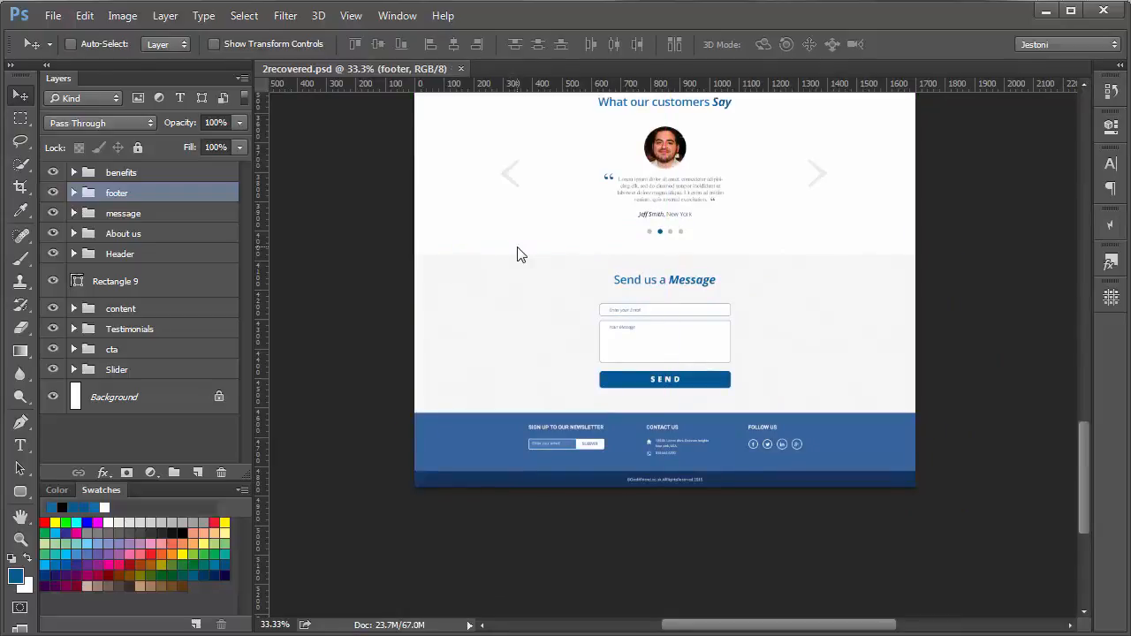
Review the whole landing page from header to footer with the panels hidden, examining each section's layout at 50% zoom.
key("ctrl+0")
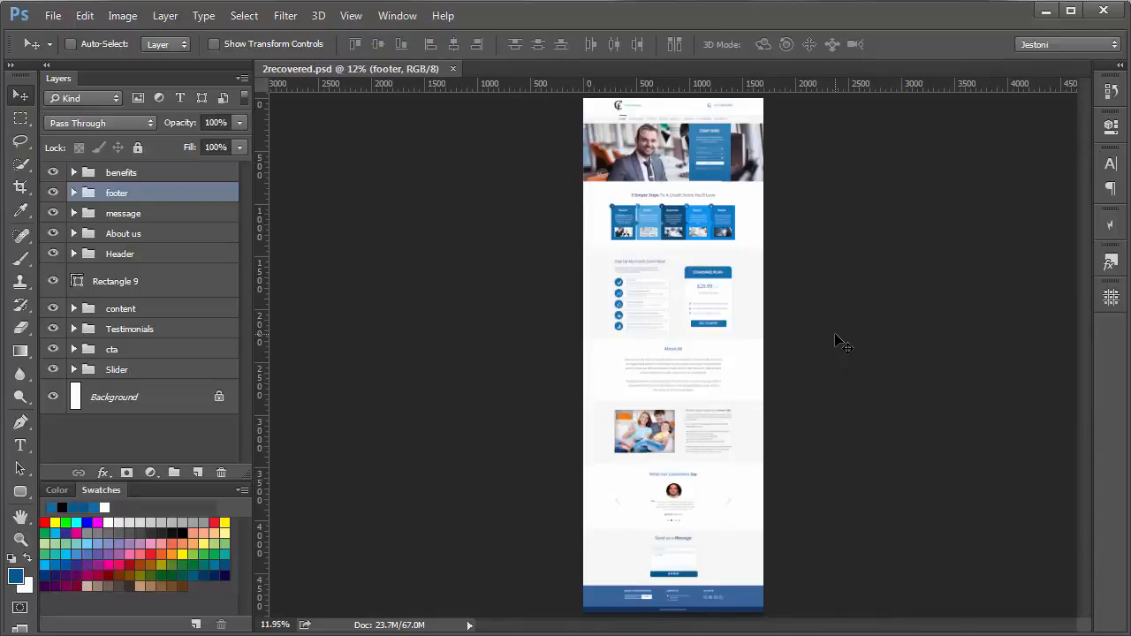
key("Tab")
key("ctrl+plus")
key("ctrl+plus")
key("ctrl+plus")
key("ctrl+plus")
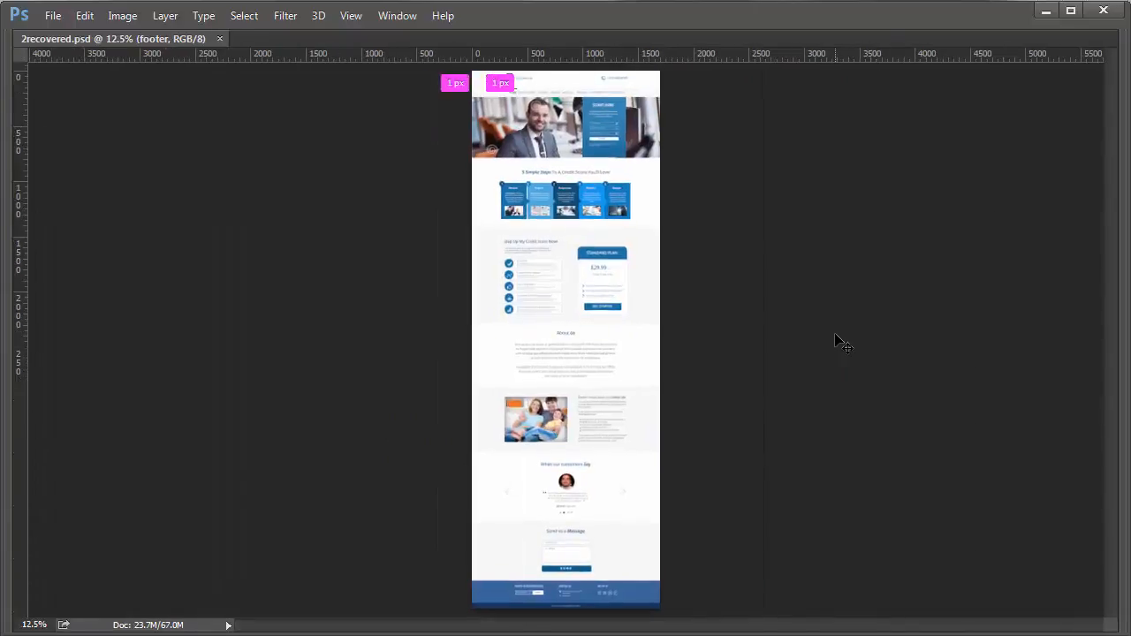
key("ctrl+plus")
key("ctrl+r")
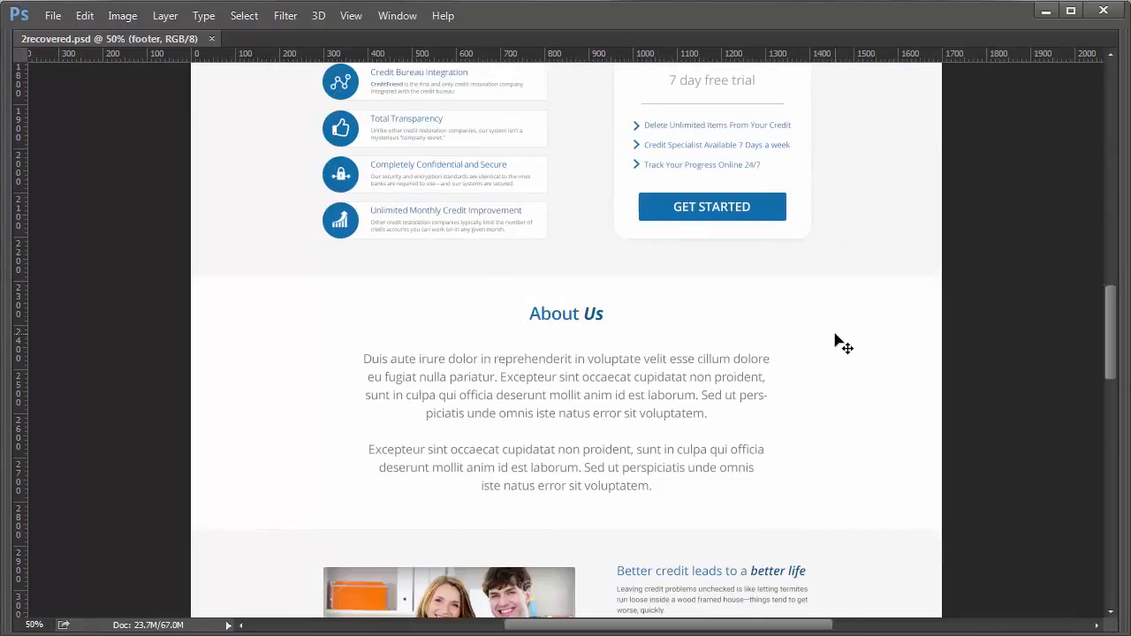
left_click_drag(751, 164, 758, 252)
scroll(759, 252, "up", 10)
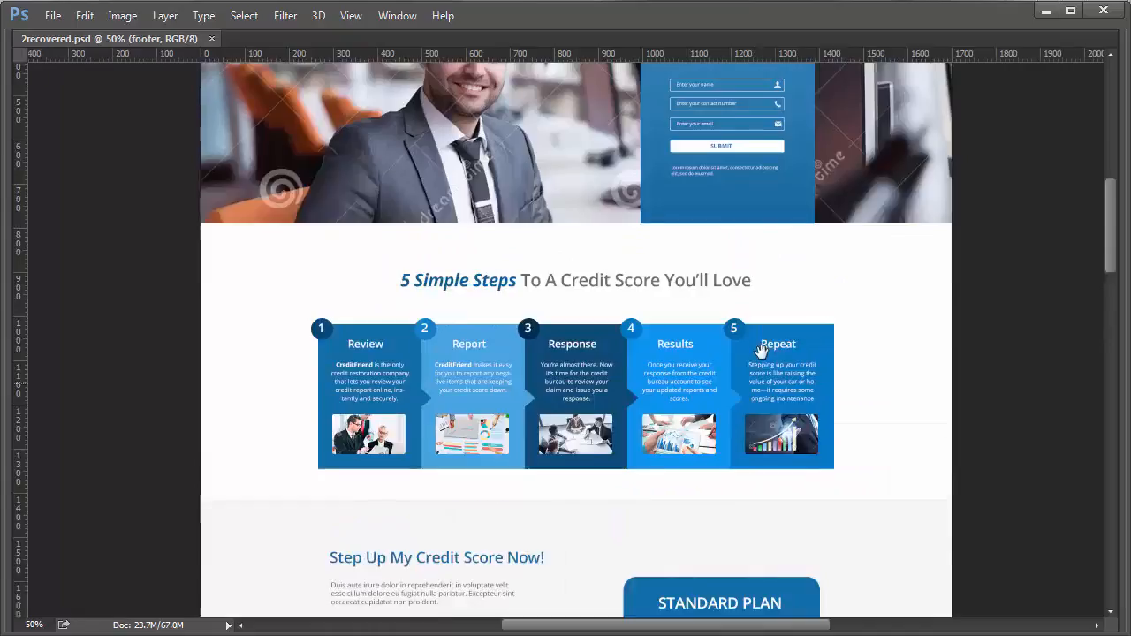
key("ctrl+r")
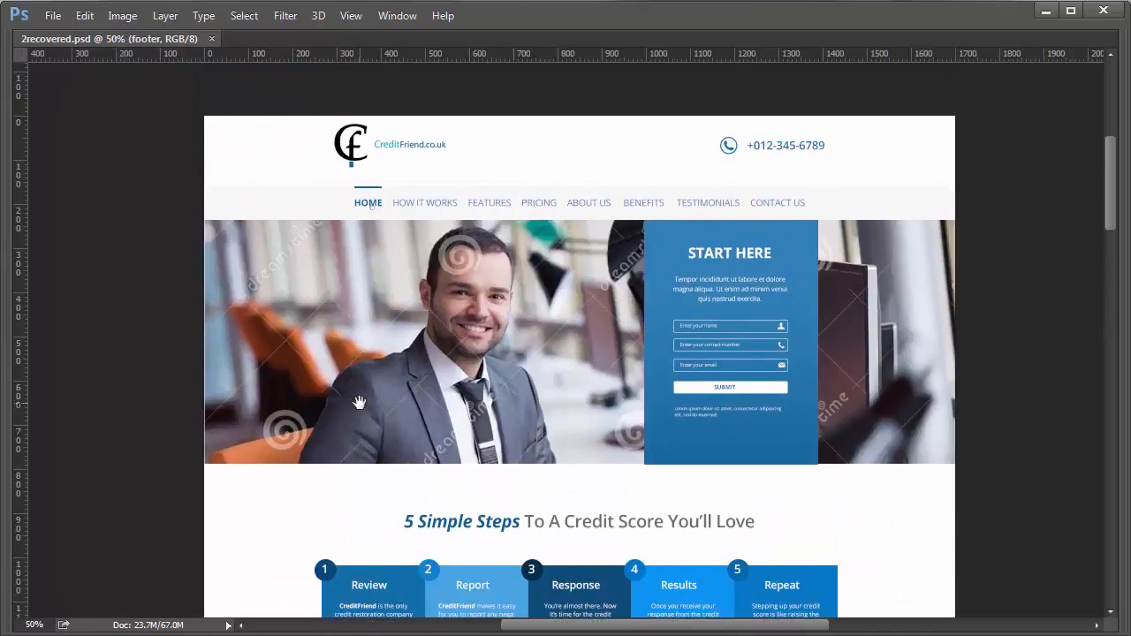
scroll(442, 526, "down", 5)
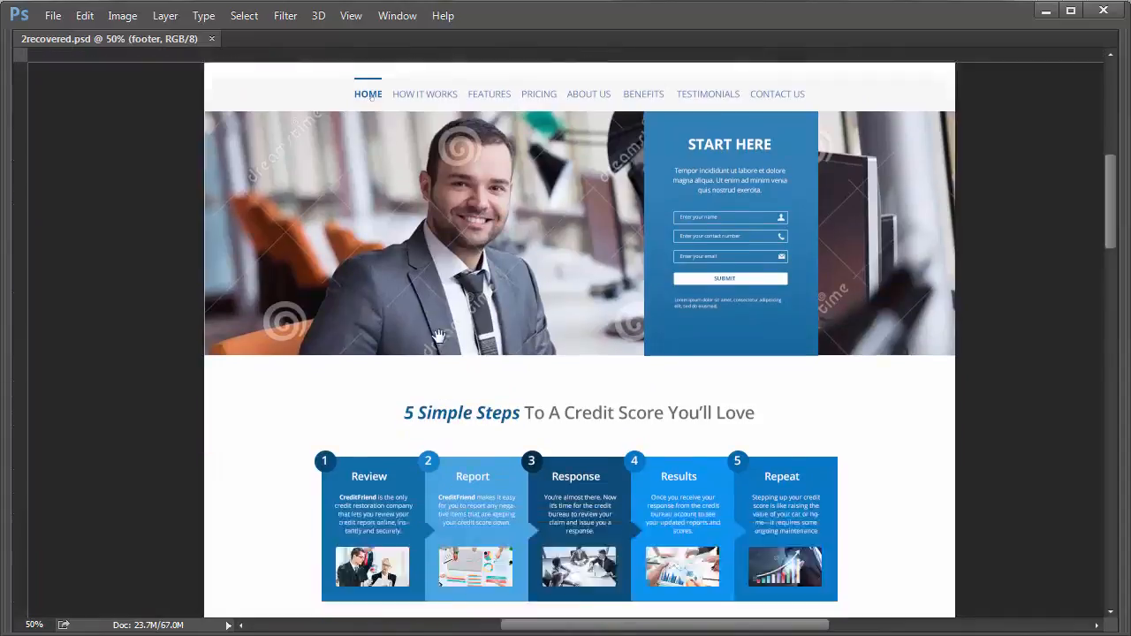
scroll(443, 379, "down", 6)
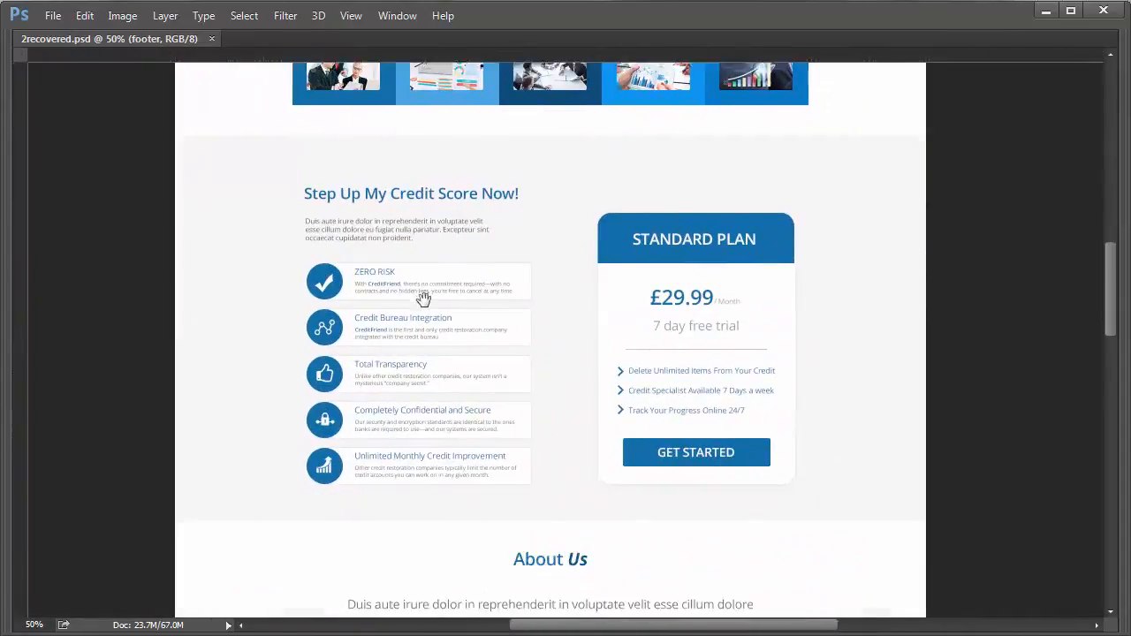
scroll(489, 370, "down", 3)
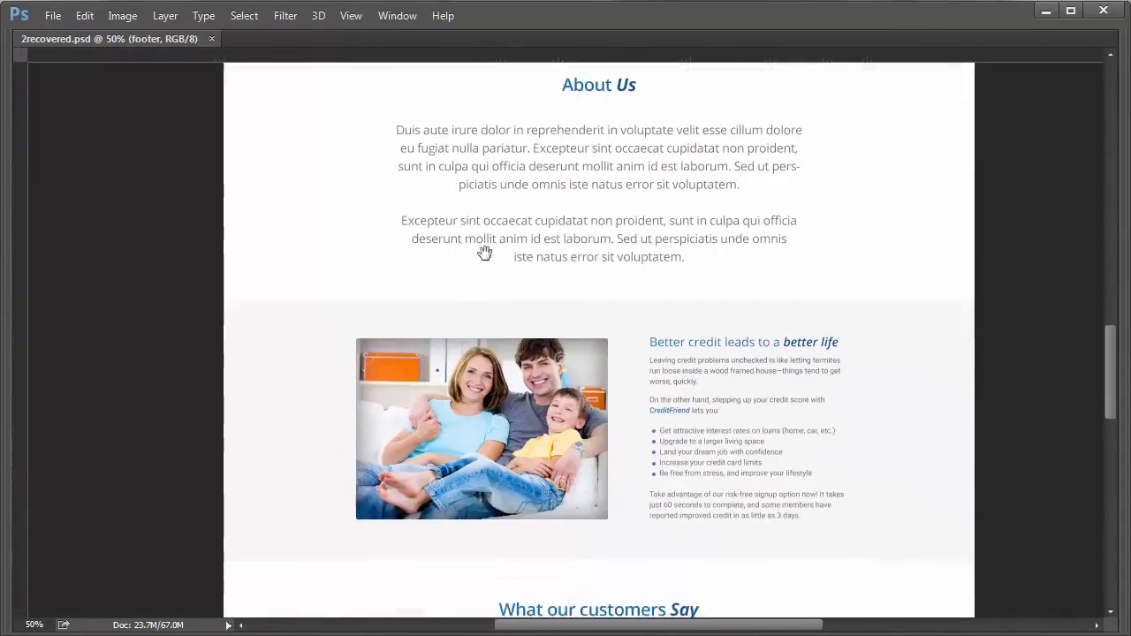
scroll(481, 433, "down", 4)
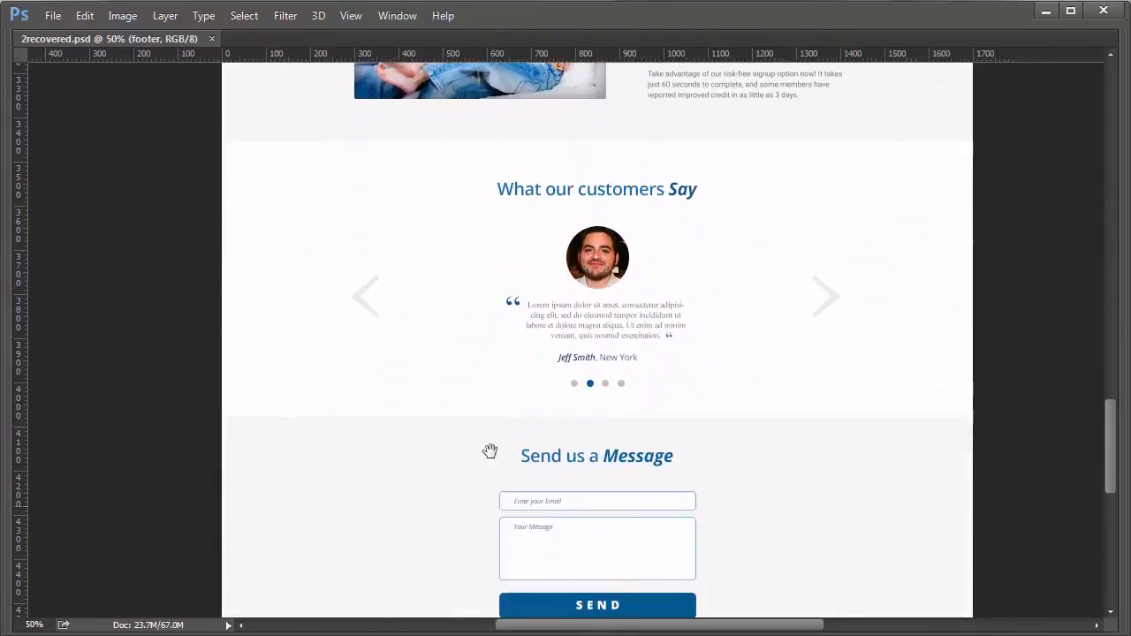
scroll(481, 363, "down", 3)
left_click_drag(481, 360, 480, 381)
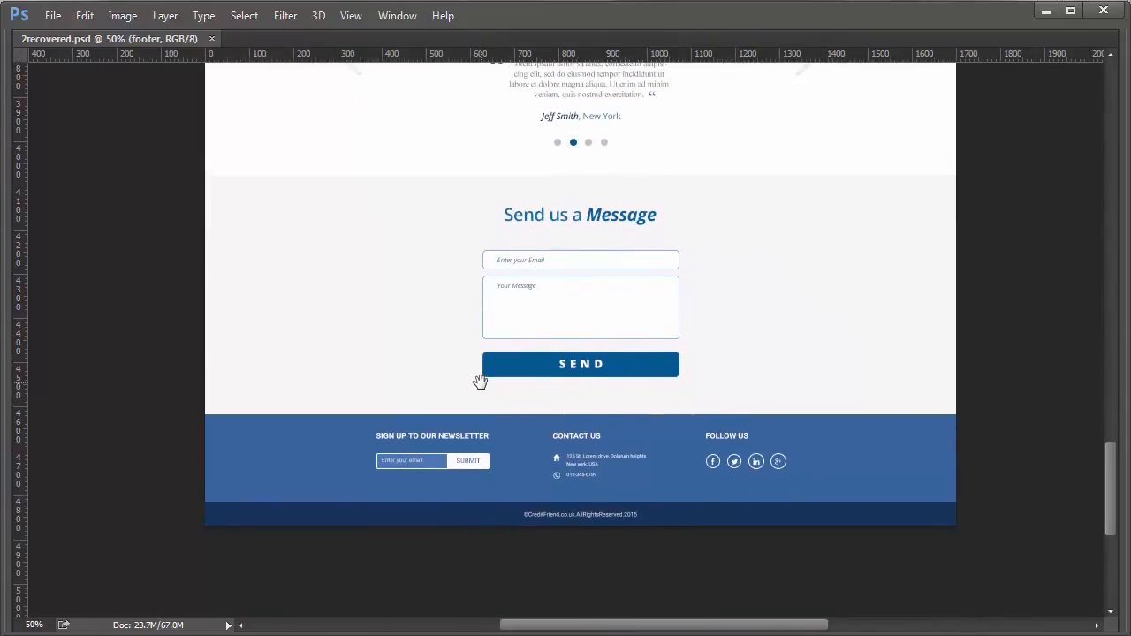
scroll(470, 247, "up", 6)
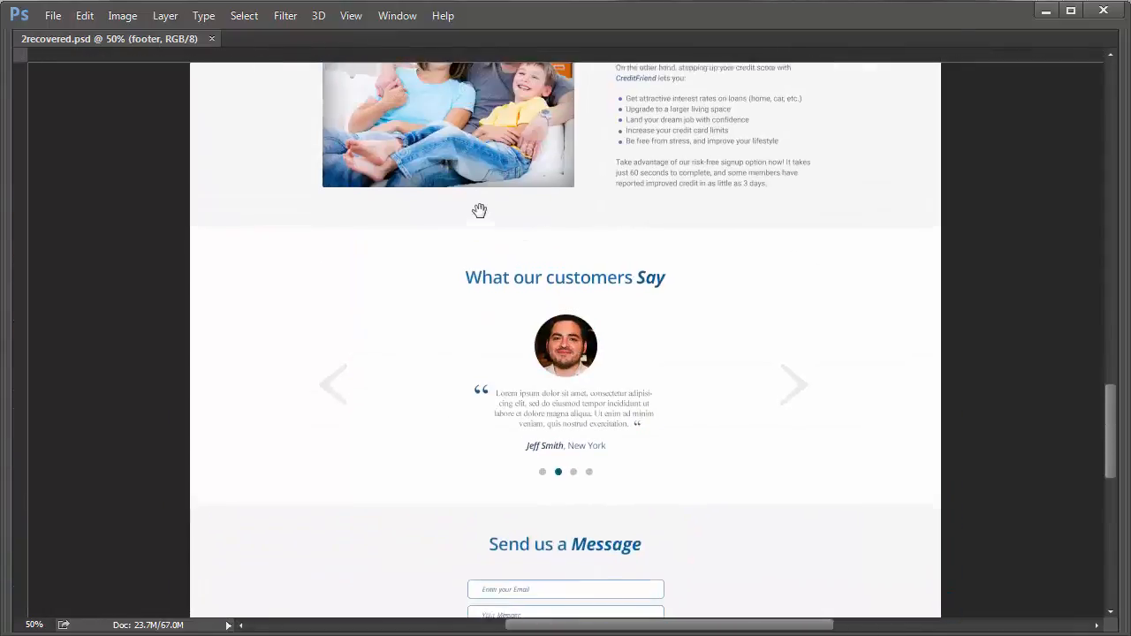
scroll(493, 329, "up", 2)
scroll(480, 265, "up", 3)
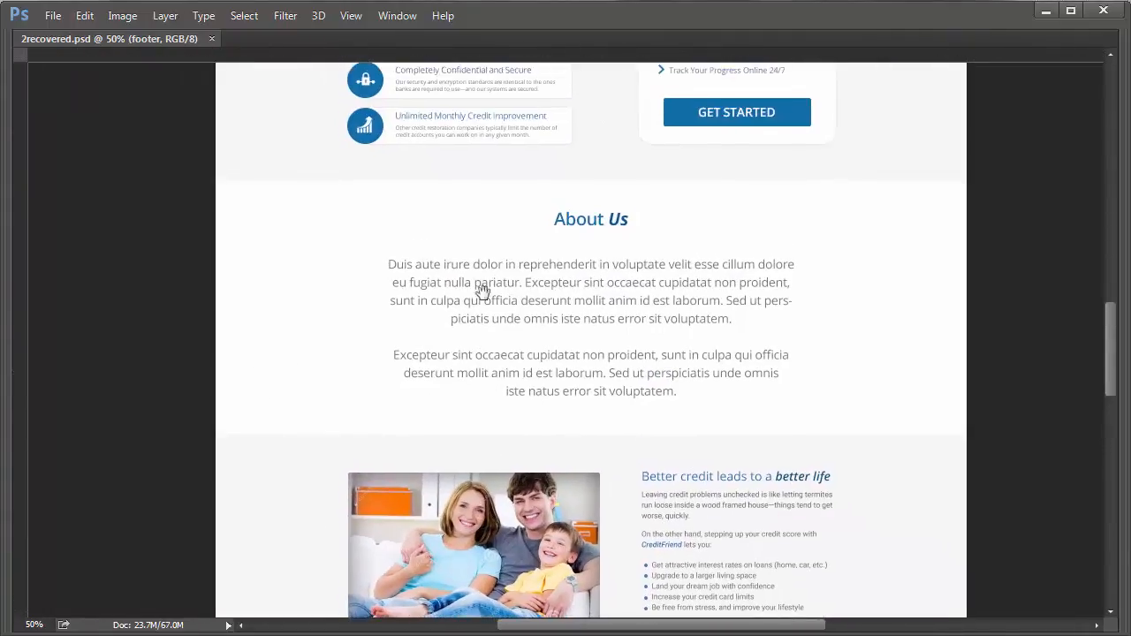
Restore the rulers and hidden panels, fit the whole landing page in view, and switch to the Move tool.
key("ctrl+r")
scroll(493, 344, "up", 9)
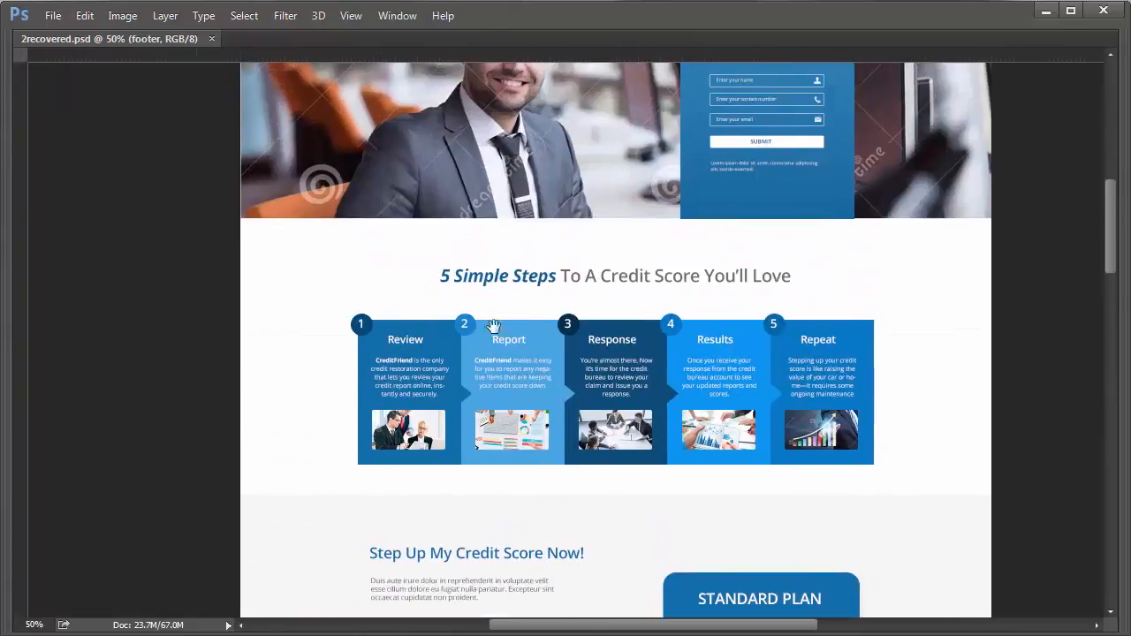
scroll(495, 408, "up", 1)
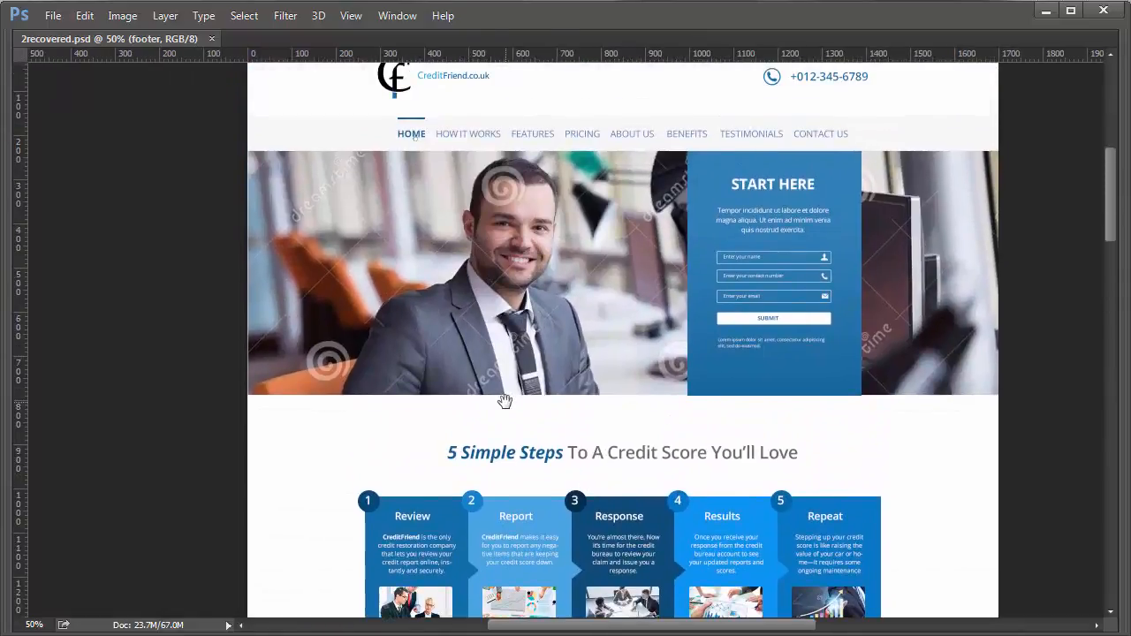
scroll(503, 401, "up", 1)
key("Tab")
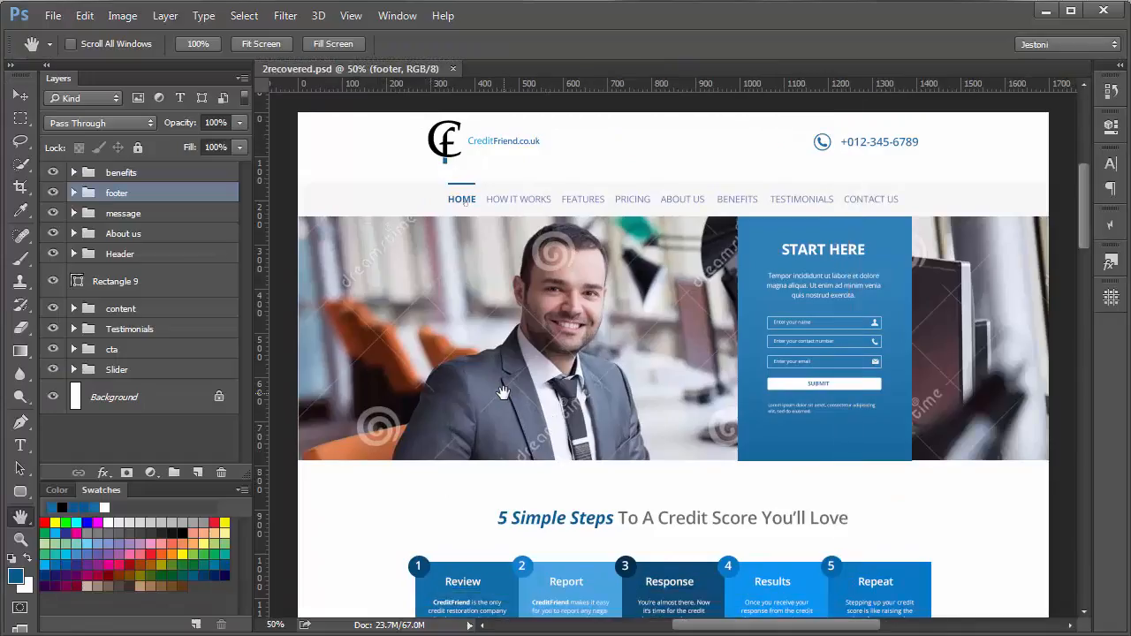
key("ctrl+0")
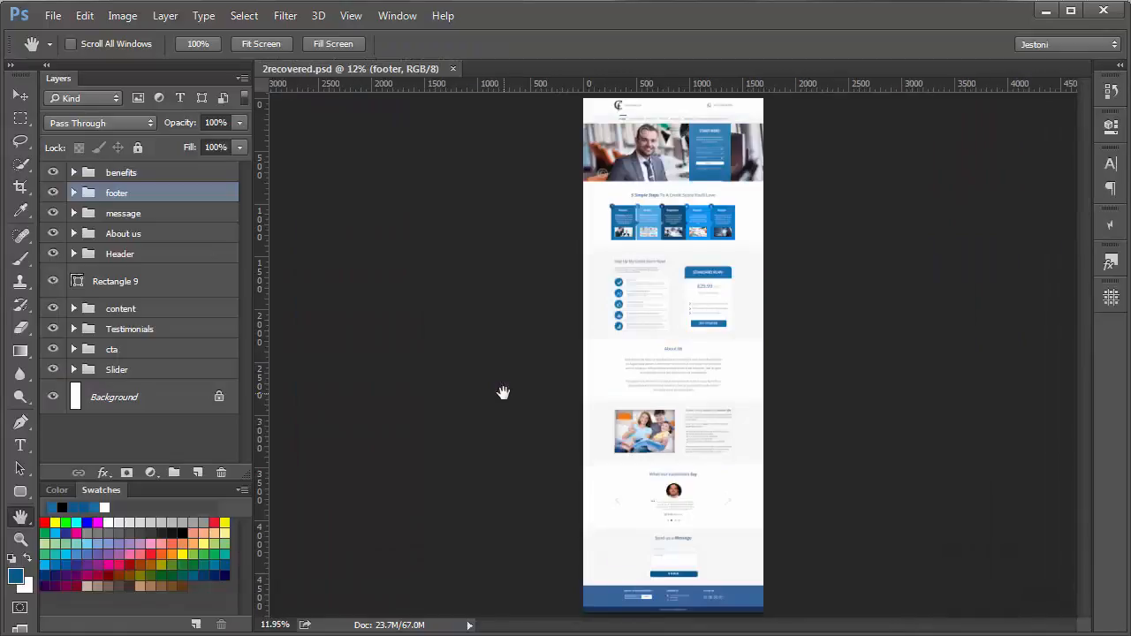
key("v")
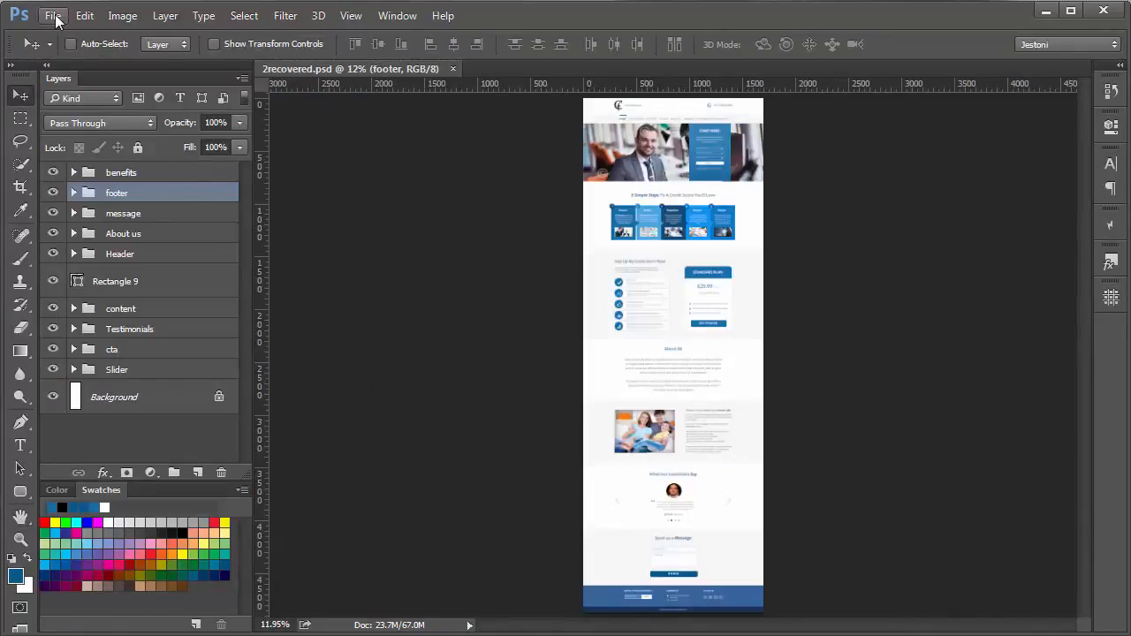
Start a Save for Web export of the landing page and compare the PNG-24 result with the other versions in the 4-Up preview.
left_click(53, 15)
left_click(130, 246)
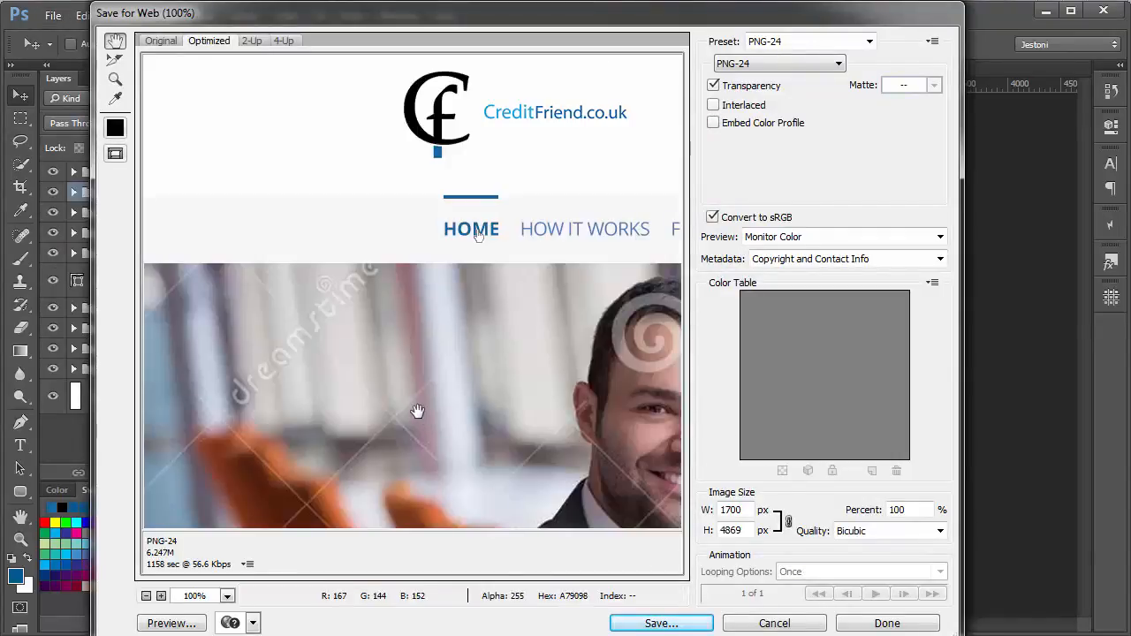
left_click(283, 40)
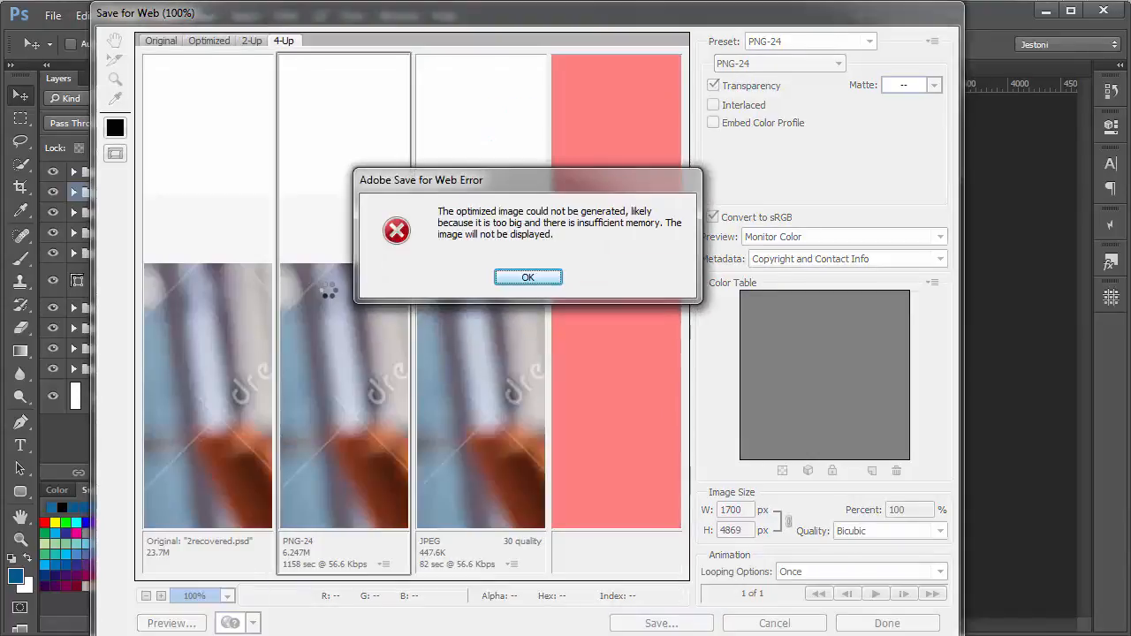
left_click(528, 277)
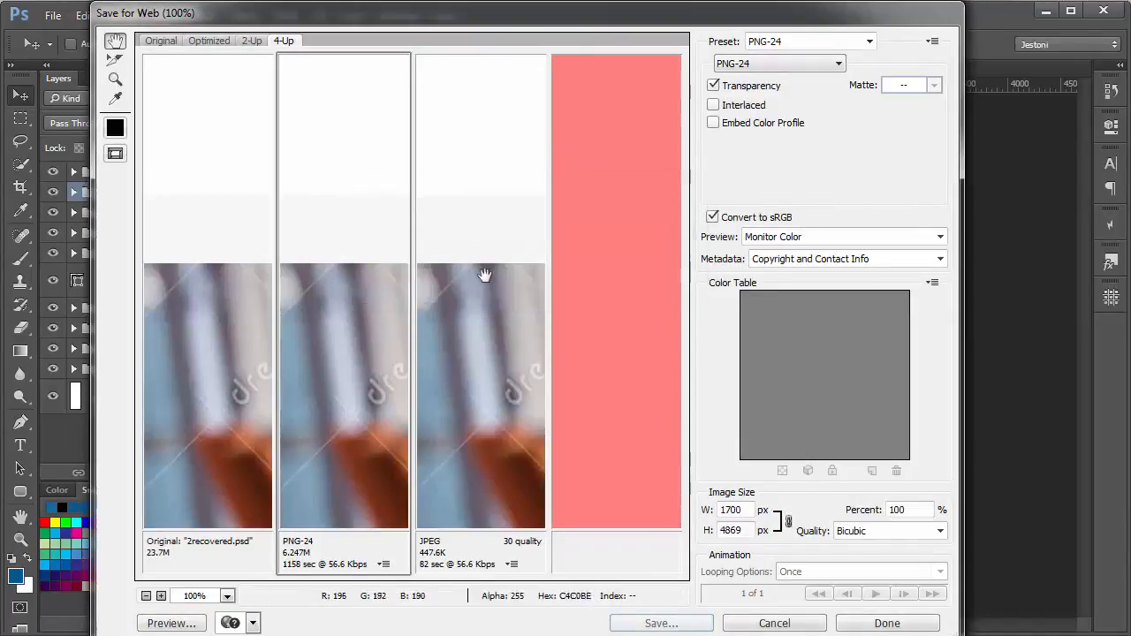
scroll(365, 384, "down", 10)
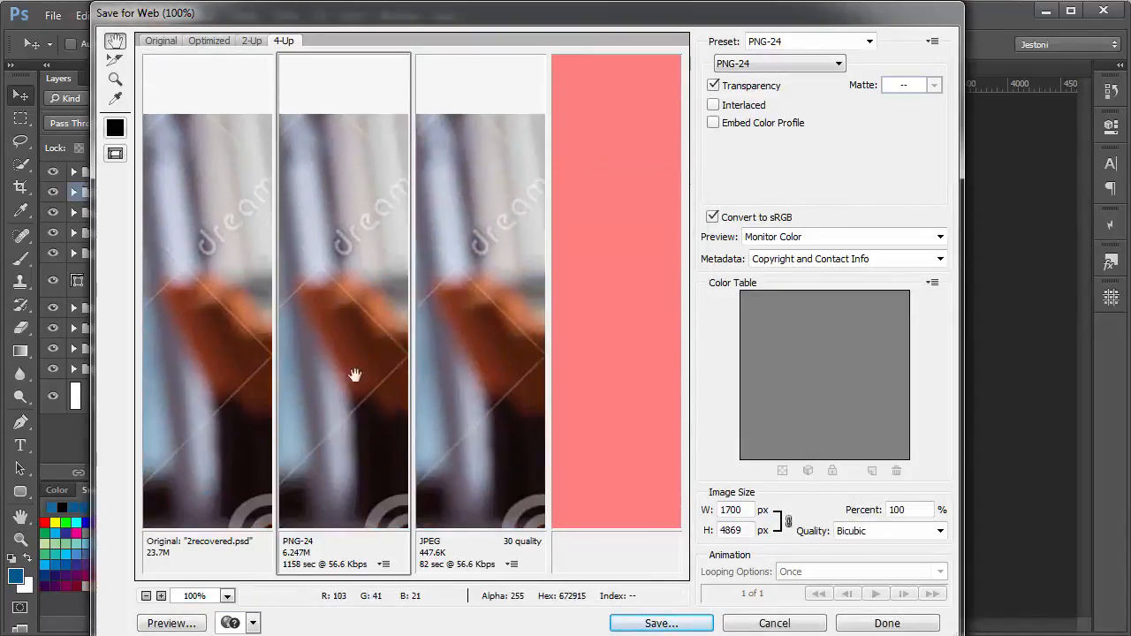
Try PNG-8 as the export format and compare its quality with the original in the slider and steps sections.
left_click(758, 62)
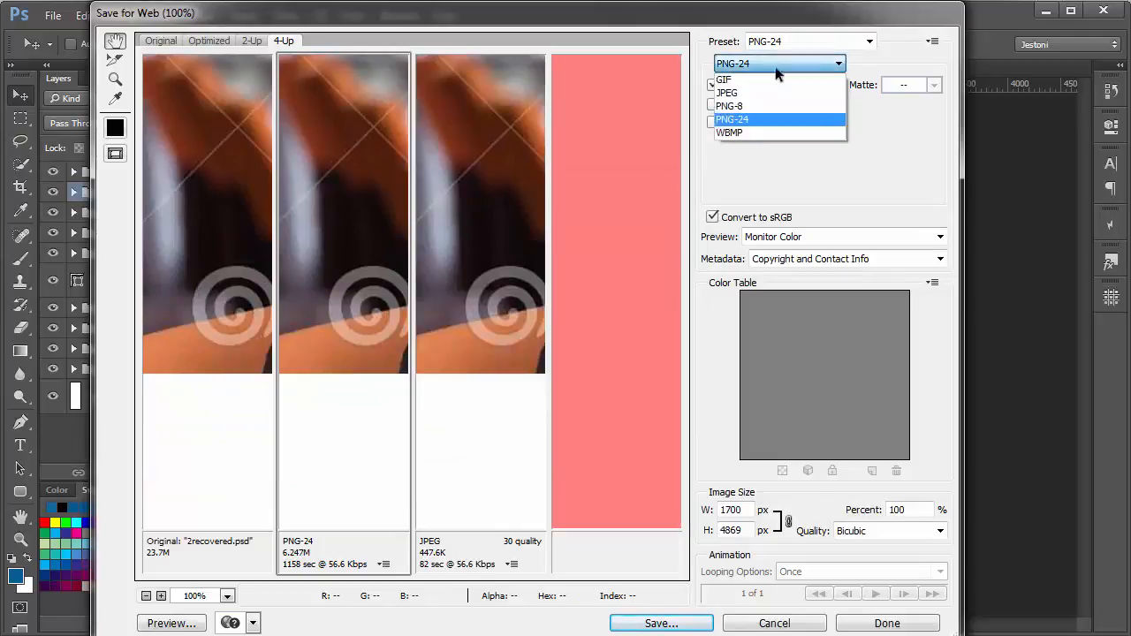
left_click(755, 106)
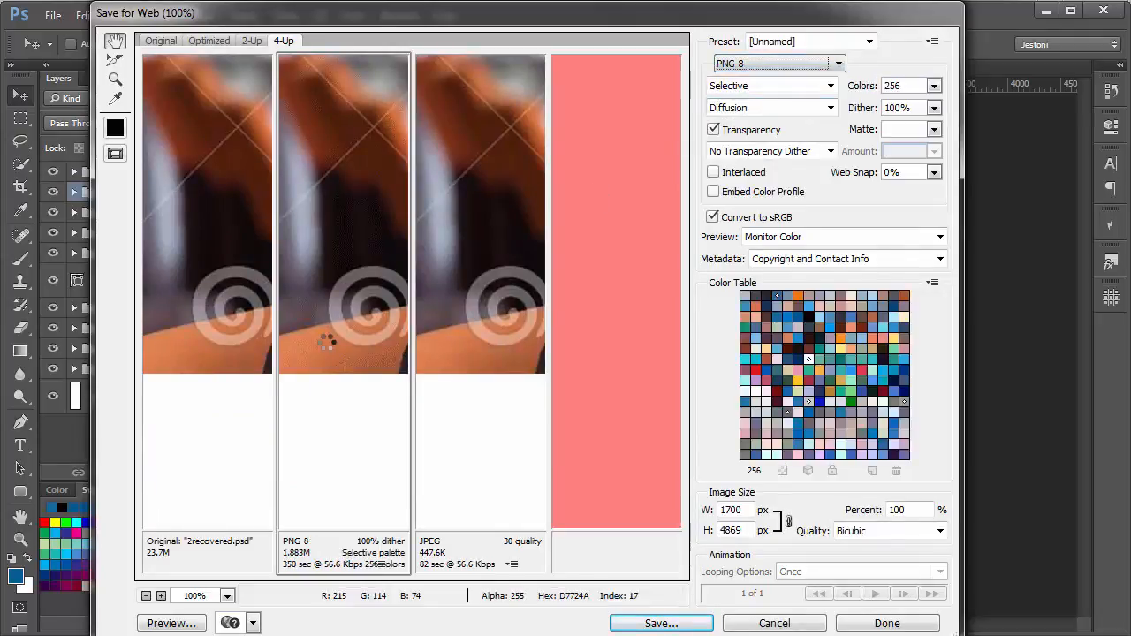
left_click_drag(356, 402, 306, 296)
left_click_drag(388, 236, 329, 371)
scroll(336, 380, "down", 10)
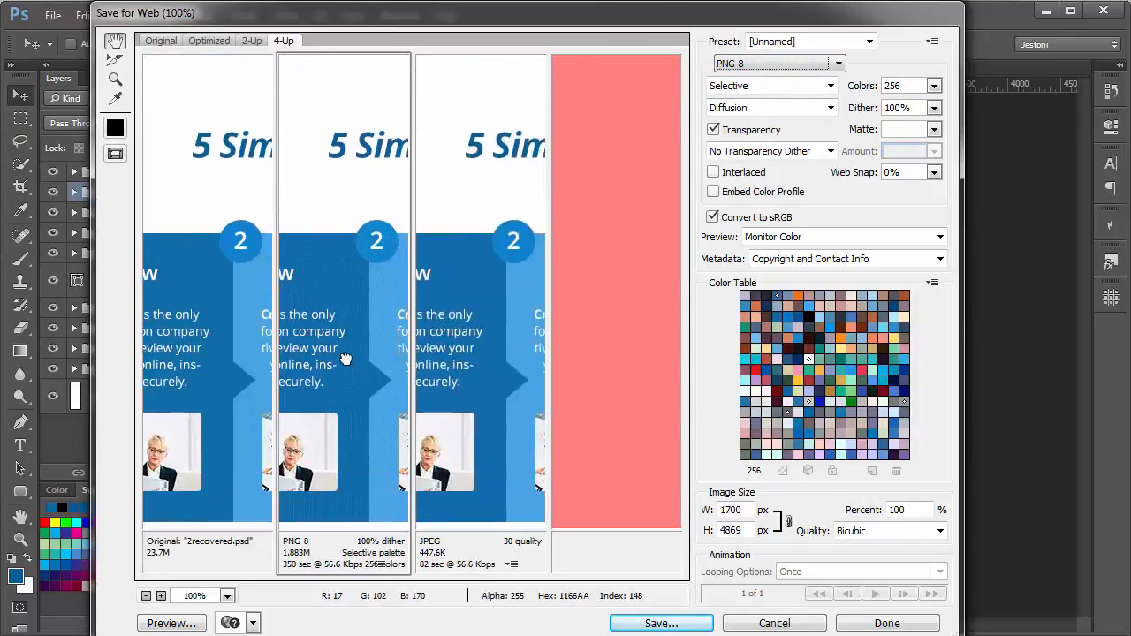
left_click_drag(345, 360, 359, 321)
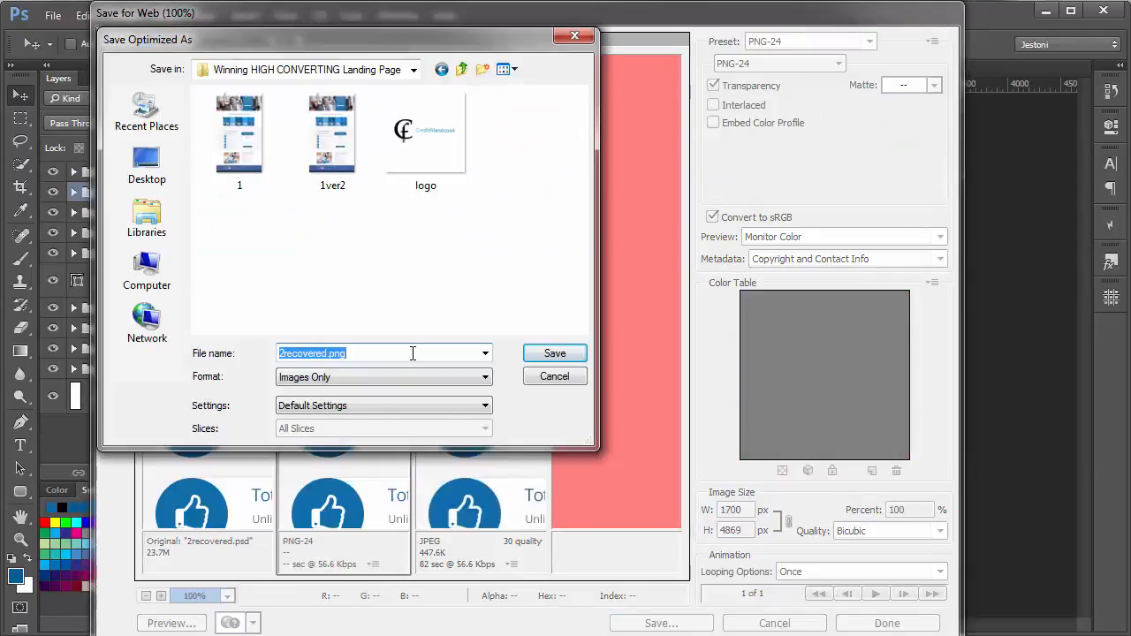
Export the landing page as a PNG-24 image named 2 in the "Winning HIGH CONVERTING Landing Page" folder.
type("2")
key("Return")
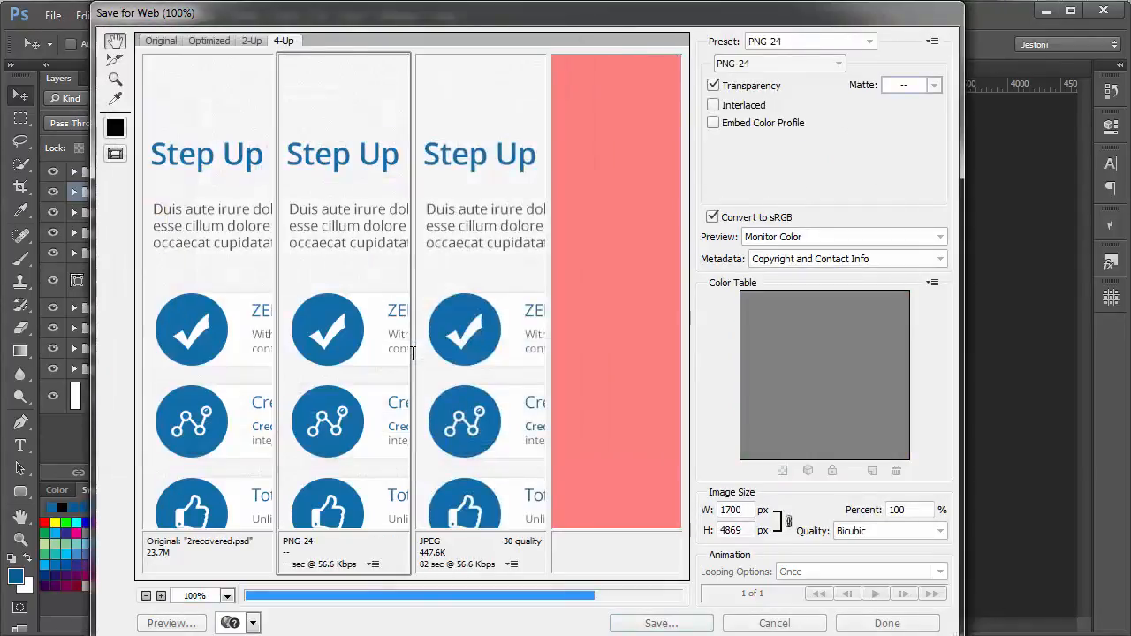